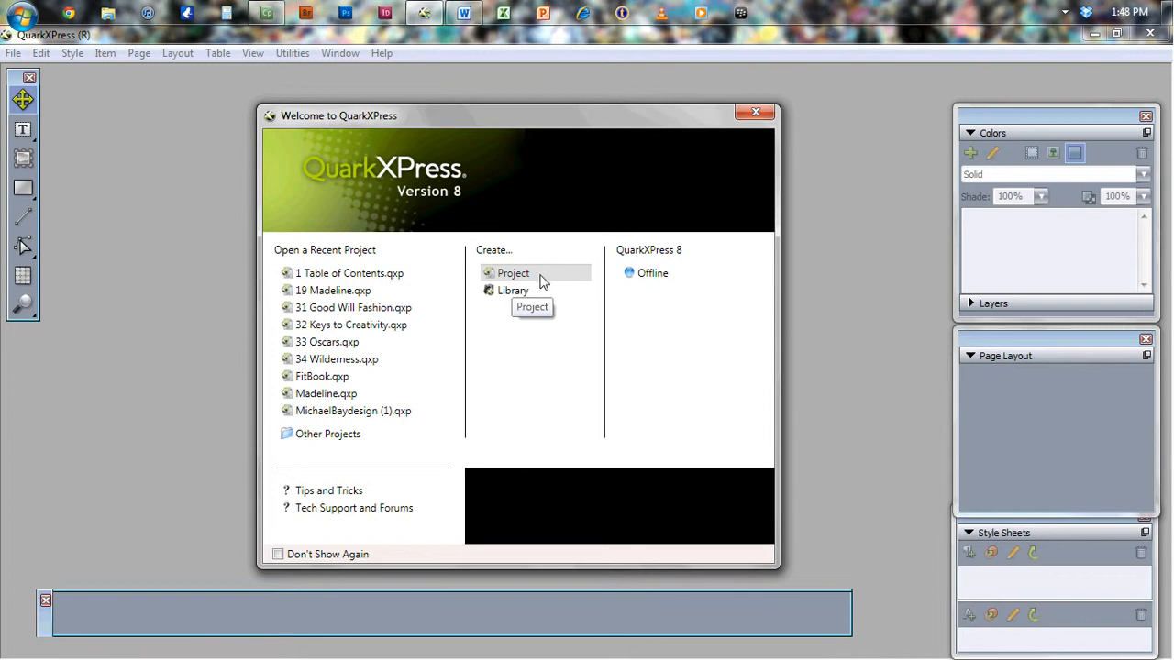
Step: Close the welcome screen and create a new Letter-size portrait print project with 0.5" margins and one column
left_click(755, 114)
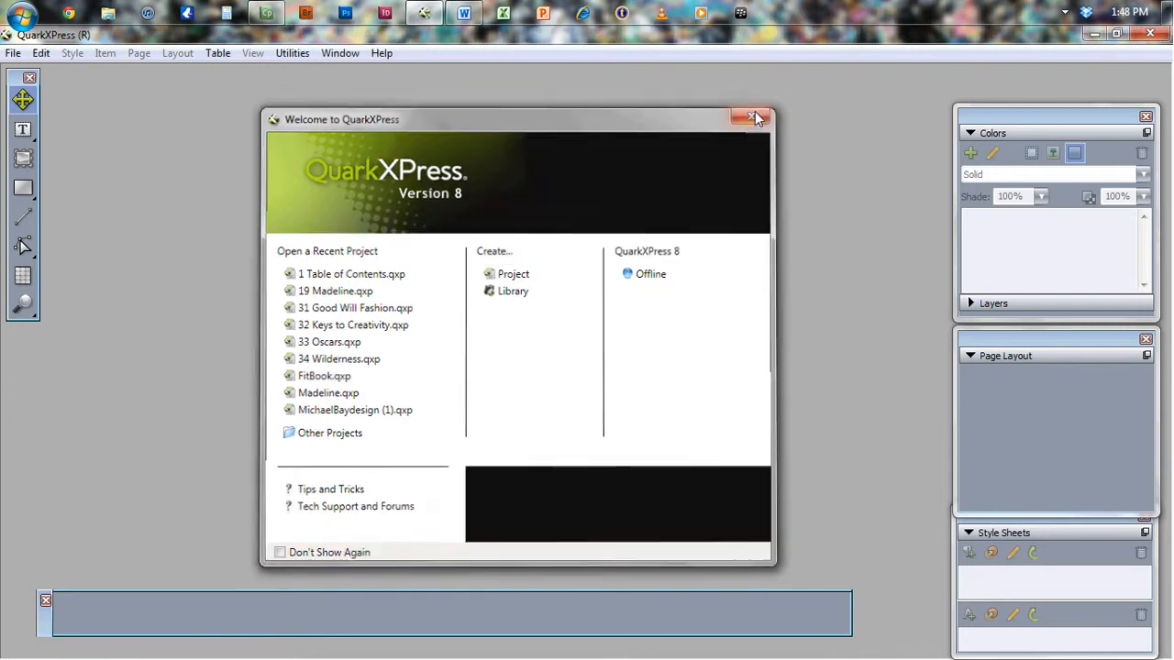
left_click(14, 53)
mouse_move(262, 81)
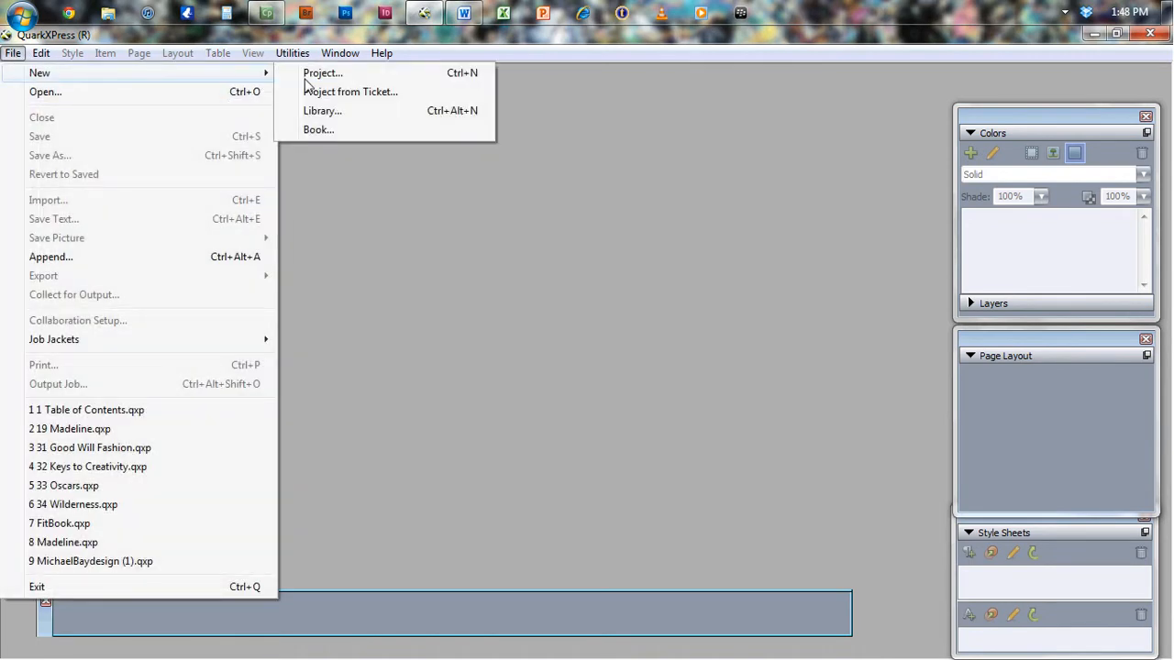
left_click(441, 75)
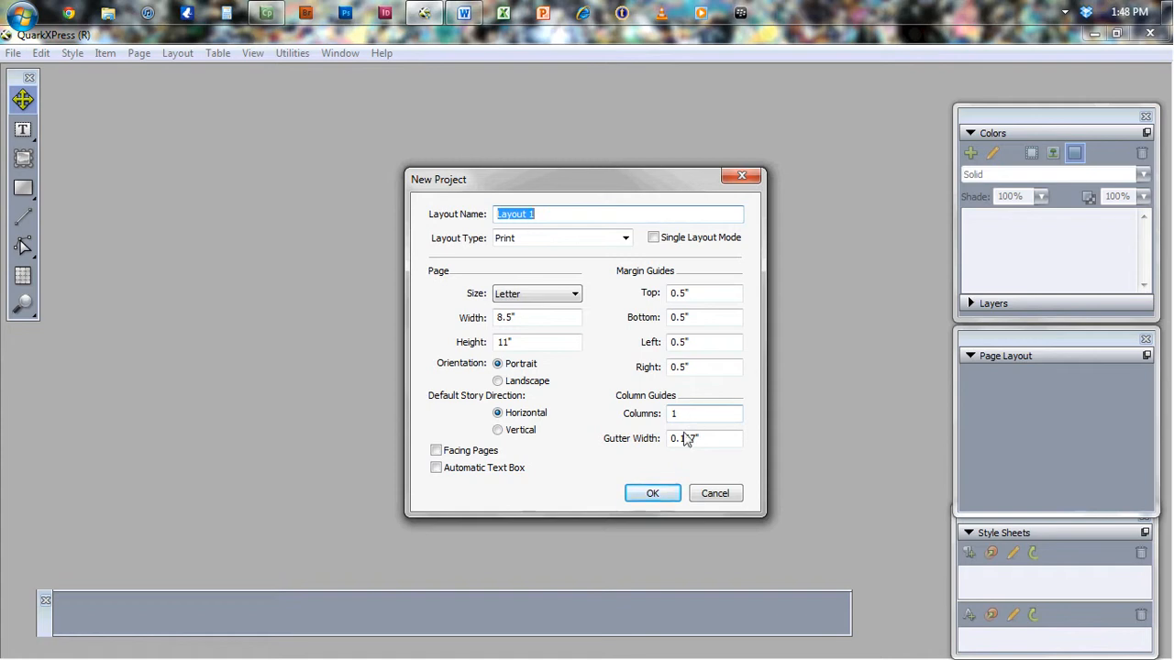
left_click(646, 497)
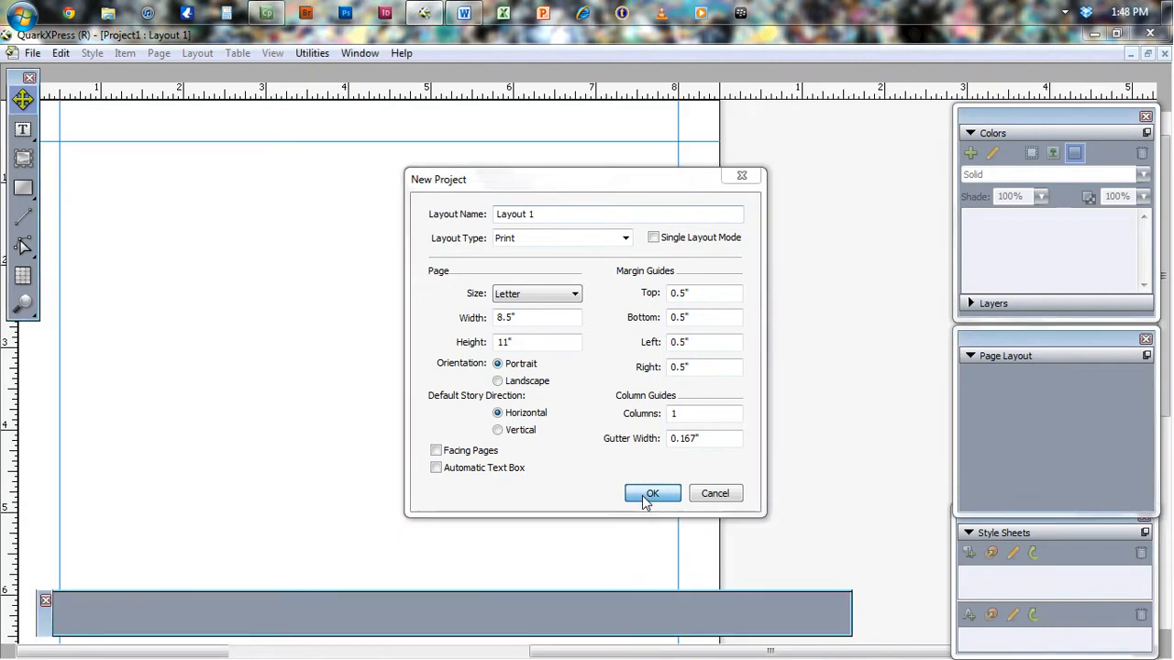
Step: Move the floating Tools palette so that it is clear of the Layout 1 tab and the vertical ruler
left_click_drag(654, 656, 596, 654)
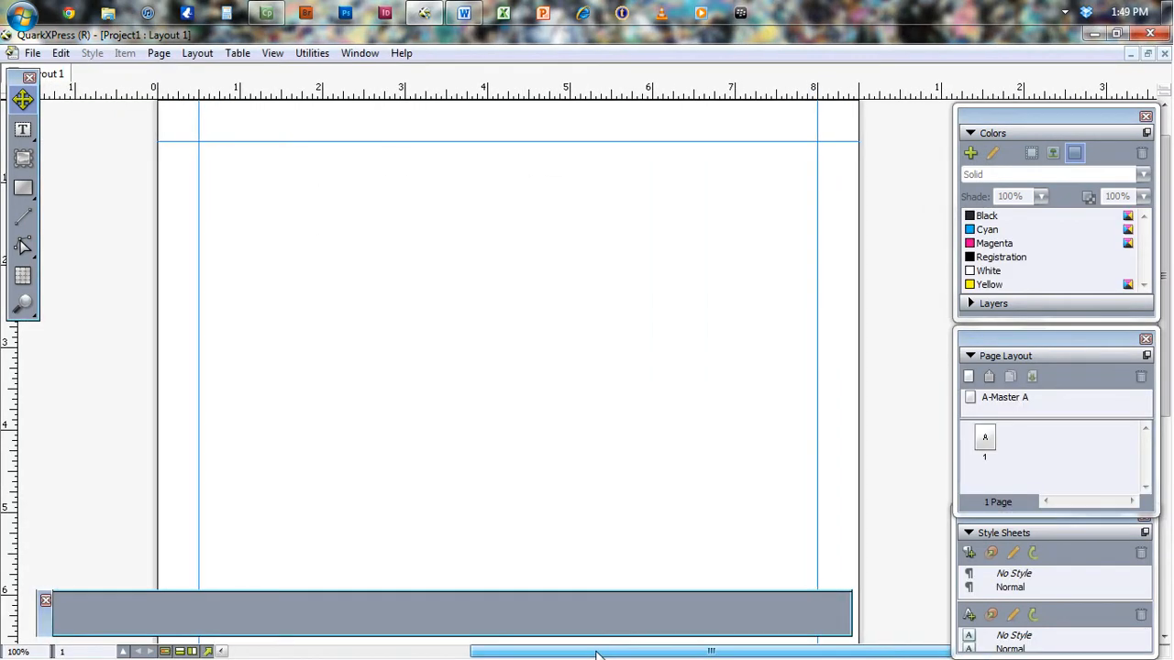
scroll(539, 229, "down", 3)
scroll(542, 240, "down", 2)
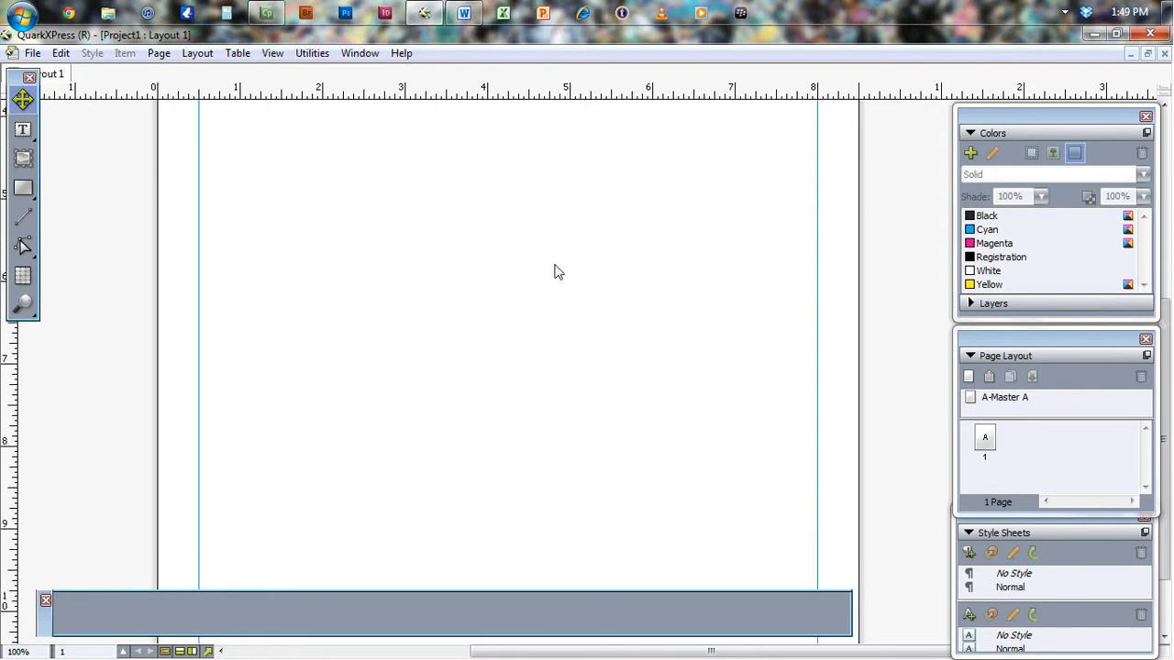
scroll(566, 488, "up", 3)
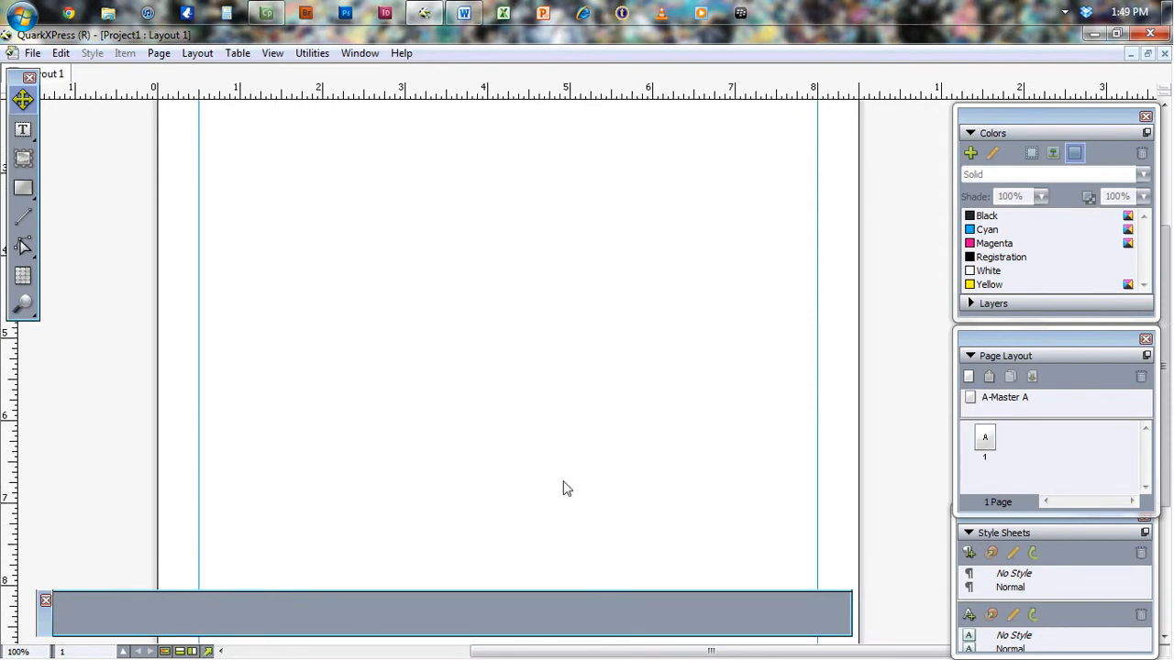
left_click_drag(1169, 427, 1169, 316)
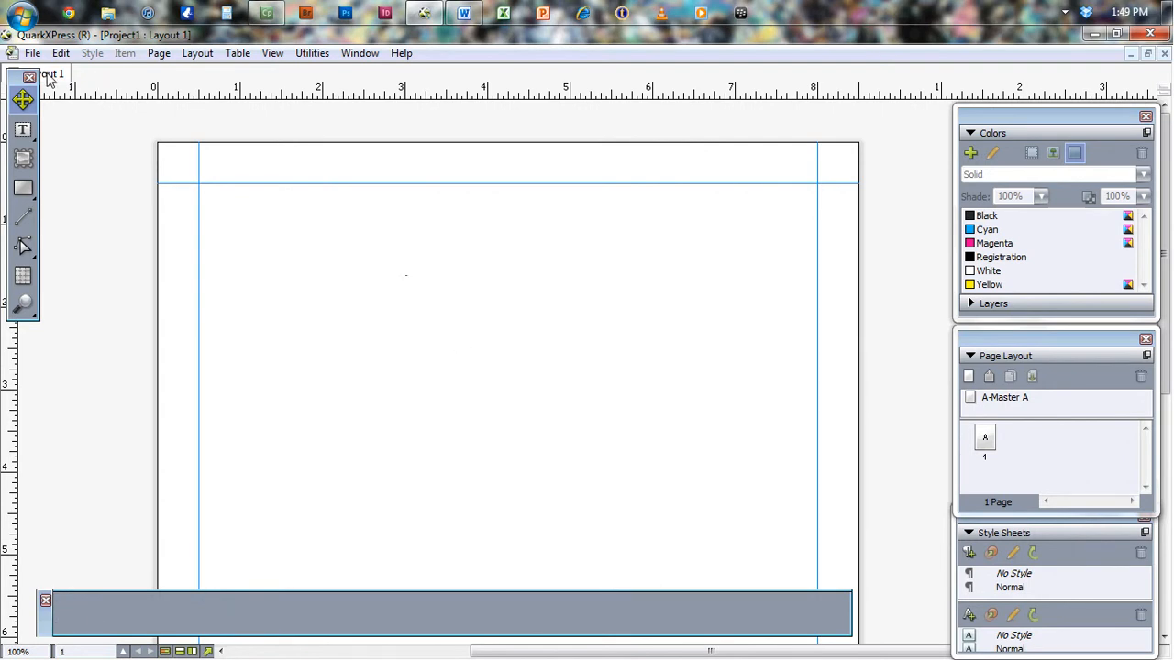
left_click_drag(23, 81, 44, 125)
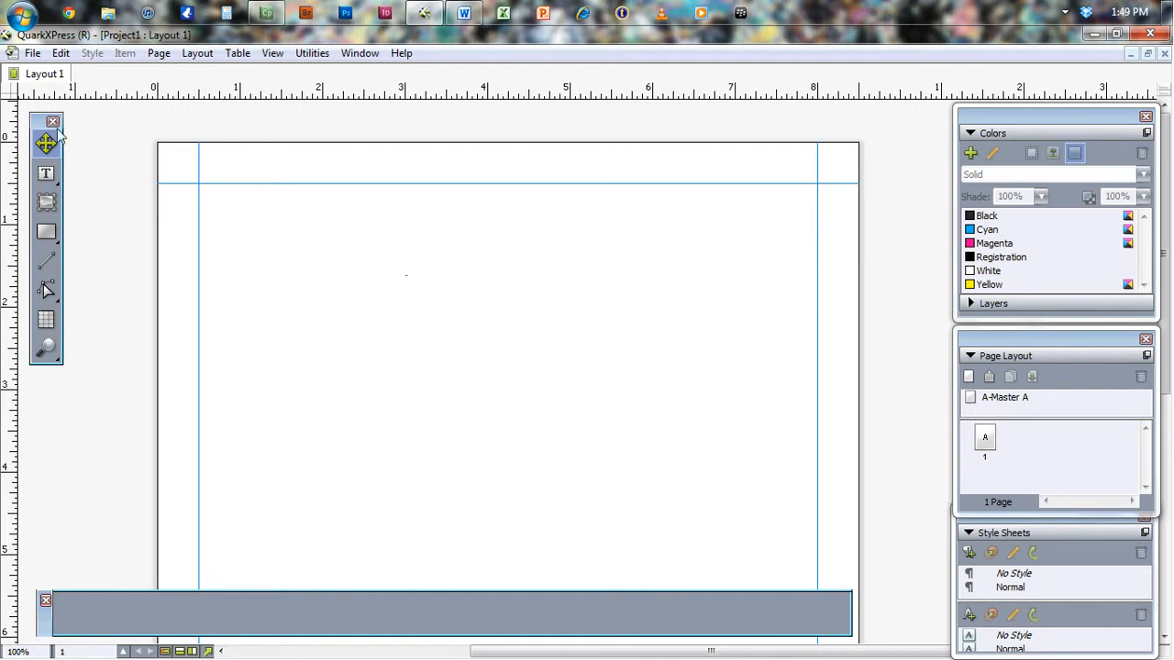
left_click(360, 52)
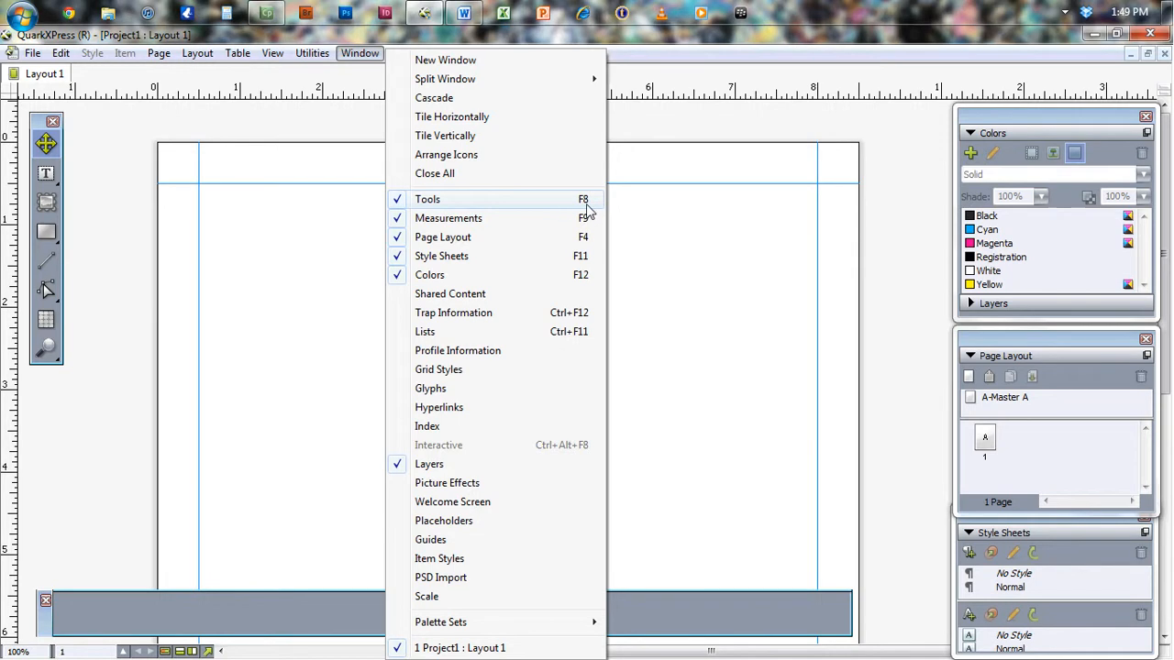
left_click(104, 179)
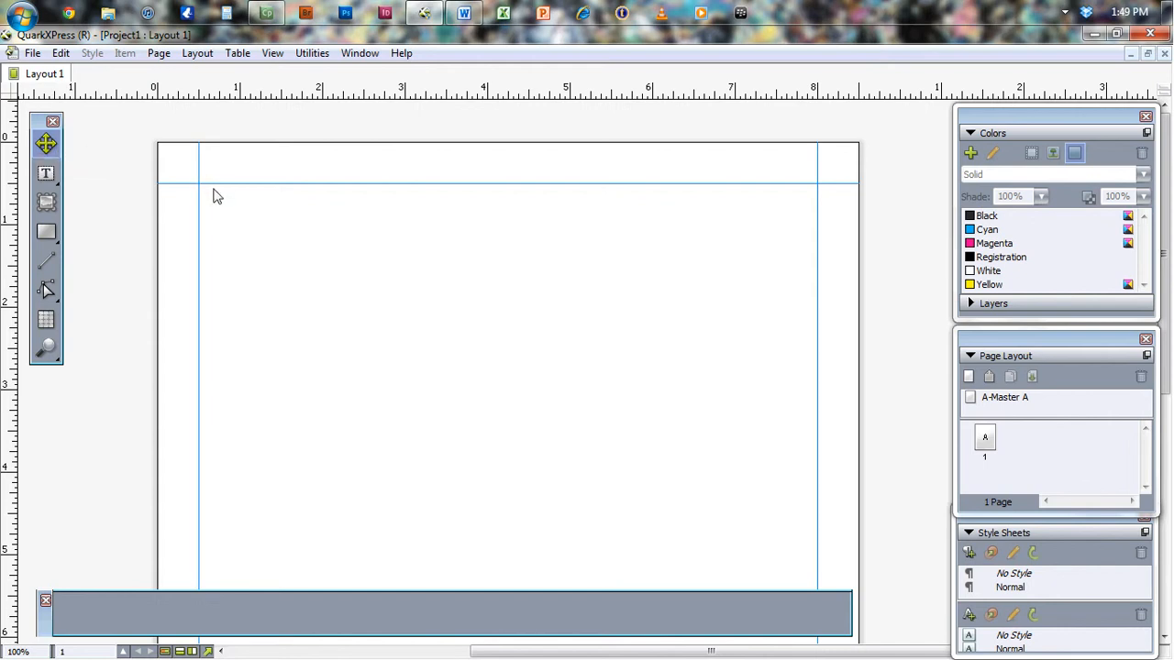
left_click_drag(215, 202, 792, 377)
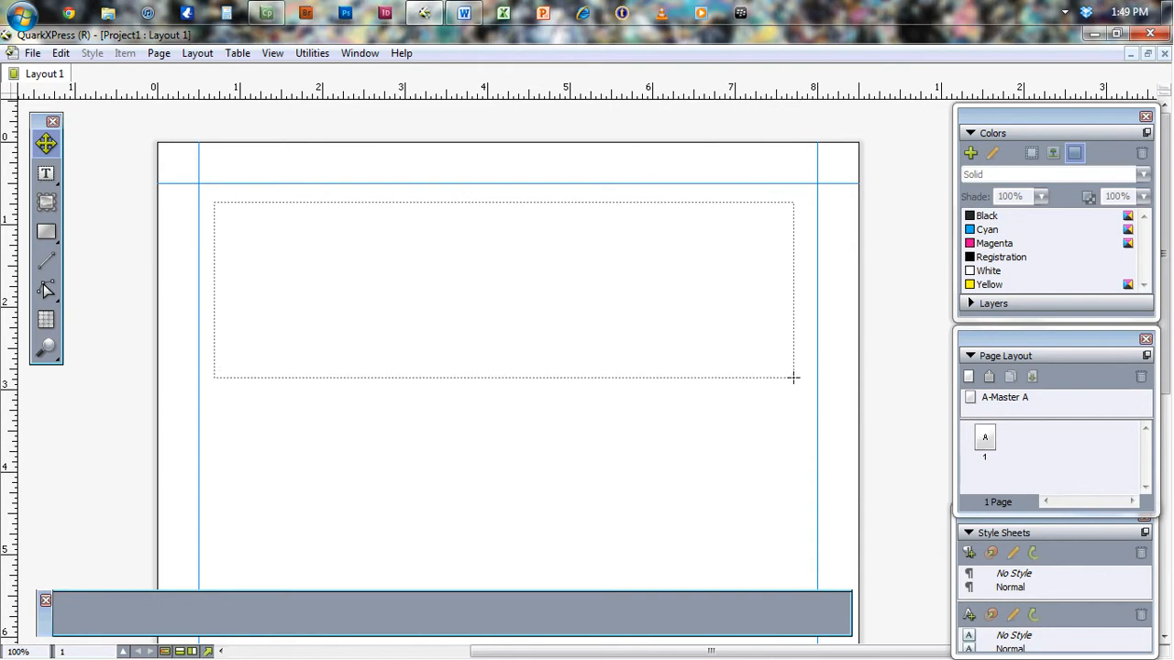
left_click_drag(219, 203, 788, 394)
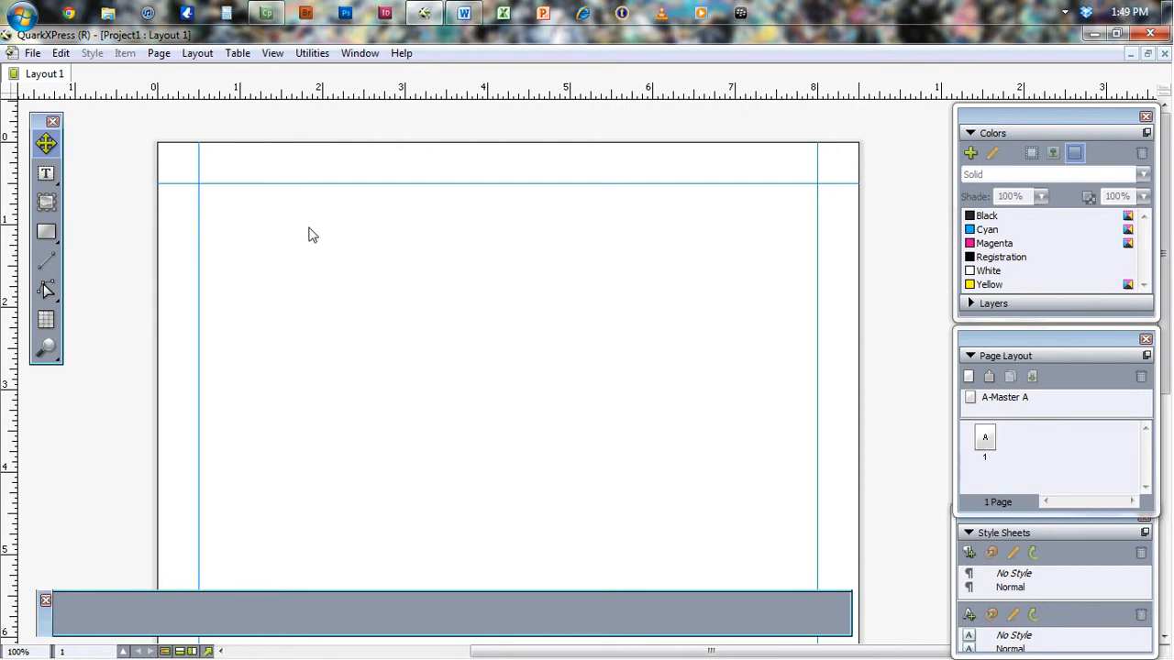
left_click_drag(217, 207, 804, 406)
left_click_drag(221, 207, 784, 363)
left_click_drag(217, 195, 796, 408)
left_click_drag(207, 191, 746, 398)
Step: Draw a text box about 3.9 inches wide and 1.9 inches tall just inside the page's upper-left margin corner
left_click(46, 173)
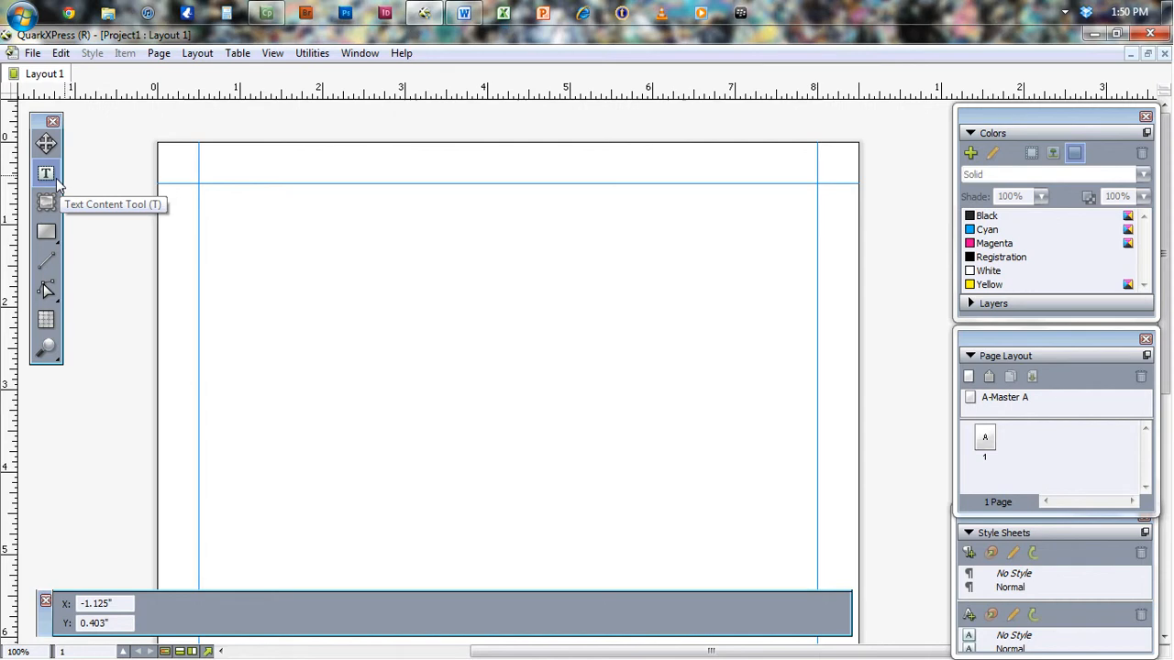
left_click_drag(205, 191, 526, 342)
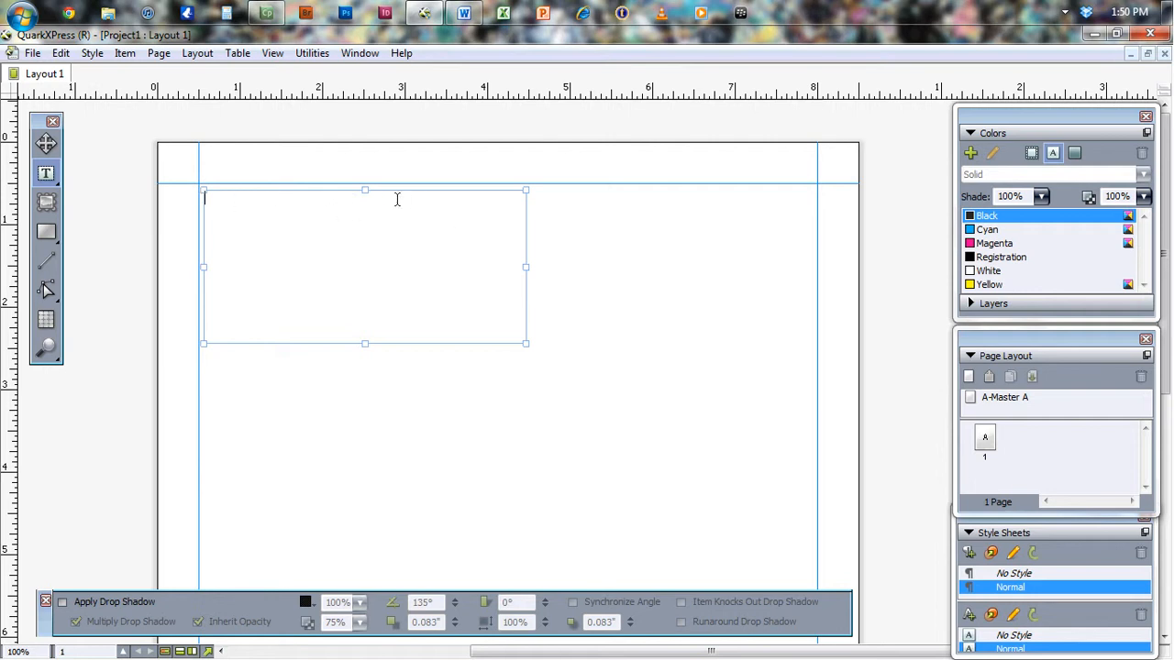
Step: Switch to the Word document, copy all of its body text and paste it into the new text box in QuarkXPress
mouse_move(474, 21)
left_click(473, 79)
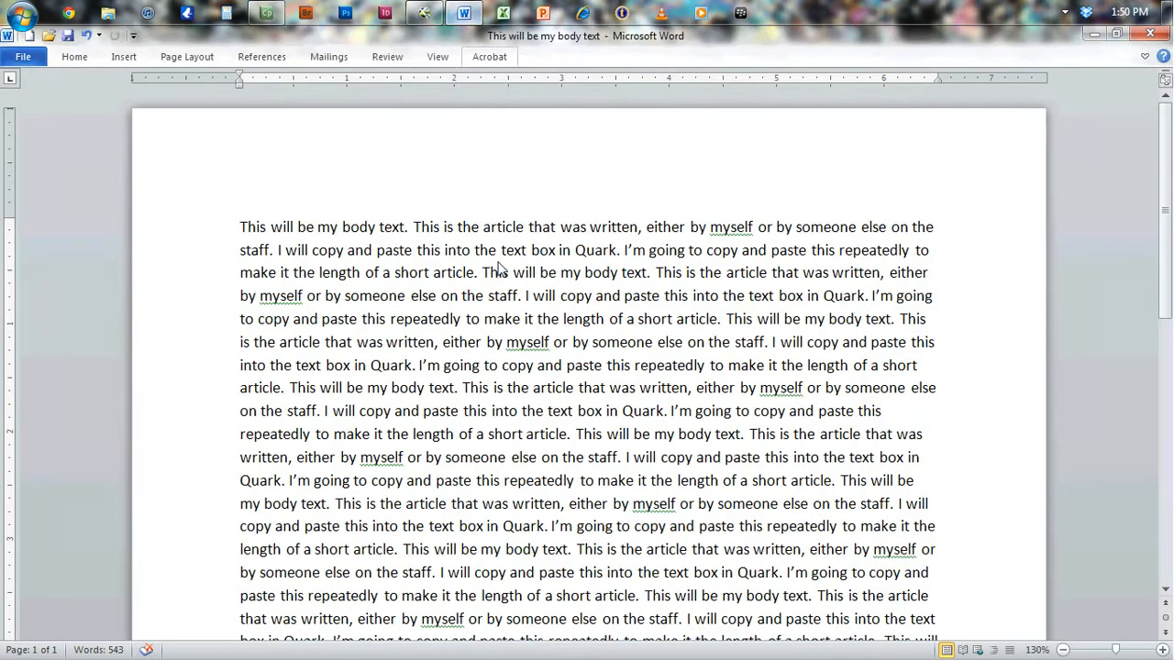
left_click(498, 272)
key("ctrl+a")
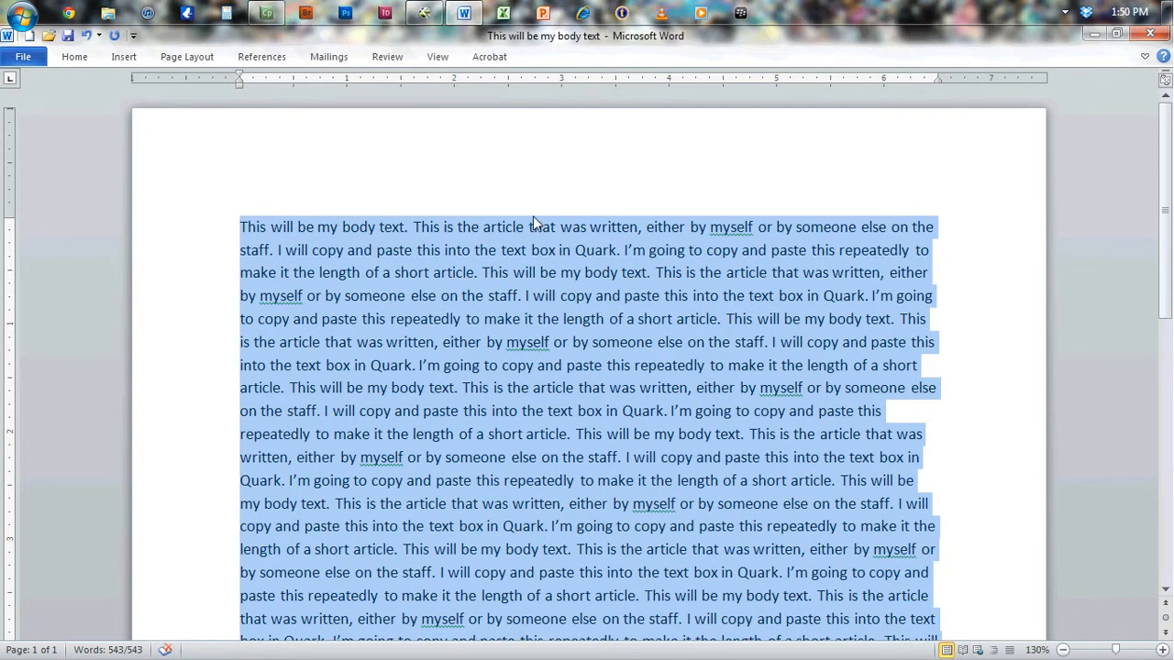
left_click(1096, 37)
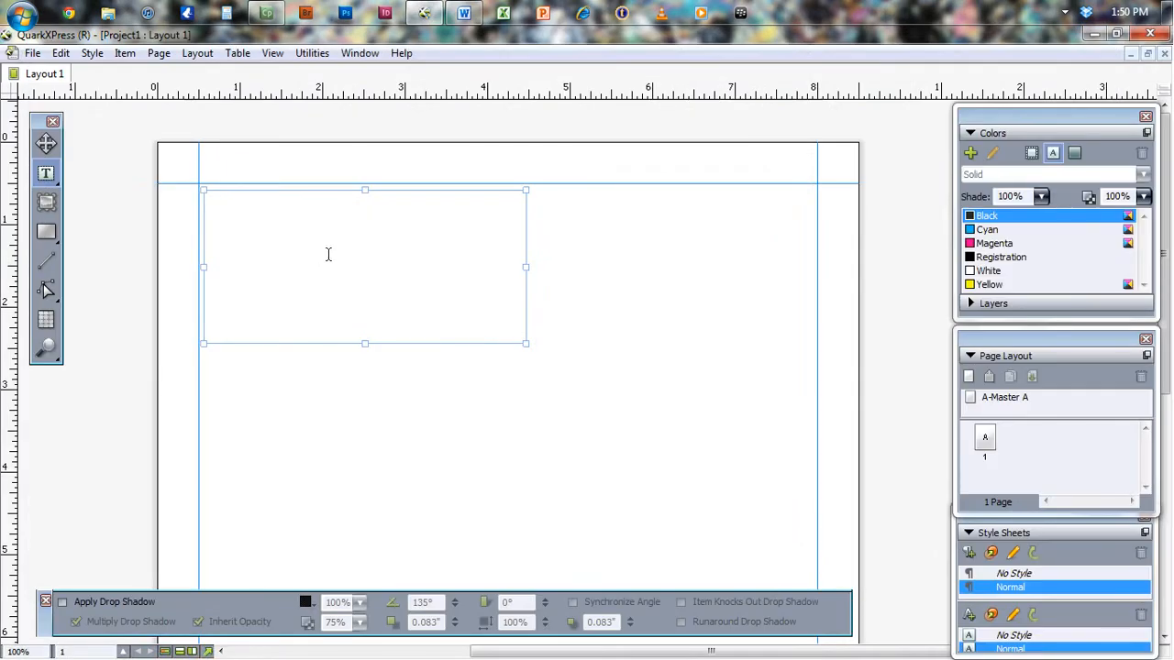
key("ctrl+v")
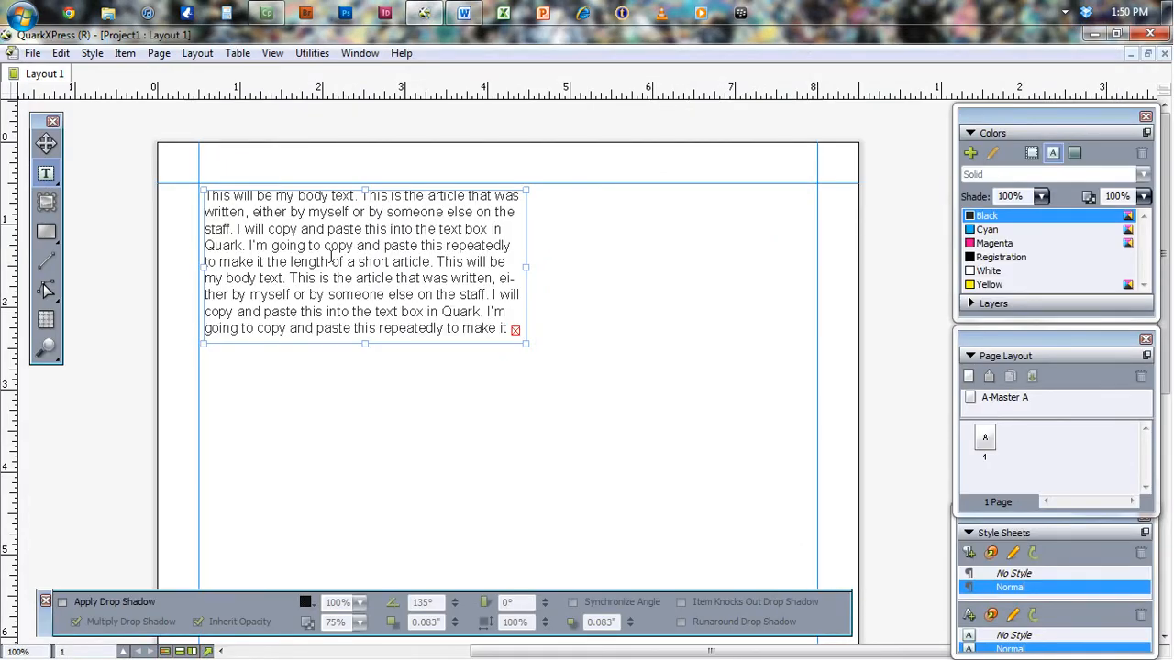
Step: Enlarge the text box to about 3.2 inches tall and widen it to the page's right margin guide
left_click_drag(365, 344, 365, 451)
left_click_drag(526, 317, 818, 334)
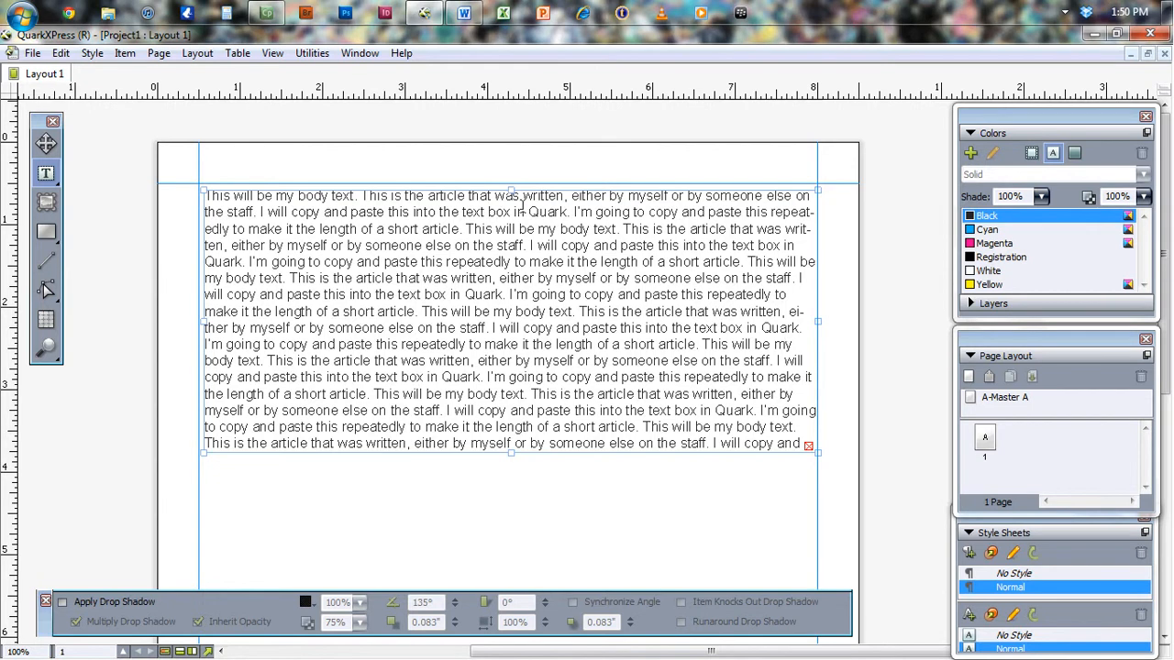
left_click_drag(298, 235, 522, 395)
left_click(557, 279)
left_click_drag(341, 215, 491, 312)
left_click_drag(354, 266, 479, 348)
left_click(424, 339)
left_click_drag(322, 248, 499, 330)
left_click(447, 364)
left_click_drag(332, 362, 798, 396)
left_click(580, 321)
Step: Extend the text box's left and top edges to the page's left and top margin guides
left_click_drag(205, 320, 194, 320)
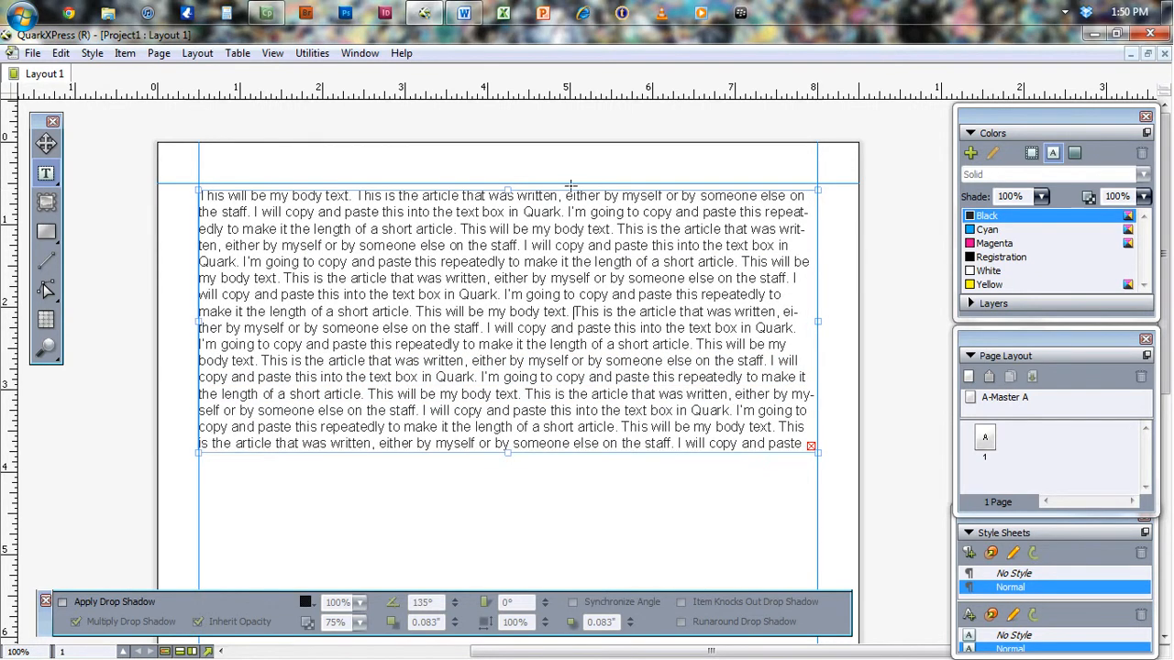
left_click_drag(503, 190, 508, 183)
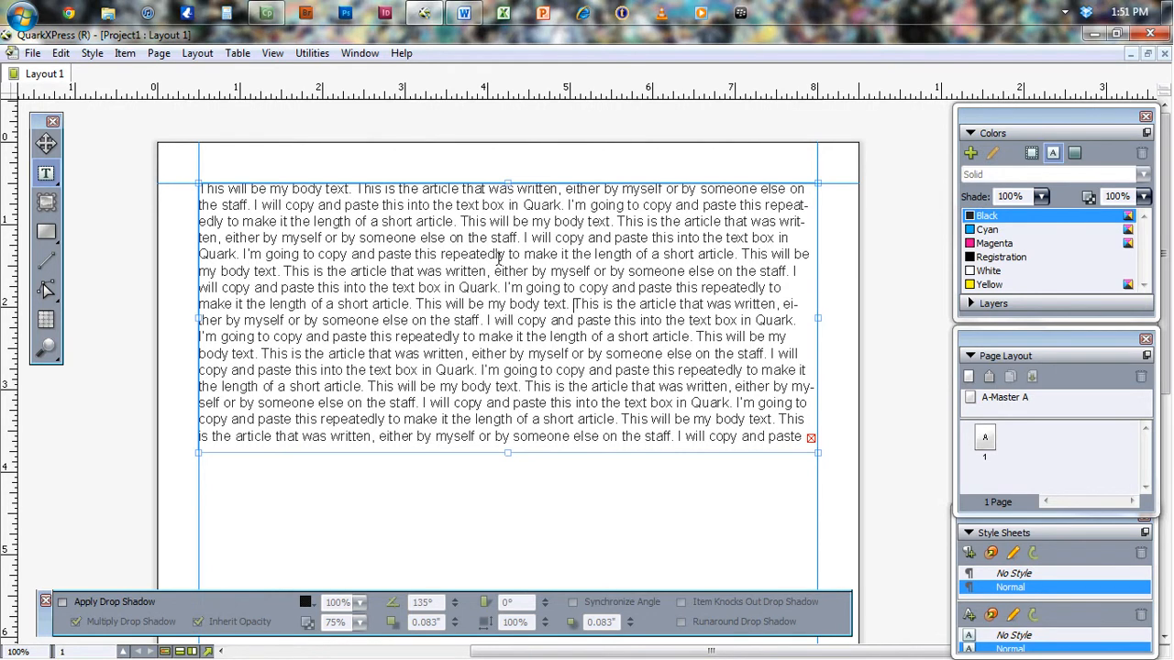
left_click_drag(409, 239, 790, 290)
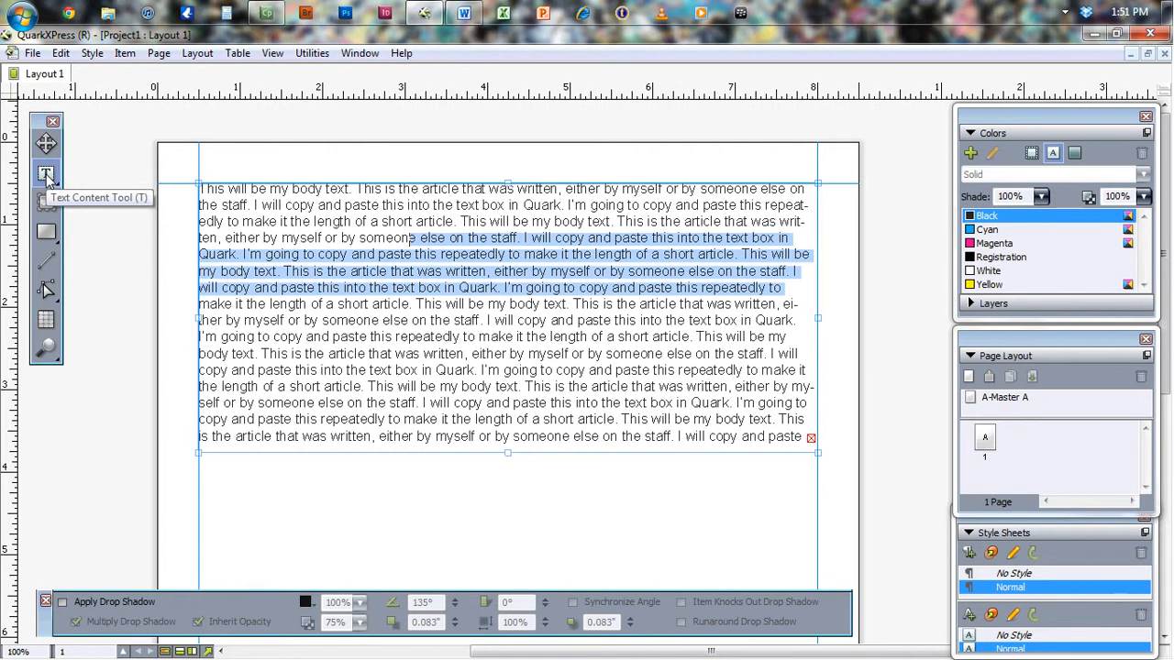
left_click(422, 255)
left_click_drag(382, 278, 796, 310)
left_click(604, 323)
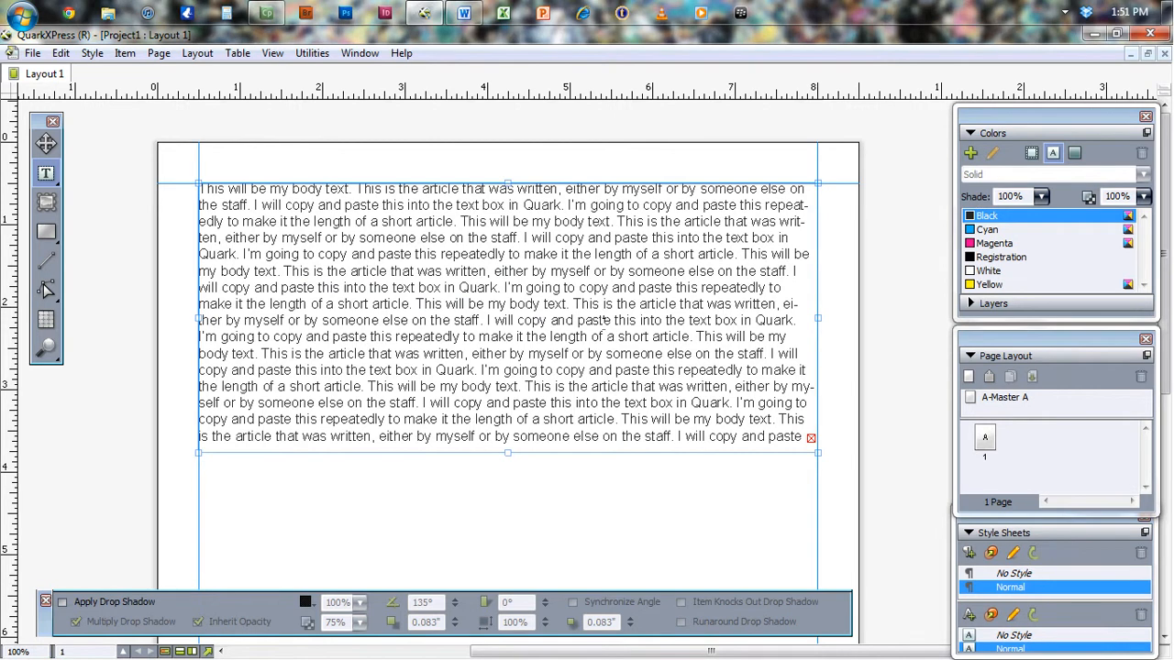
left_click_drag(494, 242, 807, 372)
left_click_drag(326, 239, 475, 321)
left_click_drag(420, 240, 539, 320)
left_click_drag(333, 254, 796, 321)
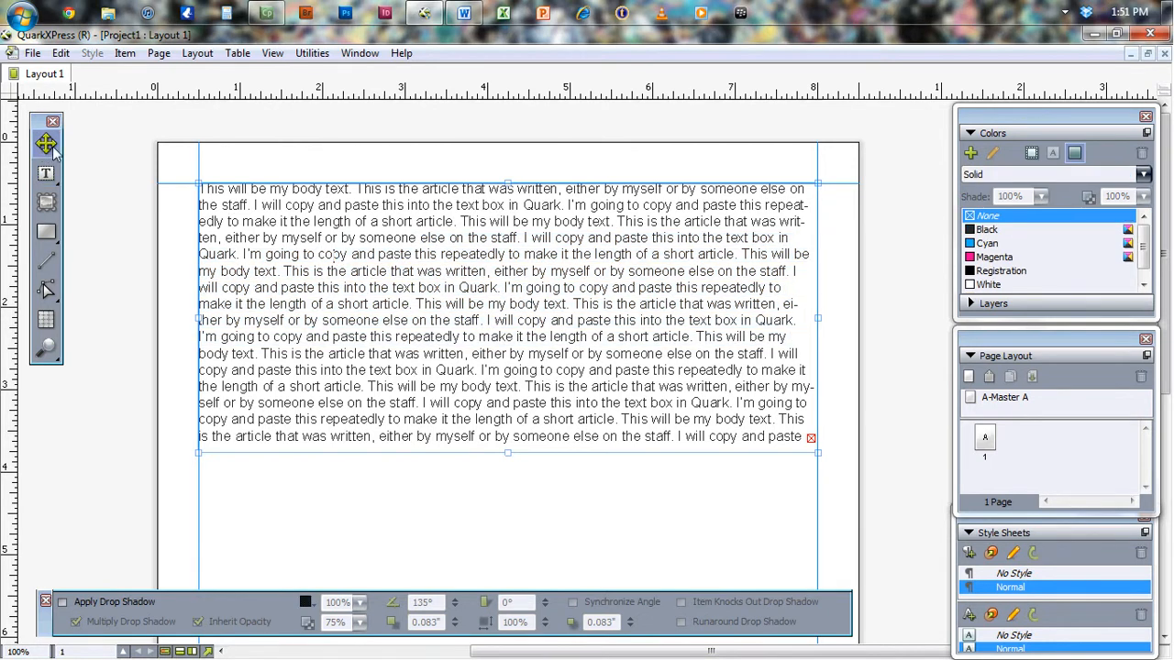
Step: Narrow the text box to about 5.4 inches wide and move it toward the middle of the page
left_click_drag(554, 296, 538, 267)
left_click_drag(821, 319, 640, 319)
left_click_drag(446, 326, 516, 369)
key("t")
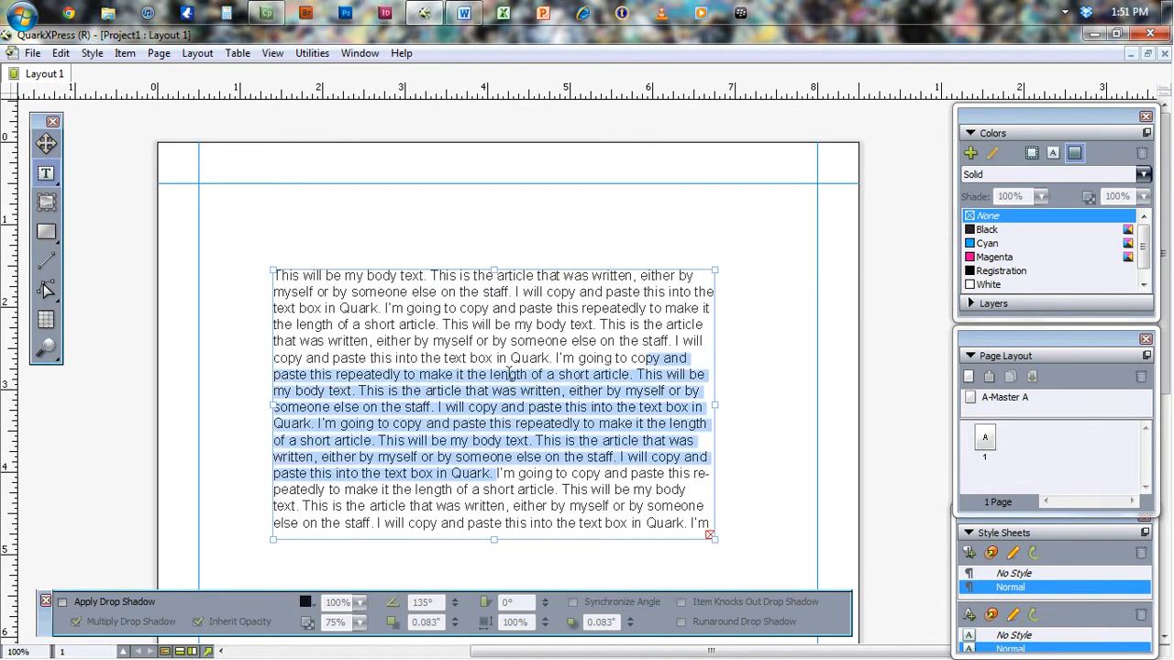
left_click(507, 343)
left_click_drag(274, 323, 548, 376)
left_click(478, 347)
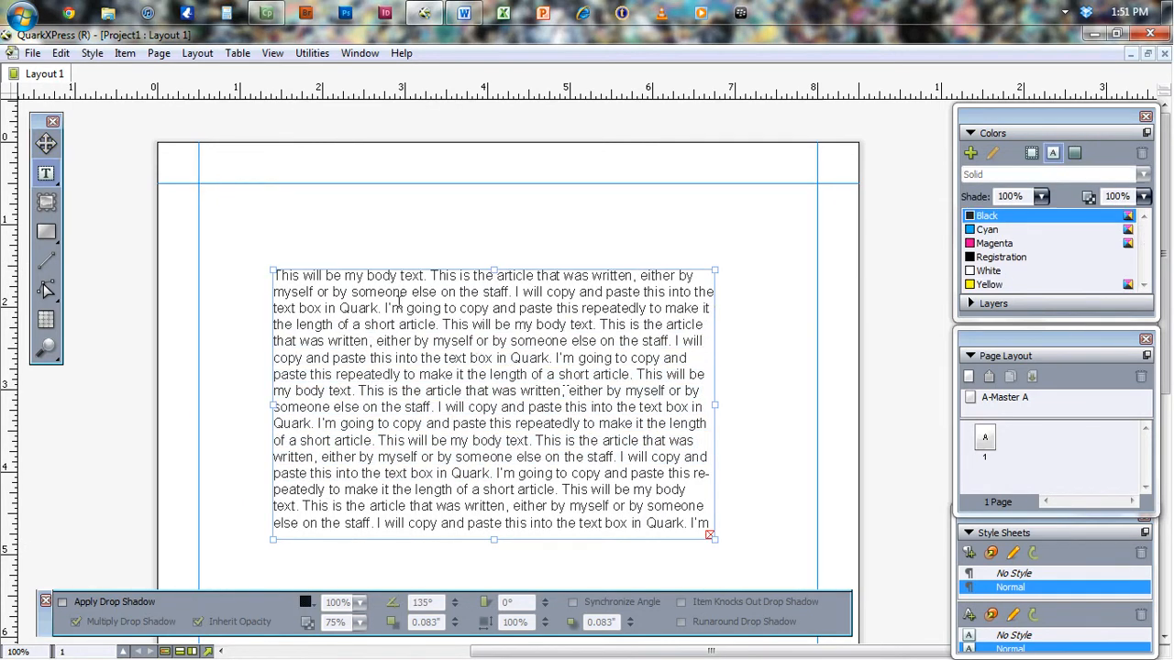
Step: Move the whole text box with the Item tool so its corner meets the page's upper-left margin guides
left_click(48, 145)
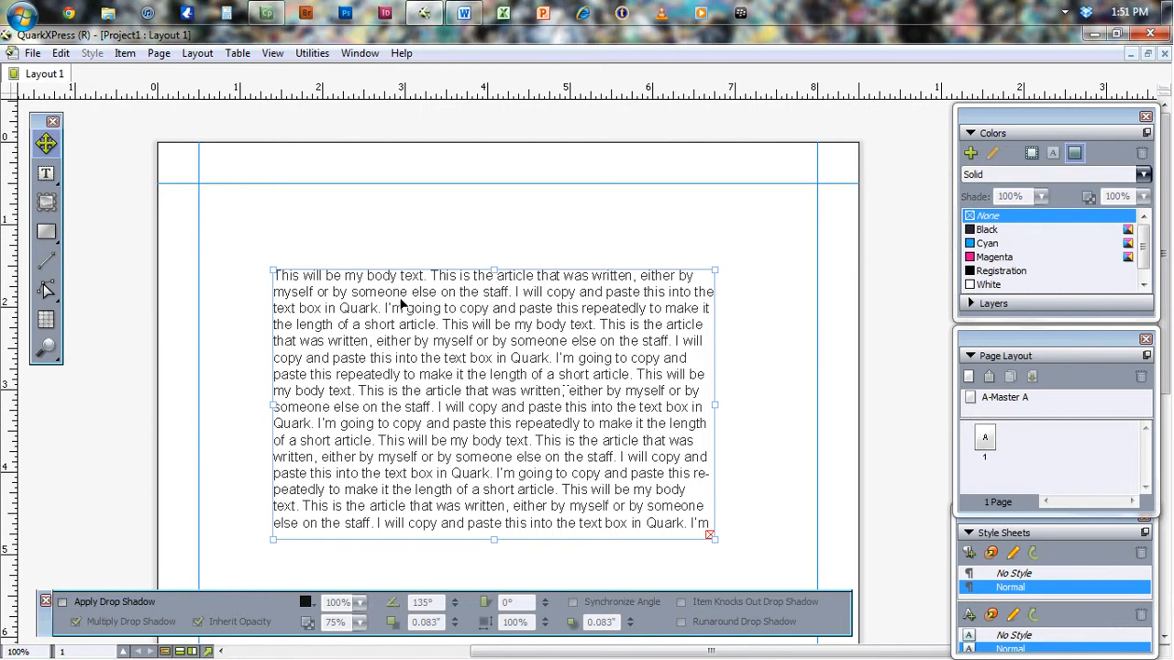
left_click_drag(471, 367, 389, 280)
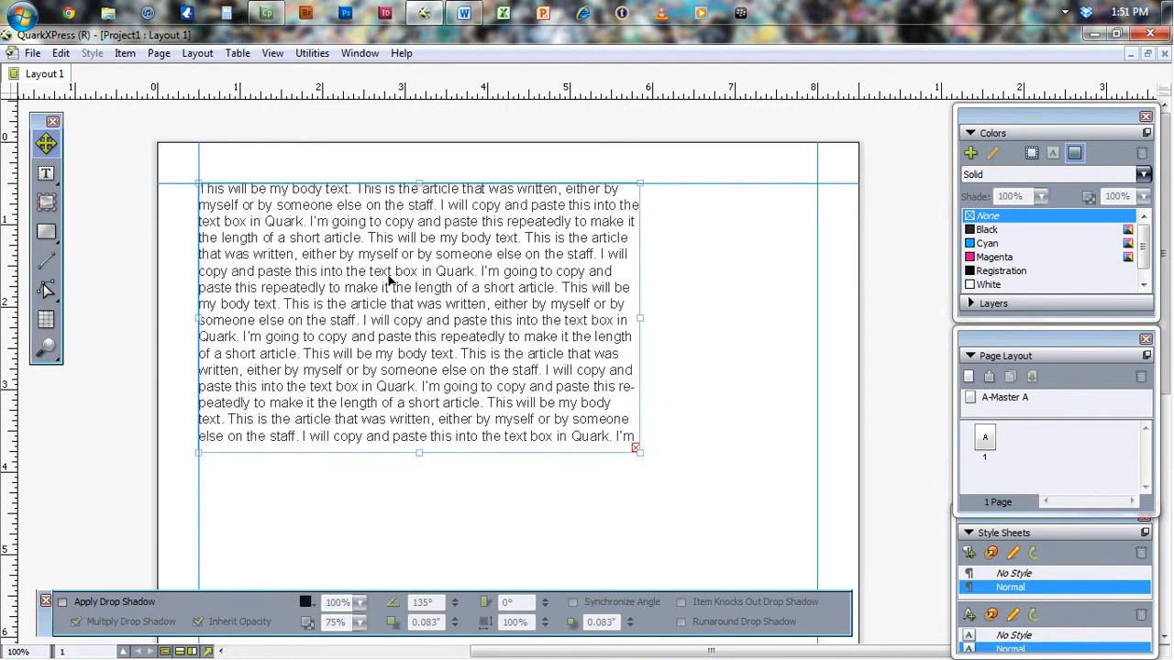
double_click(483, 278)
left_click_drag(451, 254, 549, 369)
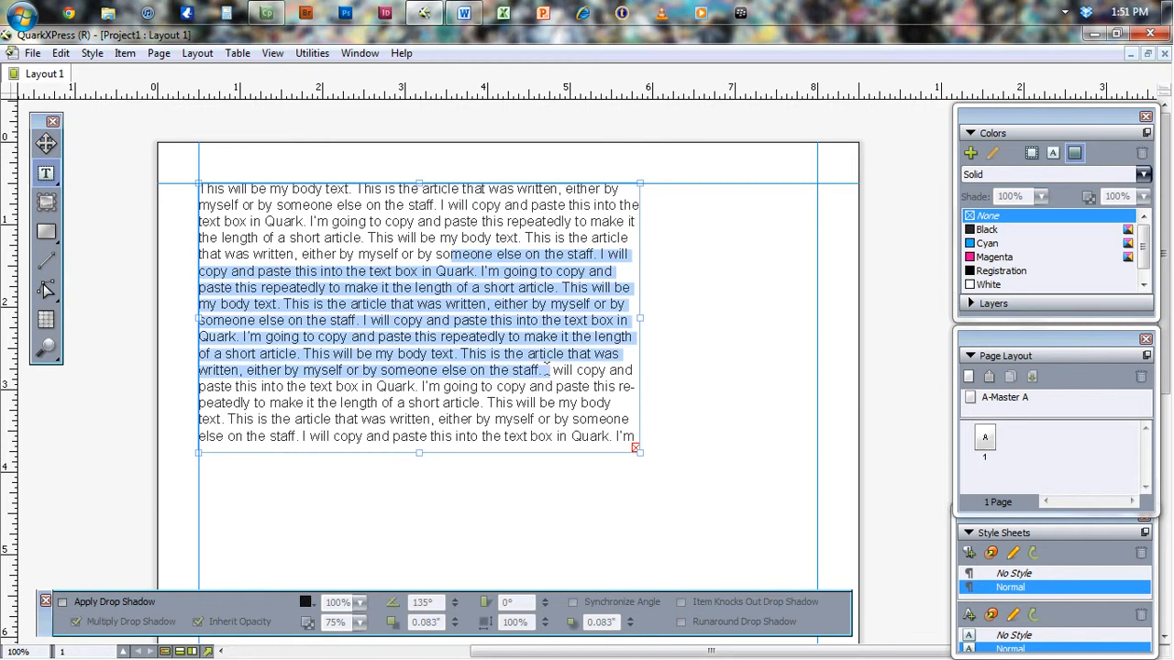
left_click_drag(372, 222, 466, 370)
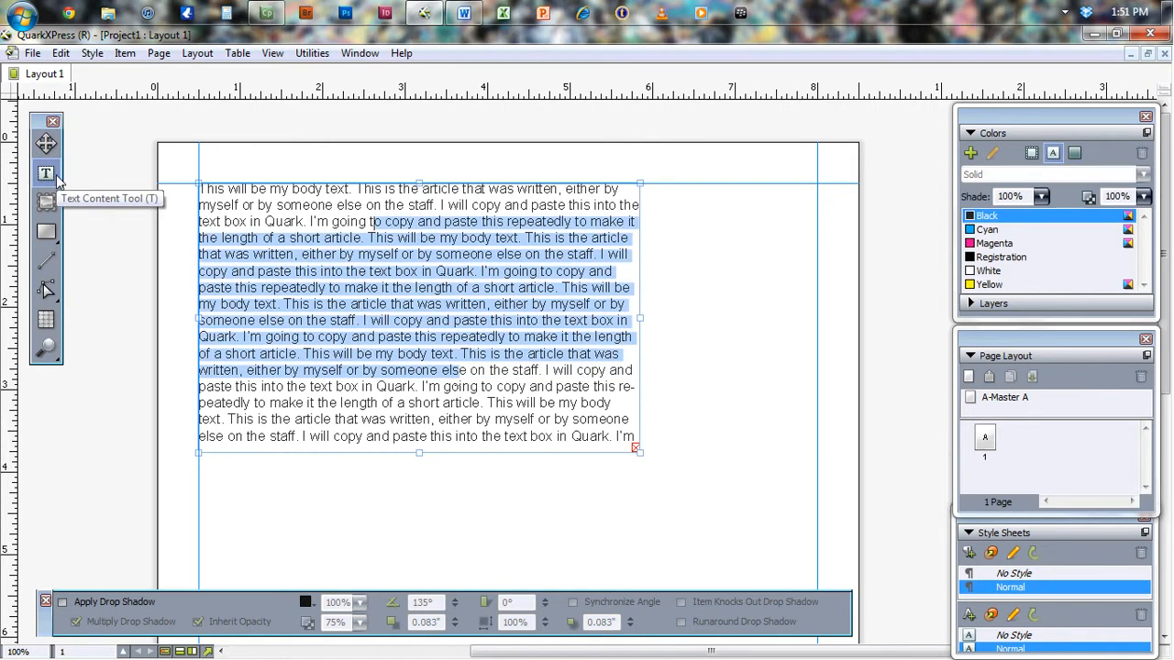
left_click(318, 222)
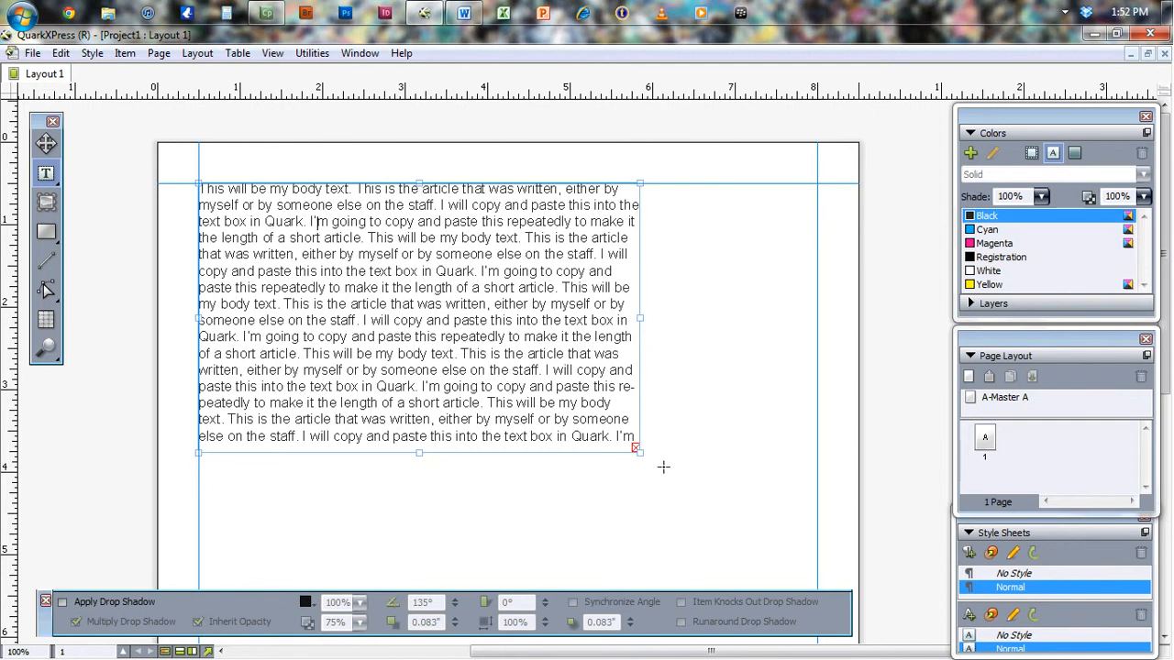
Step: Resize the text box from its lower-right corner to about 2.8 inches wide and 3.5 inches tall
left_click_drag(638, 449, 430, 465)
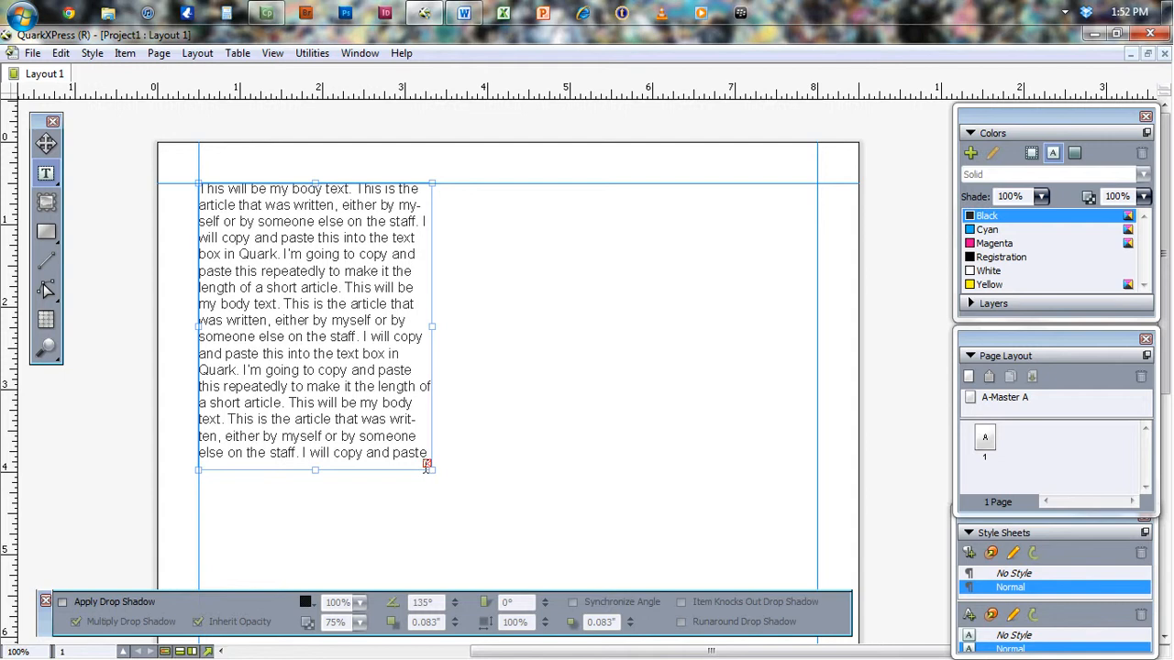
Step: Examine the full length of the article in the Word document and return to the QuarkXPress layout
left_click(464, 13)
scroll(475, 395, "down", 10)
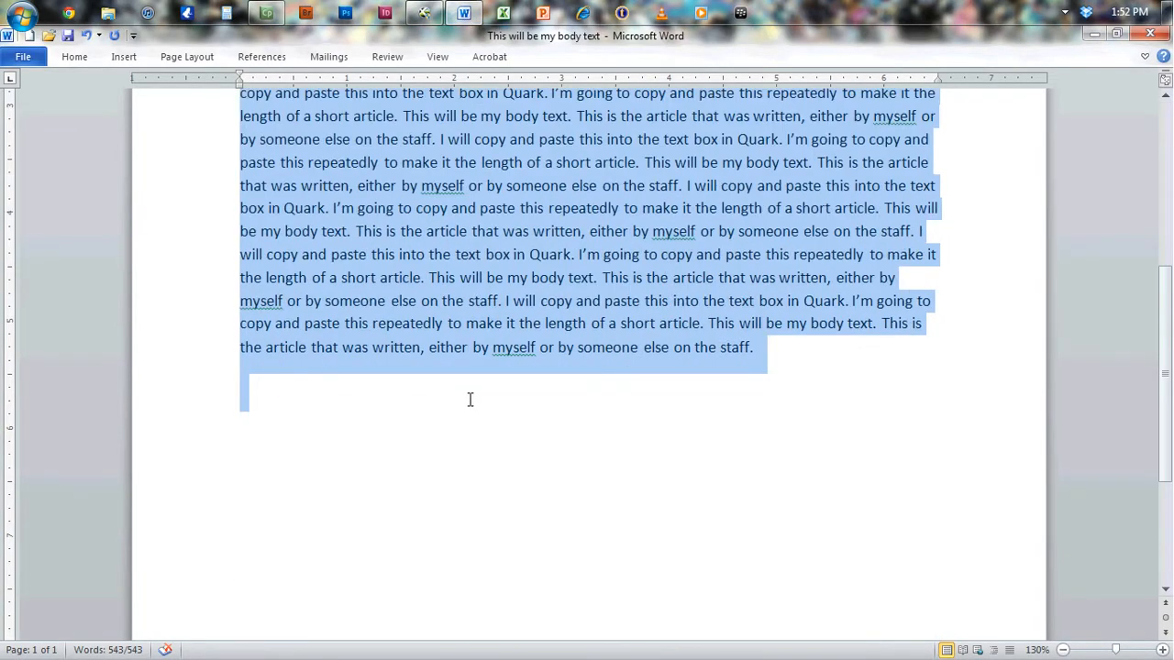
scroll(471, 379, "up", 9)
left_click(465, 14)
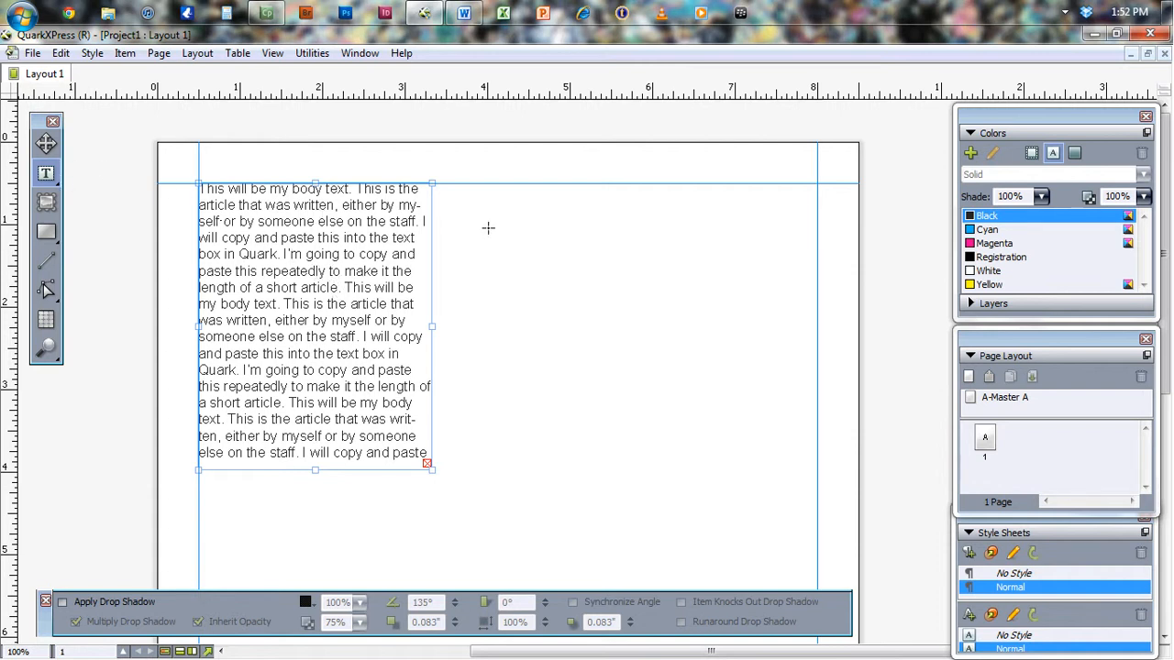
Step: Draw a text box about 2.7 by 3.5 inches against the page's upper-right margin guides and link the first box's text into it
left_click_drag(592, 184, 817, 472)
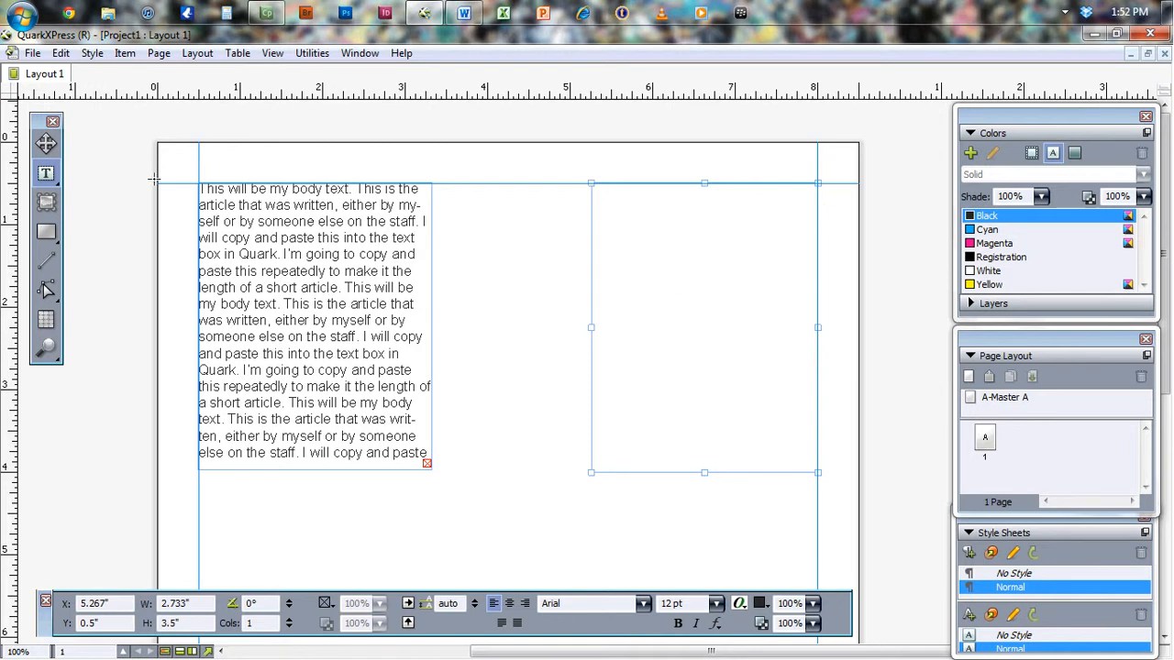
left_click(48, 175)
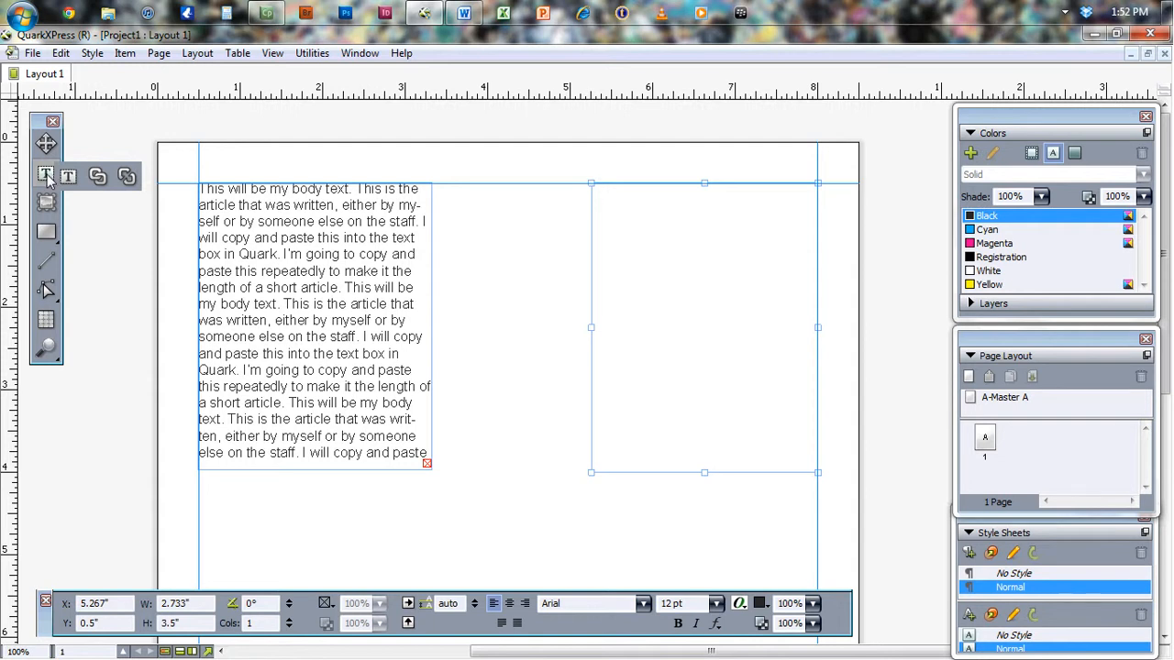
left_click(99, 181)
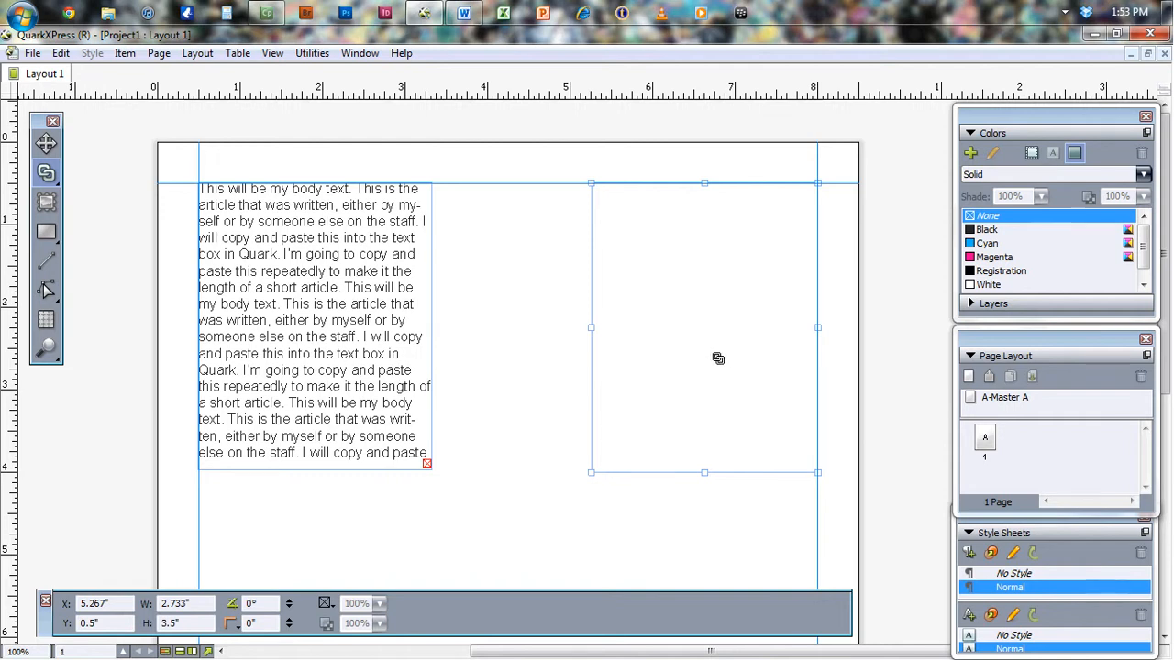
left_click(320, 315)
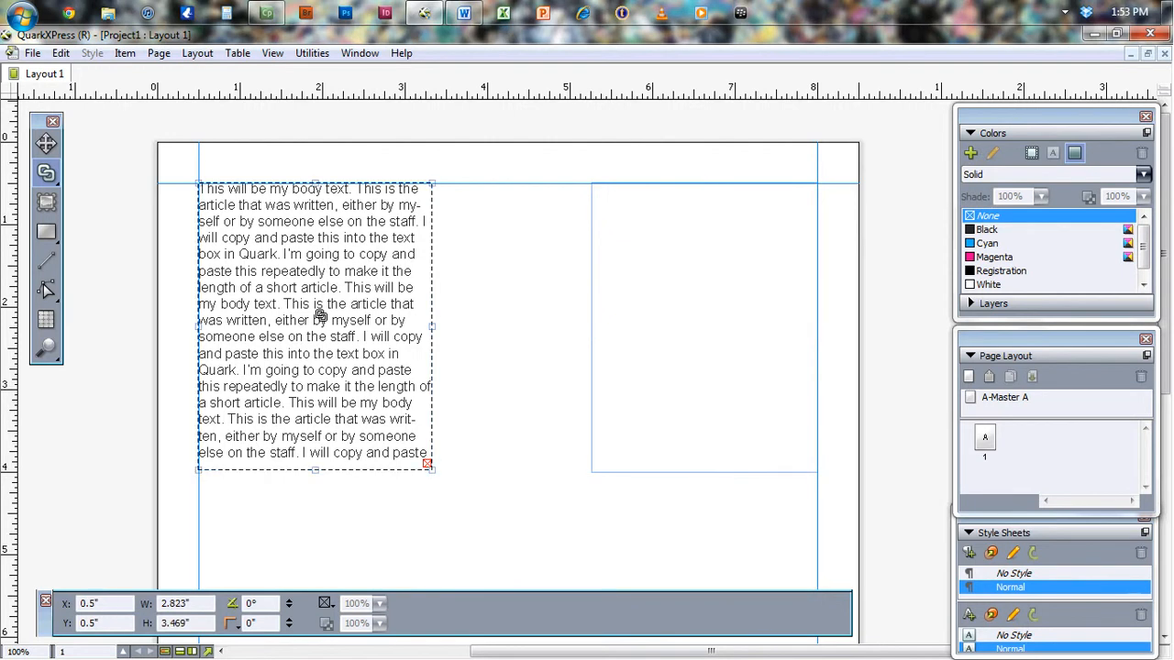
left_click(723, 338)
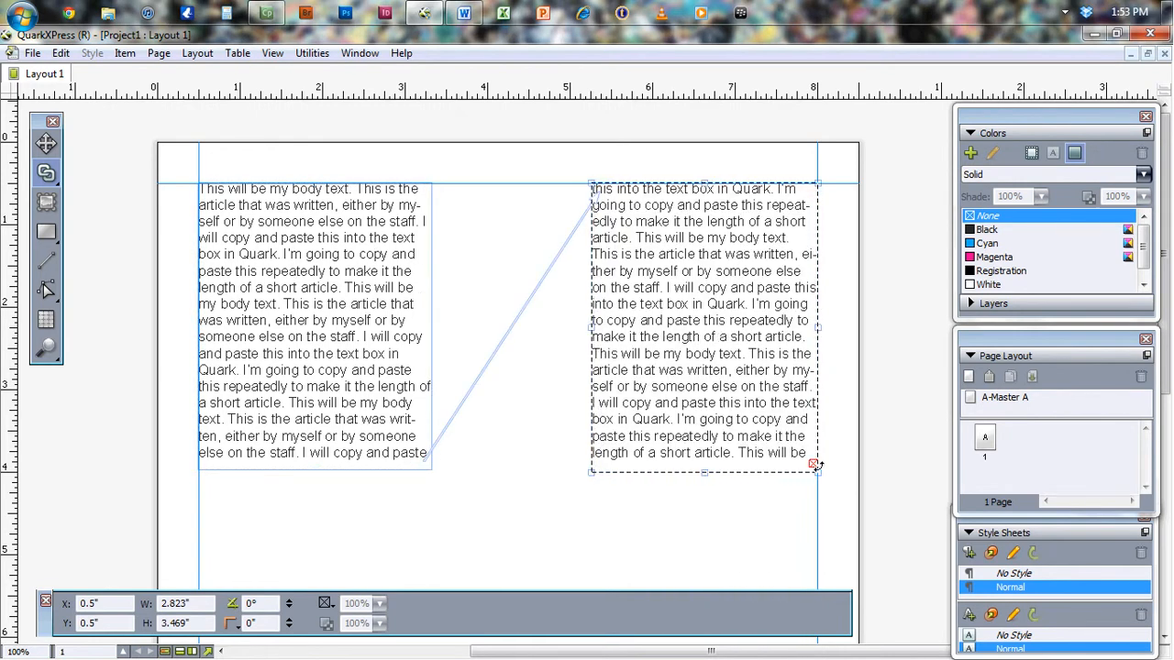
Step: Draw a third text box below the two columns, spanning margin to margin, about 7.5 inches wide and 2.35 inches tall
scroll(883, 458, "down", 5)
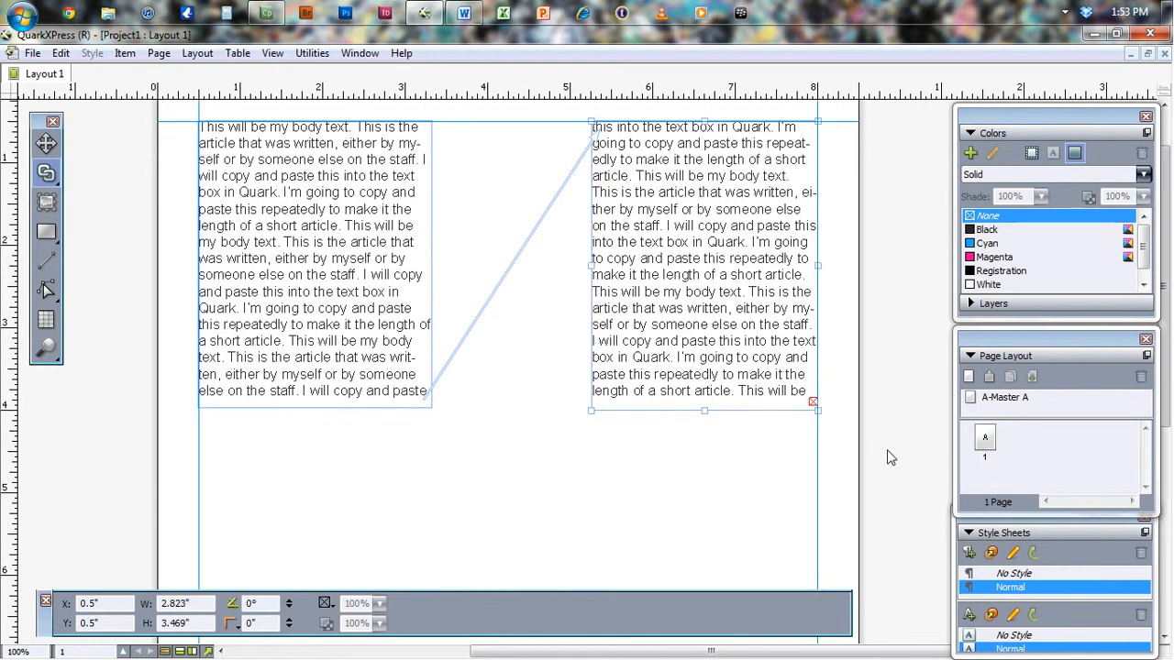
left_click(50, 174)
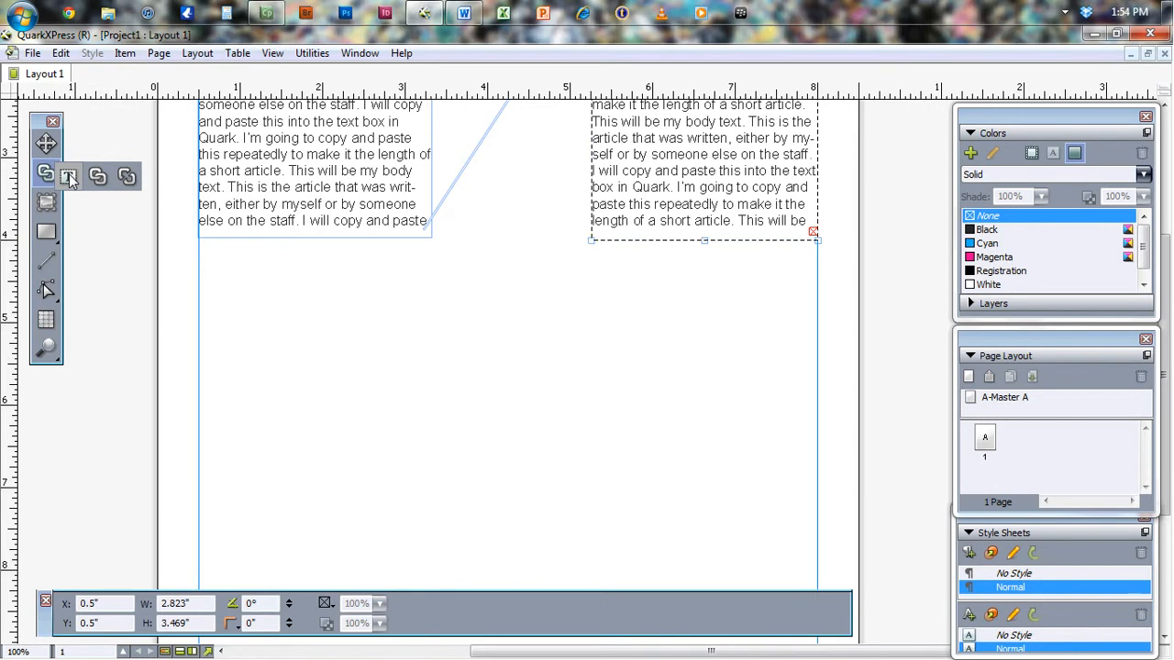
left_click(68, 177)
left_click_drag(199, 302, 811, 495)
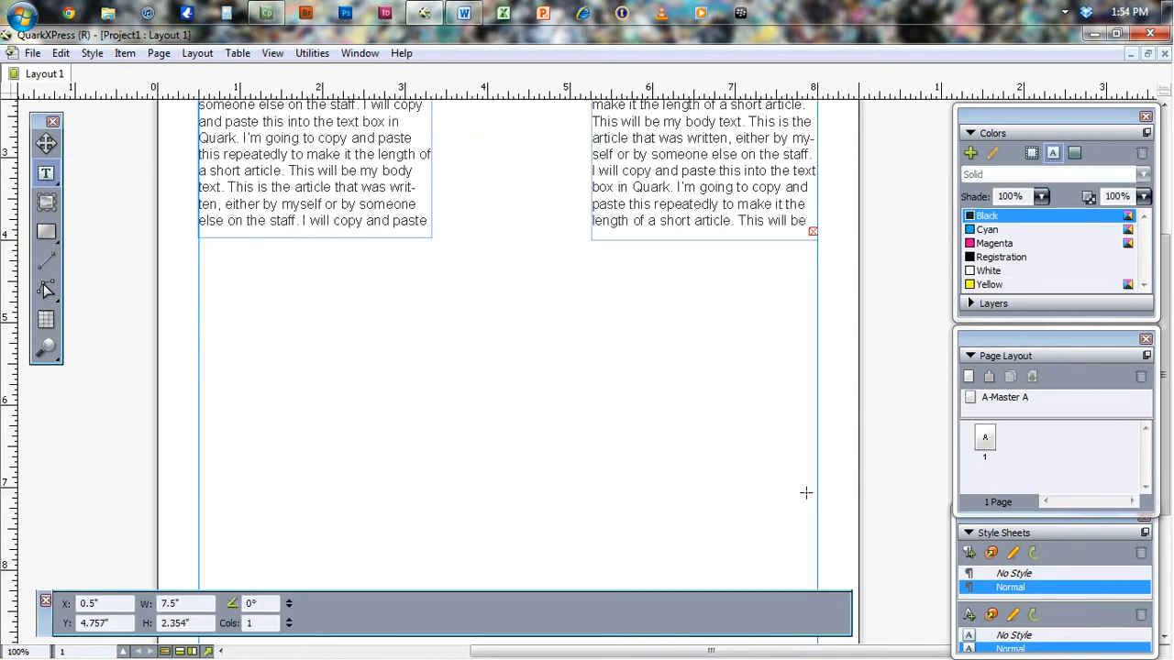
Step: Link the second column's overflowing text into the wide text box below with the Text Linking tool
left_click(48, 169)
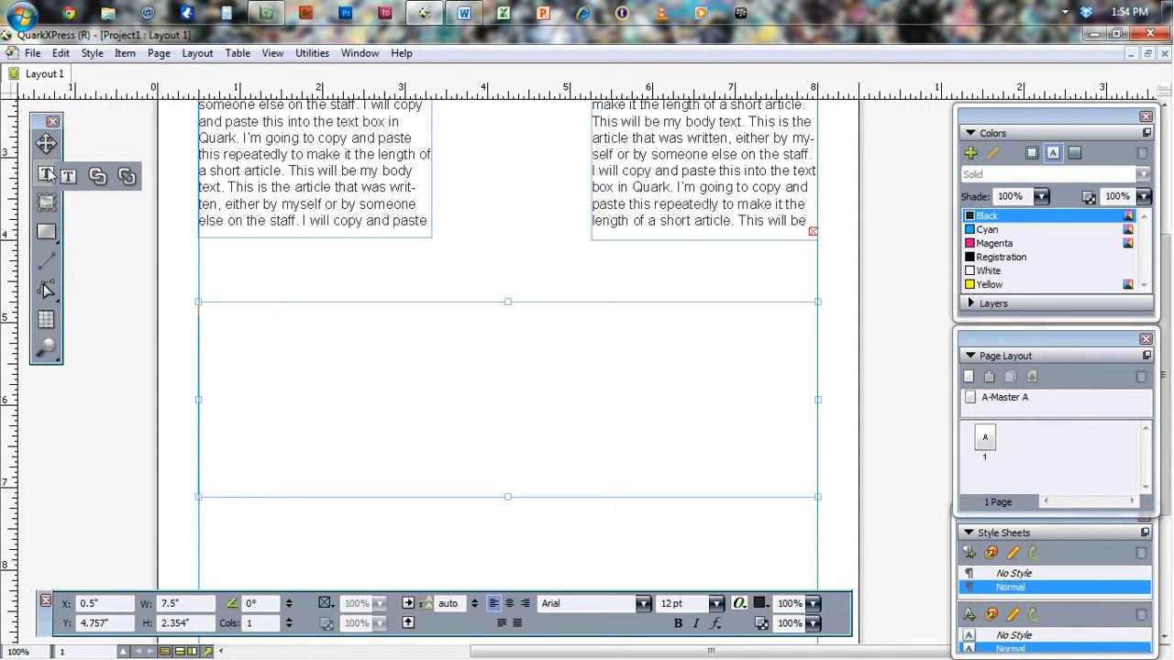
left_click(96, 177)
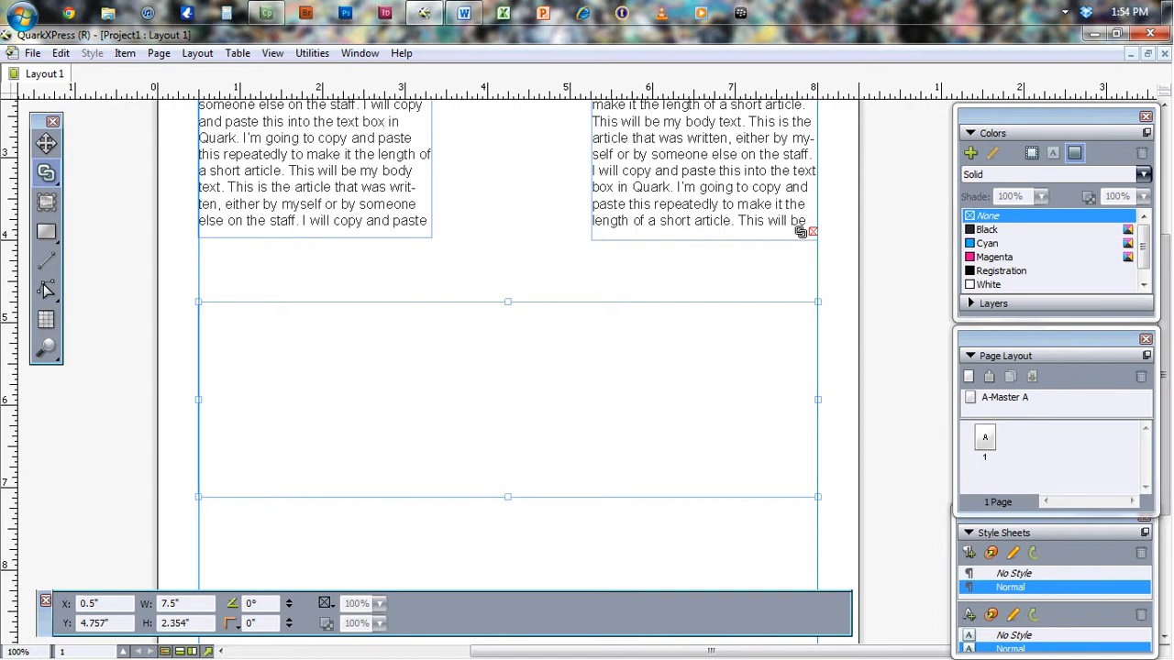
left_click(714, 157)
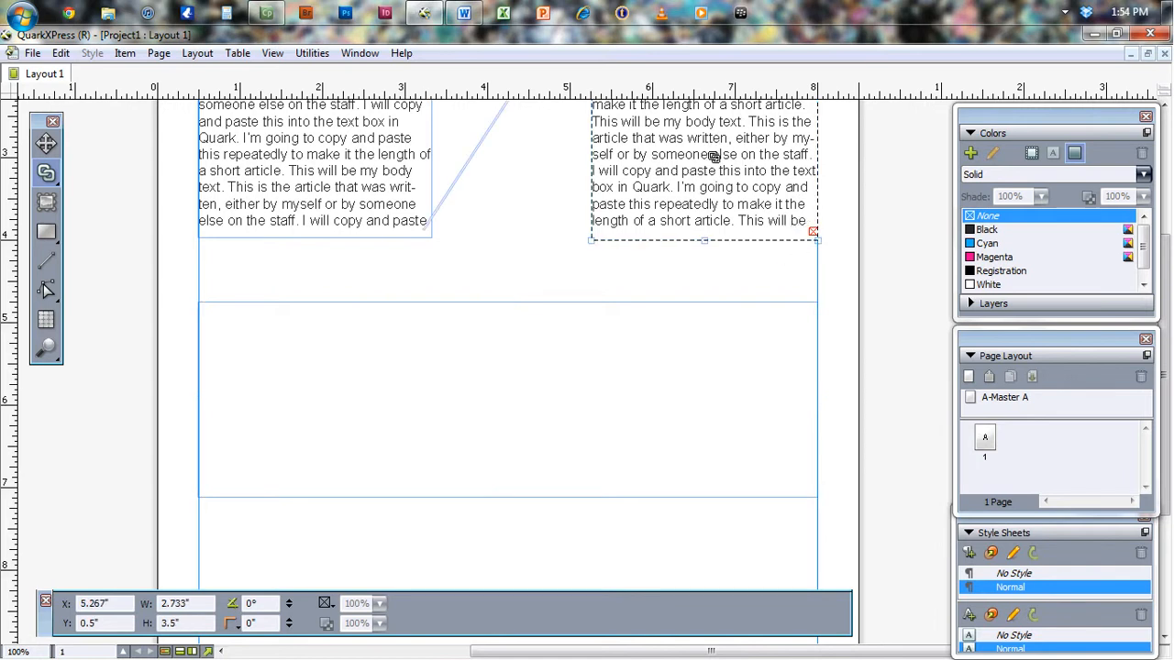
scroll(715, 156, "up", 6)
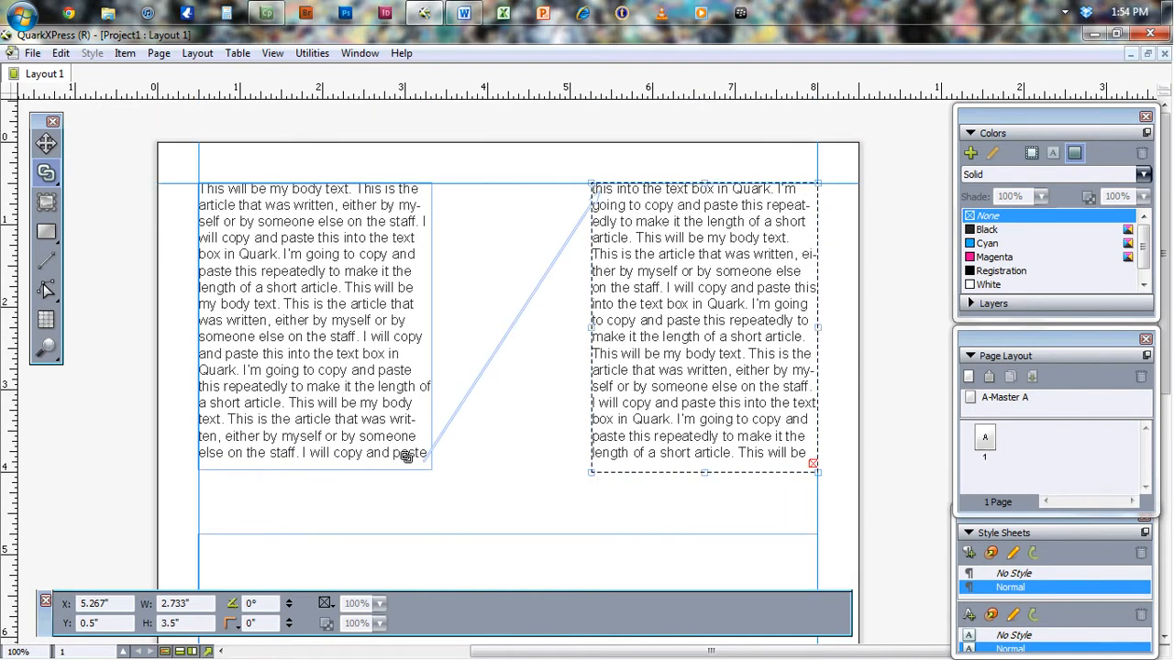
scroll(623, 228, "down", 5)
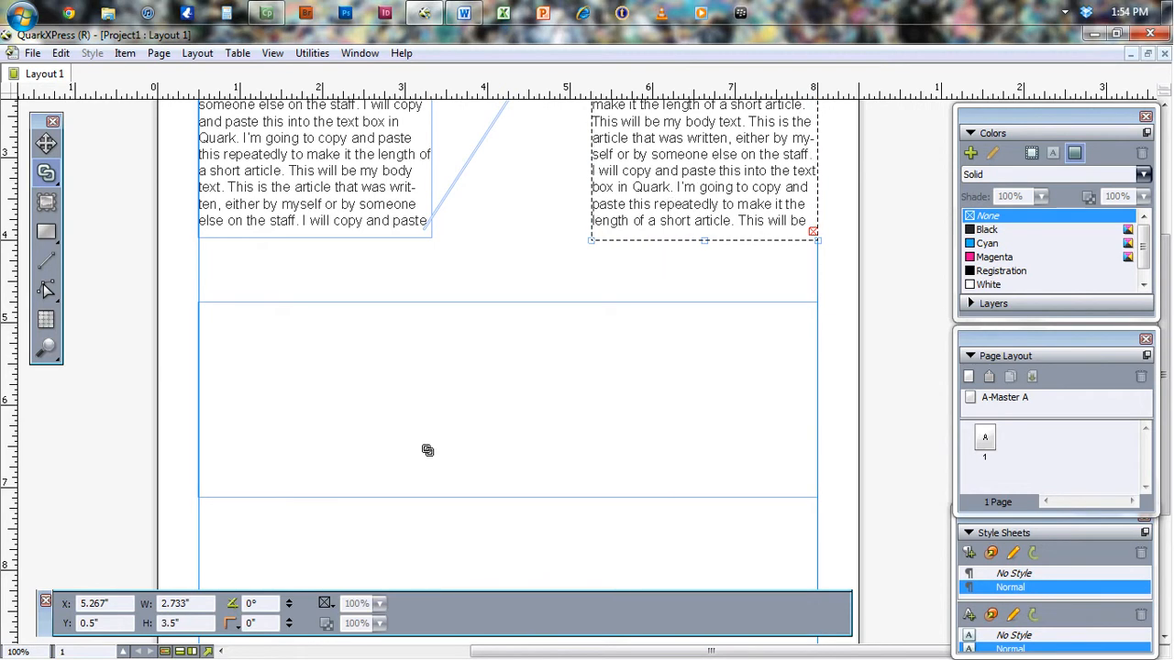
left_click(486, 381)
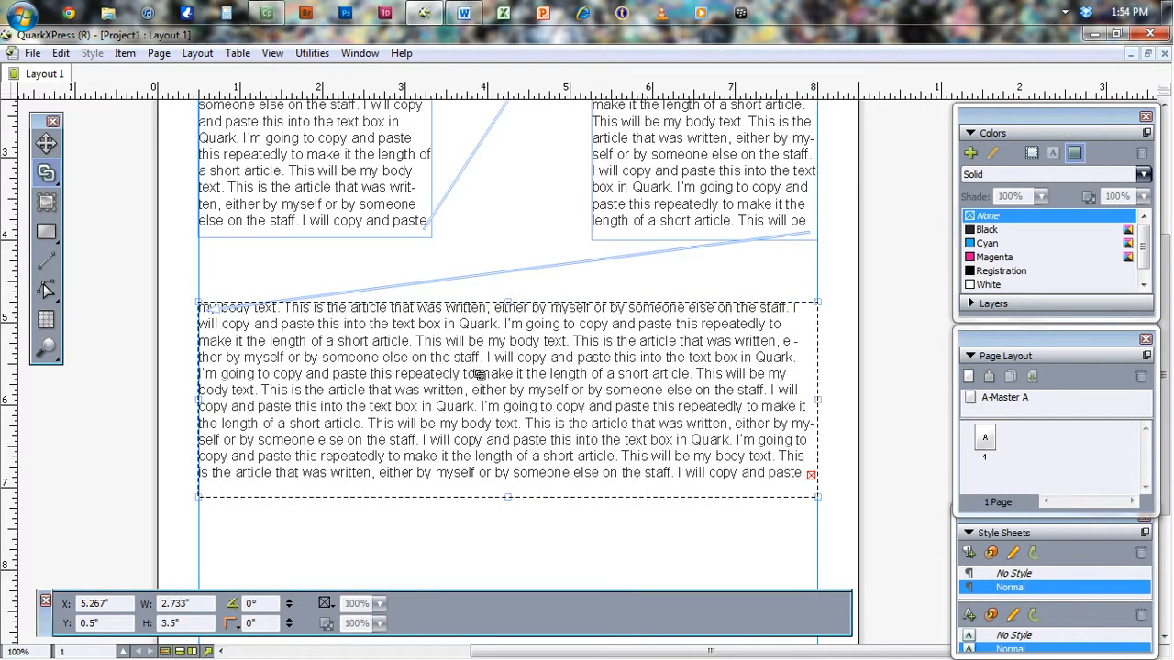
scroll(872, 509, "down", 1)
scroll(872, 514, "up", 5)
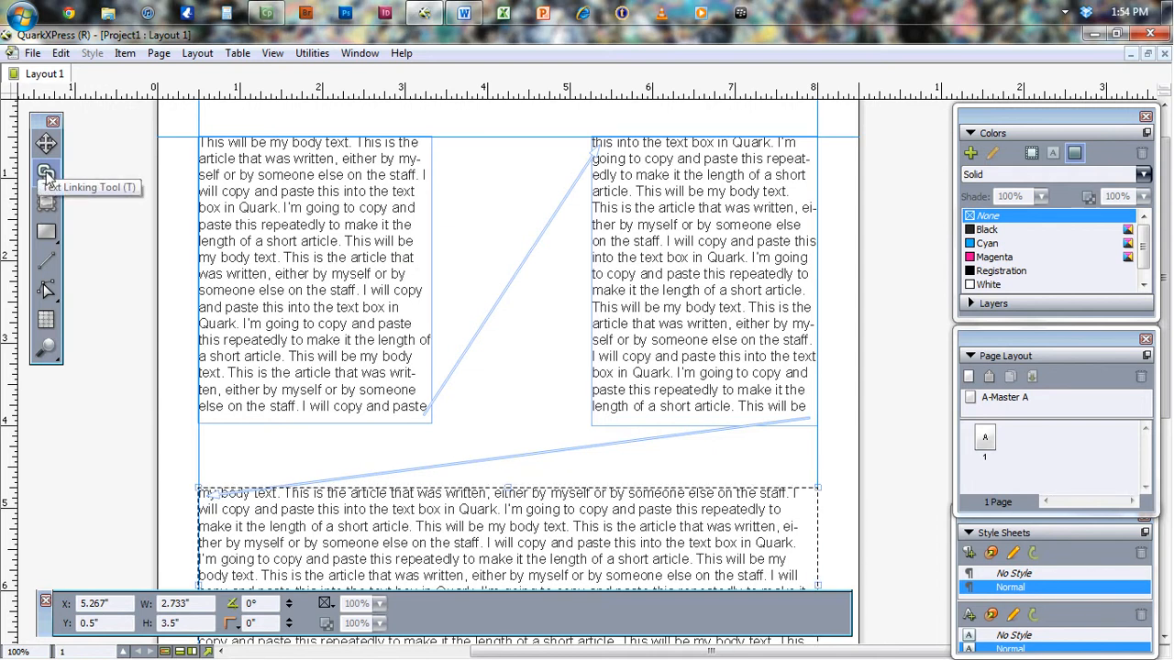
Step: Remove the first text box from the chain of linked text boxes
left_click_drag(48, 178, 132, 190)
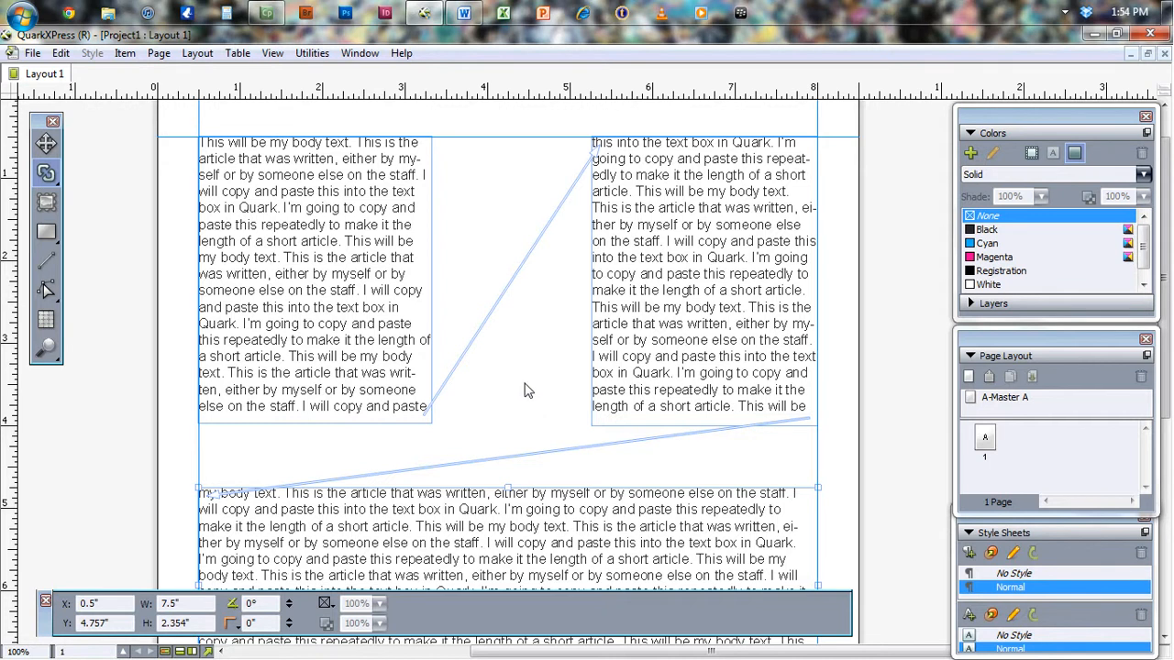
left_click(328, 246)
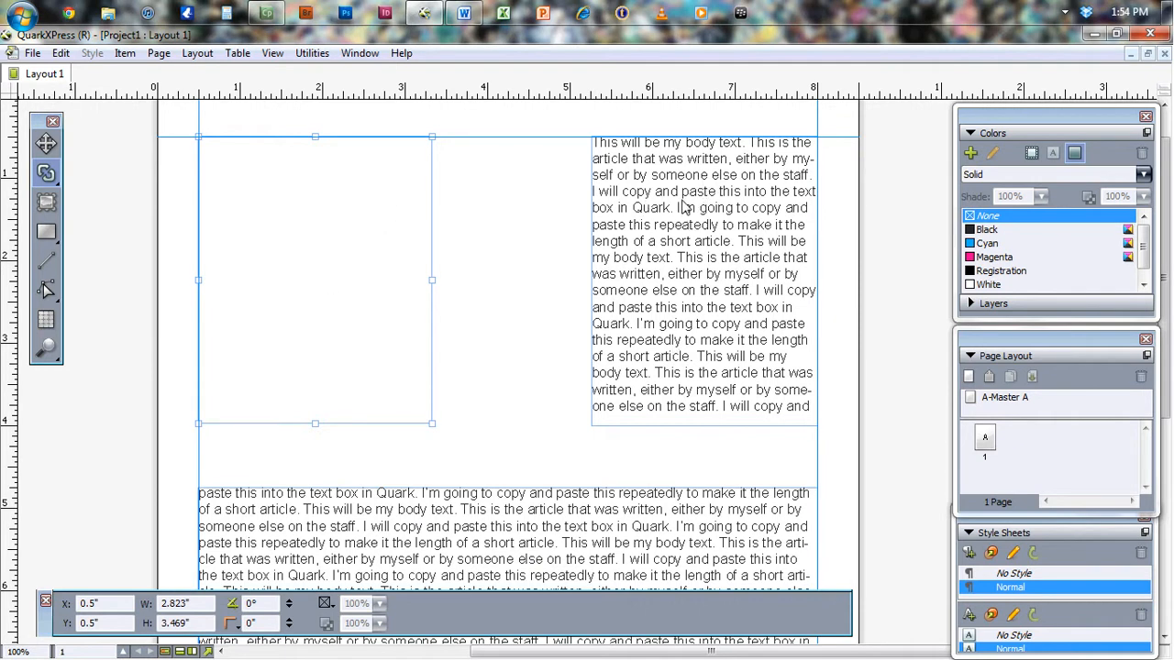
scroll(682, 215, "down", 2)
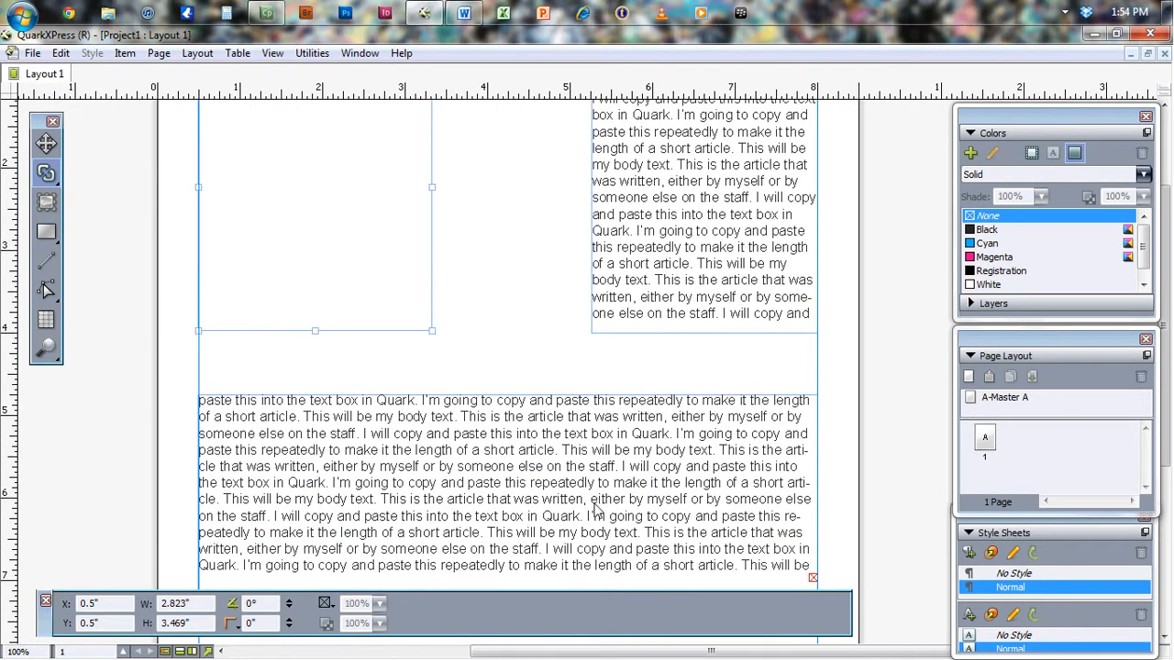
Step: Undo the unlinking of the first text box
left_click(61, 52)
left_click(128, 32)
scroll(490, 255, "up", 1)
scroll(490, 257, "down", 1)
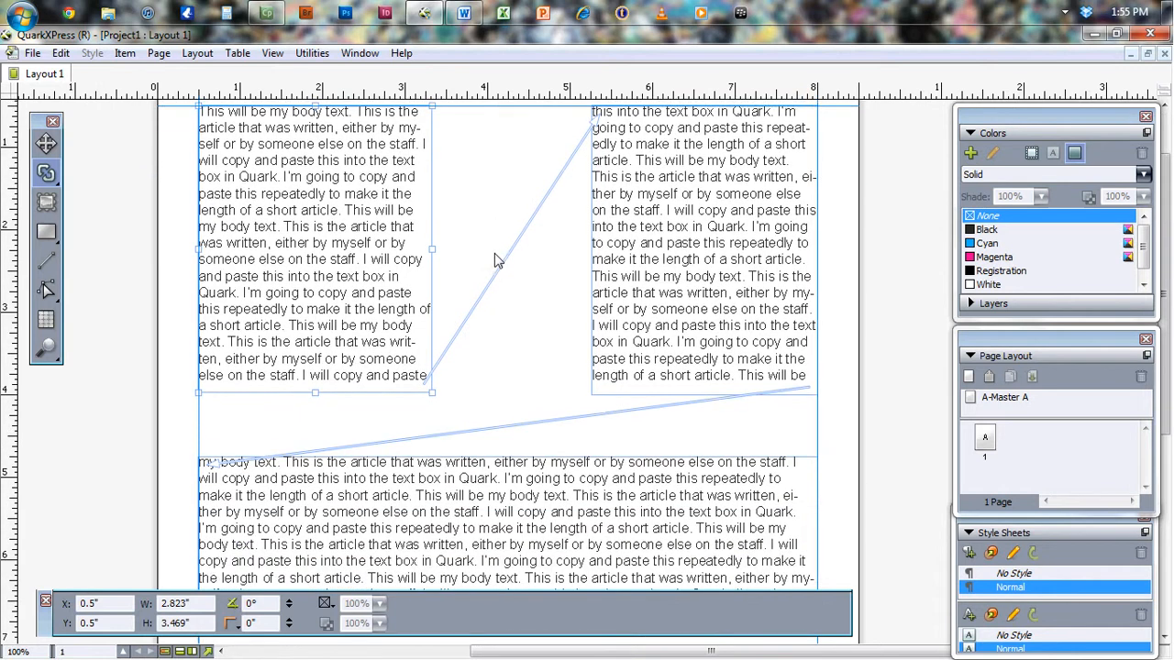
Step: Remove the second text box from the linked chain and check where the first box's text continues
scroll(490, 257, "up", 1)
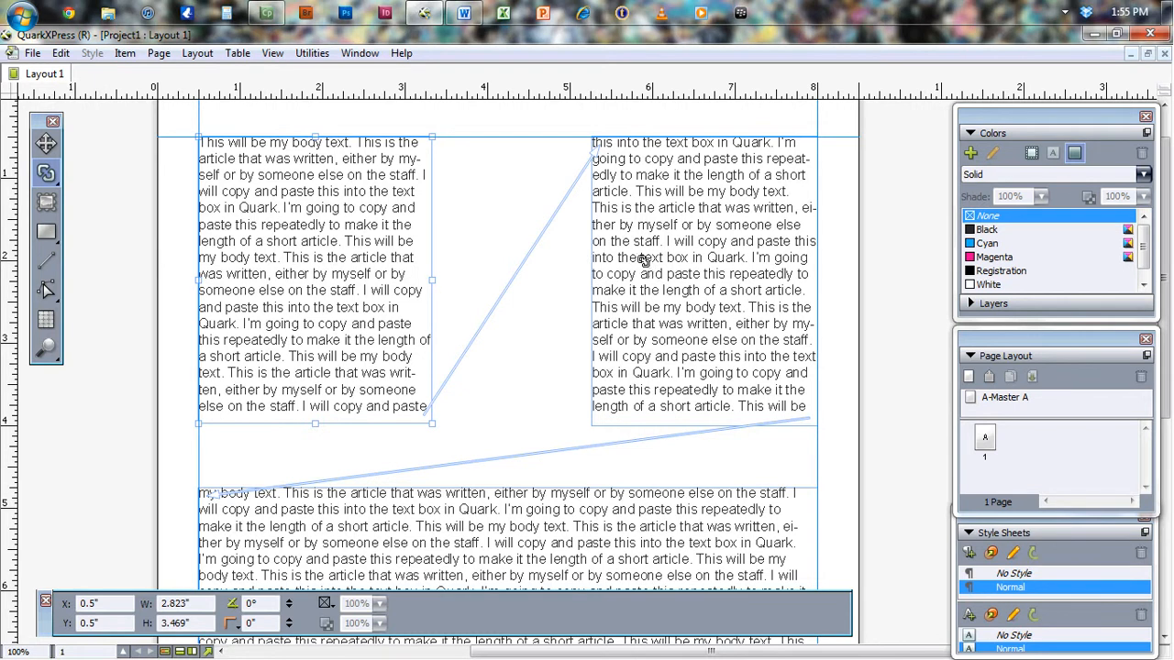
left_click(664, 227, "shift")
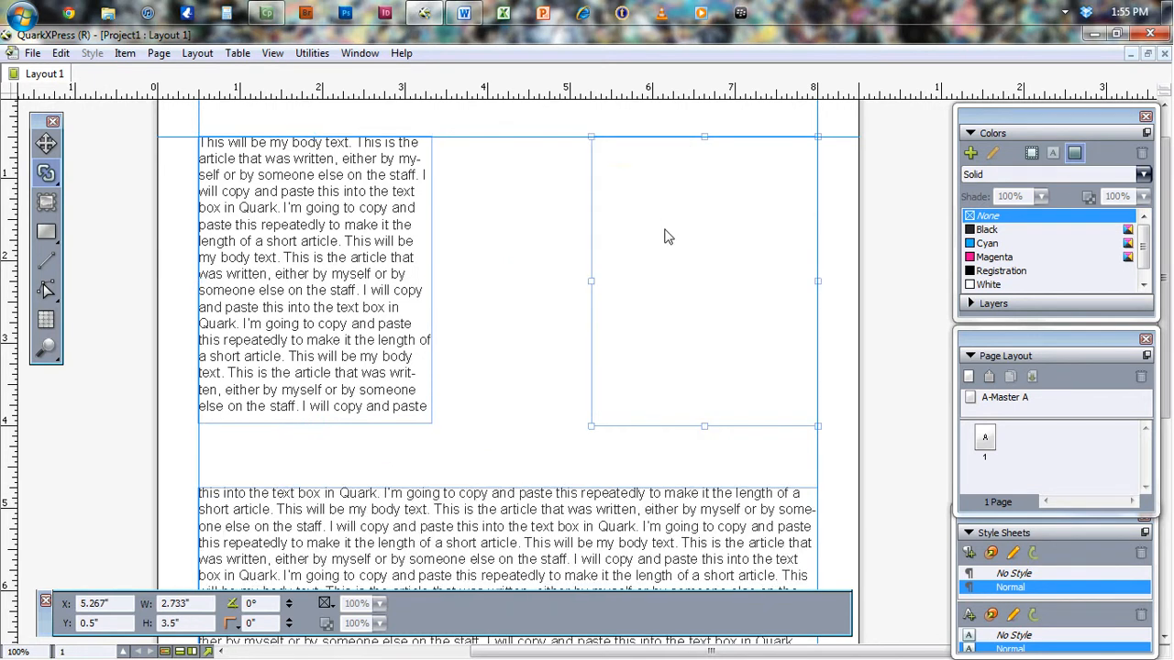
scroll(466, 306, "down", 3)
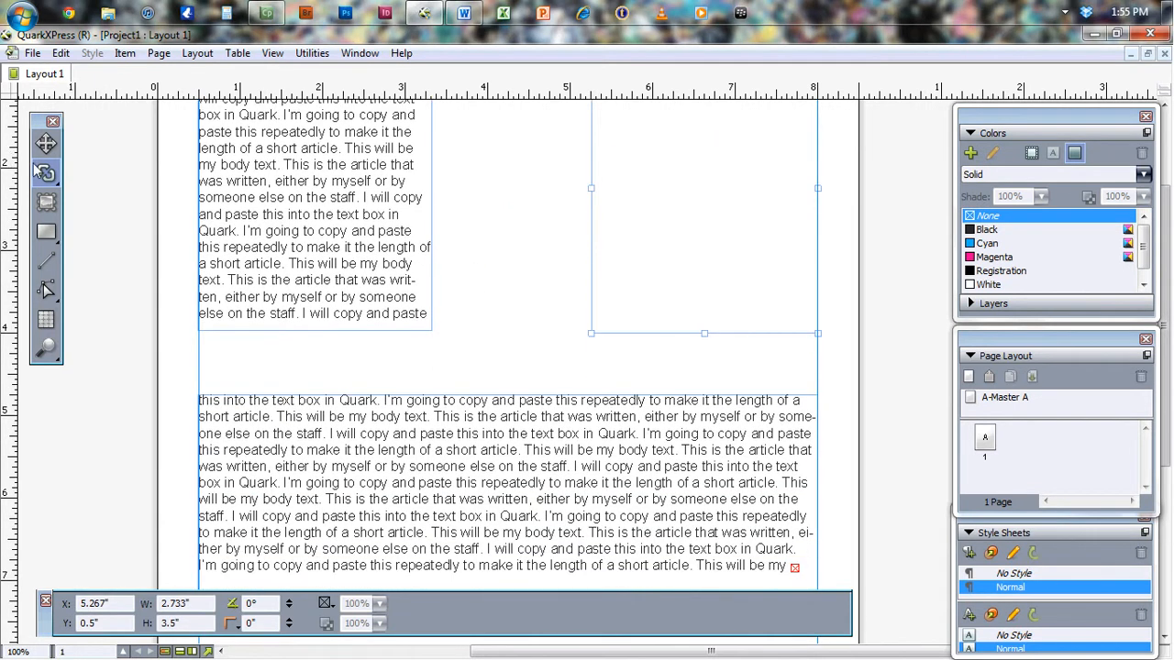
left_click(307, 216)
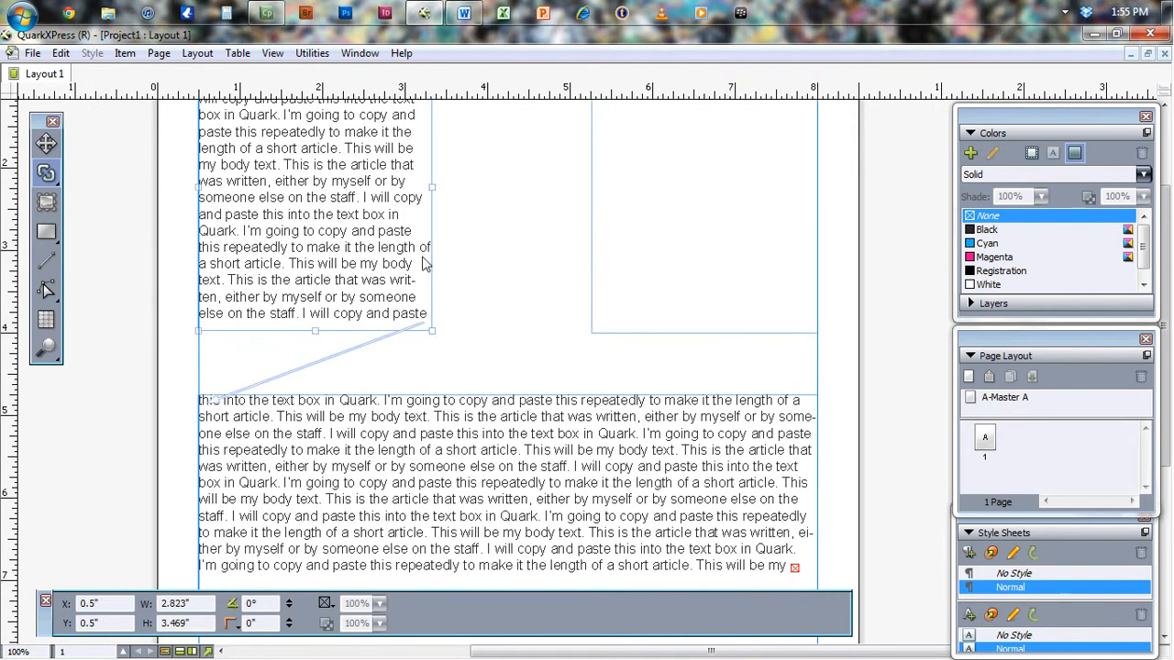
Step: Undo the unlinking of the second text box
left_click(60, 53)
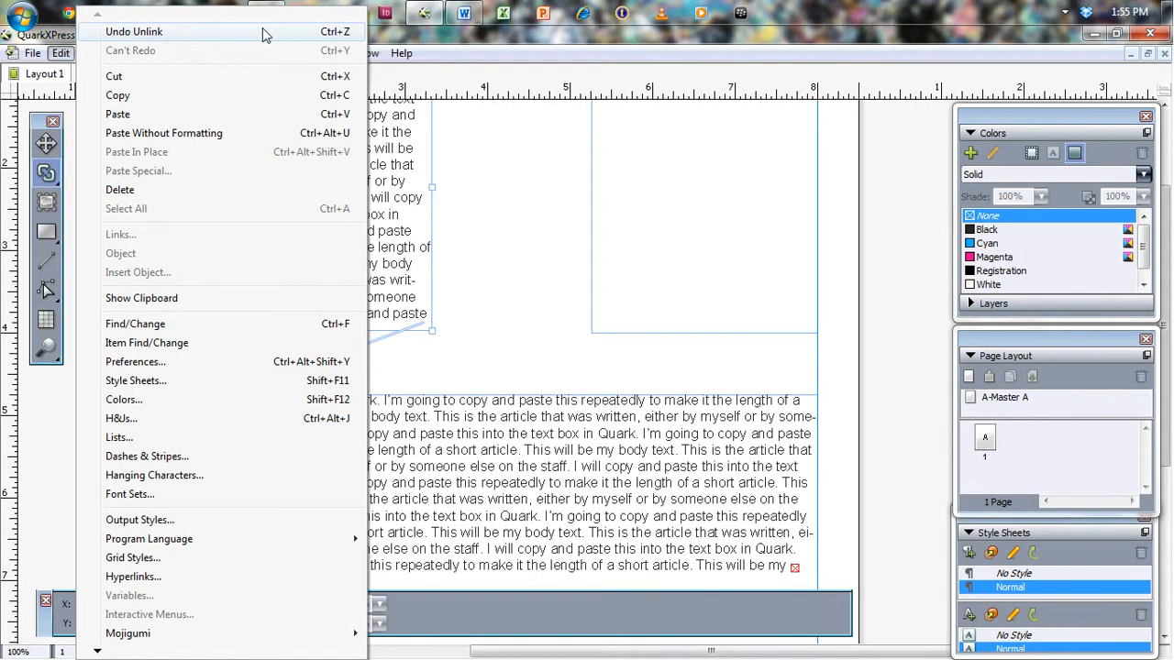
left_click(333, 33)
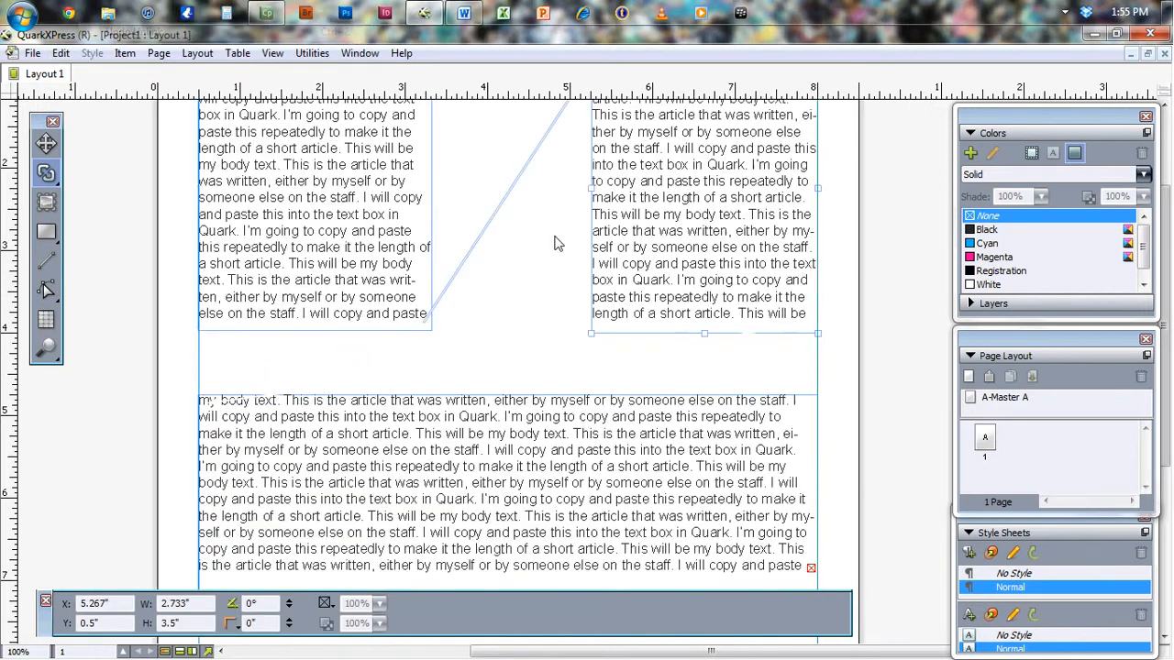
scroll(524, 364, "up", 2)
Step: Delete the wide third text box below the two columns using the Item tool
left_click(43, 145)
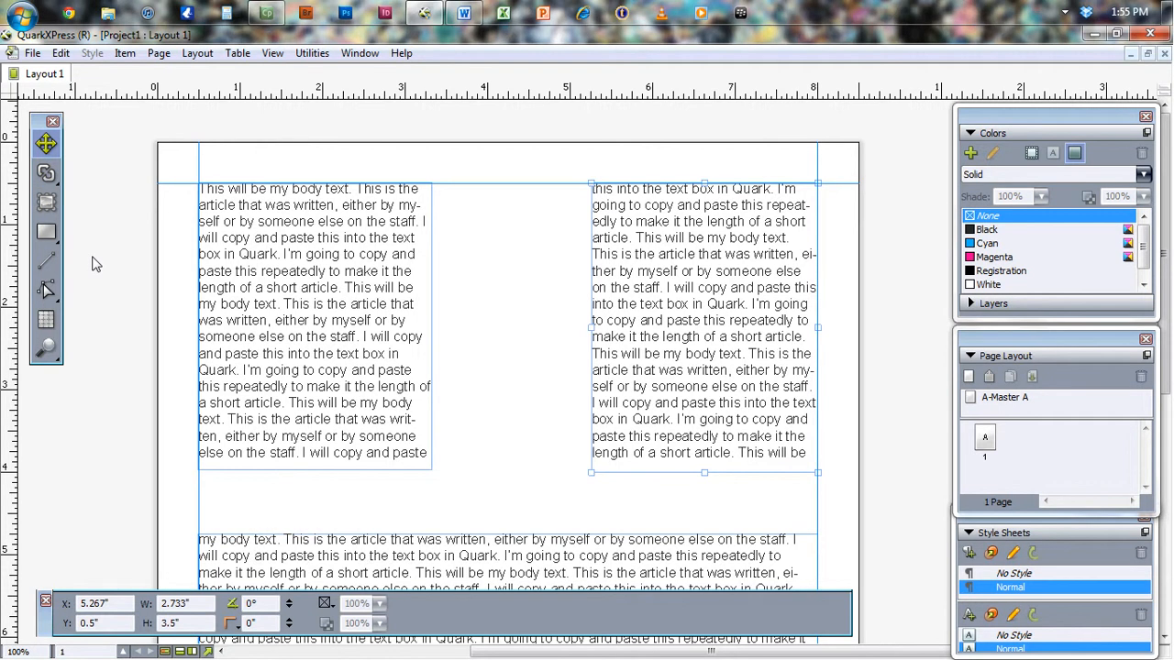
scroll(171, 288, "down", 3)
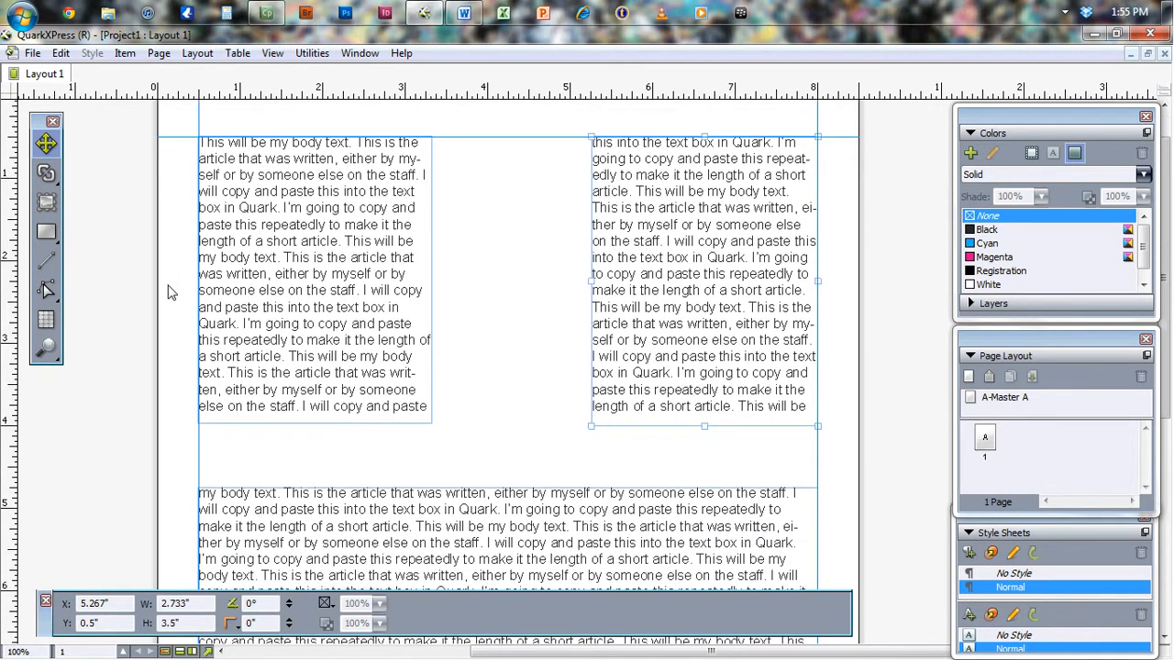
left_click(592, 527)
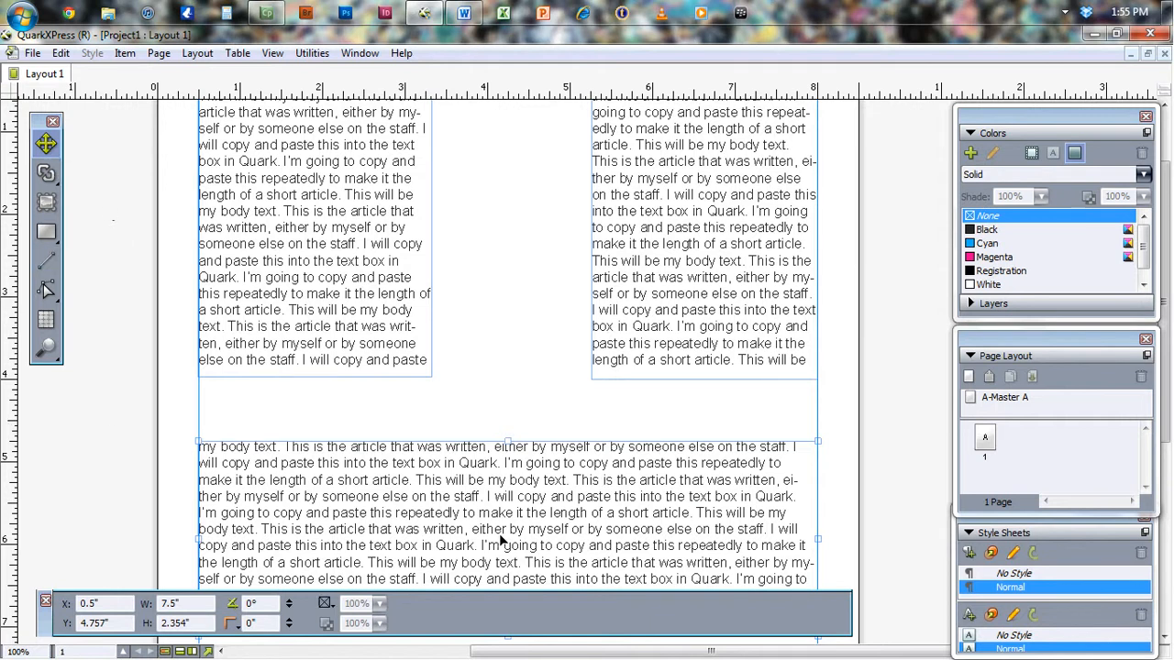
double_click(501, 500)
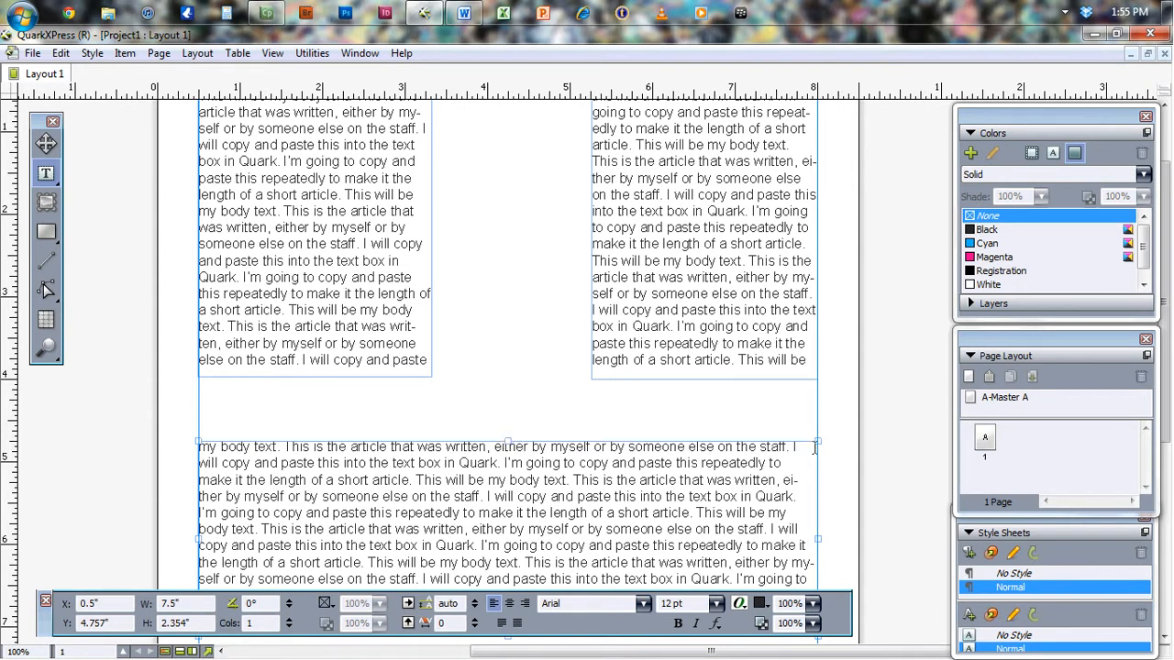
key("Delete")
left_click(46, 144)
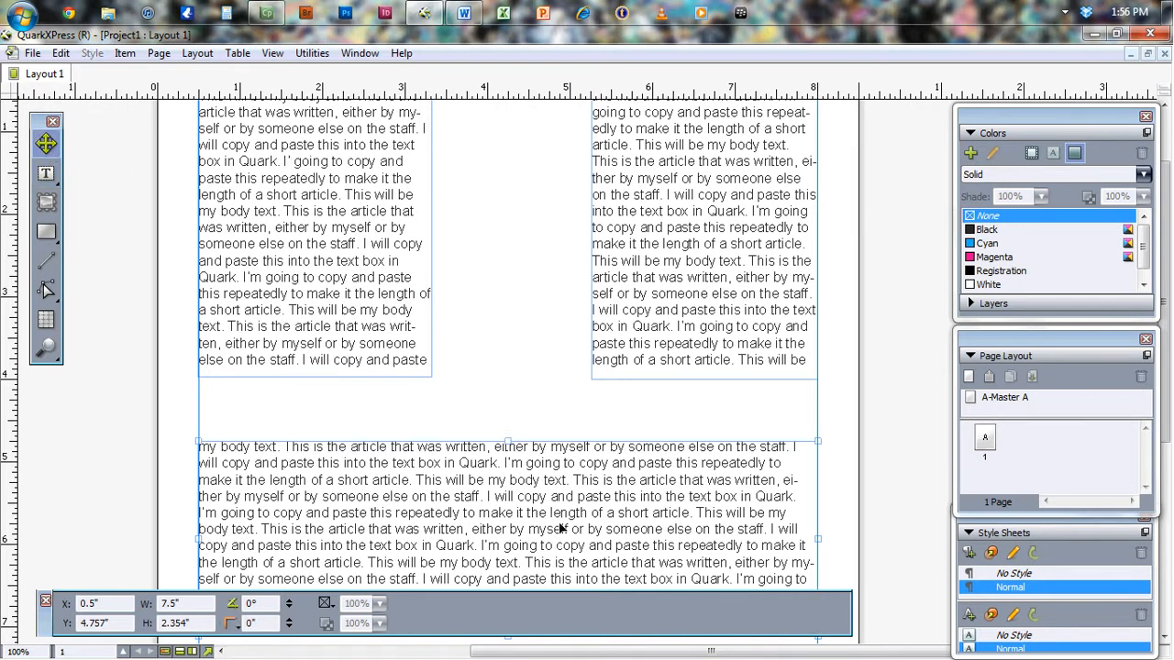
key("Delete")
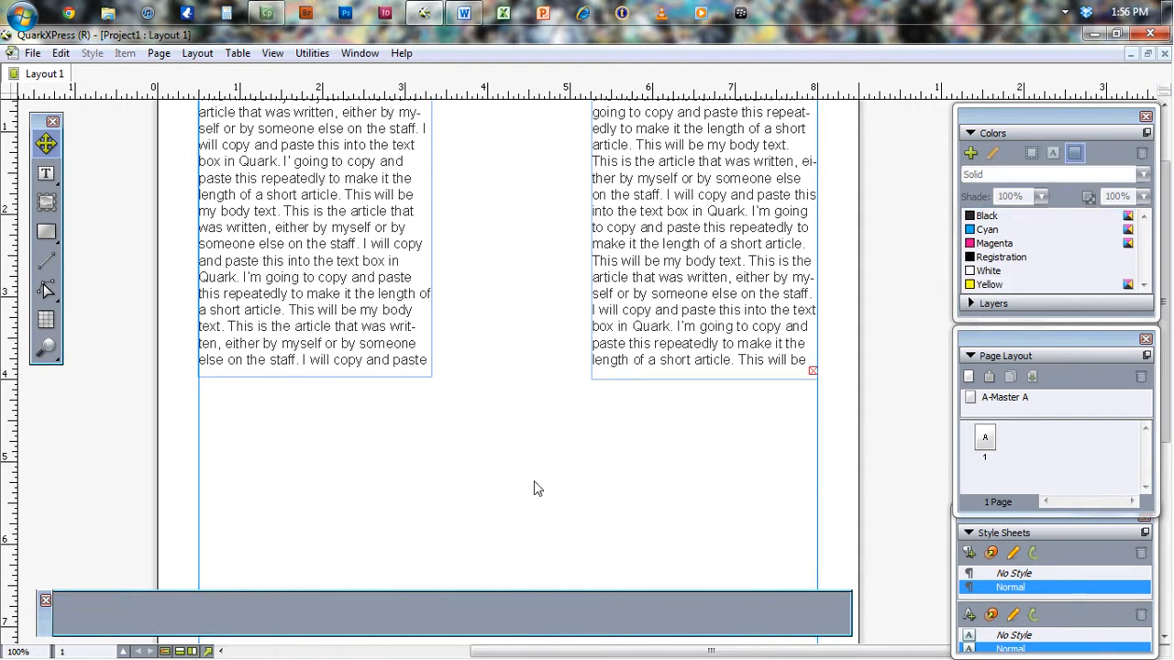
Step: Draw a picture box about 4.9 inches wide and 4.4 inches tall in the empty area below the text columns
scroll(413, 231, "down", 4)
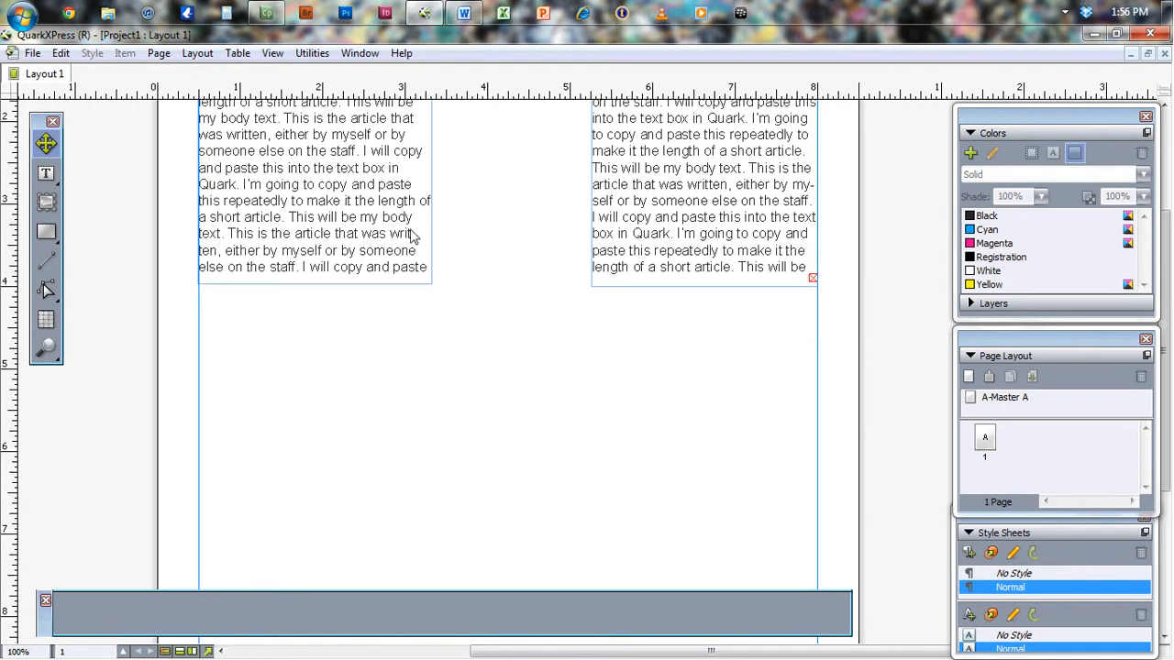
scroll(410, 240, "down", 3)
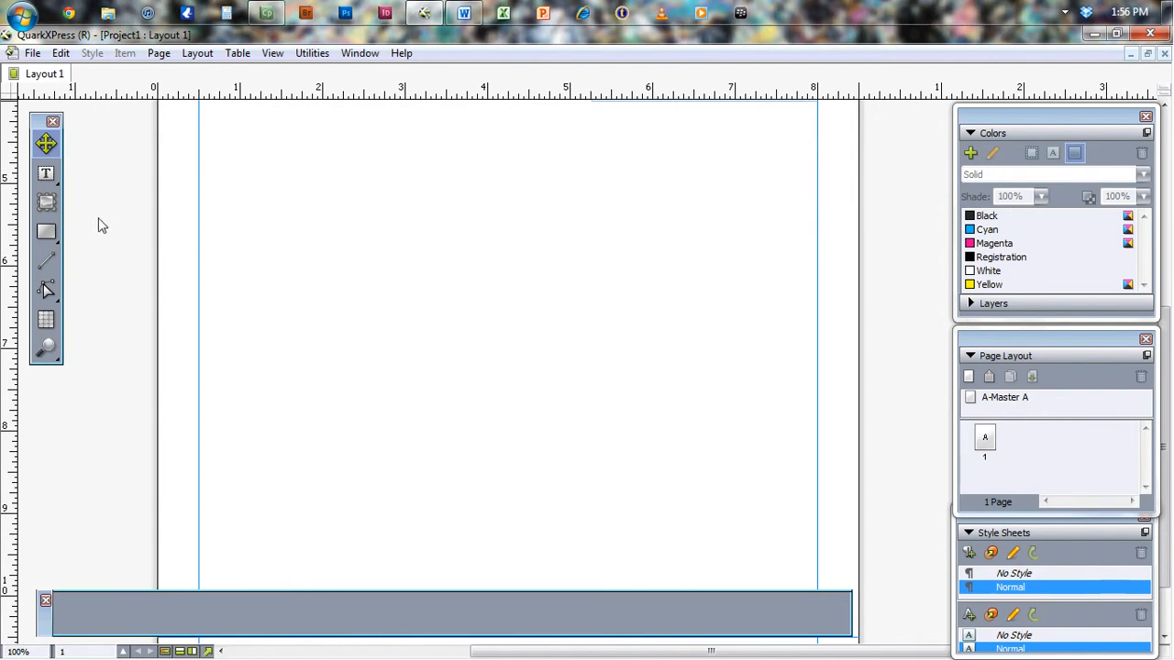
left_click(47, 203)
left_click_drag(211, 156, 615, 520)
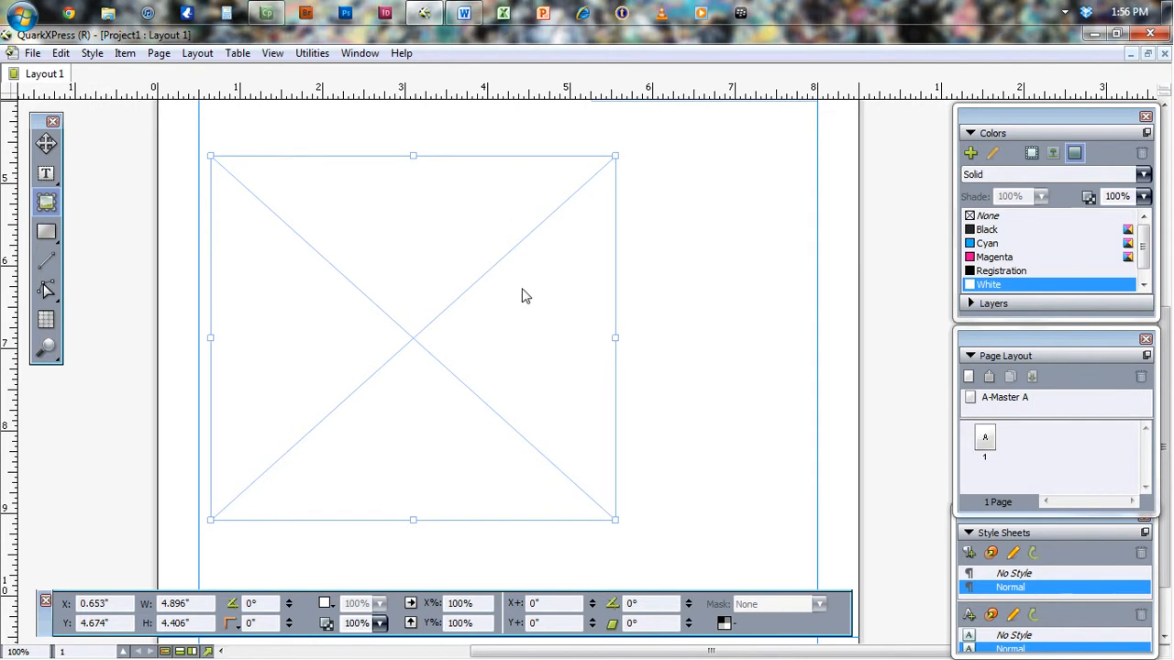
Step: Import the kittensinmittens picture from the Desktop into the empty picture box below the text columns
right_click(424, 246)
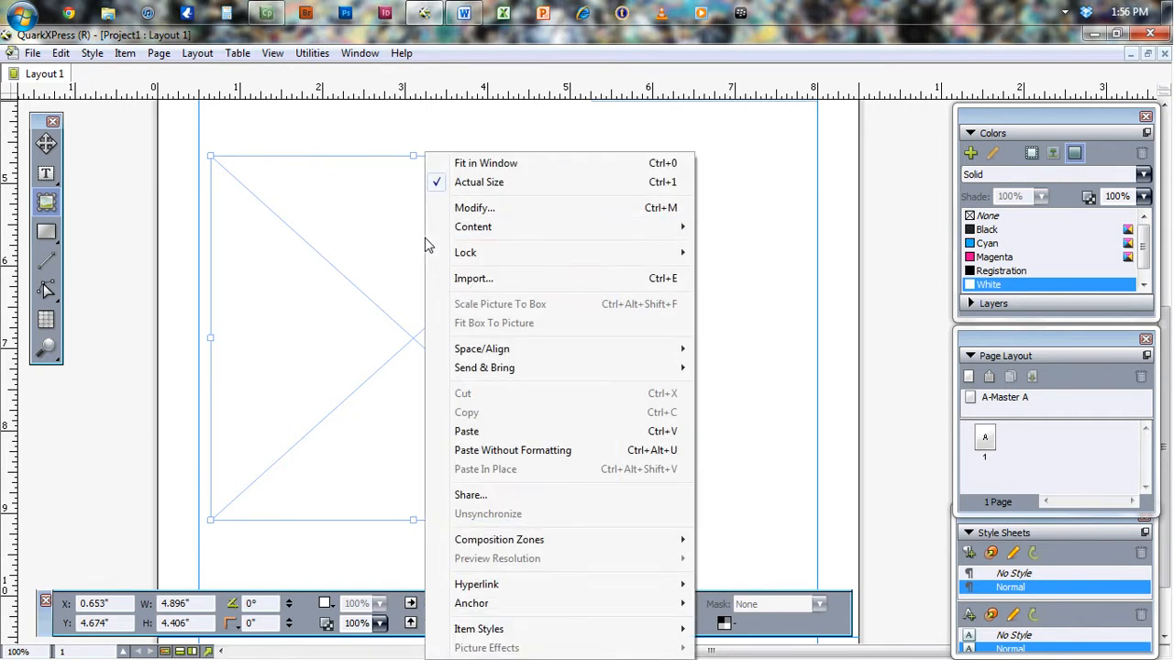
left_click(522, 278)
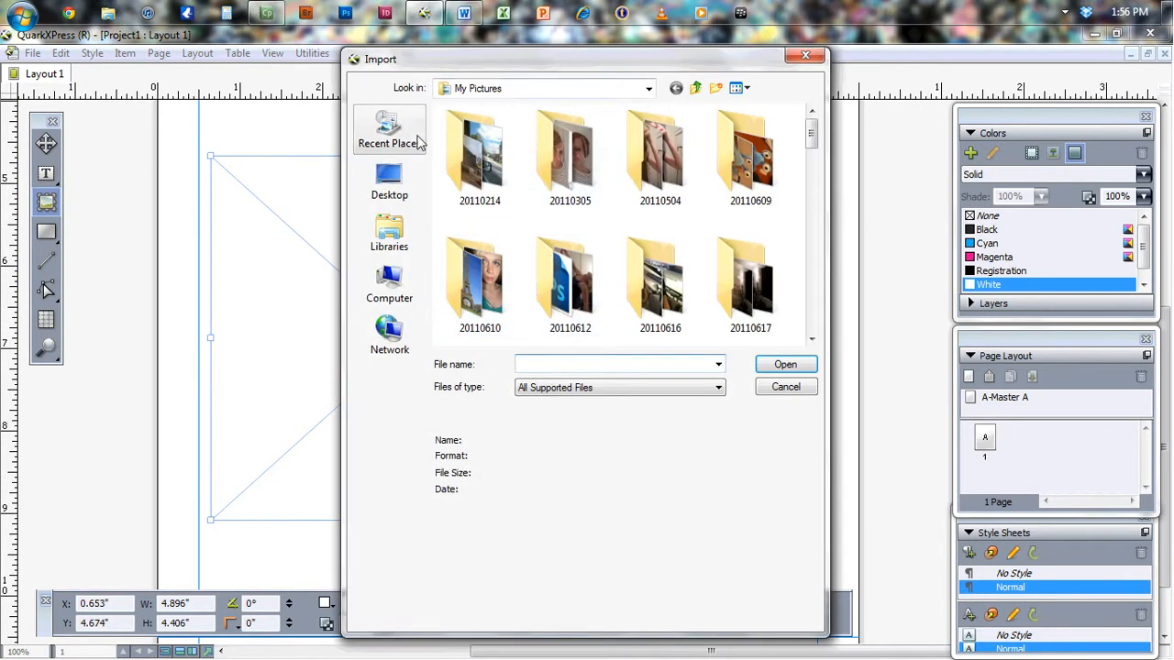
left_click(390, 188)
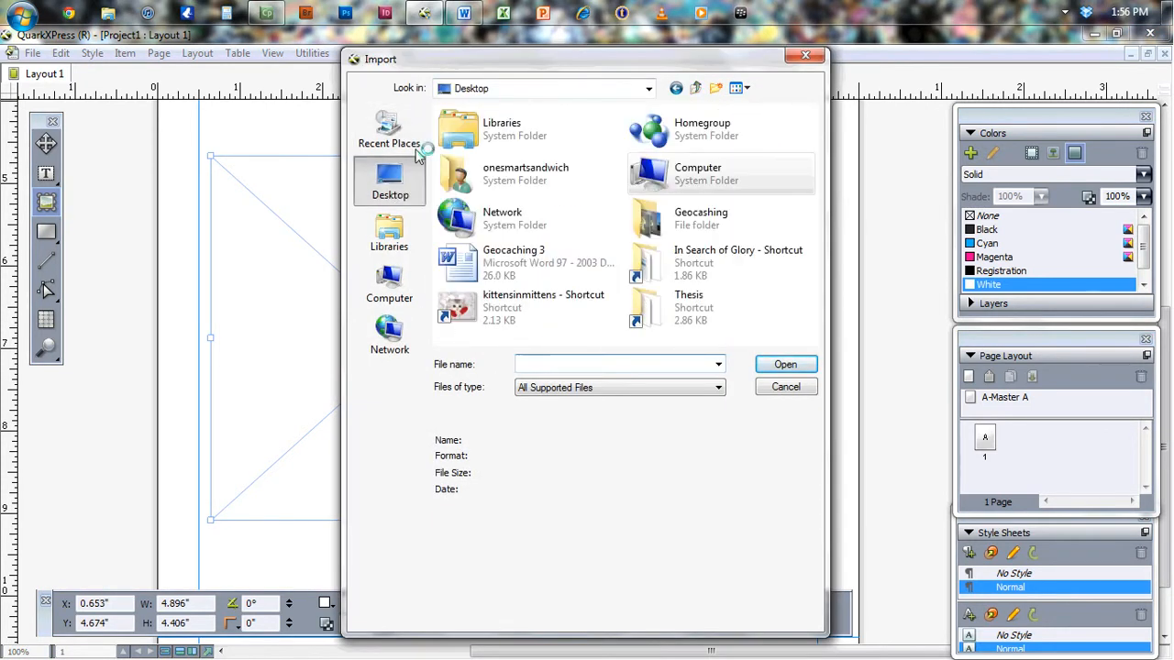
left_click(502, 311)
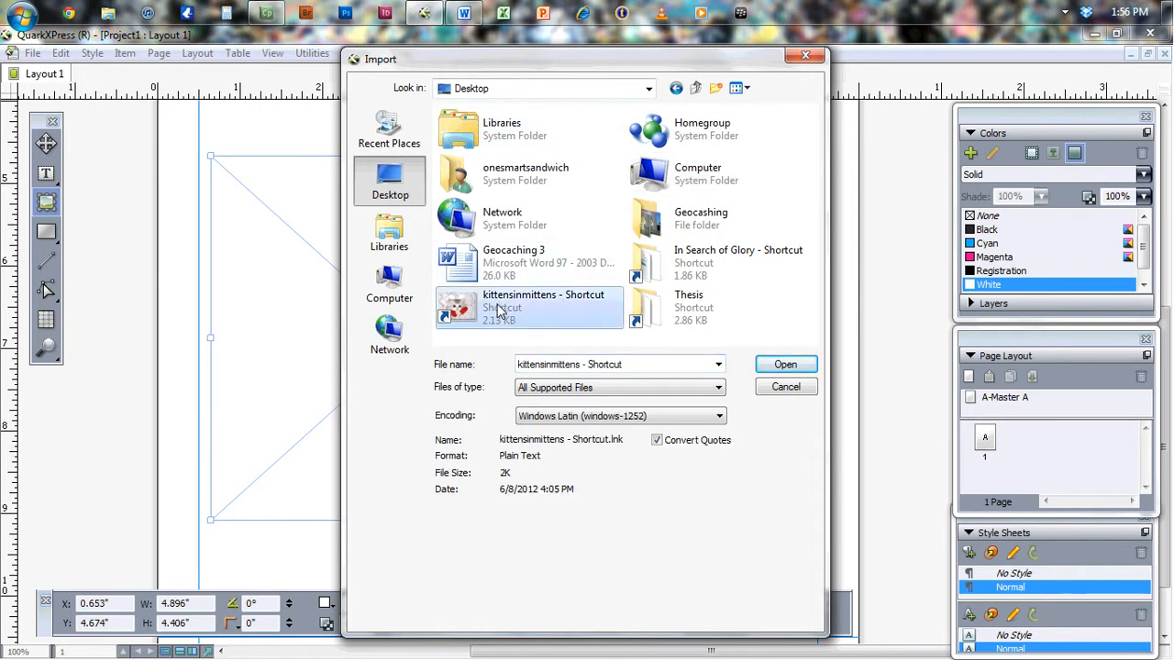
left_click(796, 369)
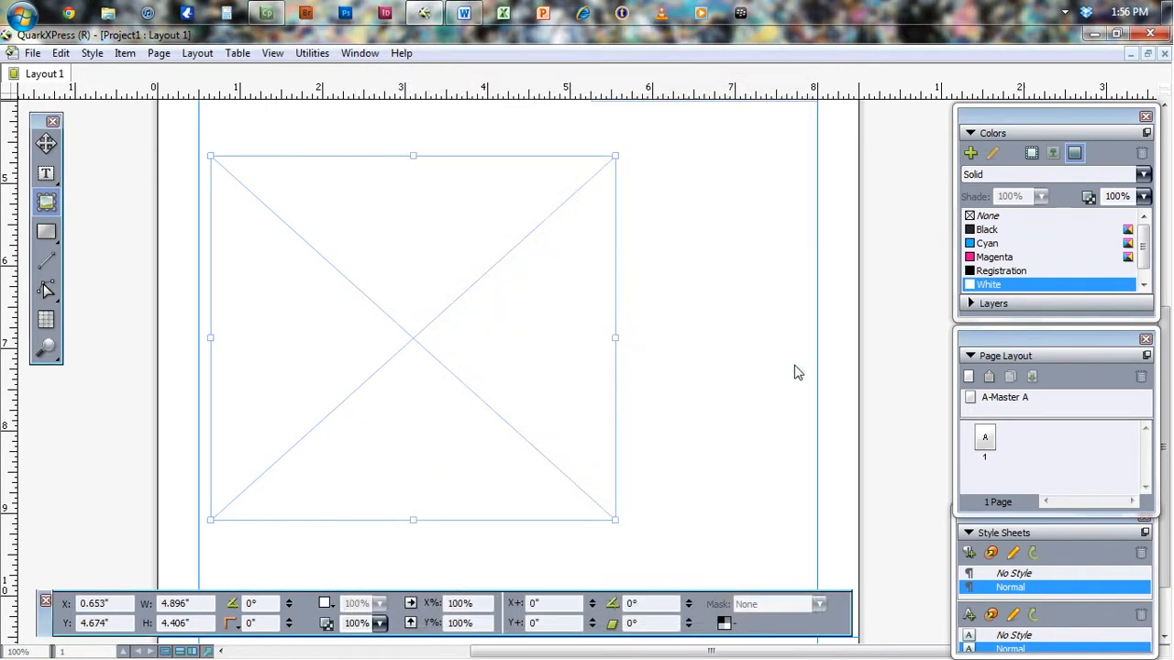
Step: Move the kitten picture around inside its box, out past the upper-left corner and back near the centre
left_click_drag(389, 288, 412, 327)
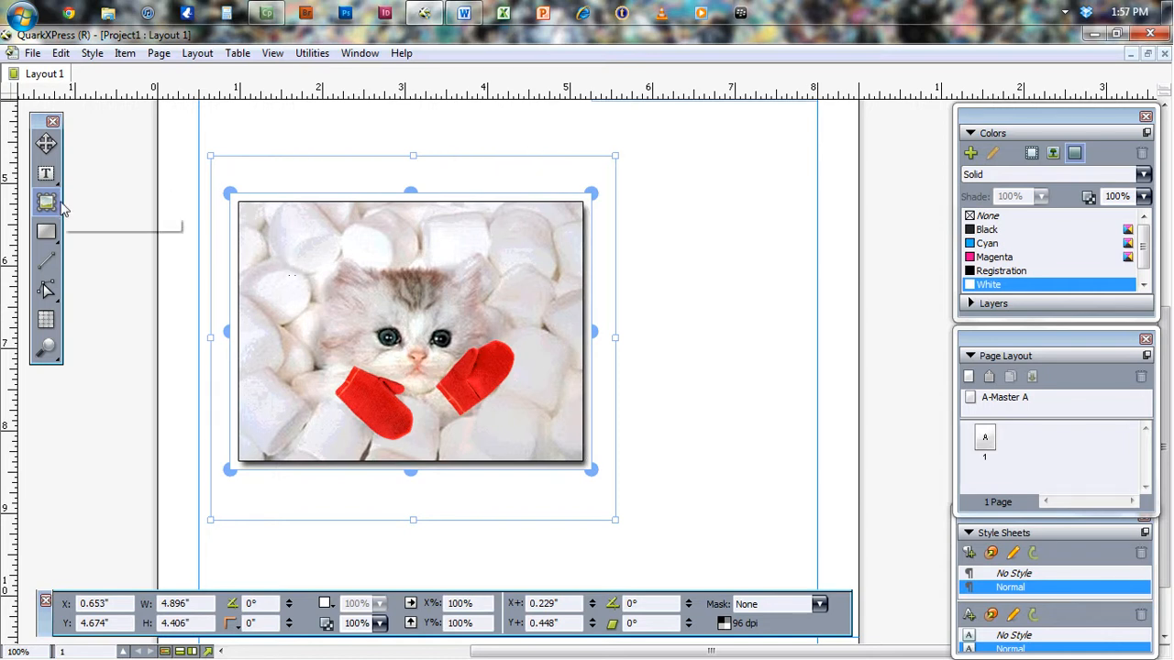
left_click_drag(428, 312, 338, 224)
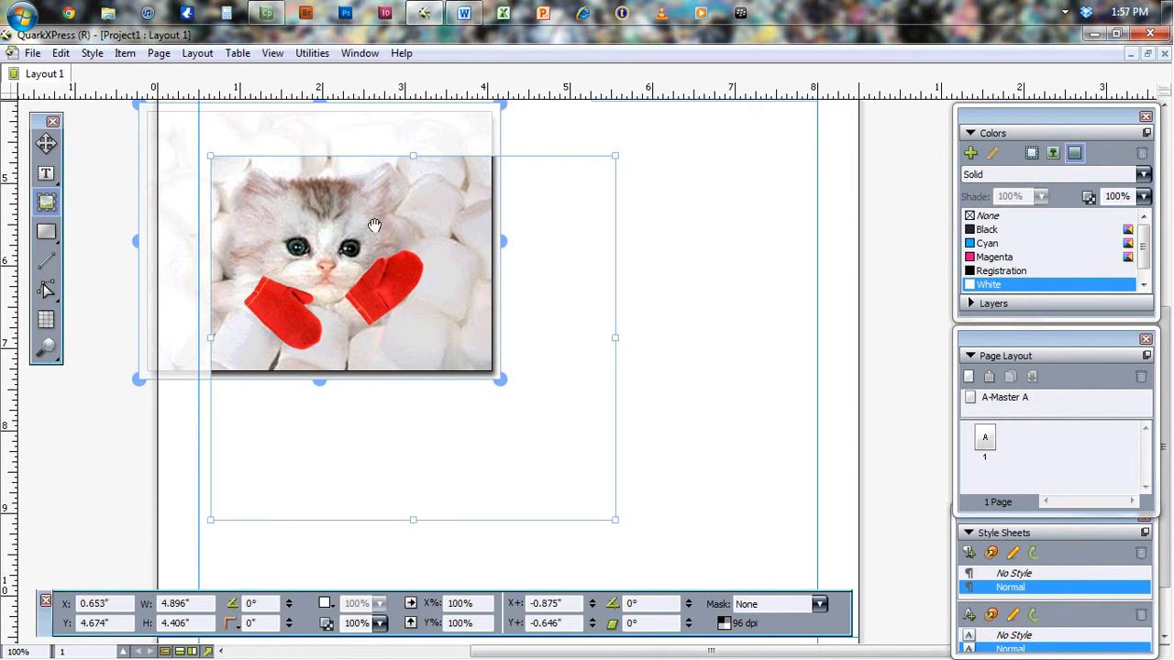
left_click_drag(312, 220, 405, 316)
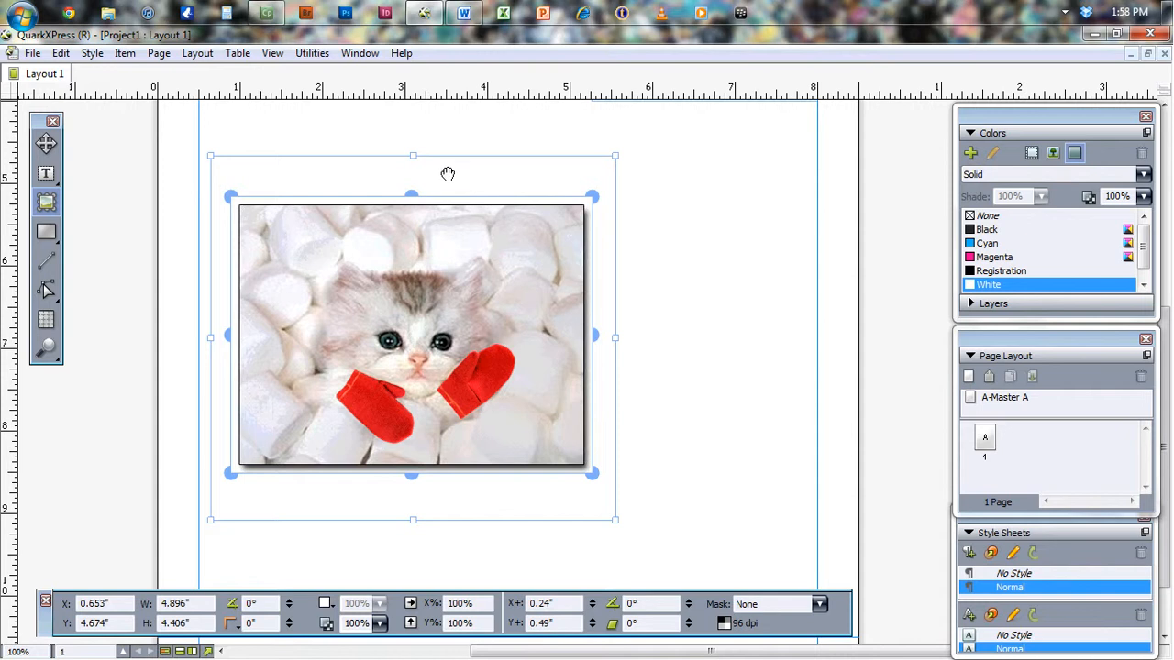
Step: Scale the kitten picture to its box and fit the box to the picture
right_click(425, 275)
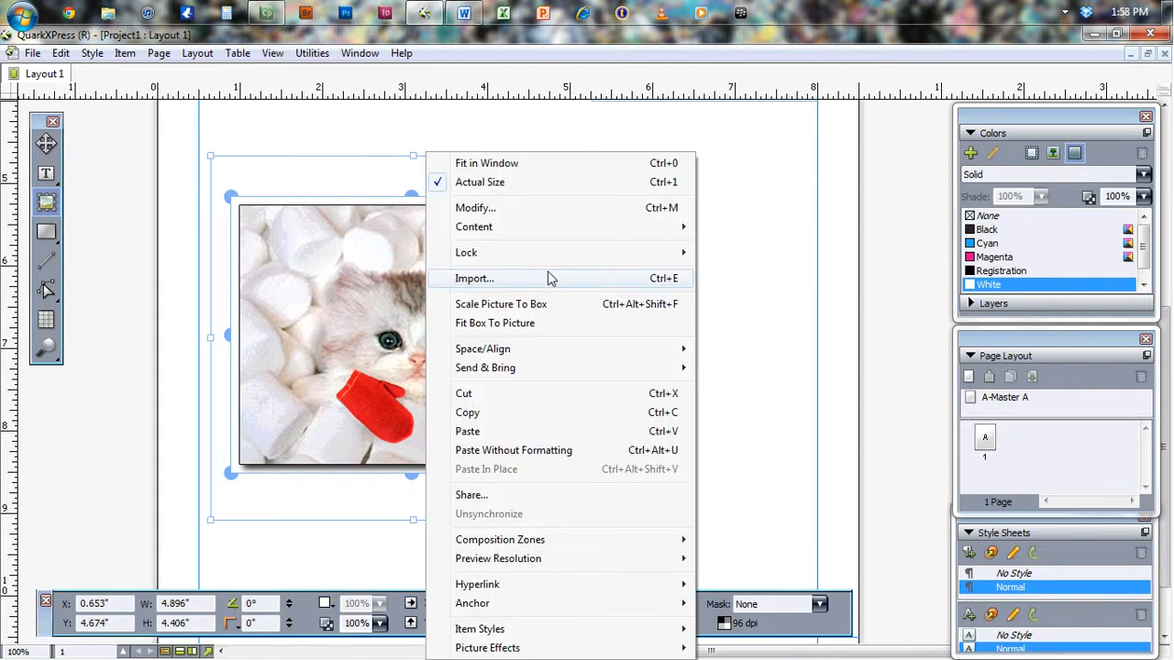
left_click(597, 309)
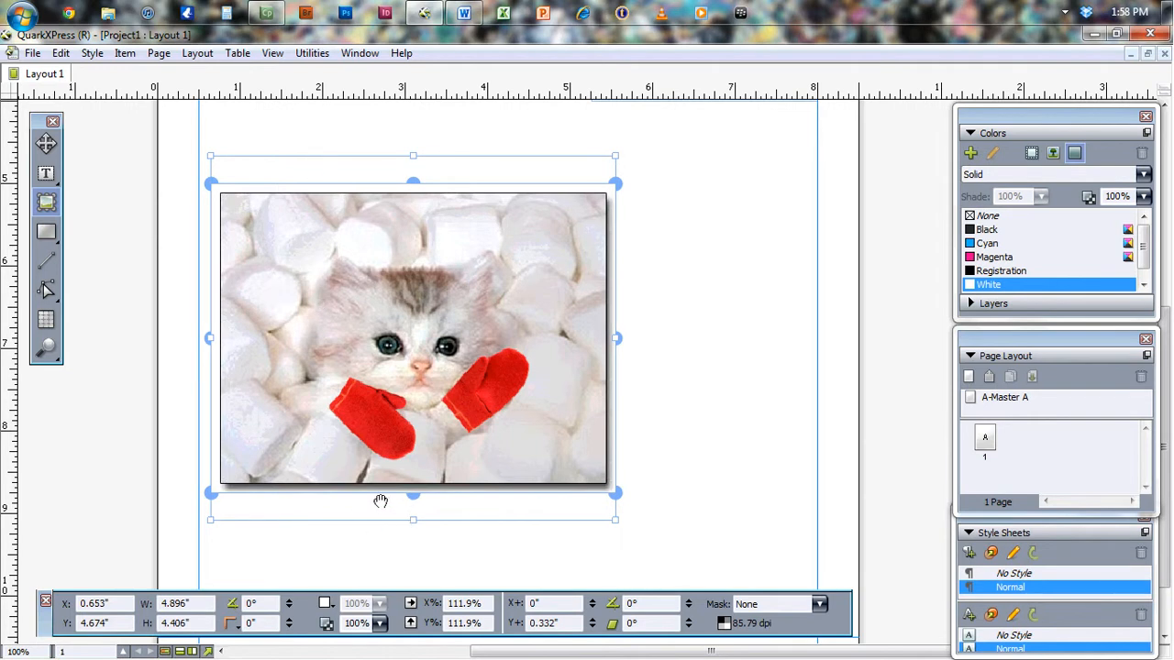
right_click(435, 287)
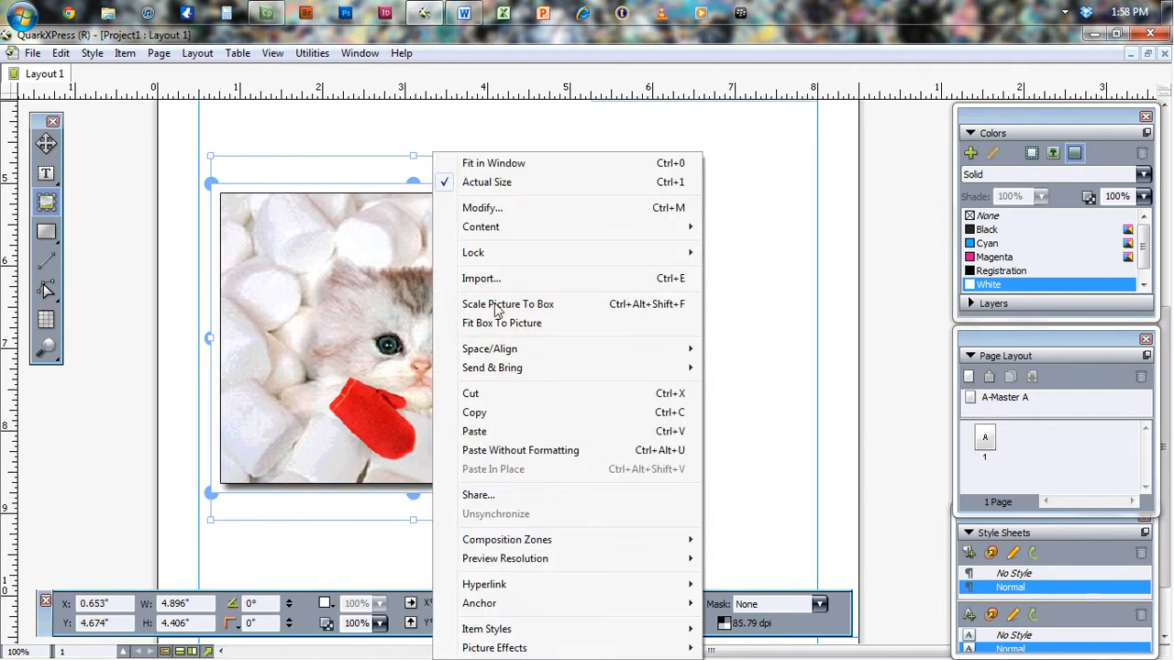
left_click(550, 328)
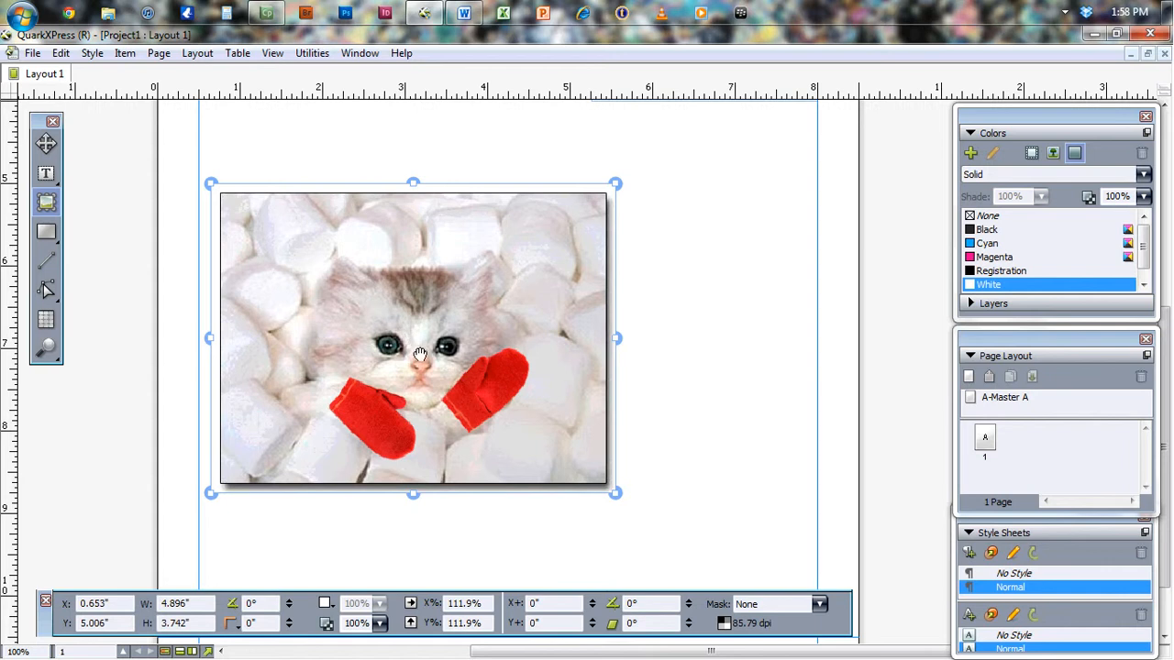
Step: Shift the kitten picture off-centre within its box using the Picture Content tool, and scale it back to the box
left_click_drag(394, 338, 613, 337)
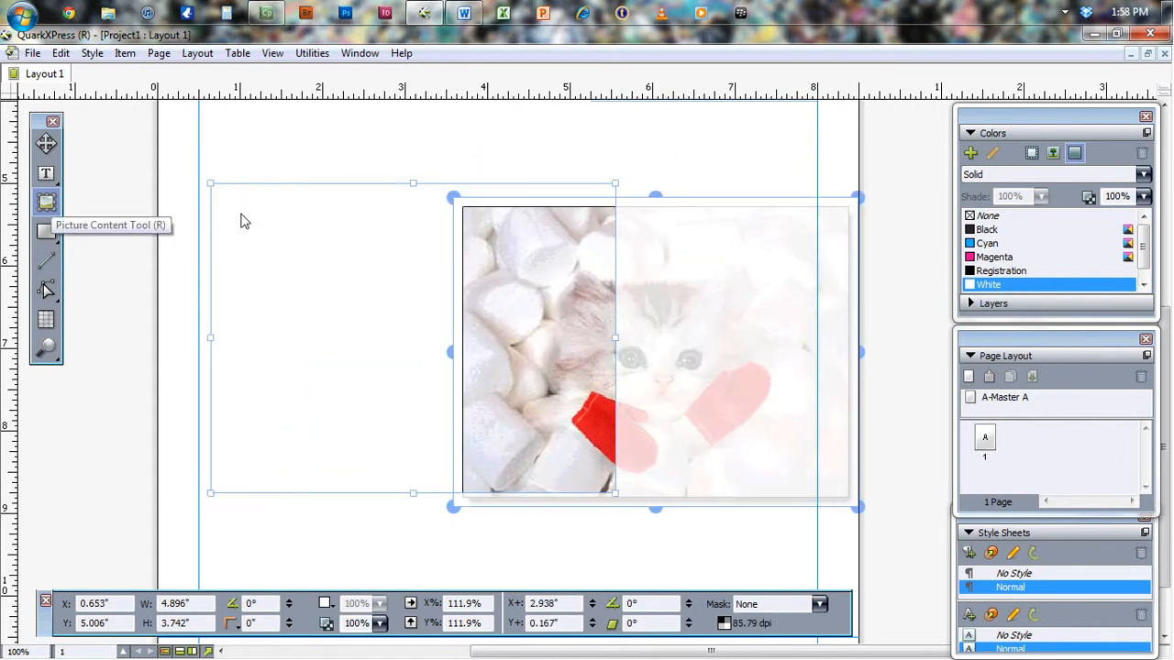
left_click_drag(566, 302, 403, 221)
right_click(375, 278)
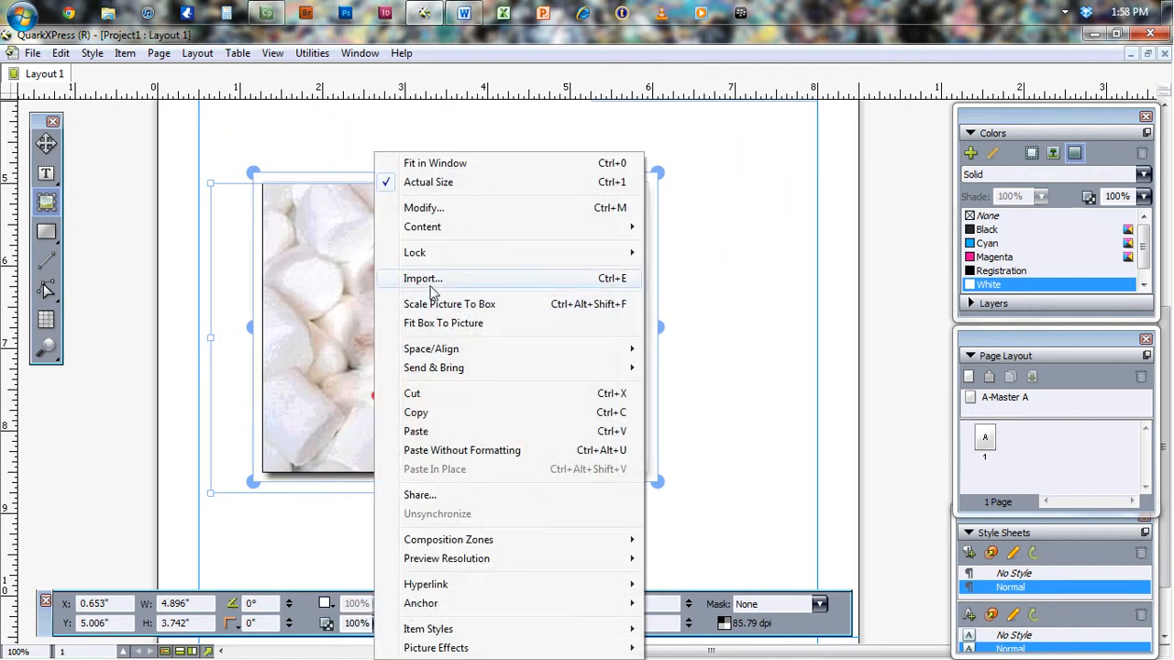
left_click(475, 304)
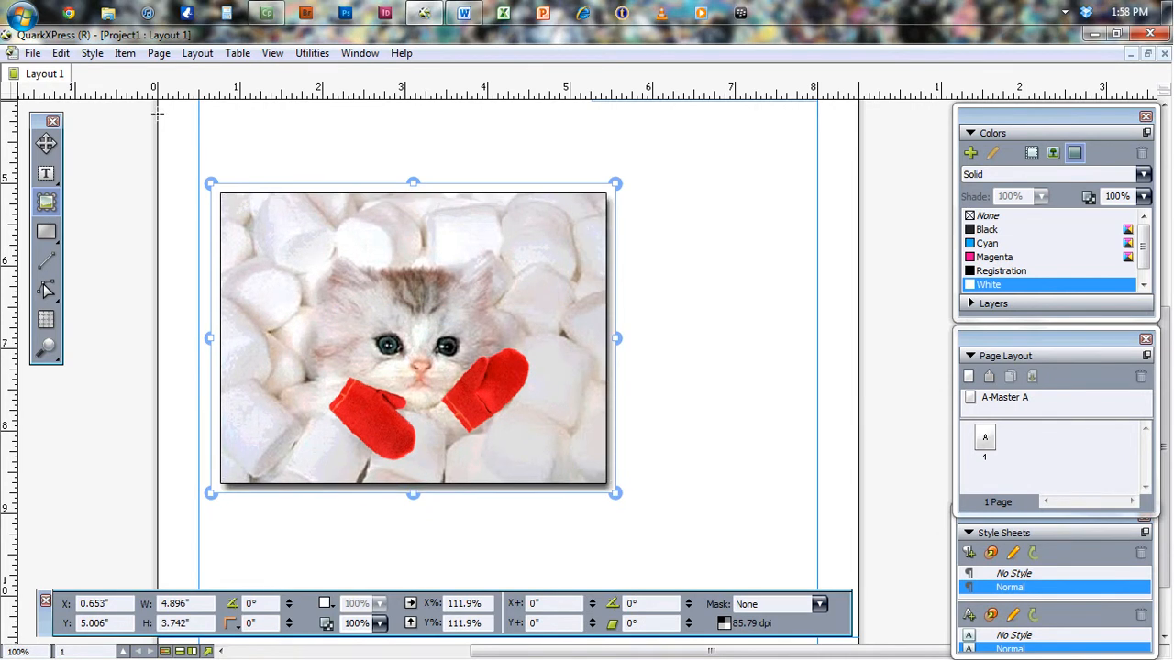
Step: Move the whole kitten picture box up to about X 0.625" and Y 4.458" with the Item tool
left_click(46, 143)
left_click_drag(404, 335, 381, 283)
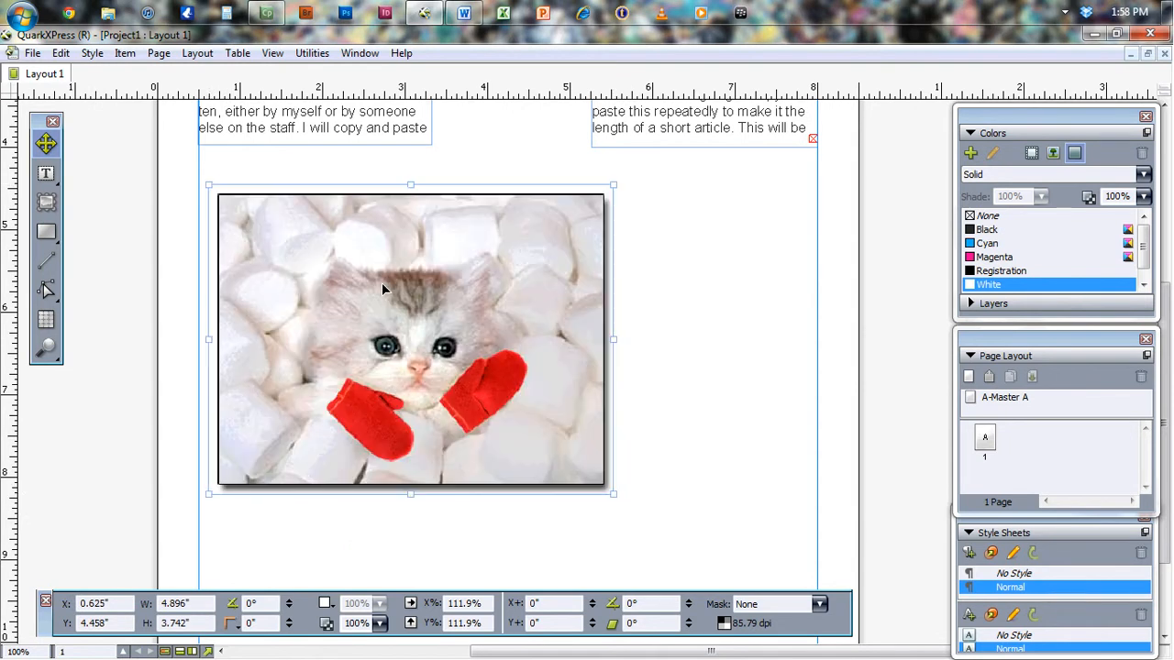
Step: Try shrinking the picture content from its upper-right corner to about 96% by 95%, and scale it back to the box
key("r")
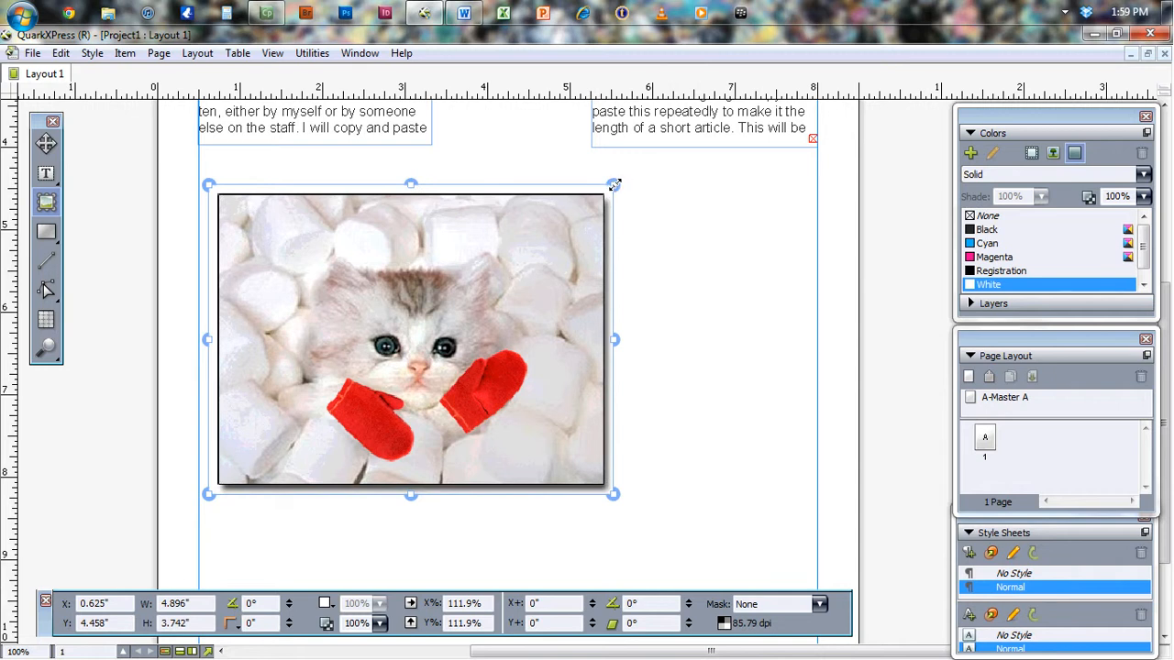
scroll(614, 184, "up", 2)
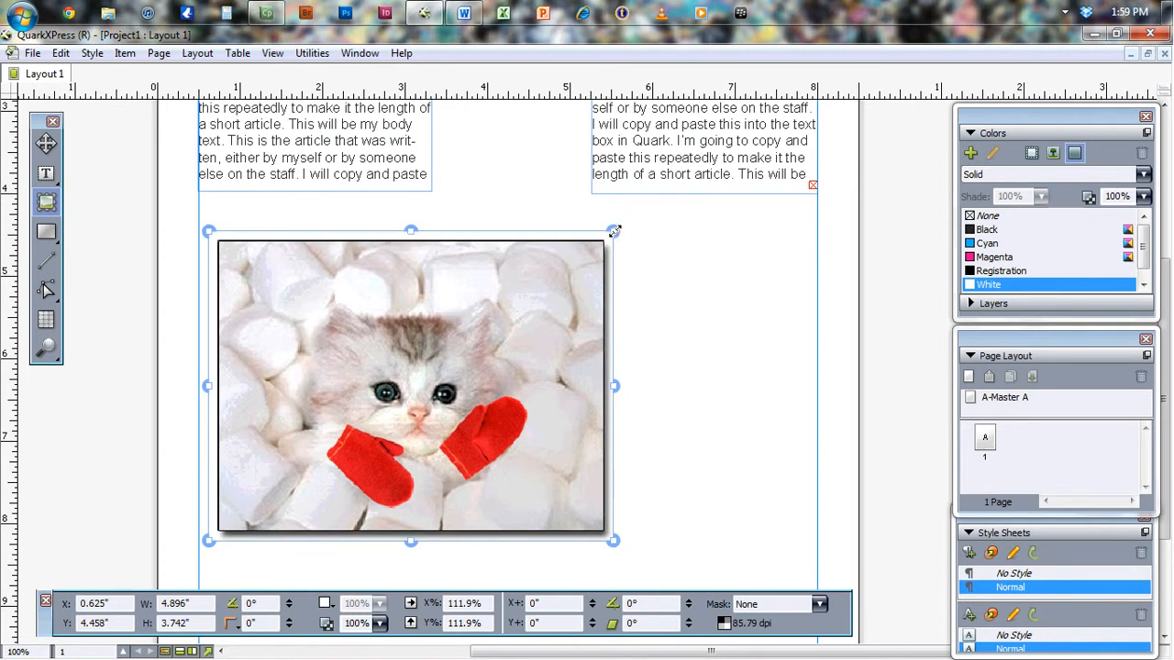
left_click_drag(614, 230, 555, 278)
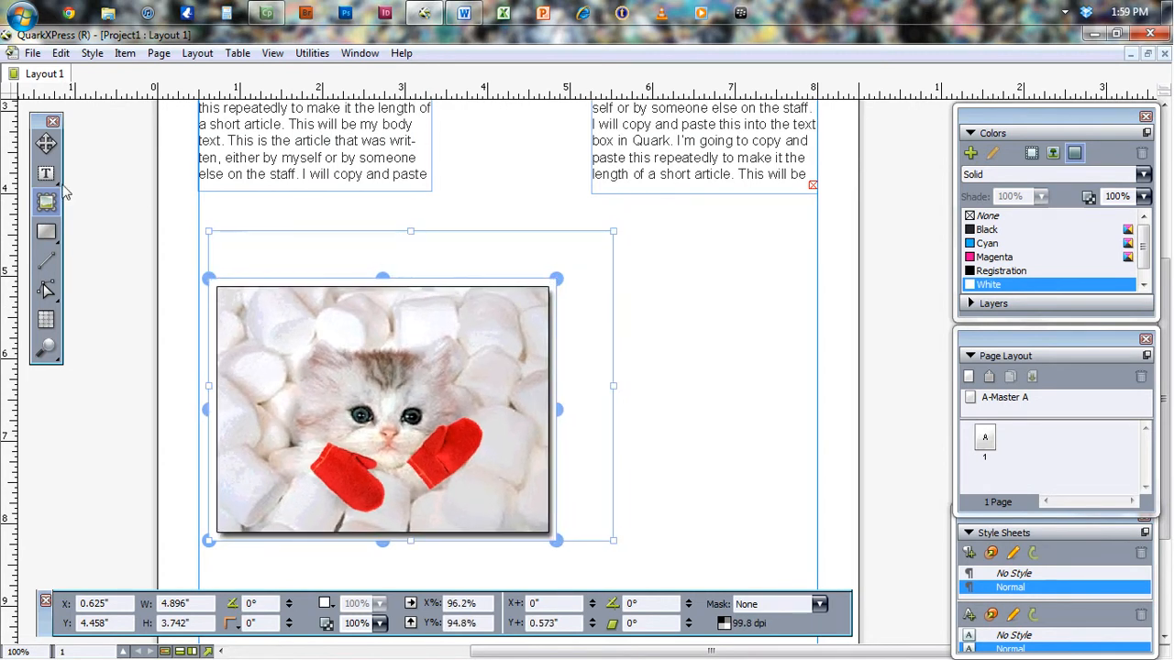
left_click(47, 204)
key("ctrl+alt+shift+f")
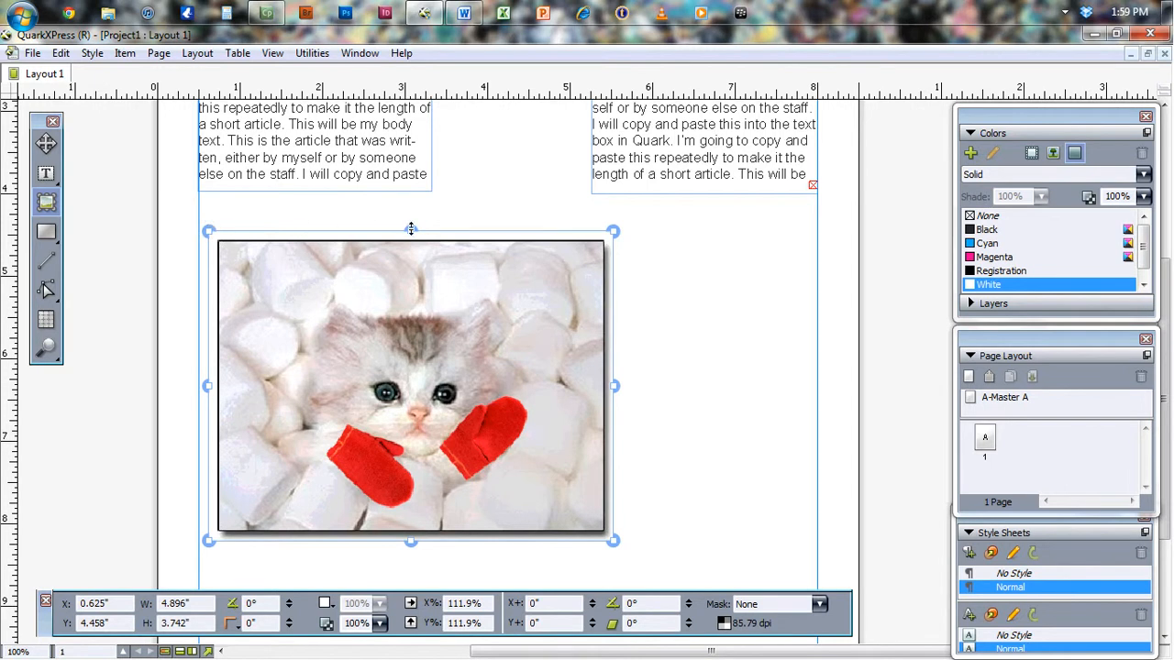
Step: Squash the picture content vertically to about 67% from its upper edge, and scale it back to the box
left_click_drag(411, 228, 411, 352)
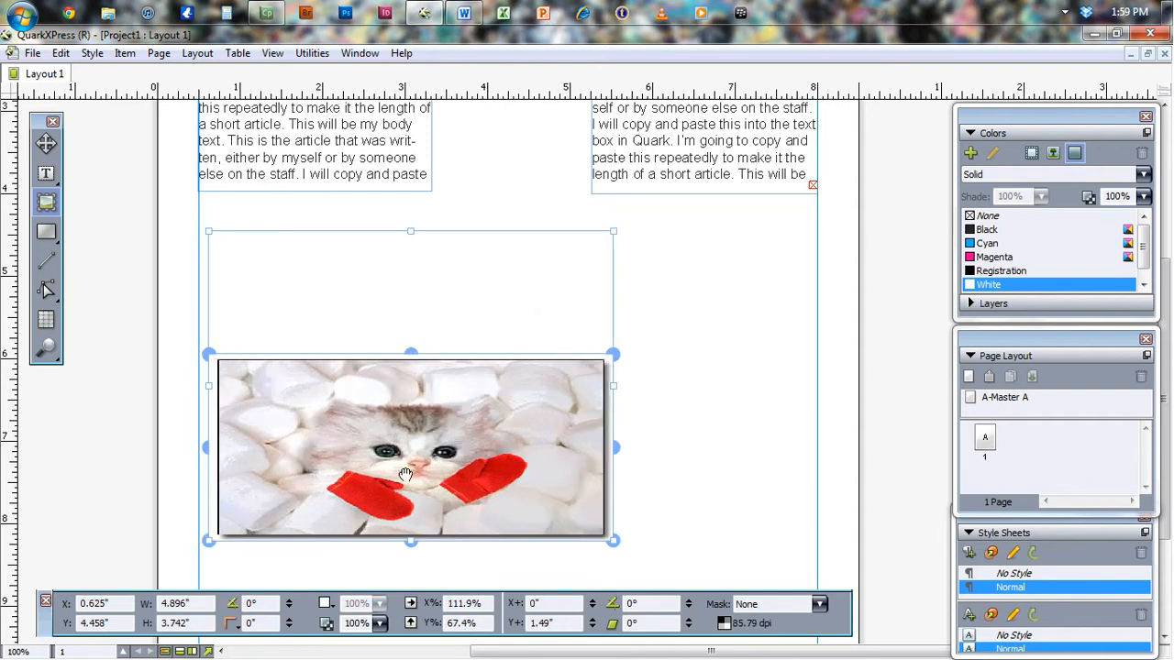
left_click(421, 308)
key("ctrl+alt+shift+f")
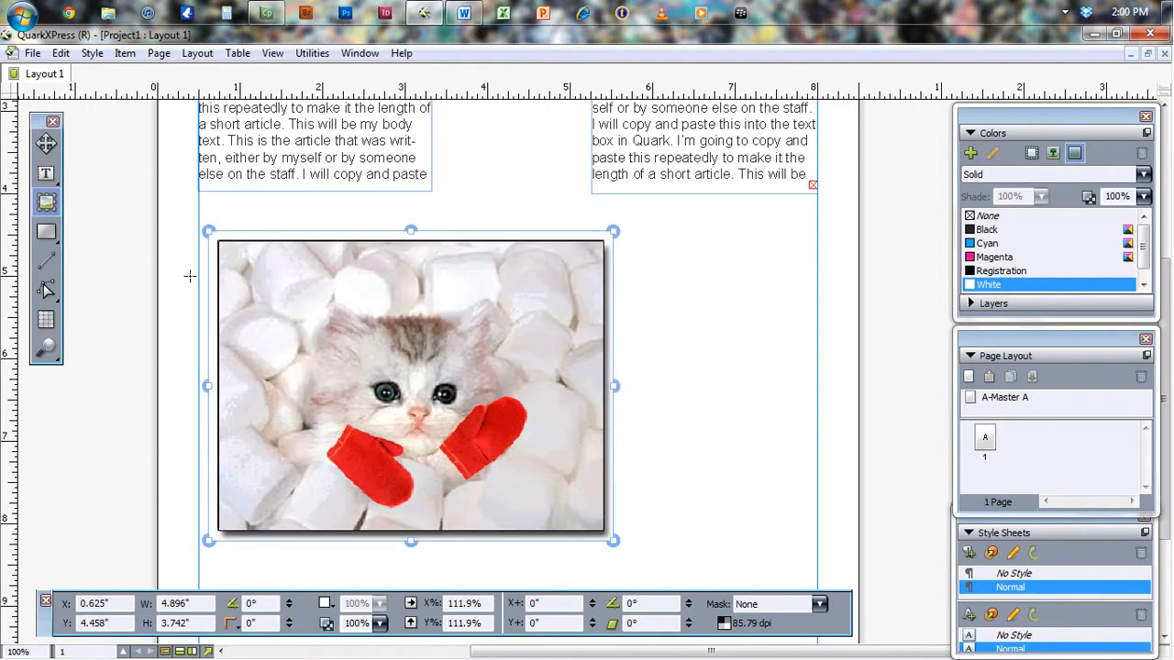
Step: Shrink the picture content proportionally to about 99% and fit the box to the picture
left_click_drag(209, 385, 235, 385)
left_click_drag(243, 257, 249, 288)
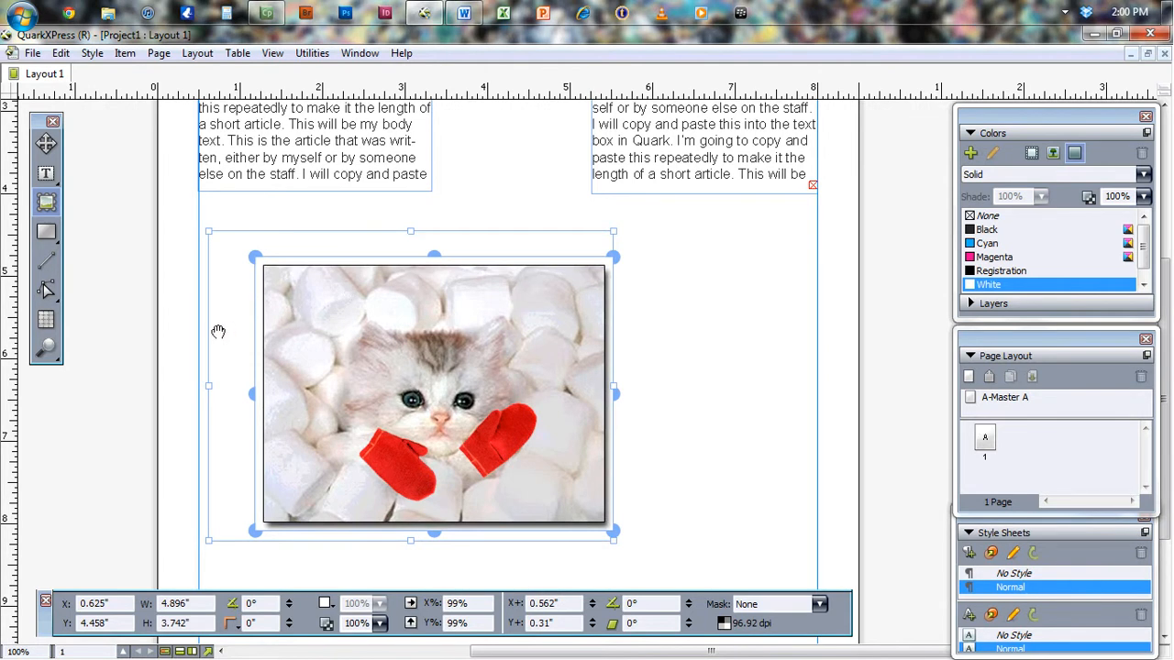
right_click(240, 244)
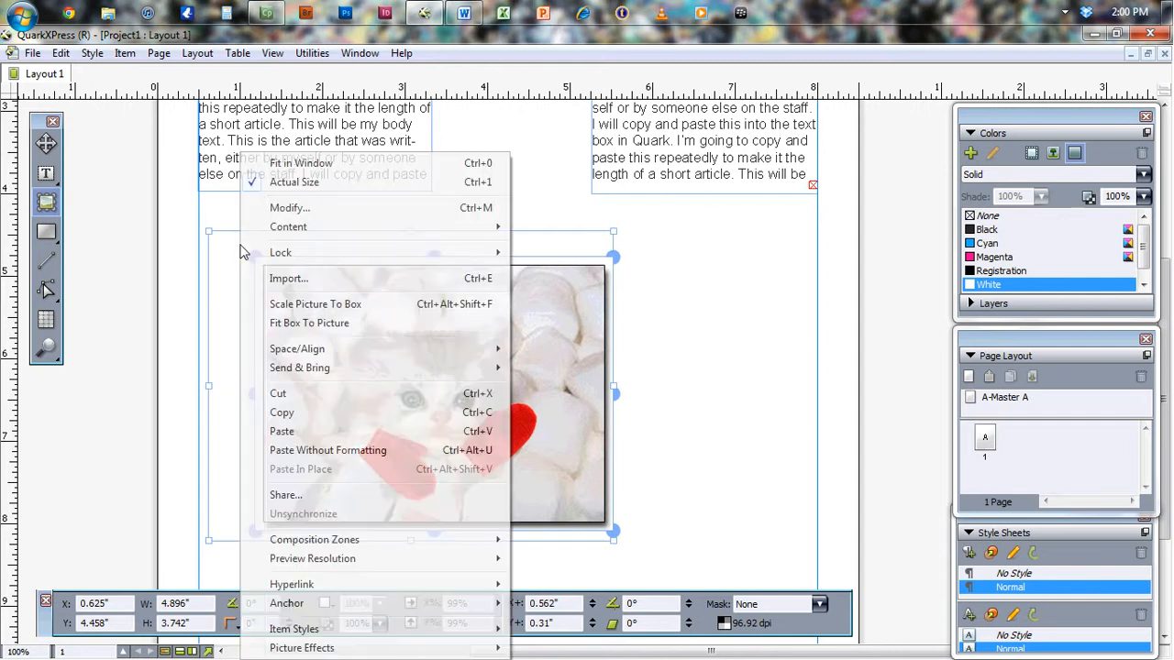
left_click(351, 331)
Step: Move the fitted picture box against the page's left margin, to about X 0.5" and Y 4.331"
key("v")
left_click_drag(437, 349, 381, 313)
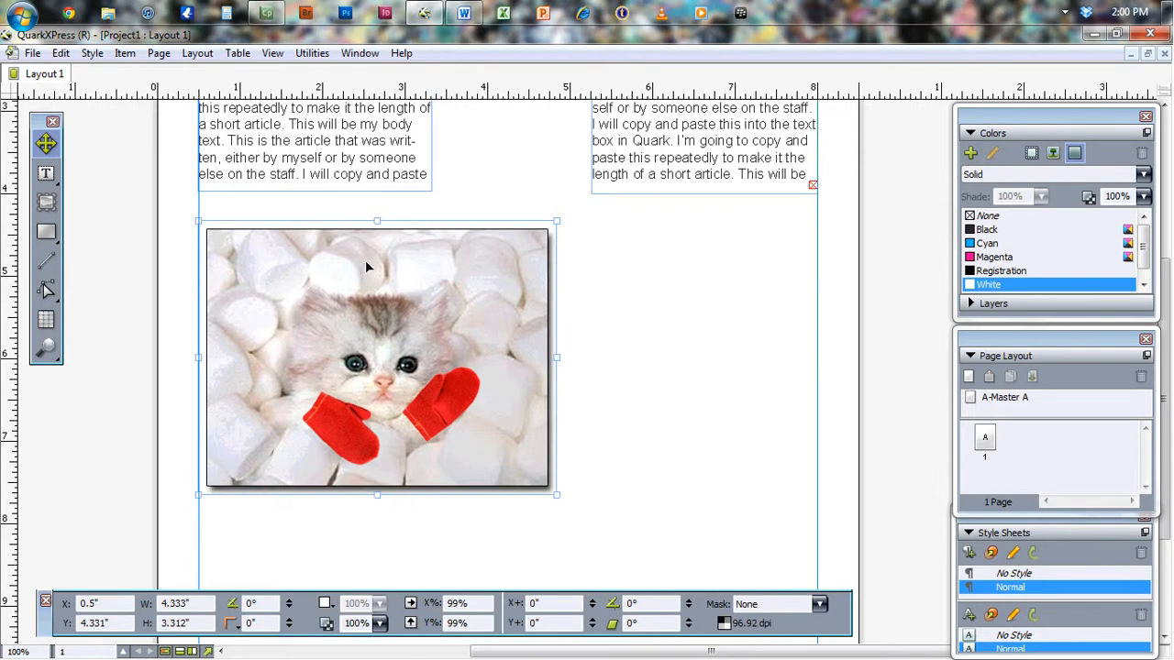
Step: Draw a starburst box about 2.85 by 3.47 inches to the right of the kitten picture, trying a Cyan fill and settling on Magenta
left_click(48, 233)
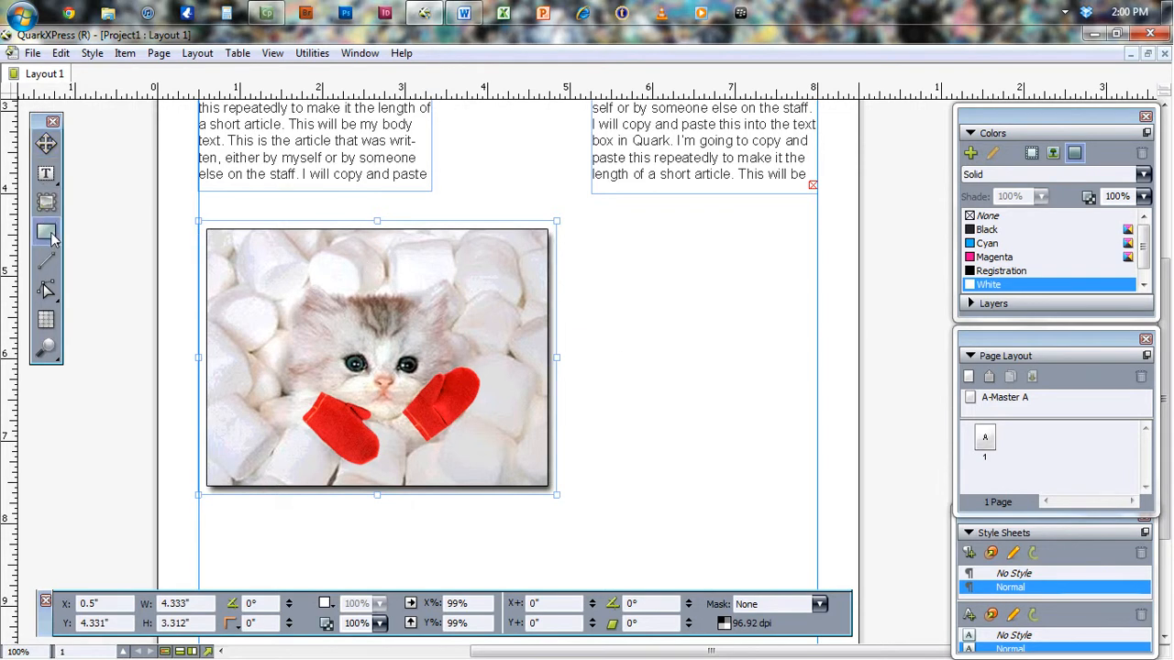
left_click(48, 236)
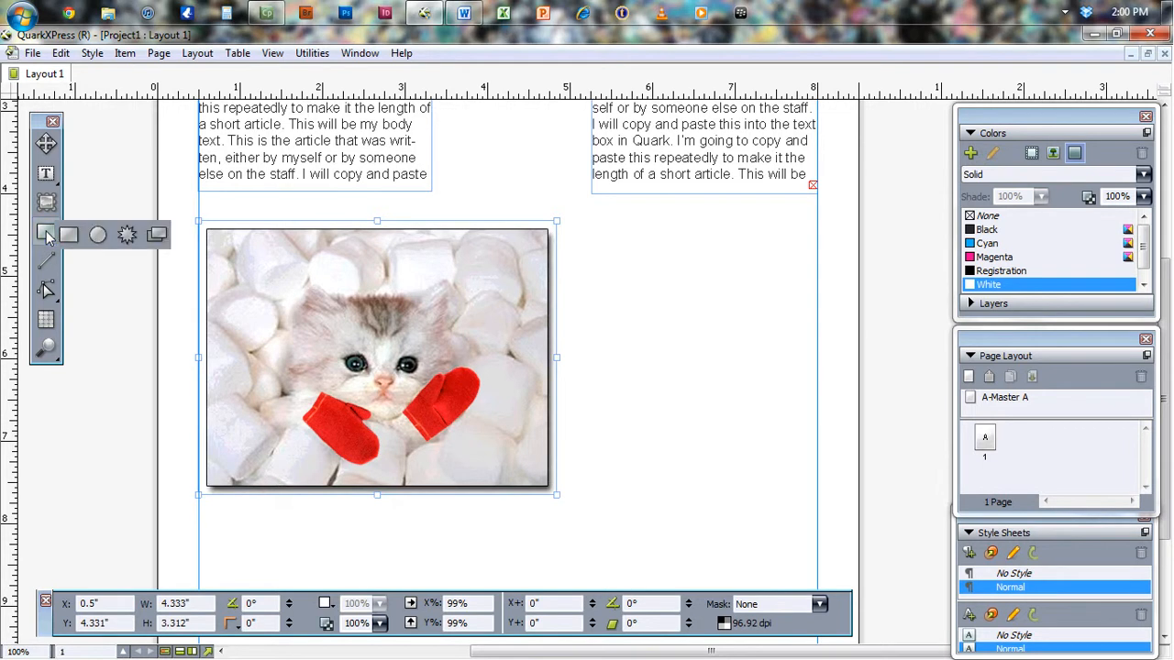
left_click(127, 235)
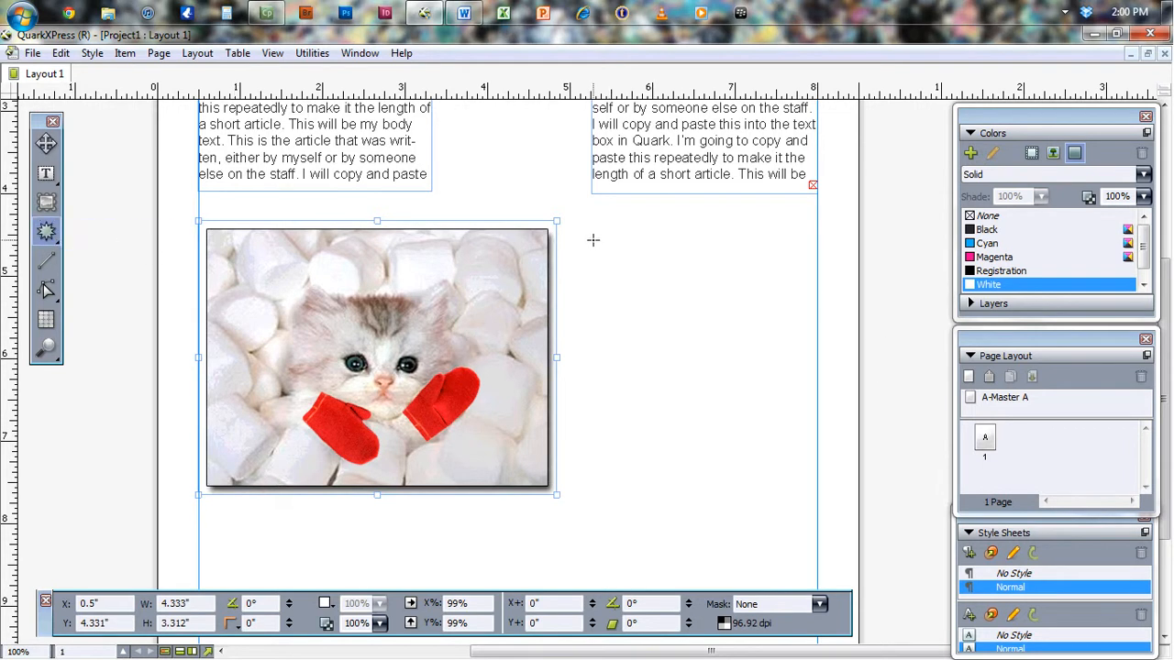
left_click_drag(582, 234, 820, 521)
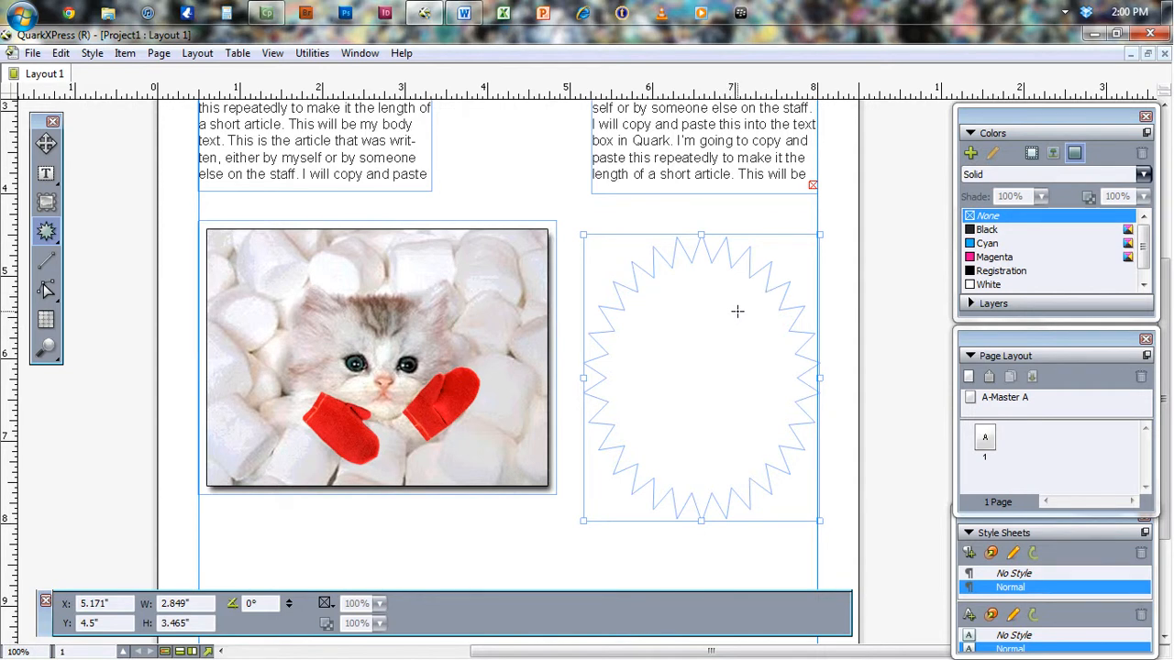
left_click(974, 245)
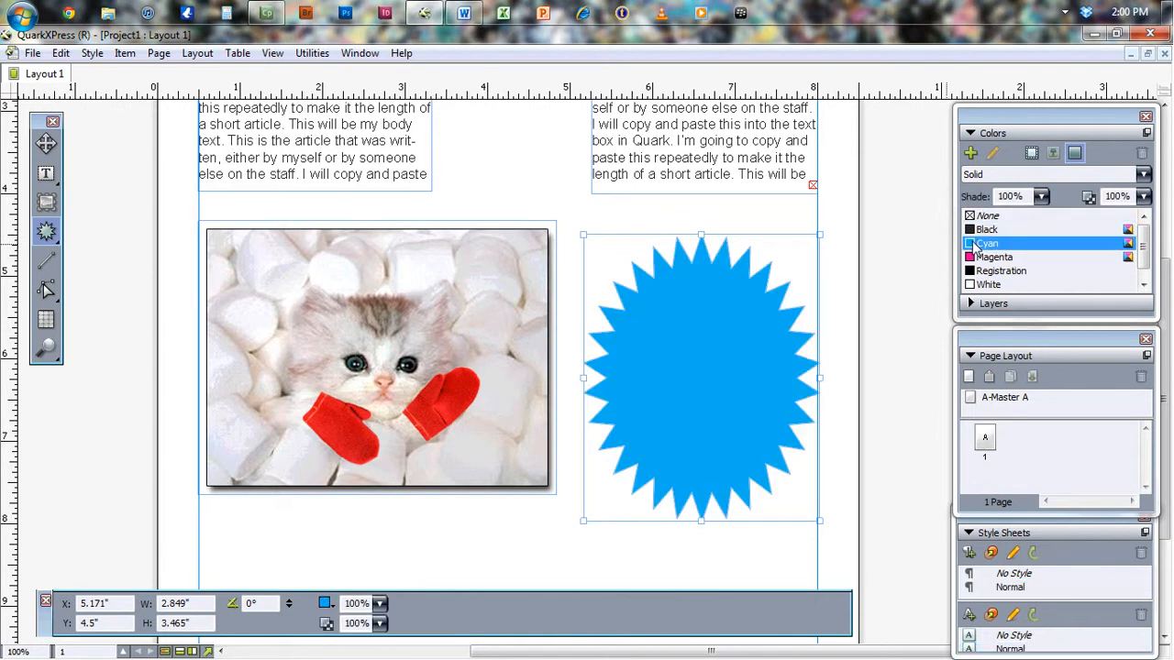
left_click(974, 258)
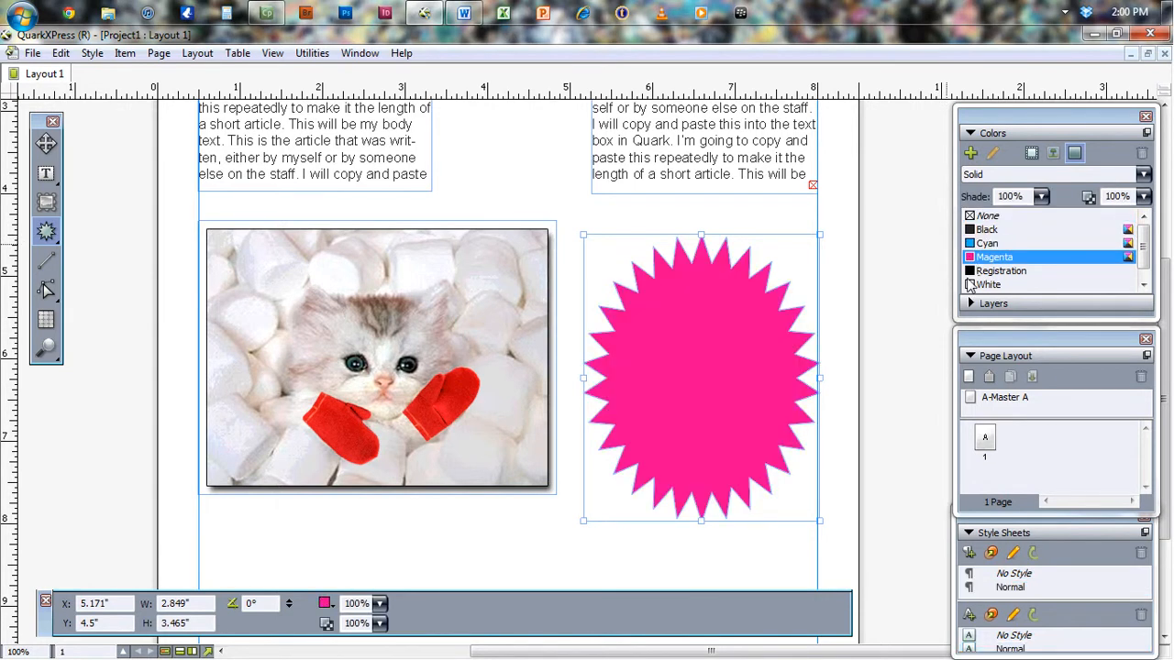
Step: Import the kittensinmittens picture from the Desktop into the starburst and shift it to about X+ -0.844" and Y+ 0.125" so the kitten is centred
right_click(674, 352)
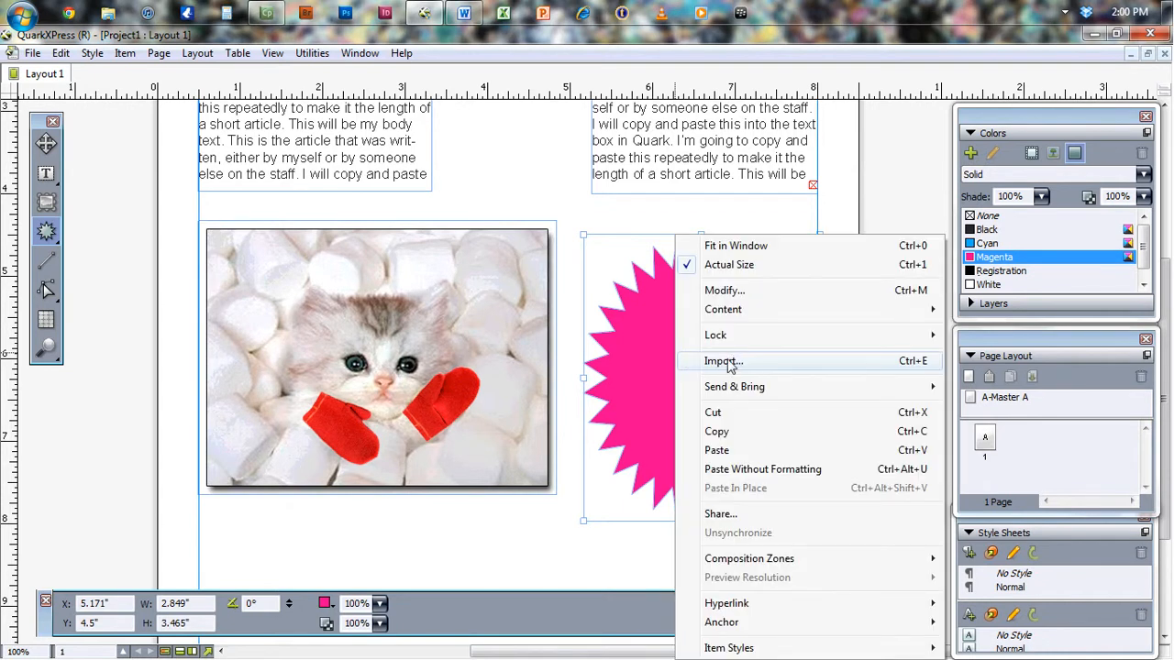
left_click(737, 363)
left_click(390, 182)
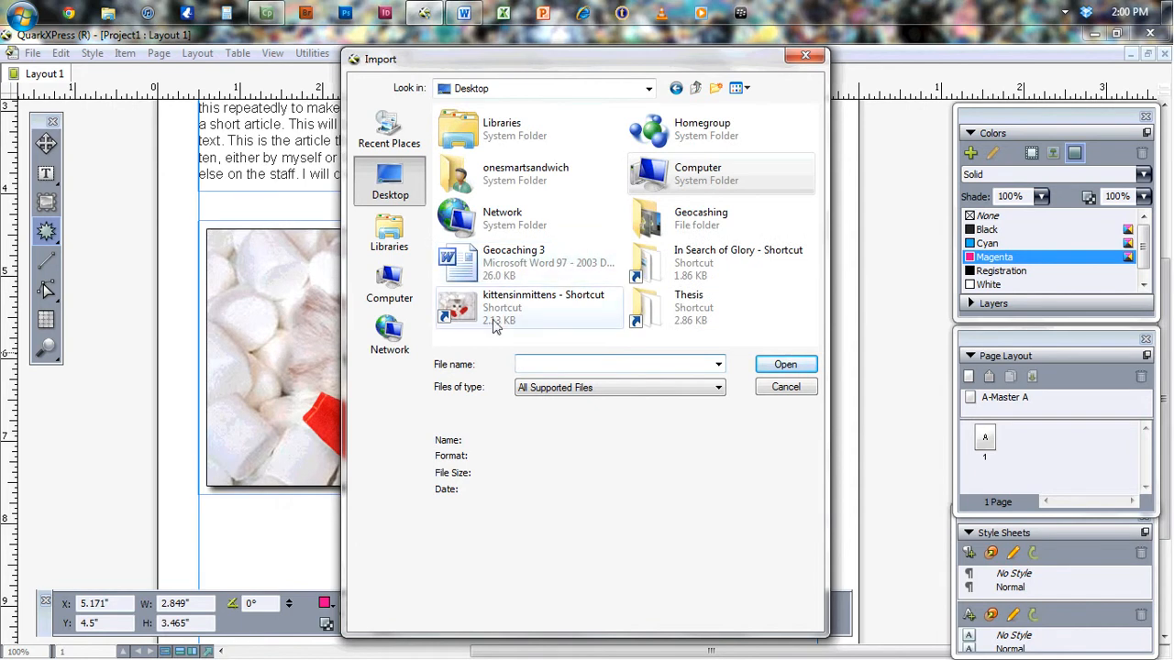
left_click(499, 316)
left_click(774, 367)
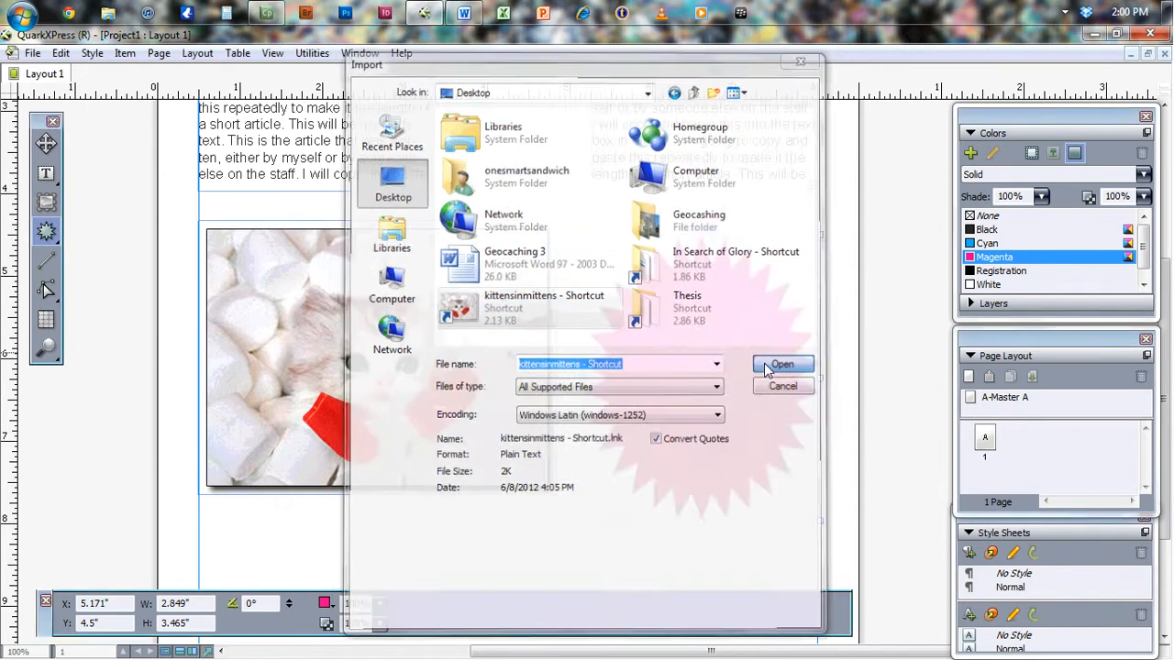
left_click_drag(742, 406, 673, 410)
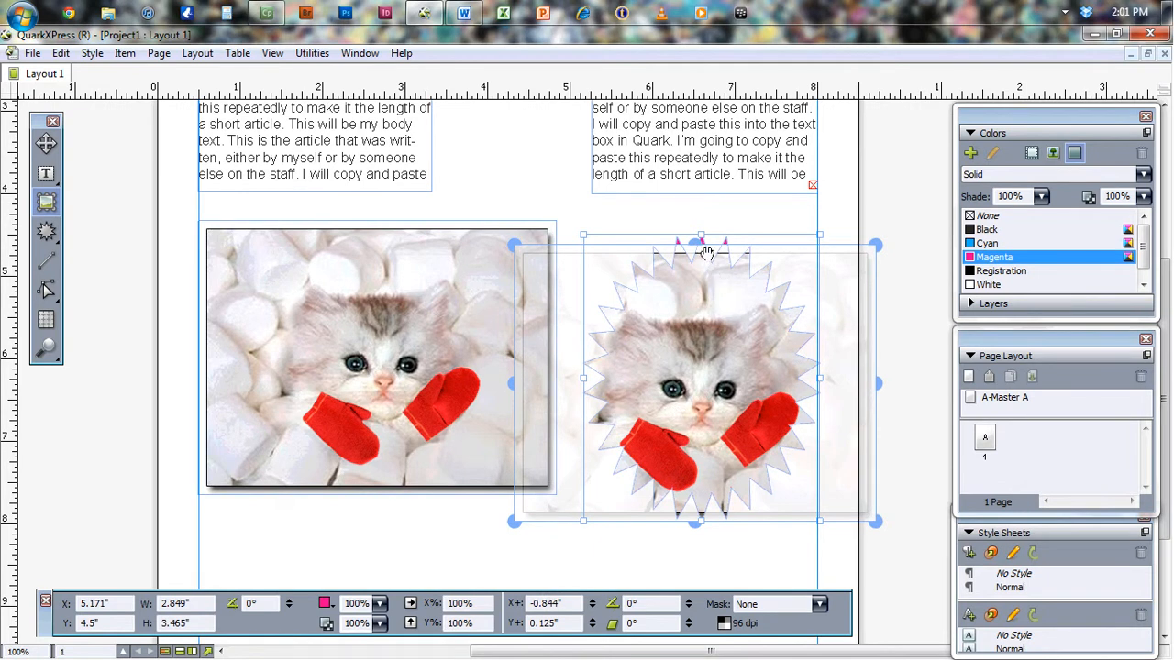
Step: Enlarge the starburst's picture content proportionally to about 116.5% and recentre the kitten at about X+ -1.153" and Y+ -0.333"
left_click_drag(698, 243, 694, 196)
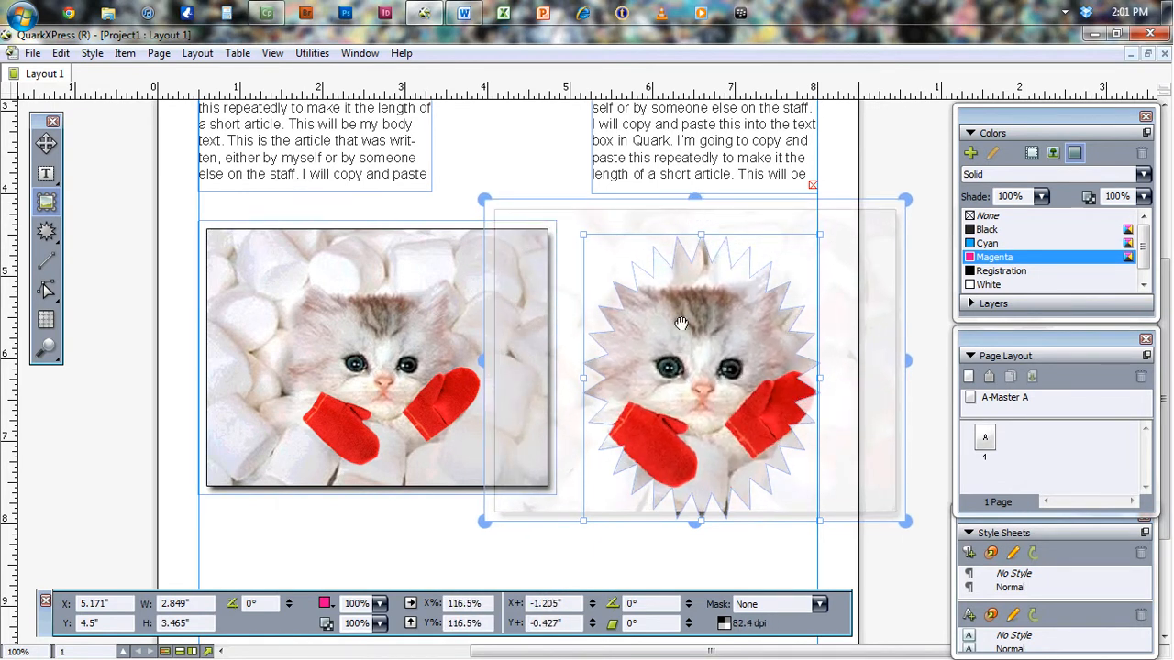
left_click_drag(694, 371, 703, 383)
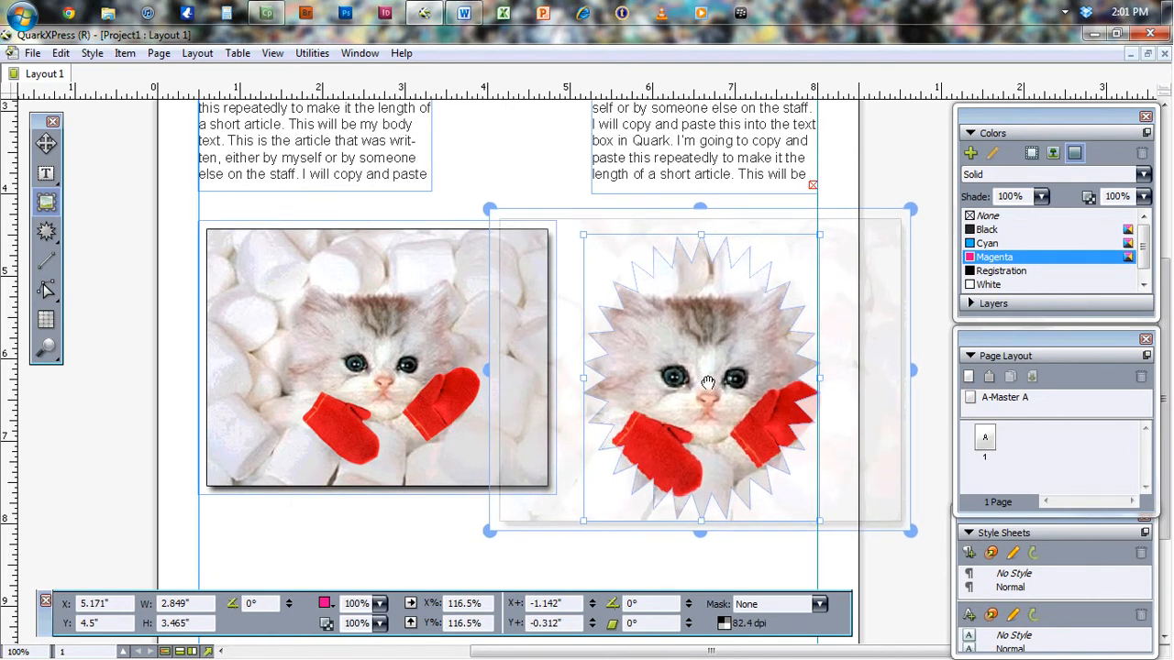
mouse_move(711, 385)
left_mouse_down()
mouse_move(661, 374)
mouse_move(712, 383)
left_mouse_up()
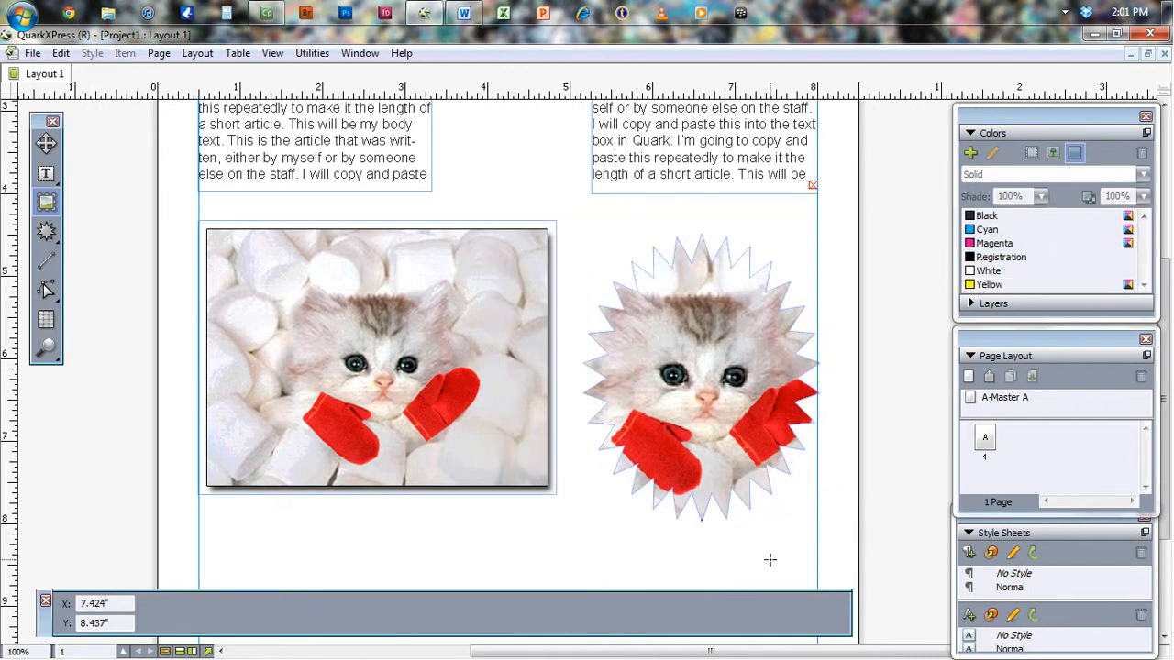
left_click(718, 401)
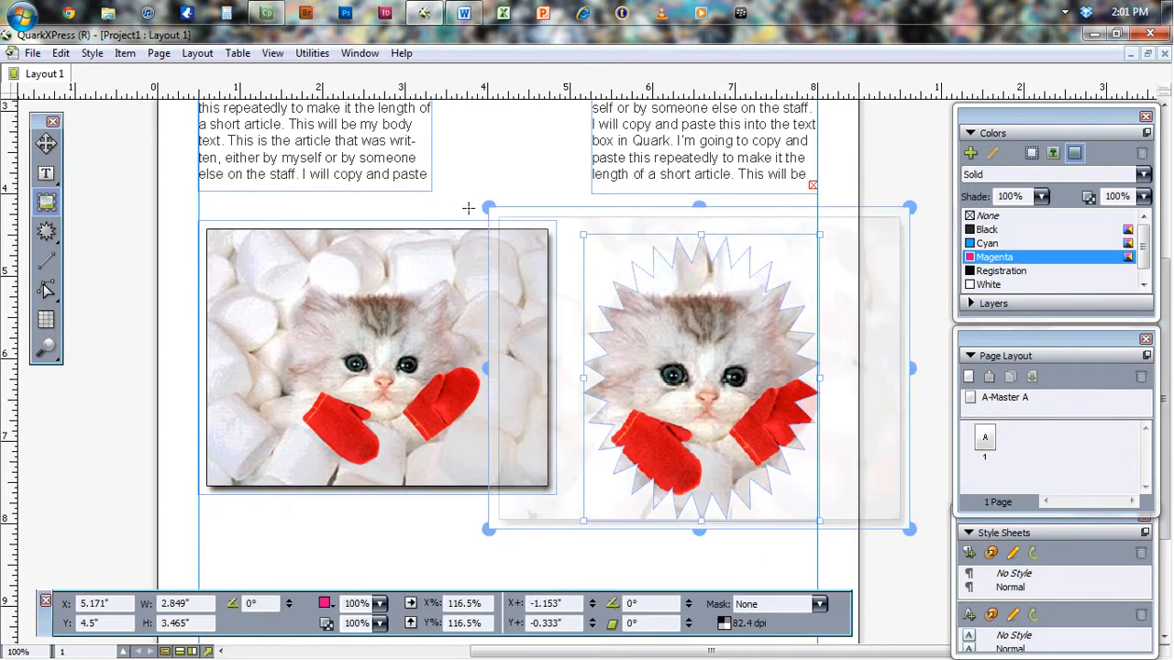
left_click(762, 561)
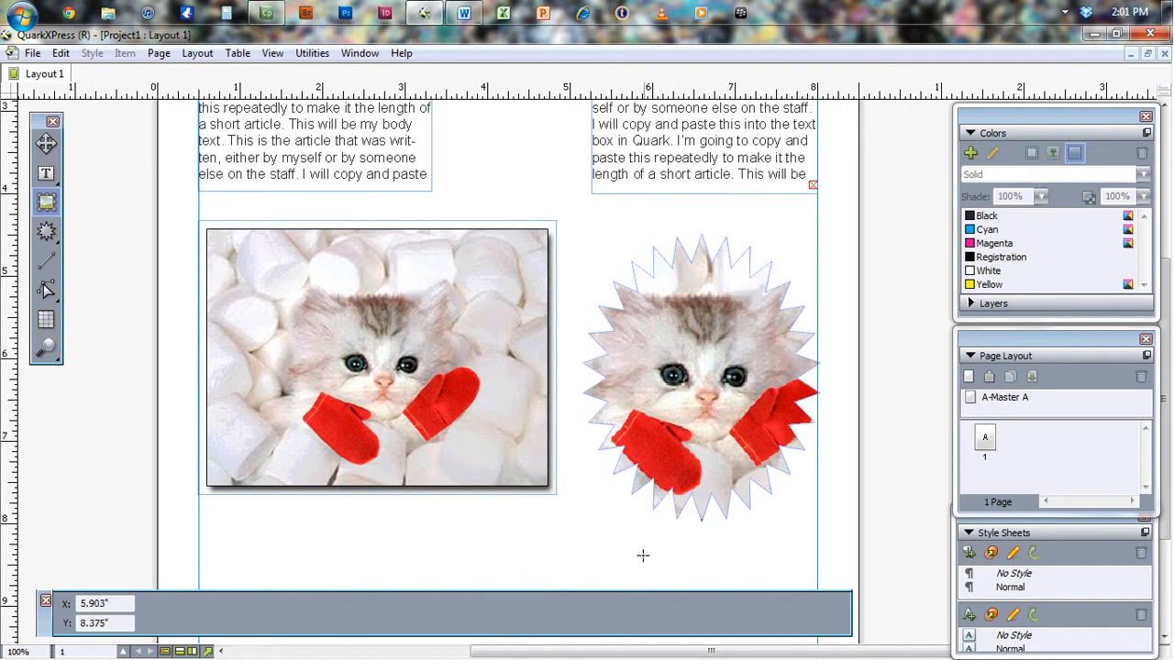
Step: Widen the starburst box on both sides around the kitten, to about 3.88 by 3.44 inches with its origin near X 4.629"
left_click(57, 150)
left_click(697, 274)
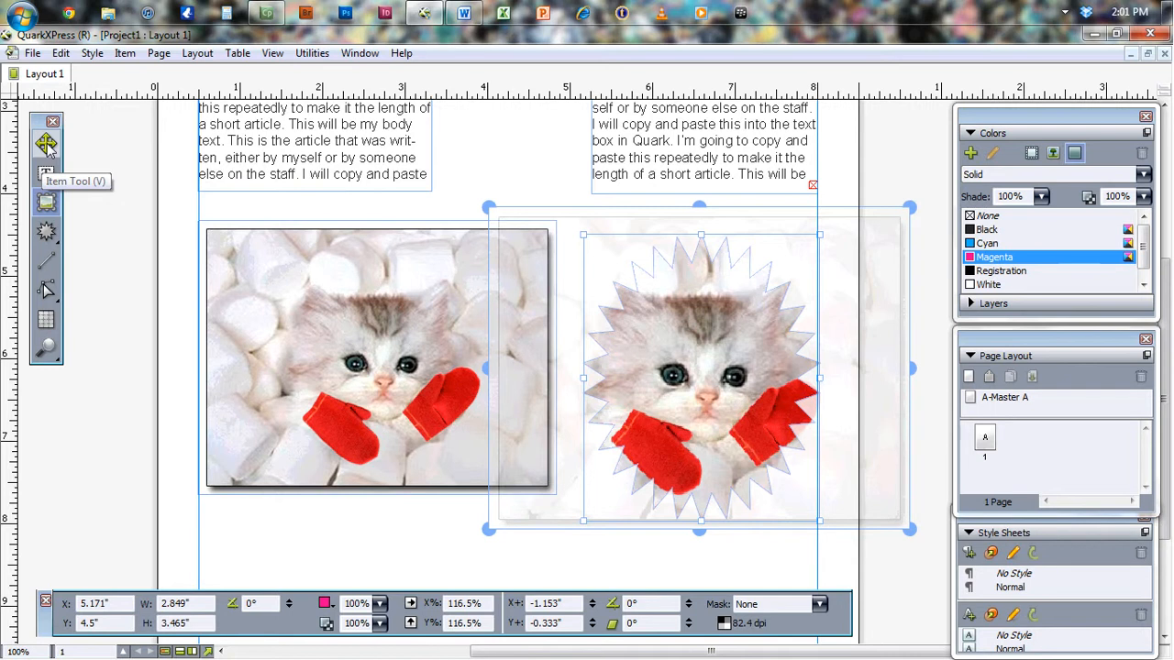
left_click(48, 145)
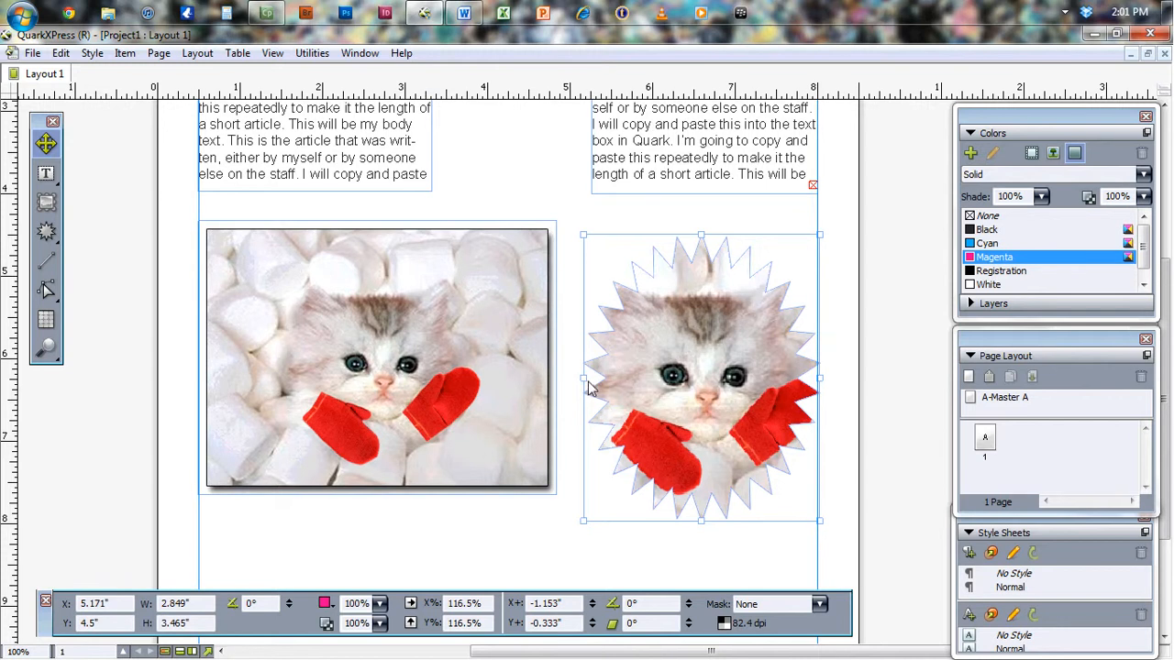
left_click_drag(583, 377, 547, 376)
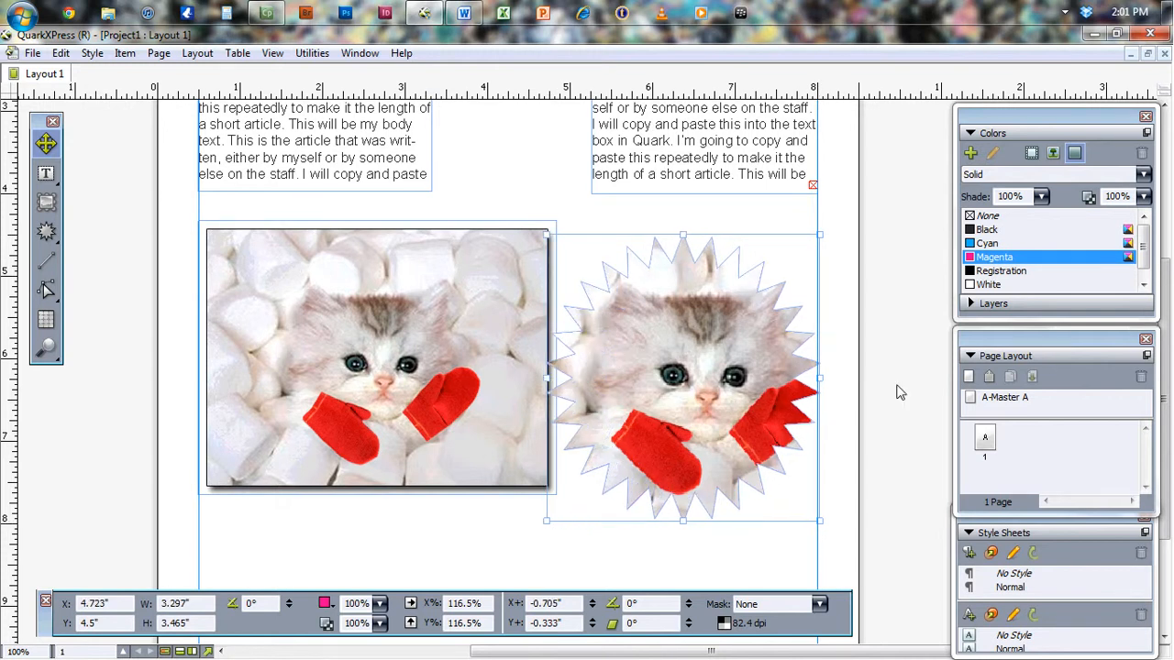
left_click_drag(821, 378, 860, 378)
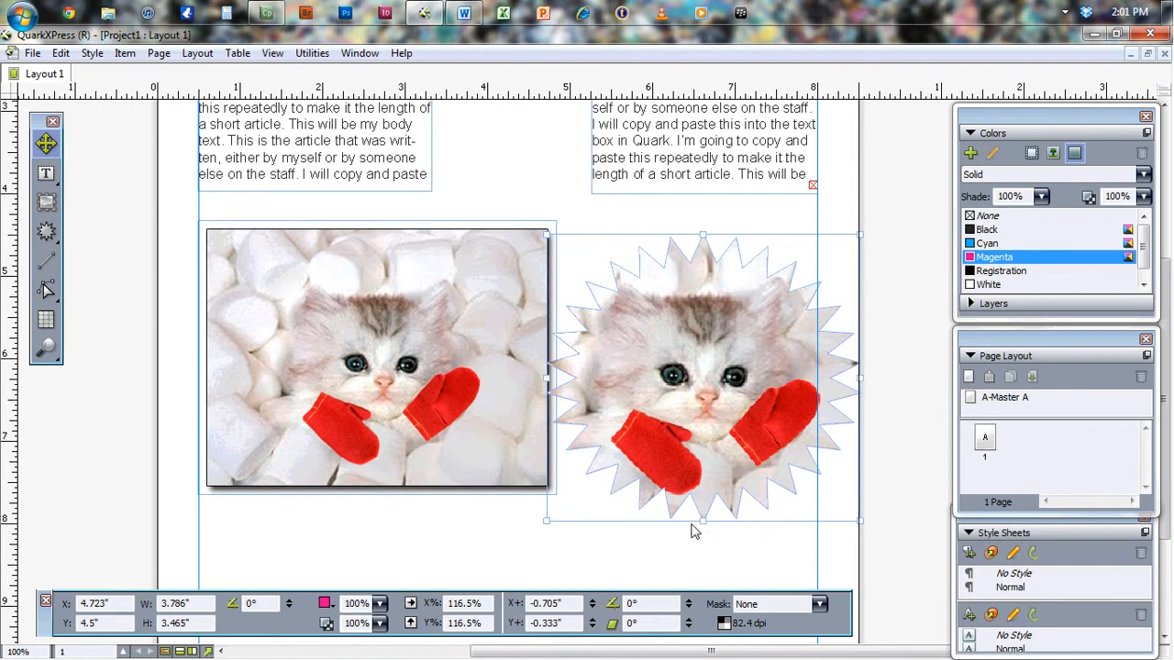
mouse_move(701, 520)
left_mouse_down()
mouse_move(700, 555)
mouse_move(712, 519)
left_mouse_up()
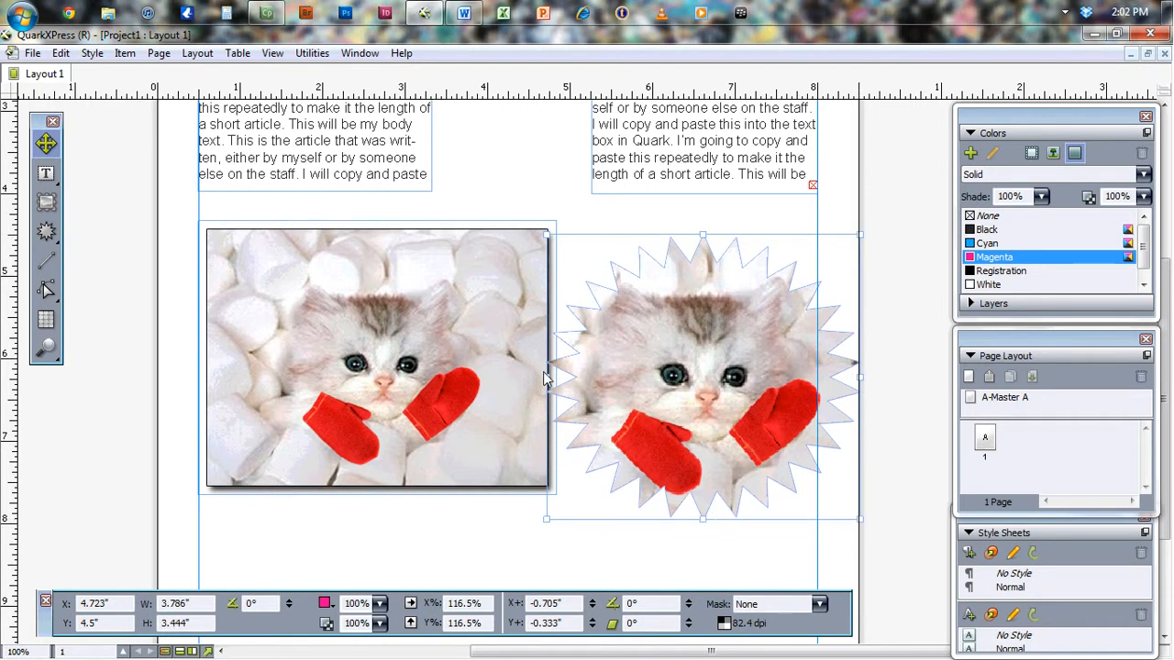
left_click_drag(543, 380, 538, 382)
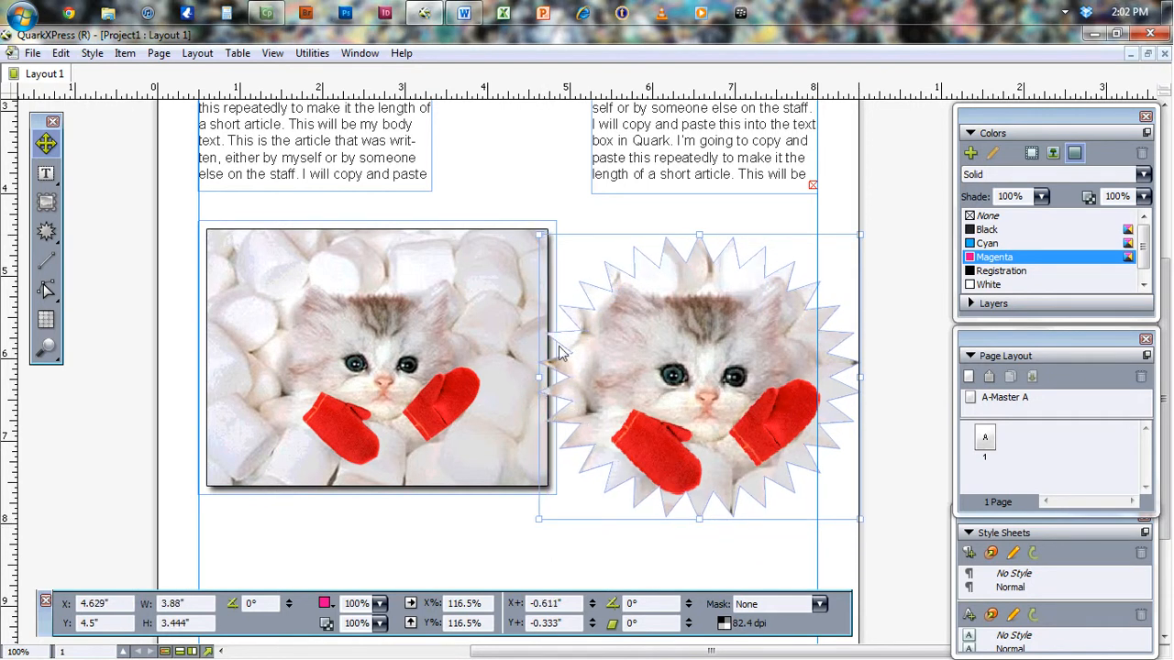
left_click(894, 351)
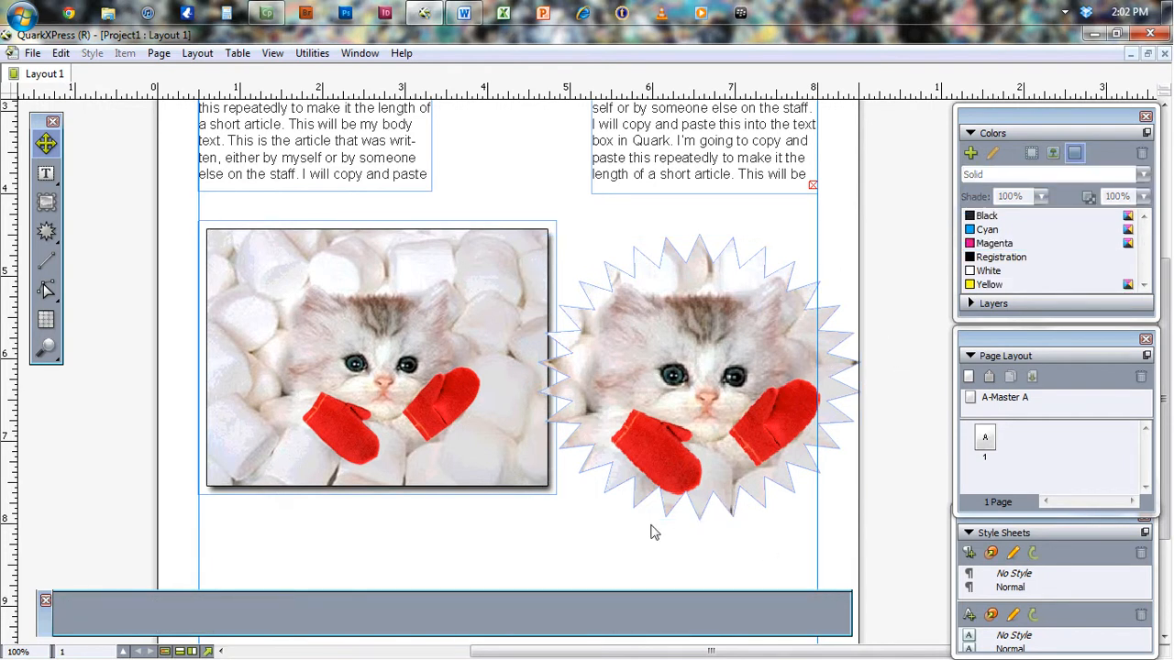
Step: Draw a rectangular box about 0.88 by 1.85 inches over the starburst's upper-left part, then delete it
left_click(44, 231)
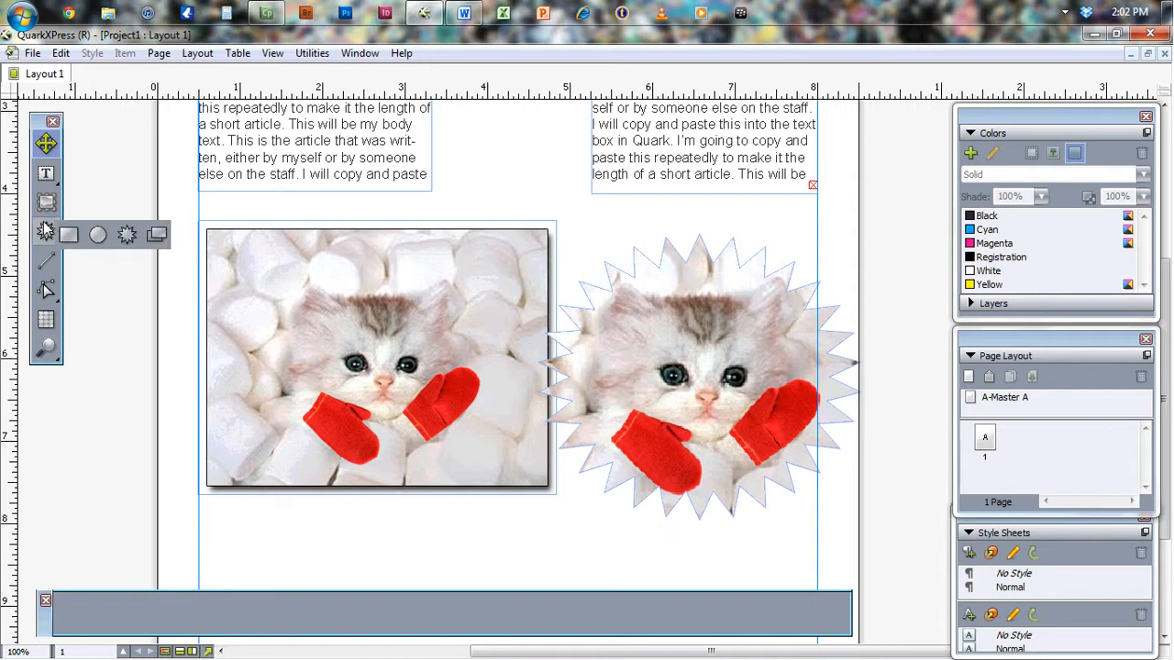
left_click(69, 234)
left_click_drag(594, 230, 666, 383)
left_click(43, 146)
left_click_drag(609, 255, 588, 240)
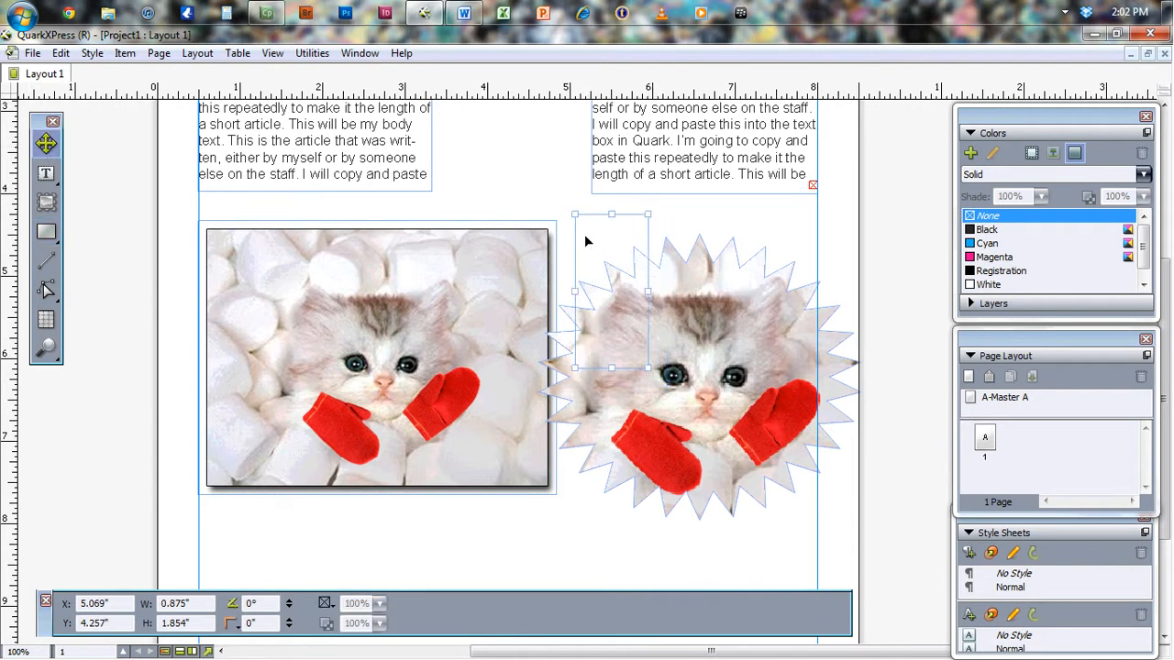
key("Delete")
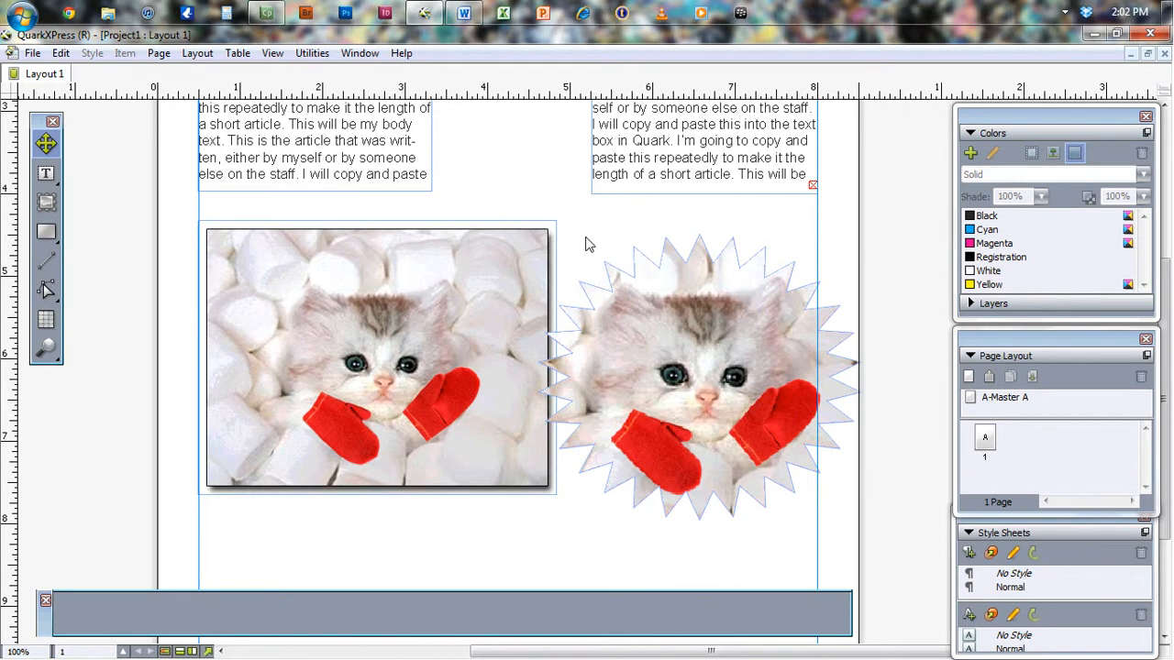
Step: Draw a nearly horizontal line below the pictures, from about X 1.153", Y 9.017" to X 6.312", Y 9.028"
left_click(46, 261)
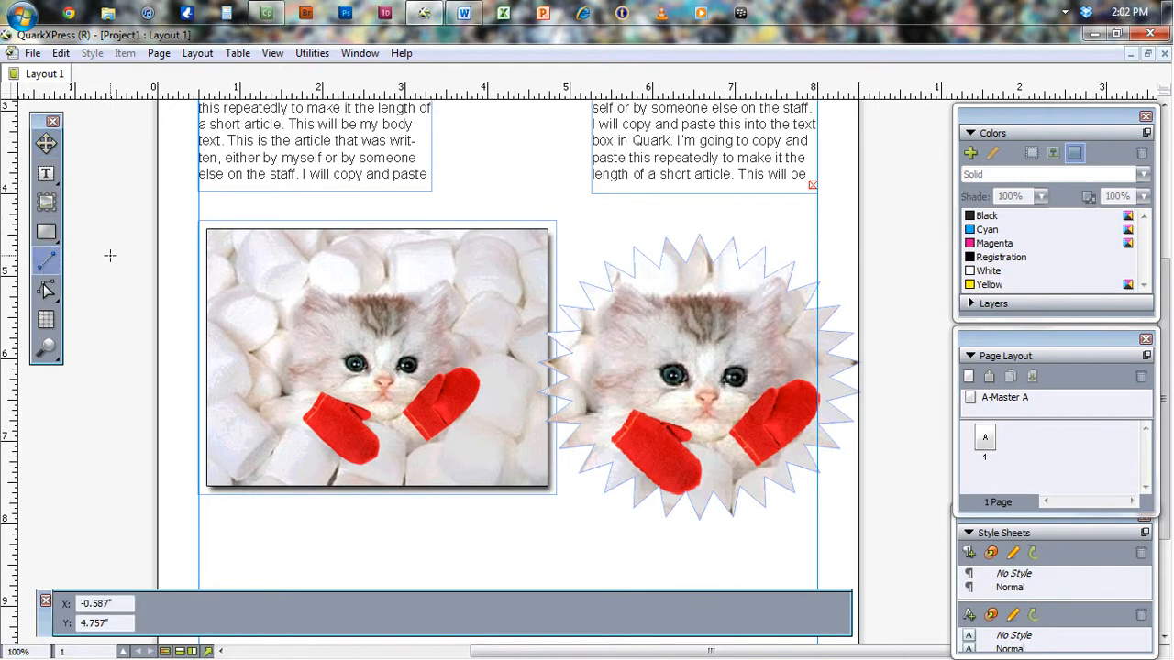
scroll(110, 257, "down", 4)
left_click_drag(253, 437, 678, 439)
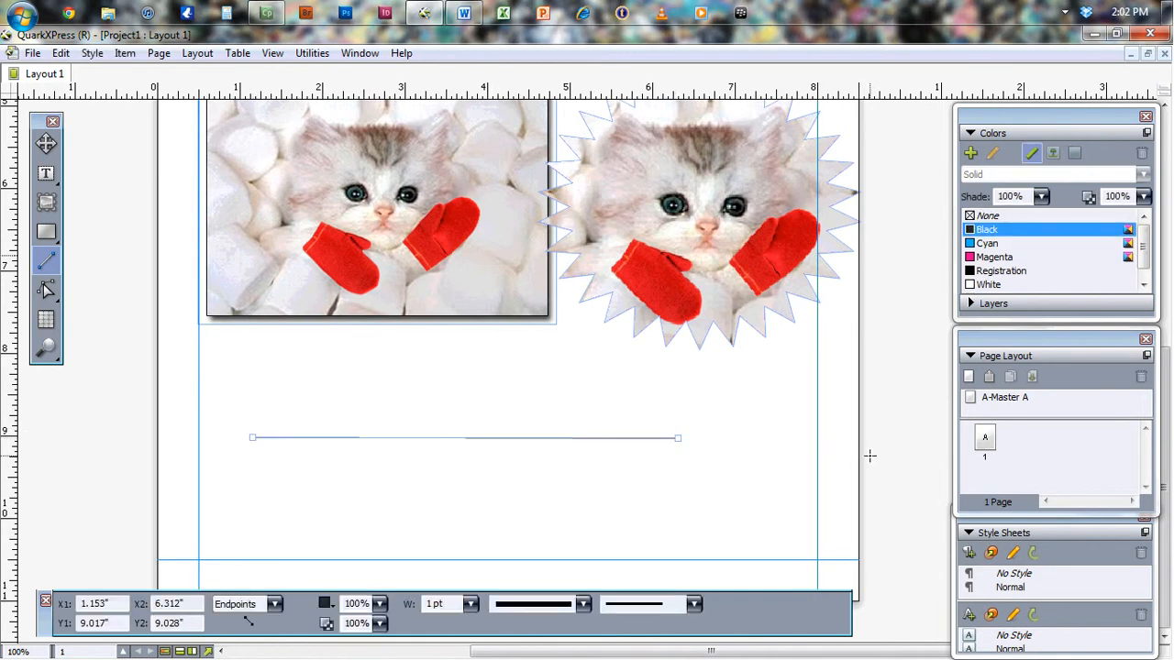
Step: Bend the line with the Select Point tool, pulling the left endpoint's curve handle down and left to about -134.4° and 1.338"
left_click(49, 292)
mouse_move(49, 292)
left_mouse_down()
mouse_move(99, 303)
mouse_move(213, 295)
left_mouse_up()
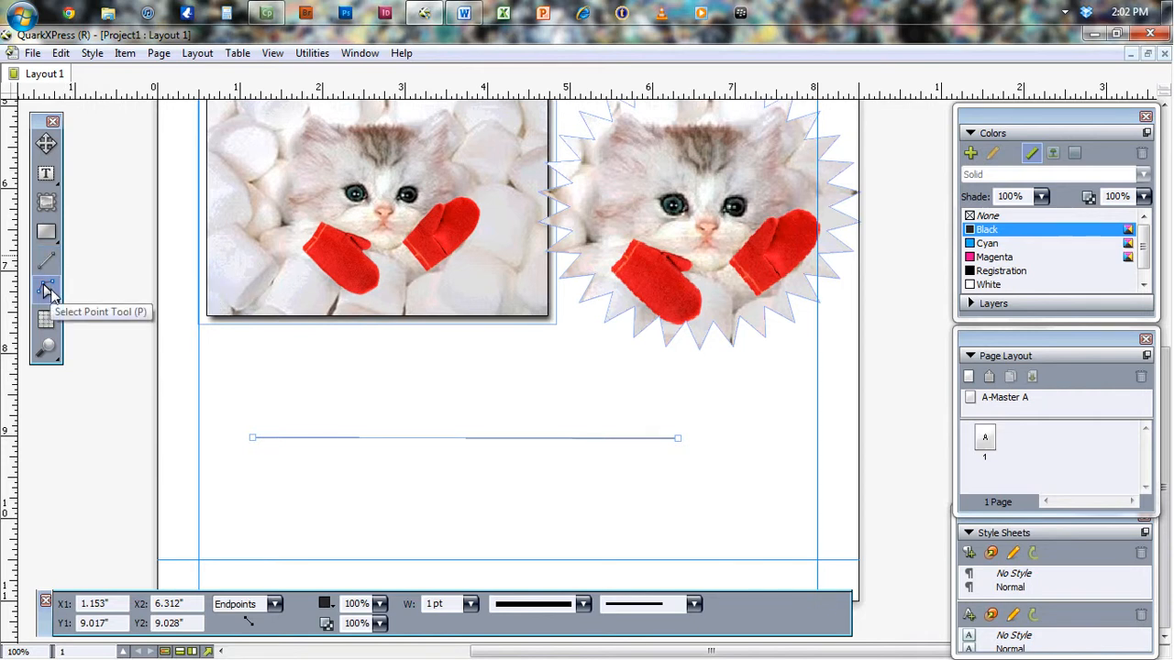
left_click(396, 469)
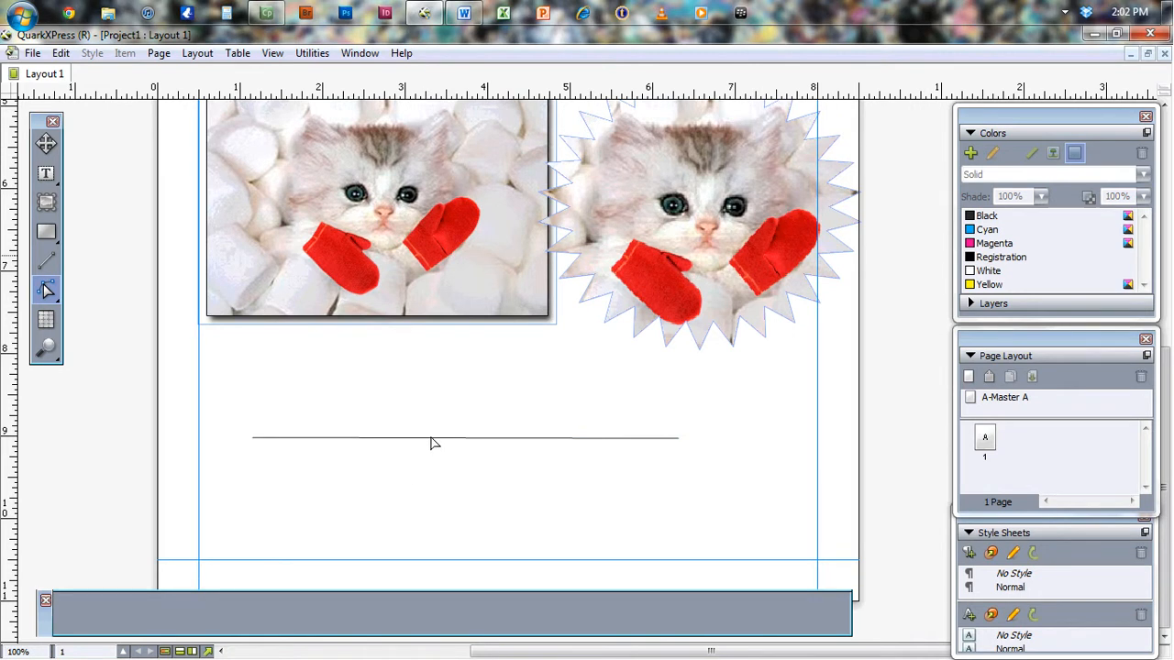
left_click(435, 440)
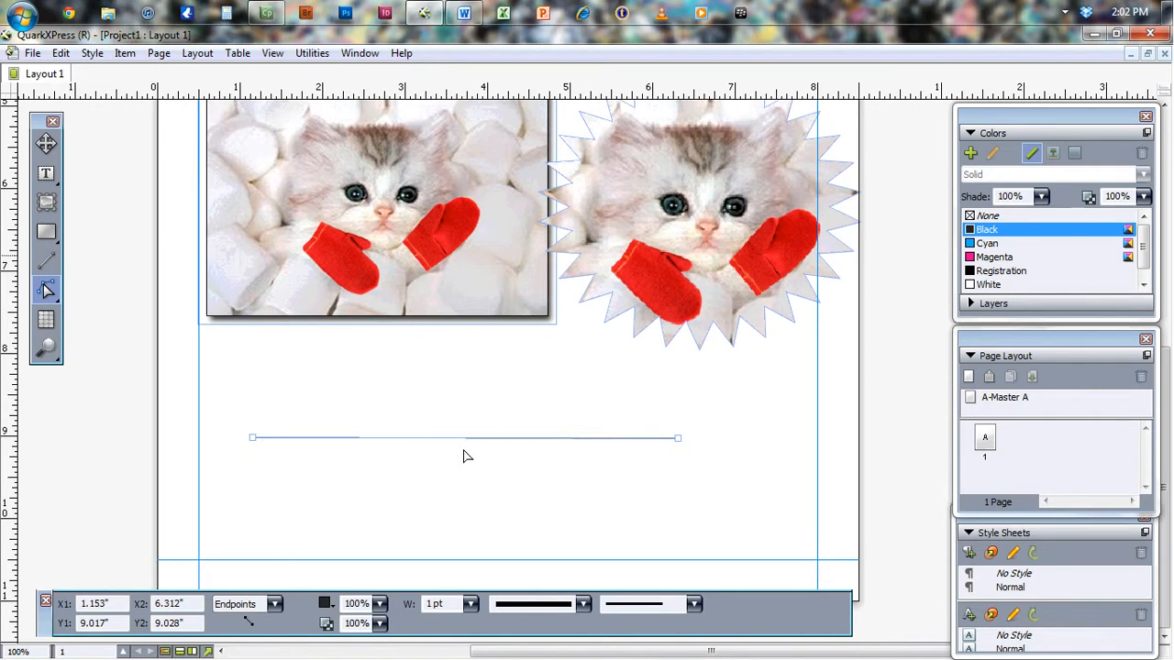
key("ctrl+plus")
key("ctrl+plus")
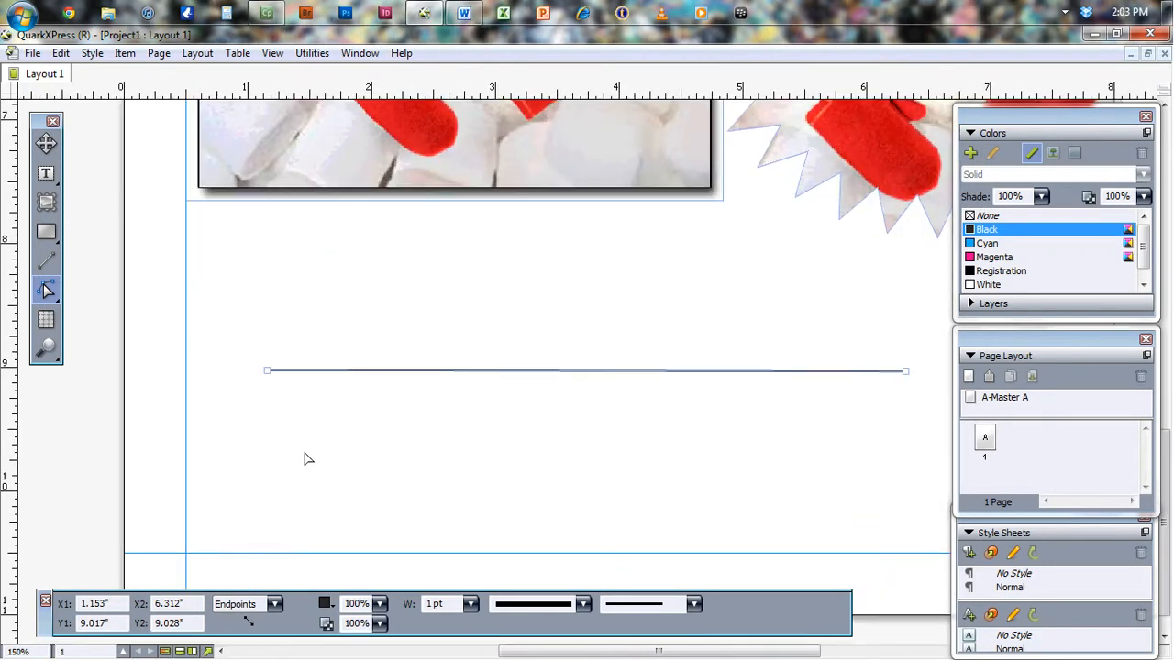
left_click(591, 376)
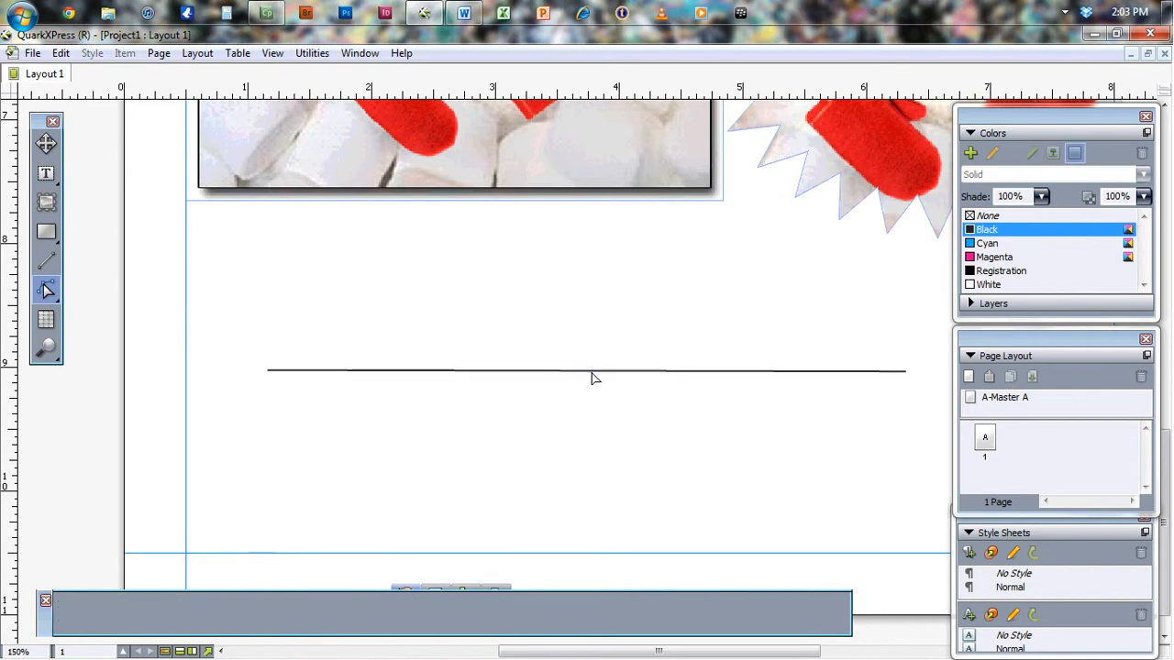
left_click(591, 370)
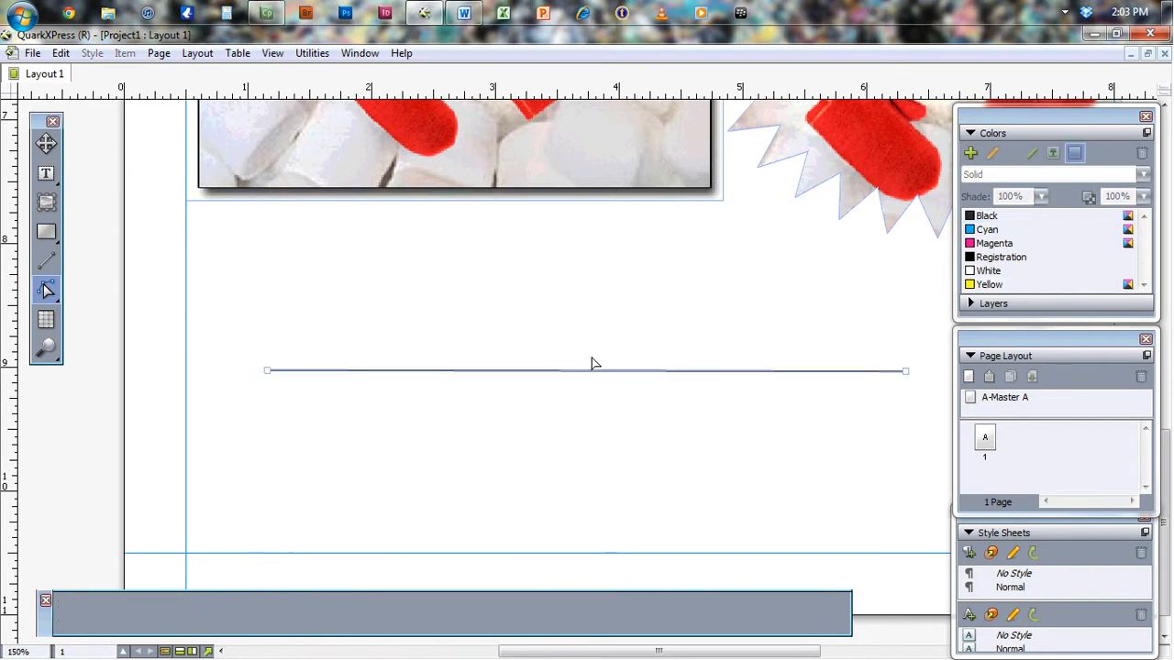
left_click(282, 374)
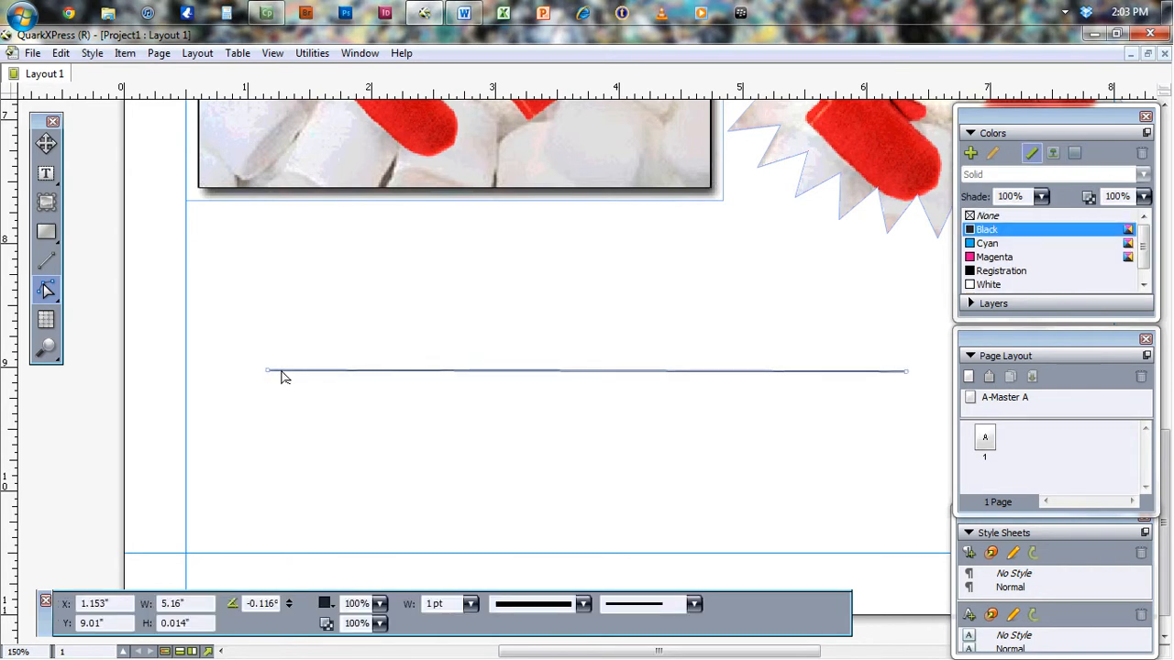
left_click_drag(286, 372, 376, 330)
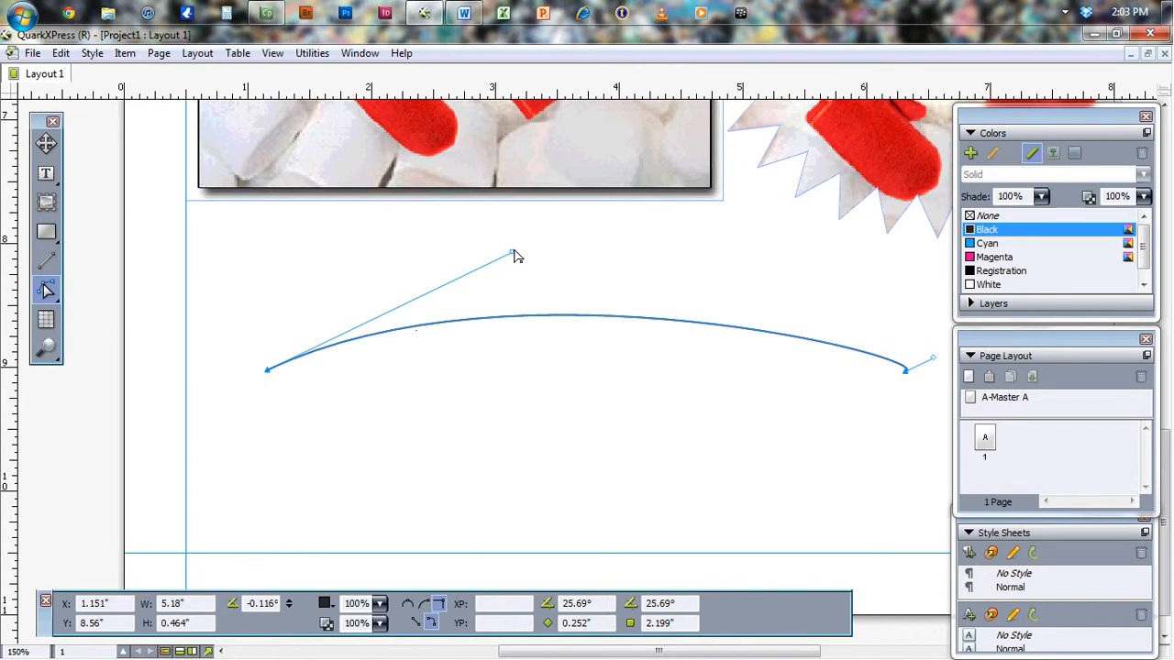
left_click_drag(511, 255, 150, 486)
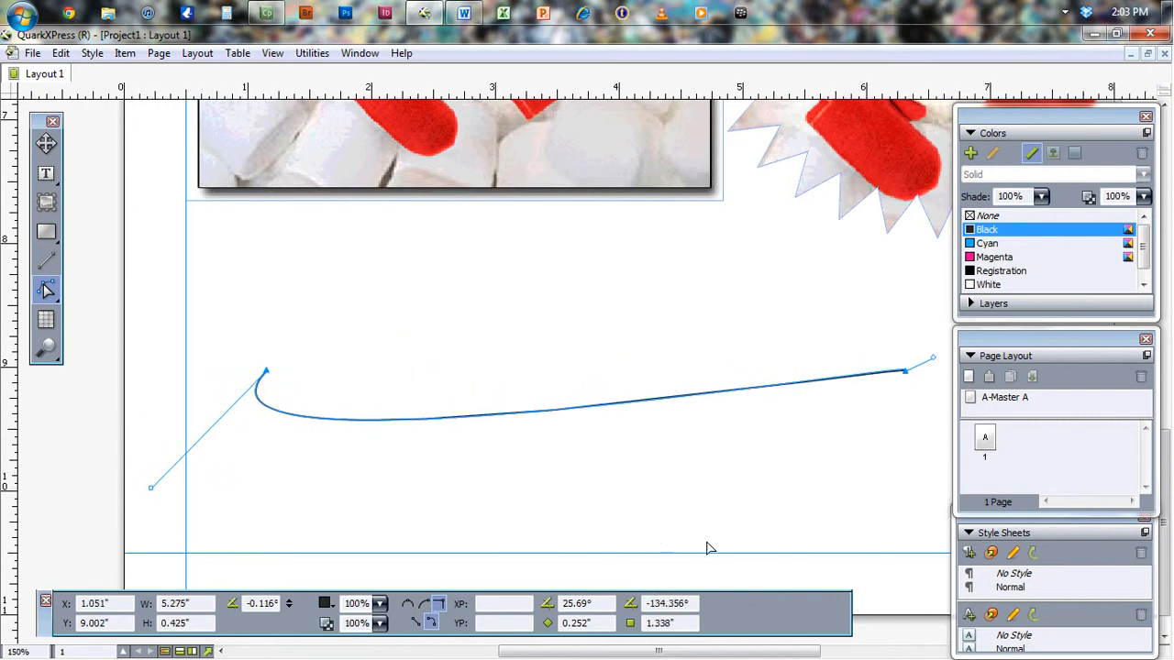
Step: Pull the right endpoint's curve handle up and right to about 47.7° and 1.369" to form an S-curve, and deselect the line
left_click_drag(693, 651, 724, 649)
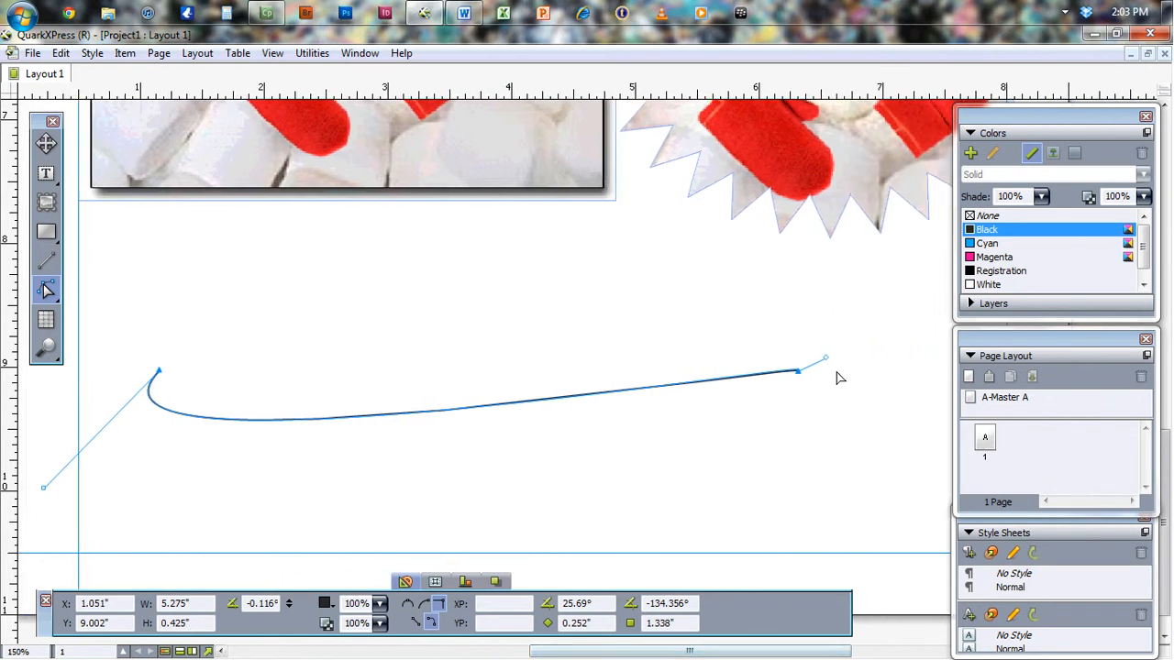
left_click_drag(824, 362, 912, 246)
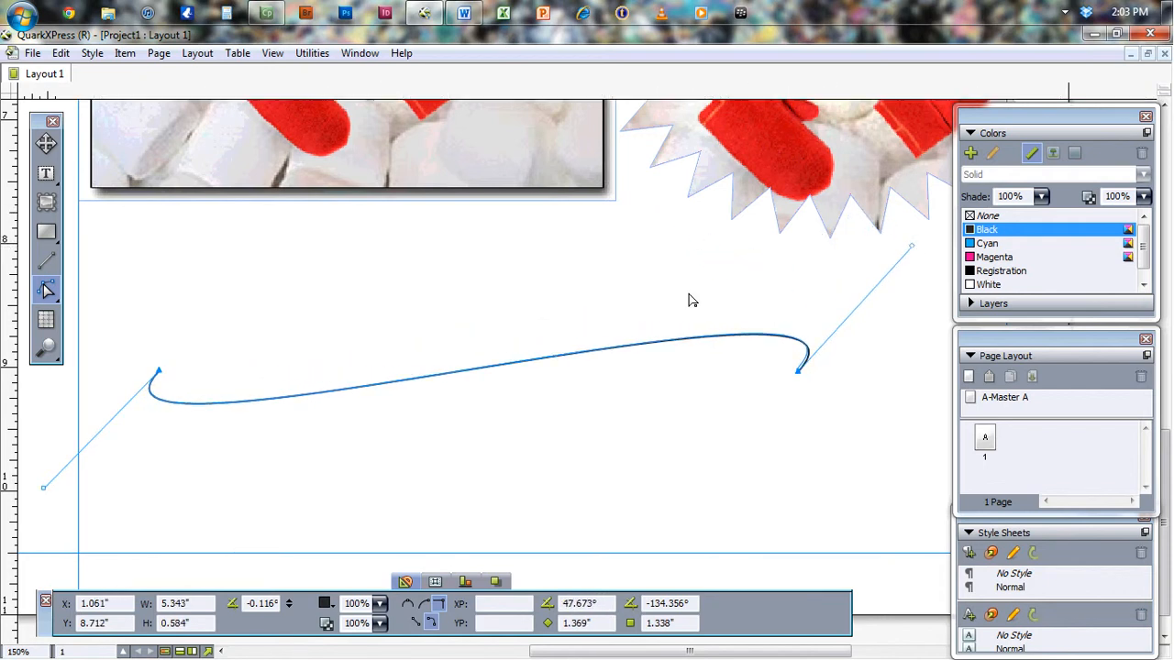
left_click(525, 315)
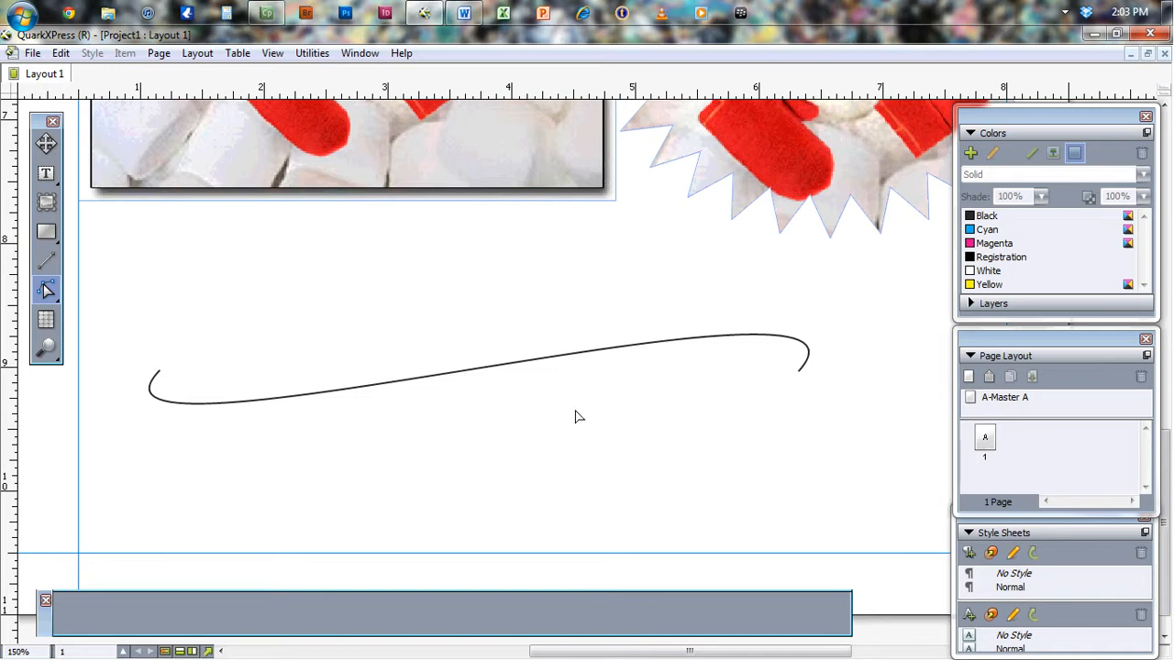
Step: Insert a table of text cells with 3 rows and 5 columns over the curved line, about 2.65 by 2.37 inches
left_click(48, 316)
left_click_drag(155, 243, 482, 536)
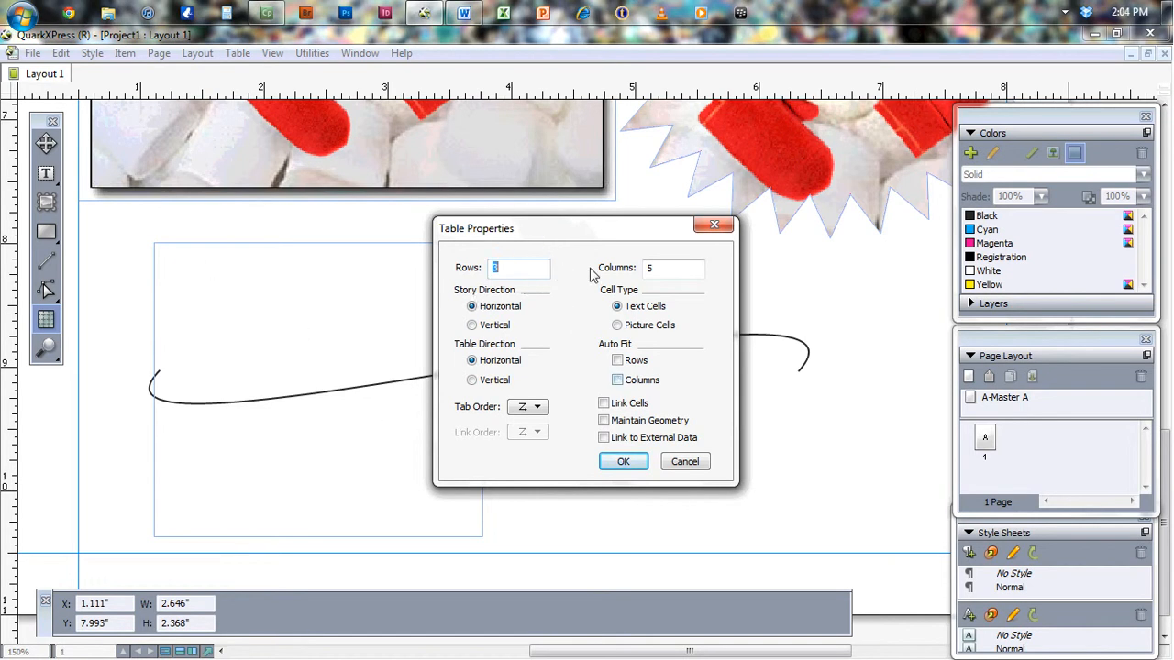
left_click(622, 461)
Step: Resize the table to about 4.94 by 2.65 inches, then delete it from the page
left_click_drag(482, 391, 822, 392)
left_click_drag(489, 241, 494, 211)
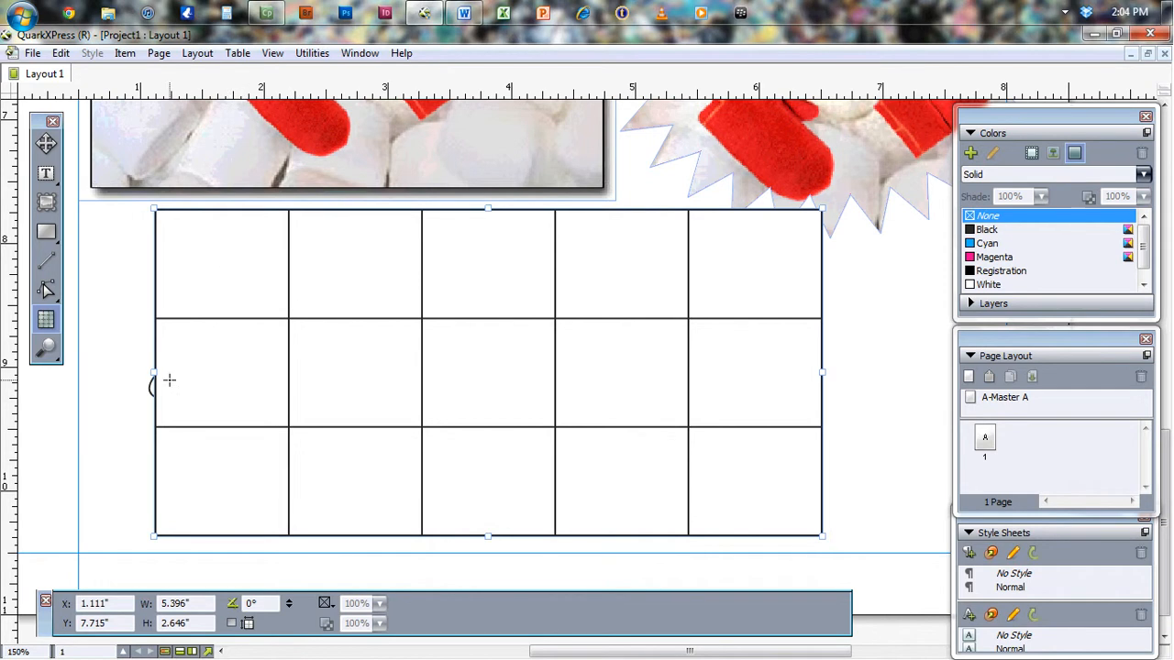
left_click_drag(154, 373, 211, 373)
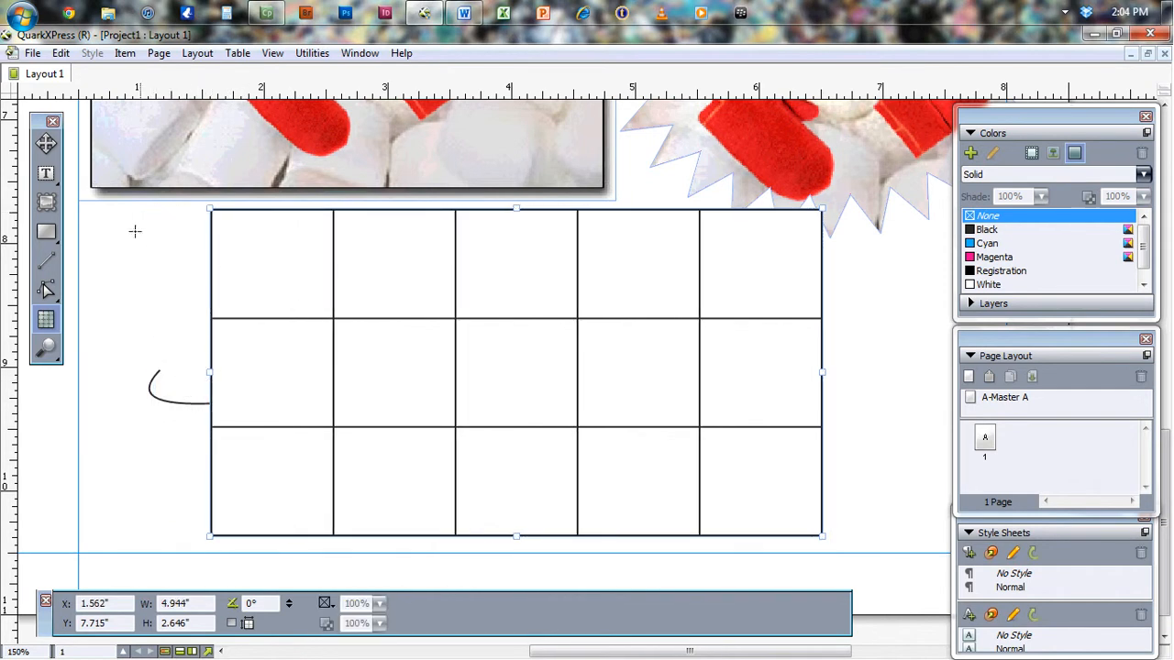
left_click(48, 145)
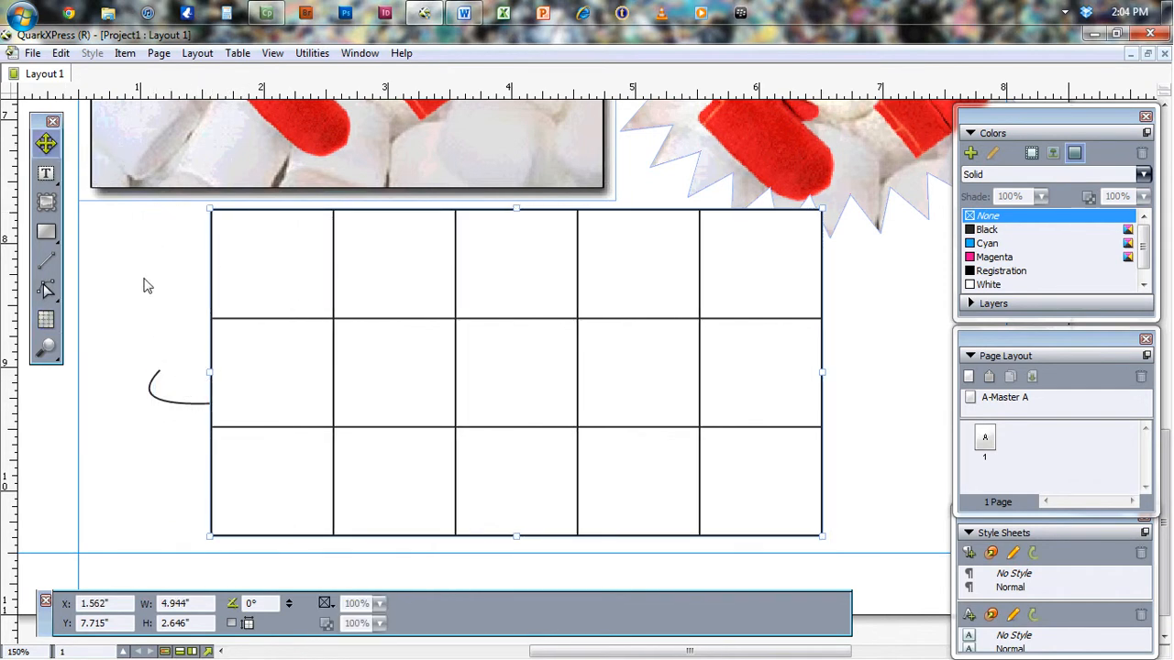
key("Delete")
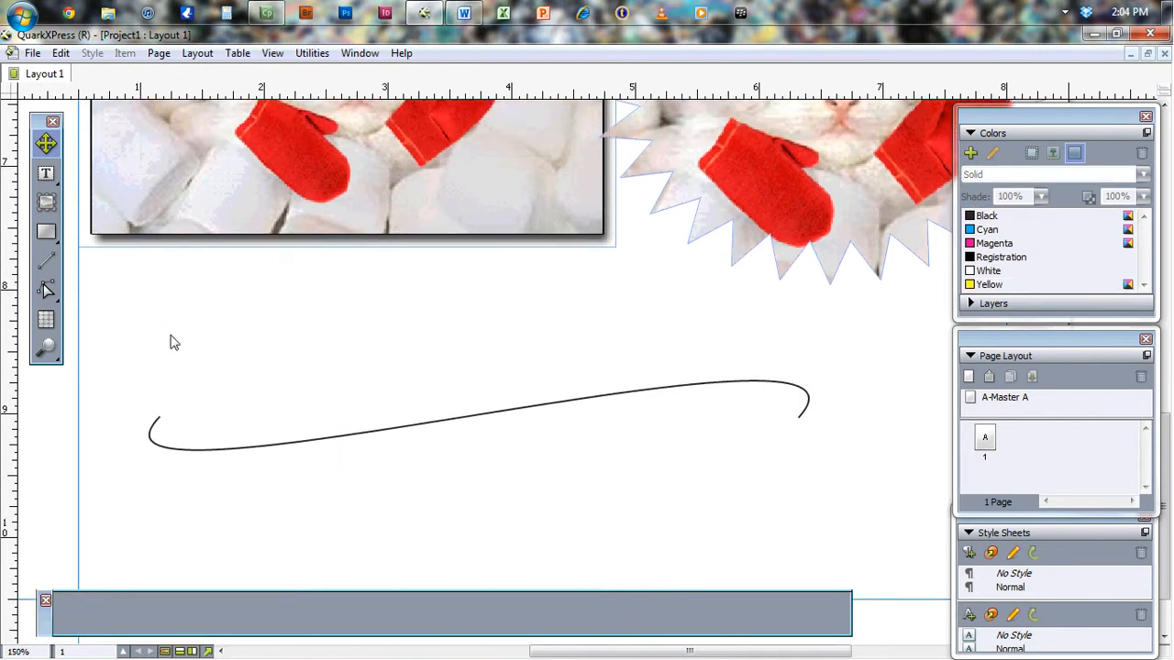
Step: Zoom in with the Zoom tool on the blank area above the curved line, up to the maximum magnification
left_click(48, 349)
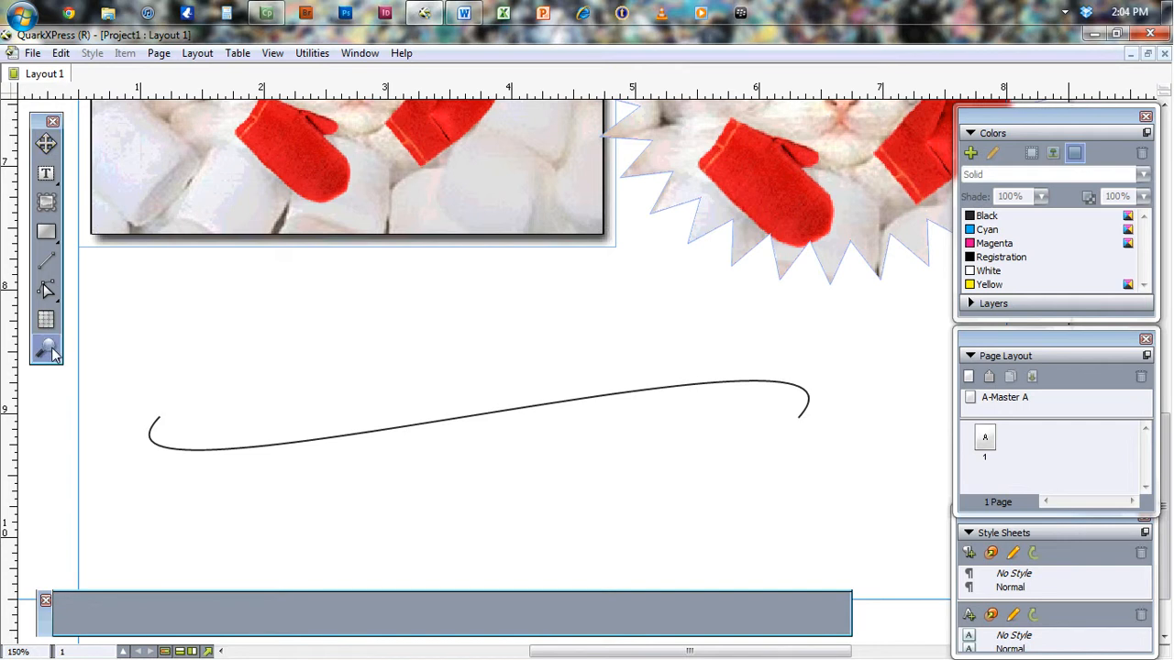
left_click(303, 374)
left_click(393, 374)
left_click(389, 374)
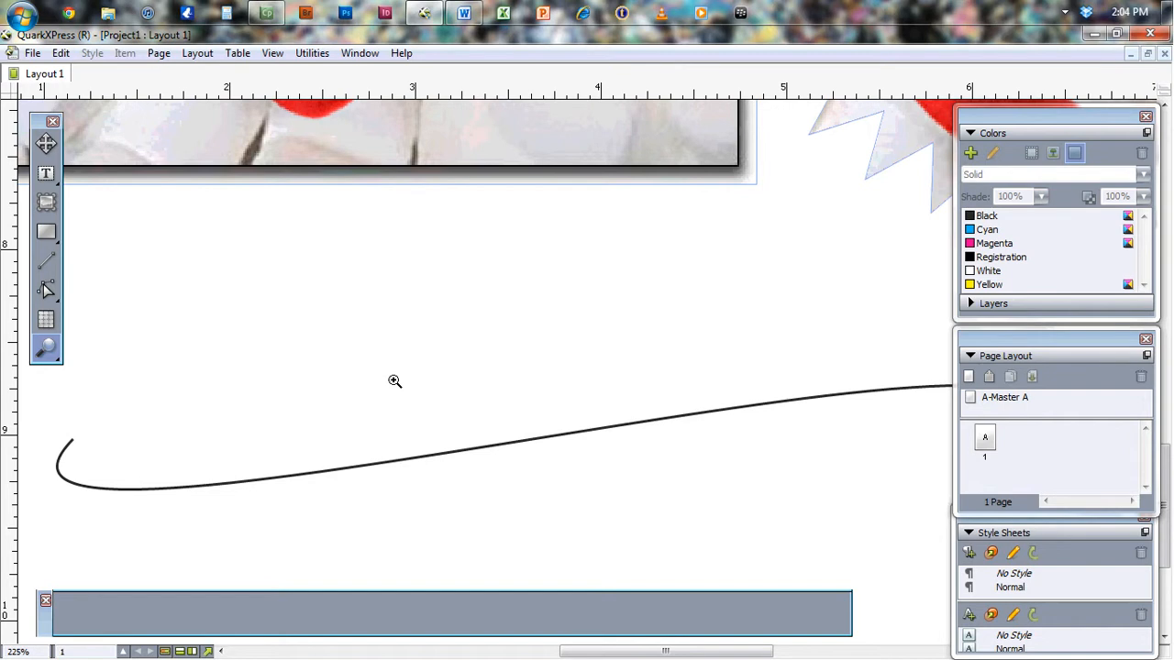
left_click(397, 369)
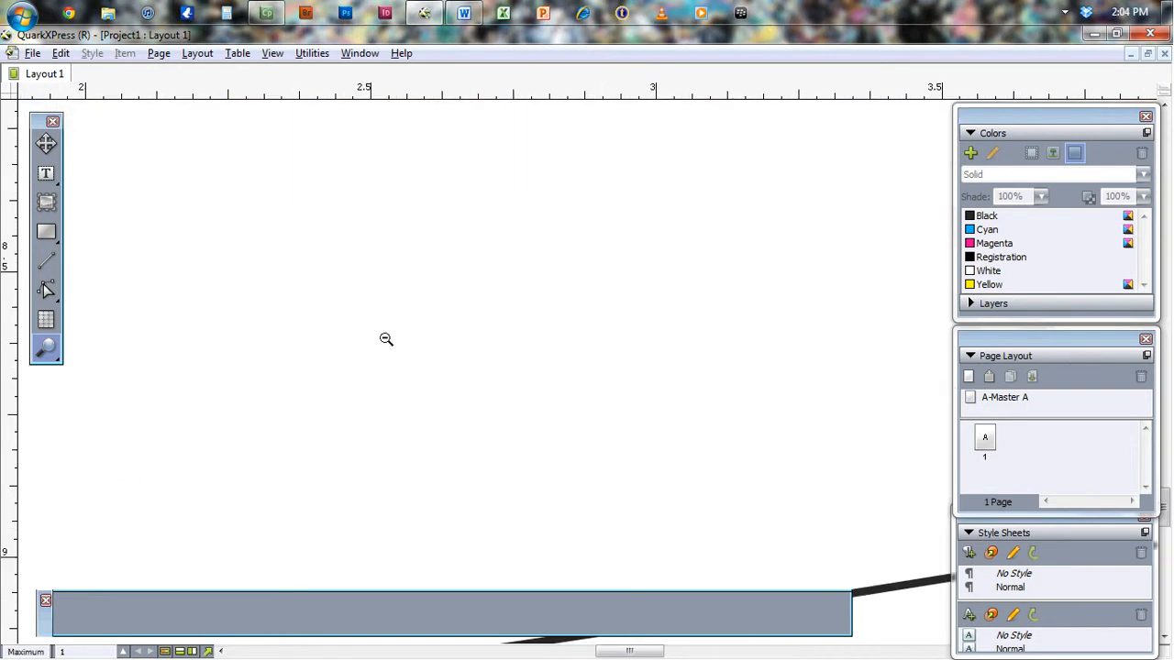
Step: Zoom back out with the Zoom tool from the maximum magnification to 100%
left_click(416, 358, "alt")
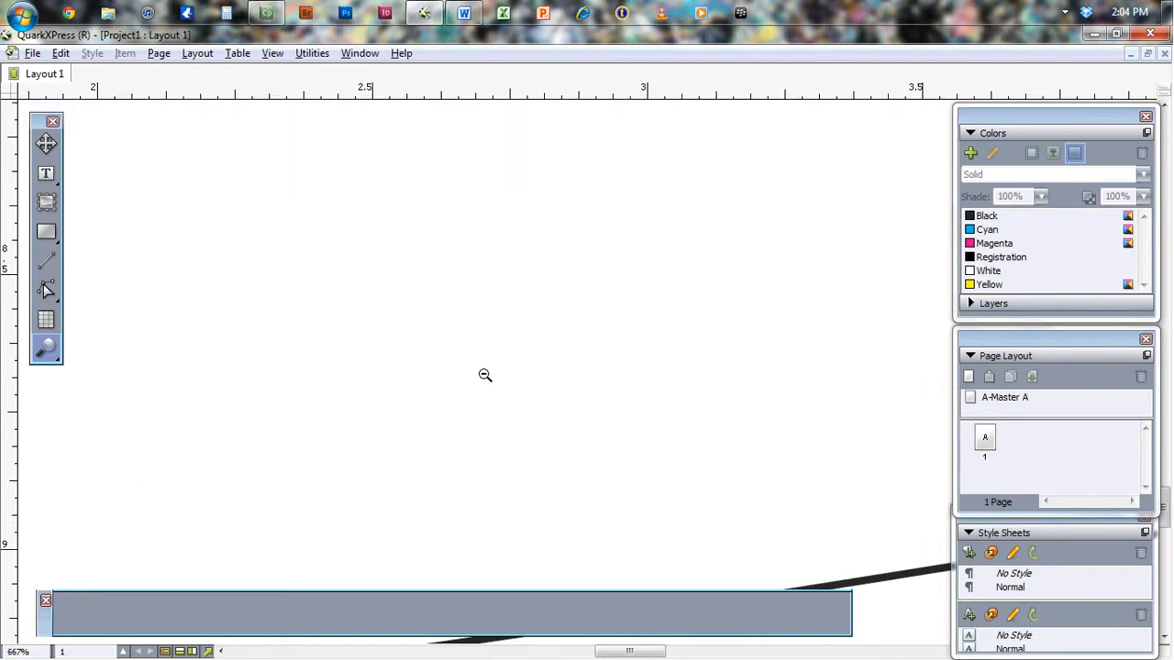
left_click(485, 375, "alt")
left_click(487, 374, "alt")
left_click(486, 372, "alt")
left_click(486, 371, "alt")
left_click(487, 370, "alt")
left_click(486, 368, "alt")
left_click(487, 367, "alt")
left_click(487, 365, "alt")
left_click(487, 364, "alt")
left_click(487, 362, "alt")
left_click(486, 361, "alt")
left_click(487, 360, "alt")
left_click(487, 360, "alt")
left_click(487, 360, "alt")
left_click(487, 358, "alt")
left_click(476, 343, "alt")
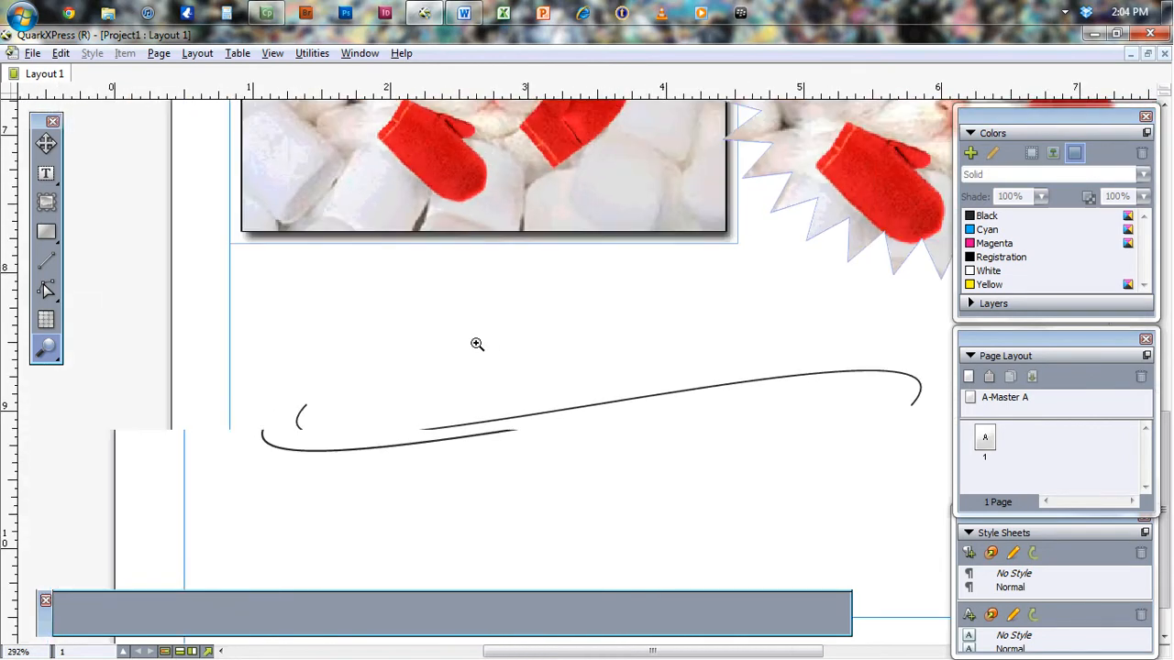
left_click(477, 344, "alt")
left_click(476, 343, "alt")
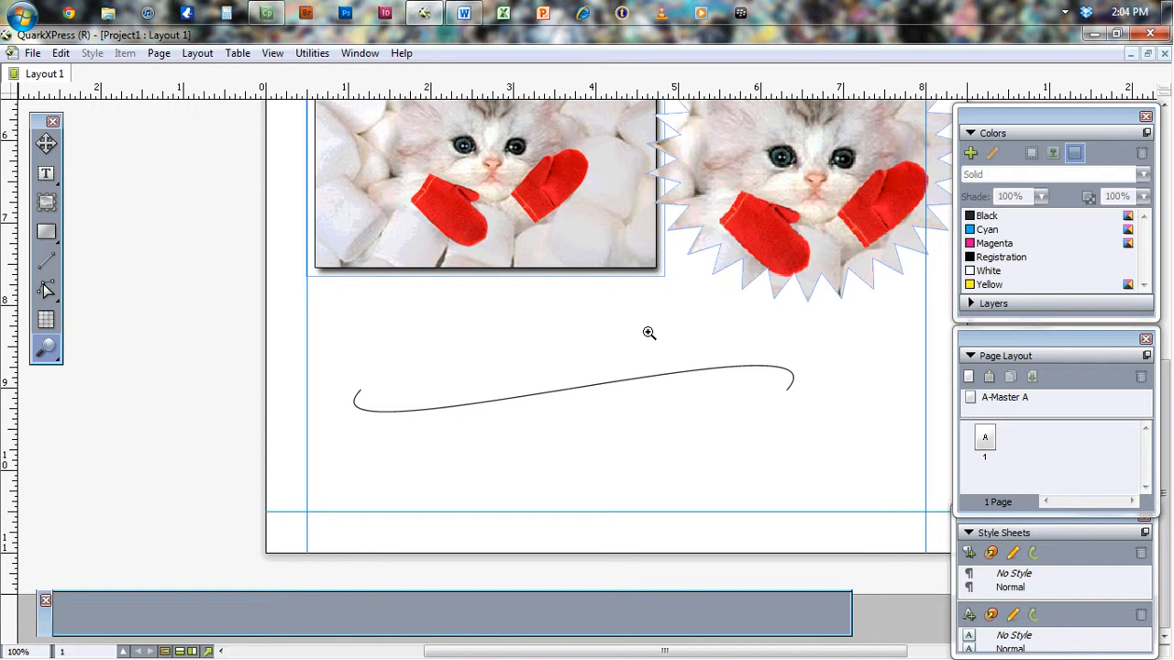
Step: Zoom in above the curved line to 175% and return to the 100% view
left_click(500, 348)
left_click(499, 348)
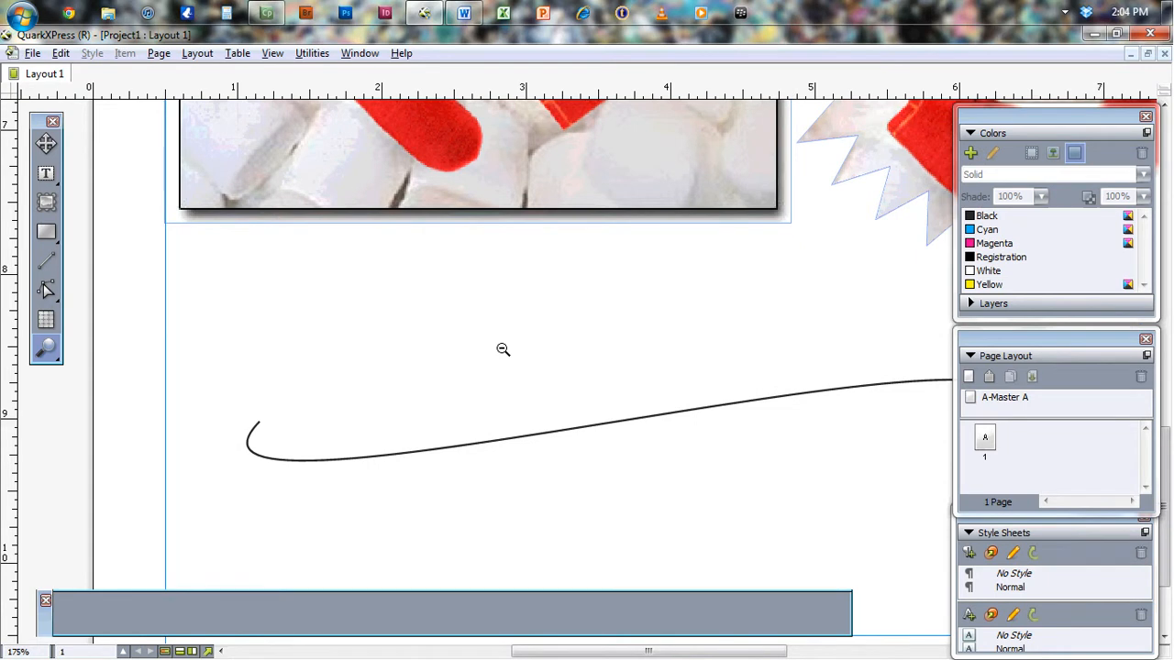
left_click(500, 349, "alt")
left_click(498, 349, "alt")
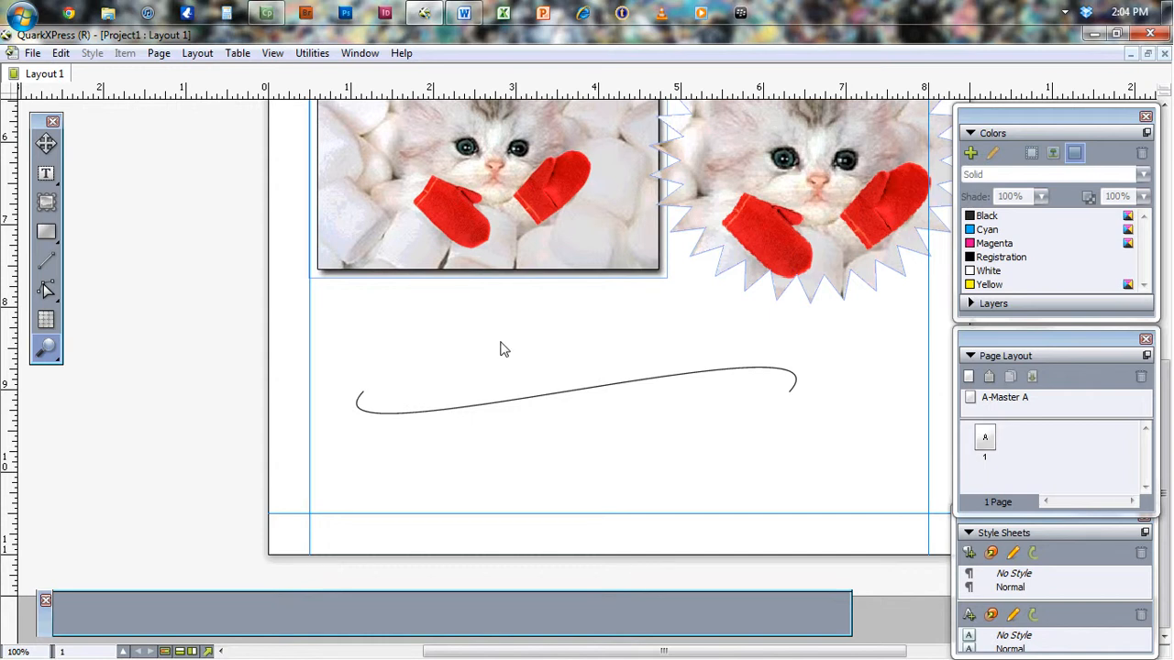
Step: Alternate between fitting the whole page in the window and viewing it at 100%, ending on the fitted page view
key("ctrl+0")
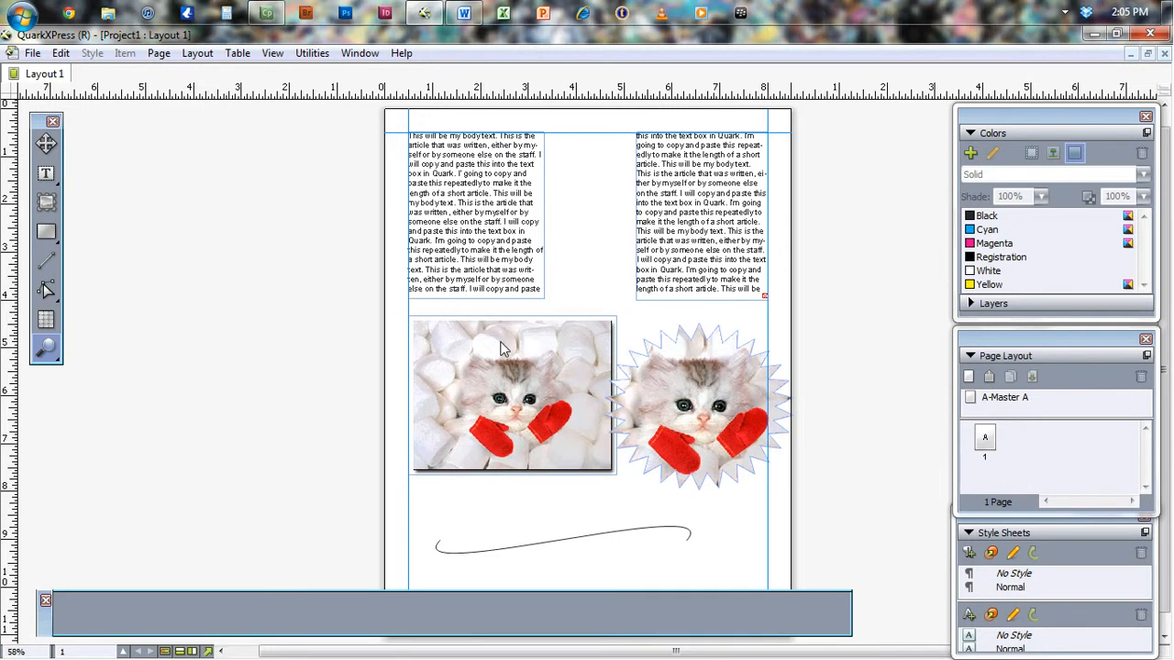
key("ctrl+1")
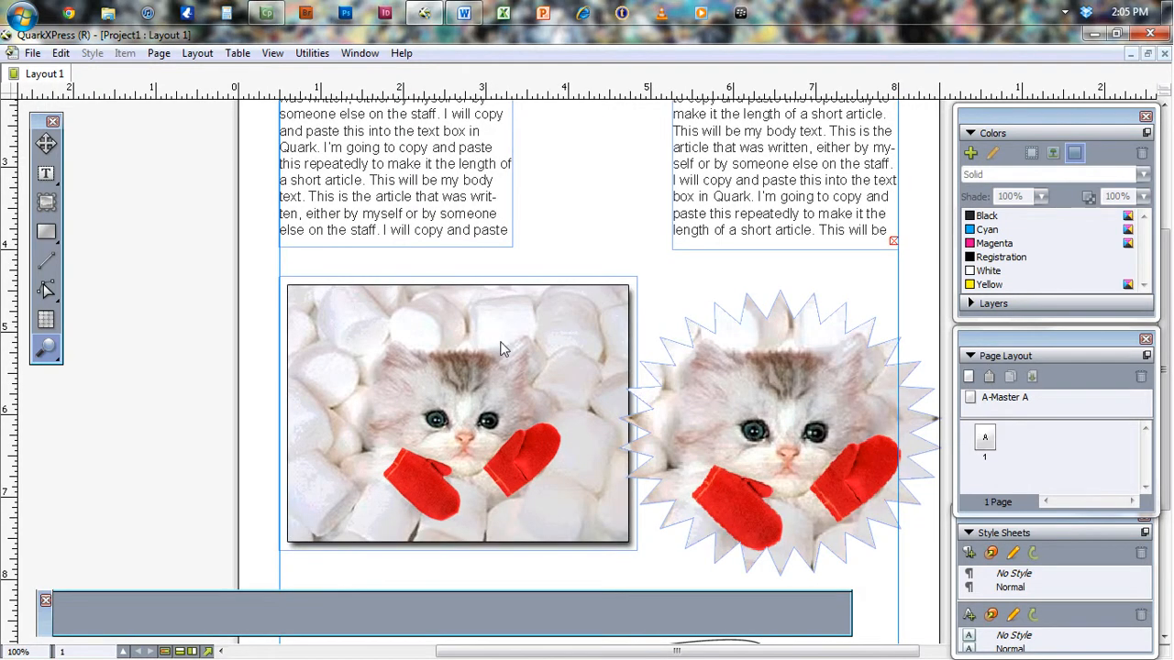
key("ctrl+0")
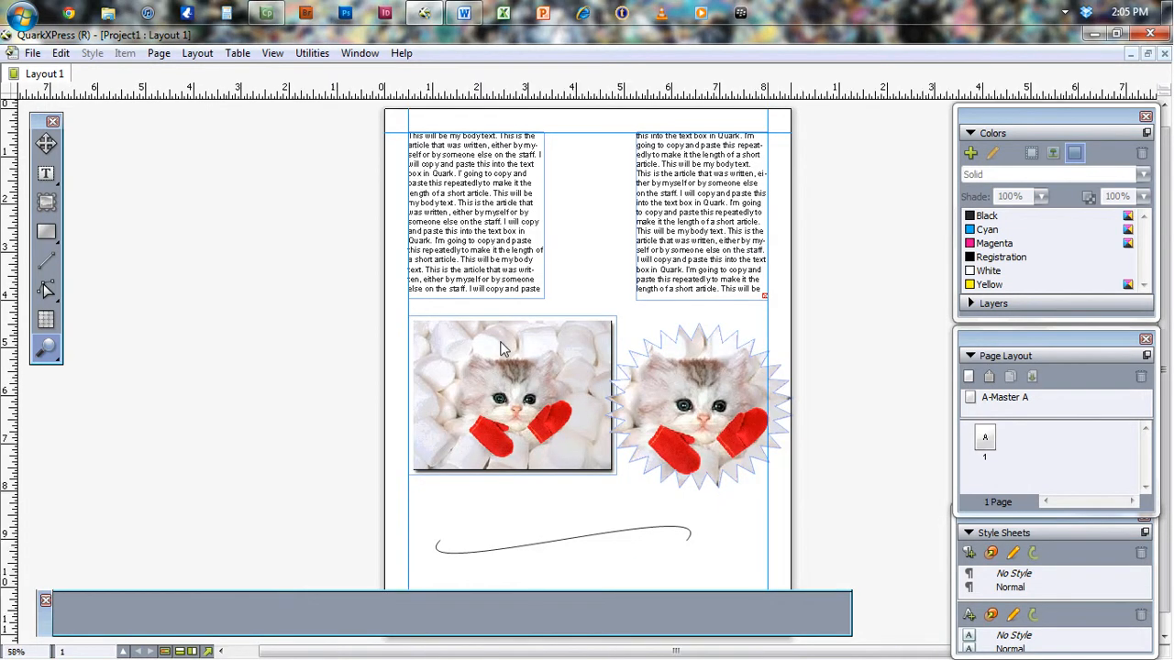
key("ctrl+1")
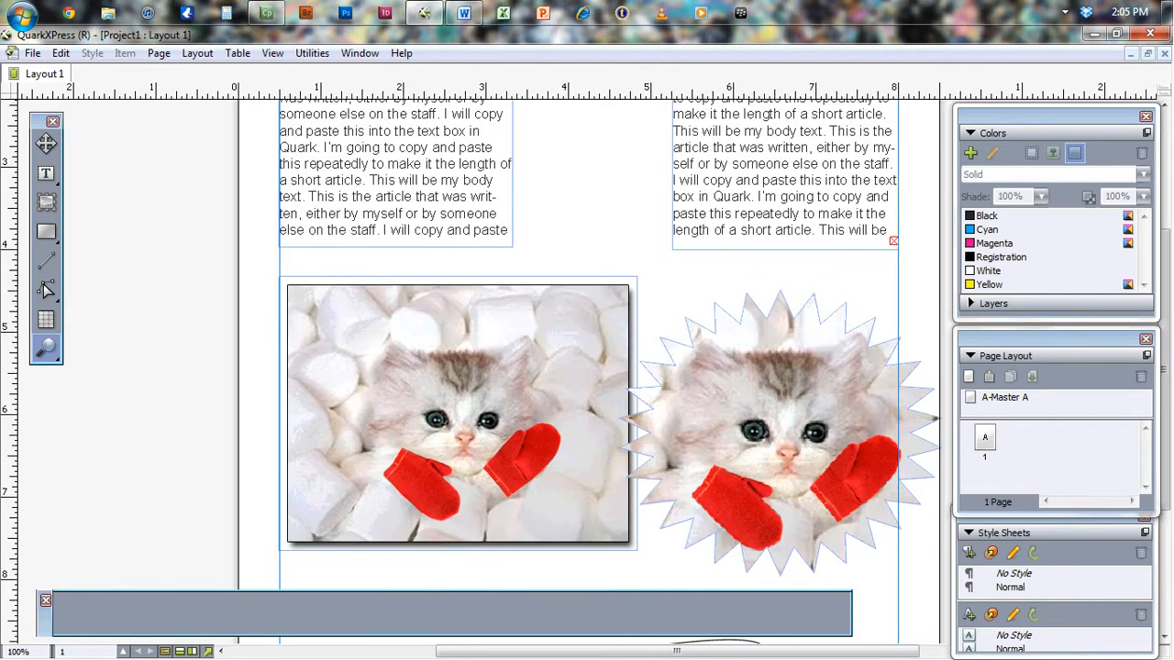
key("ctrl+0")
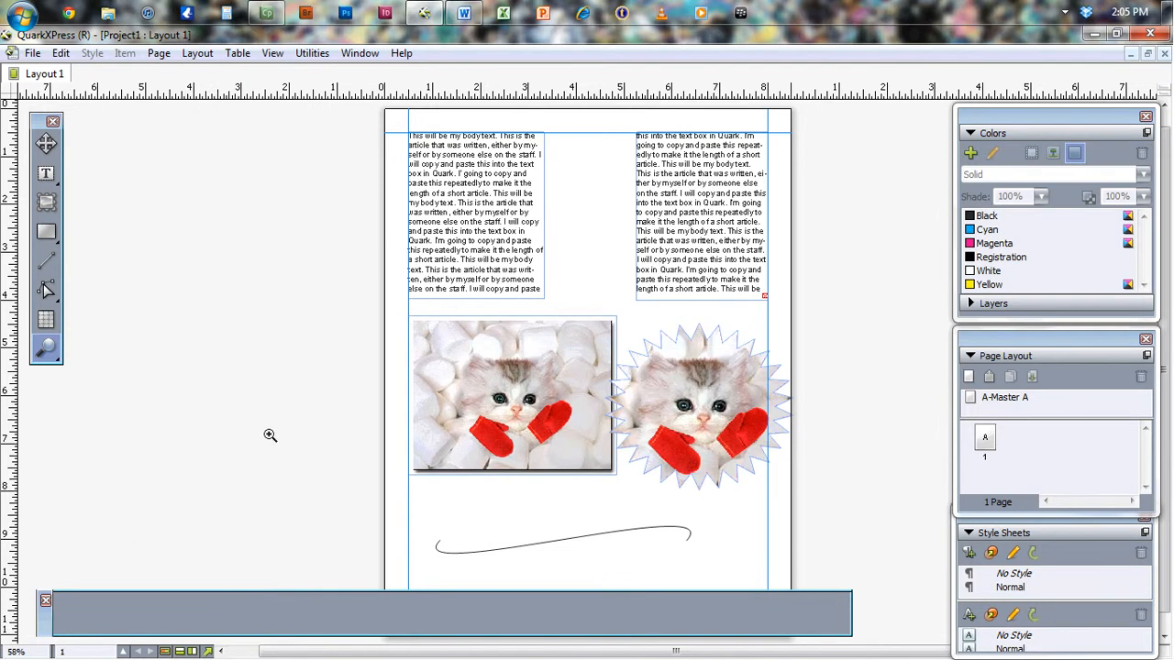
left_click_drag(474, 653, 506, 657)
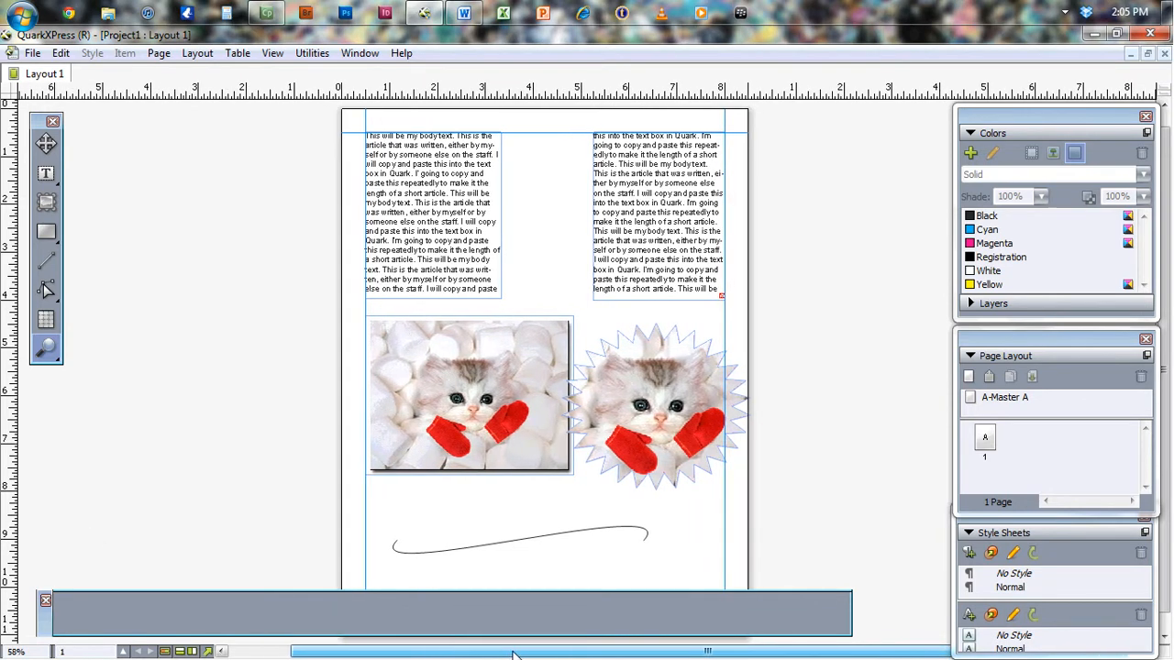
key("ctrl+1")
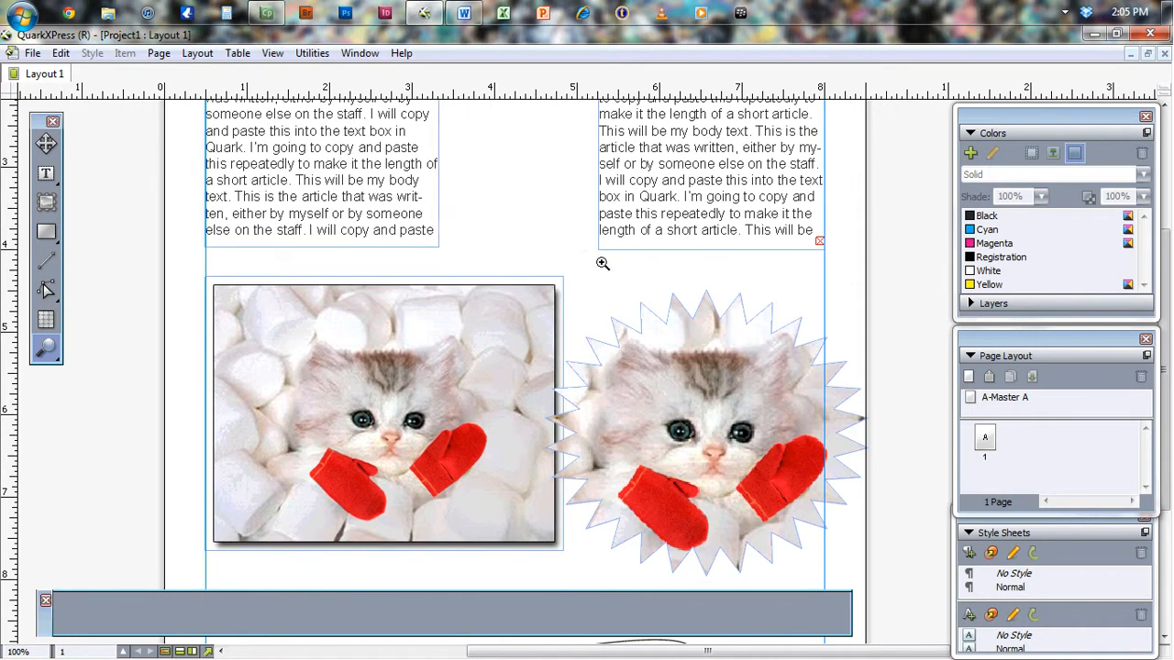
key("ctrl+0")
left_click(44, 145)
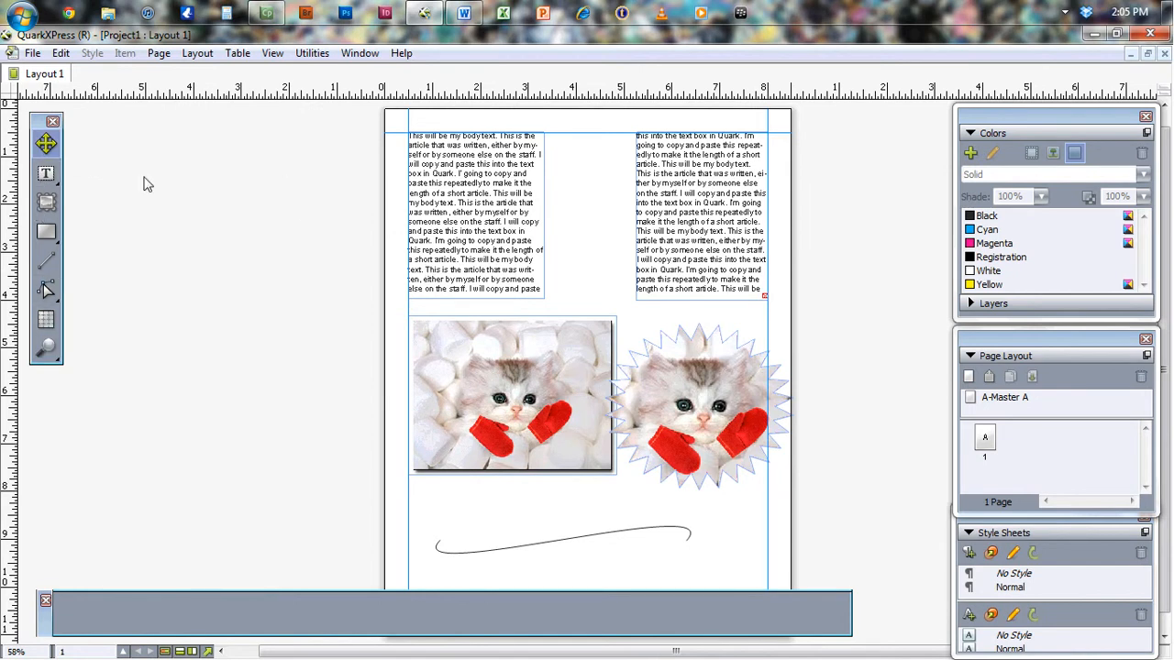
key("ctrl+1")
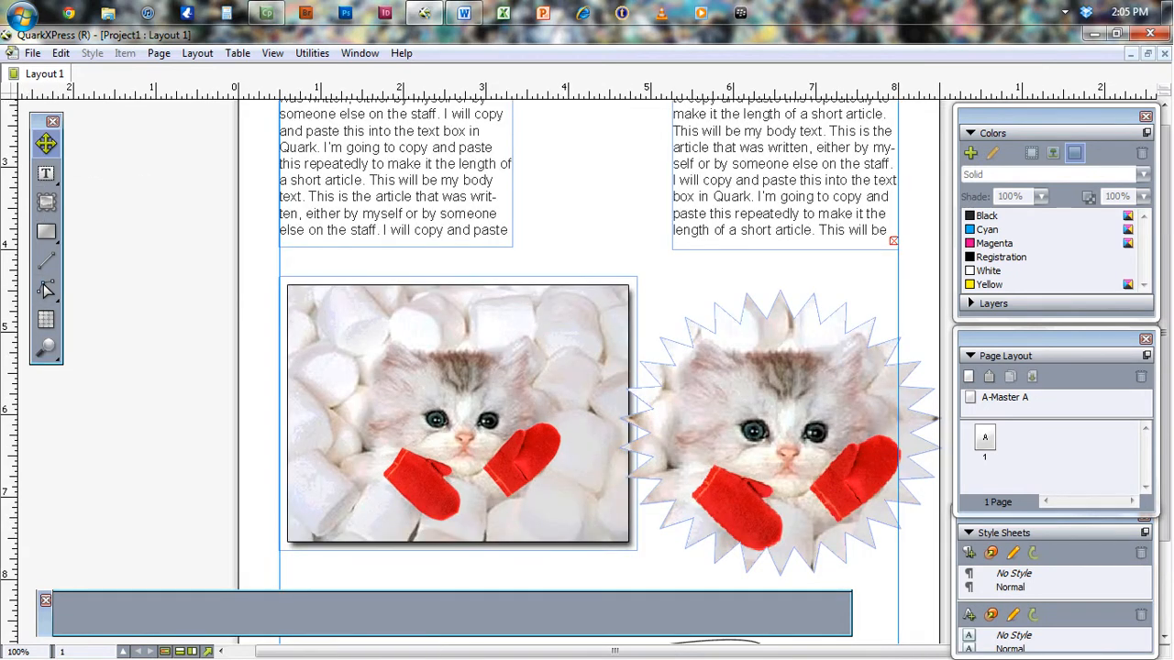
key("ctrl+0")
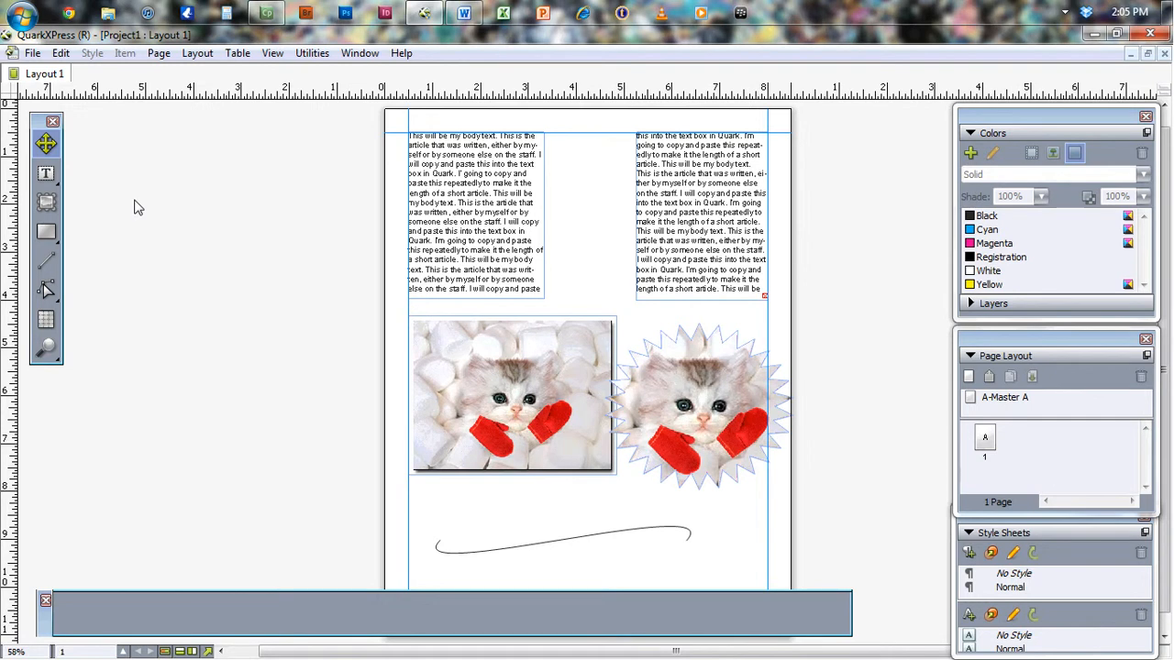
Step: Delete the curved line, the starburst picture and the rectangular kitten picture from the page
left_click(46, 174)
left_click(493, 549)
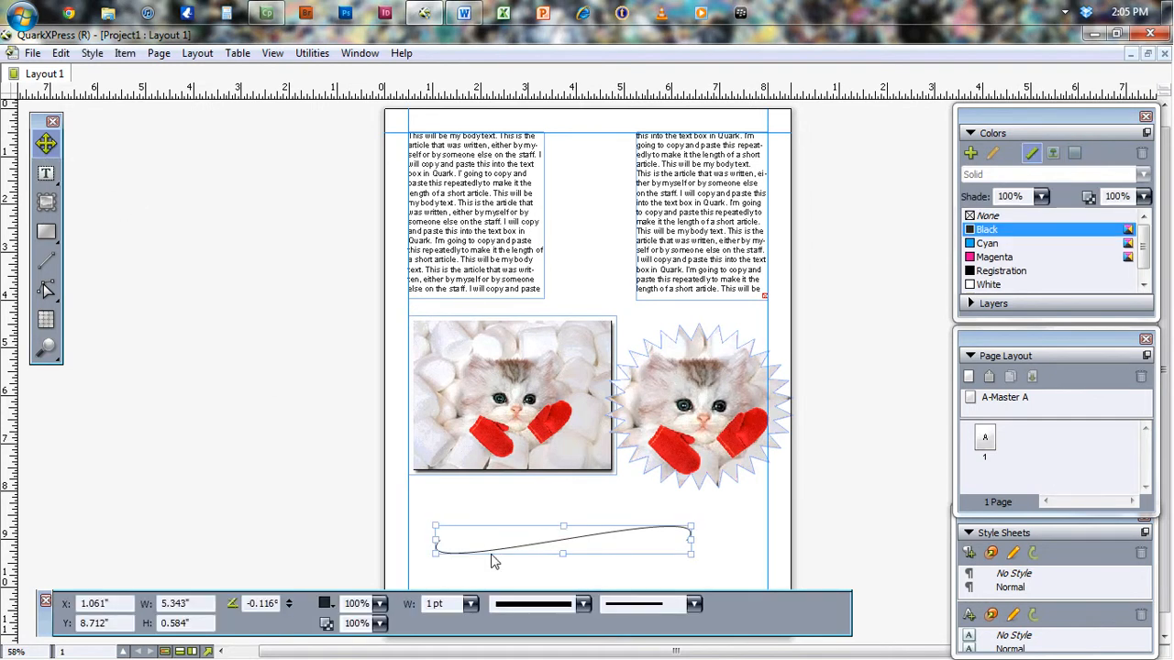
key("Delete")
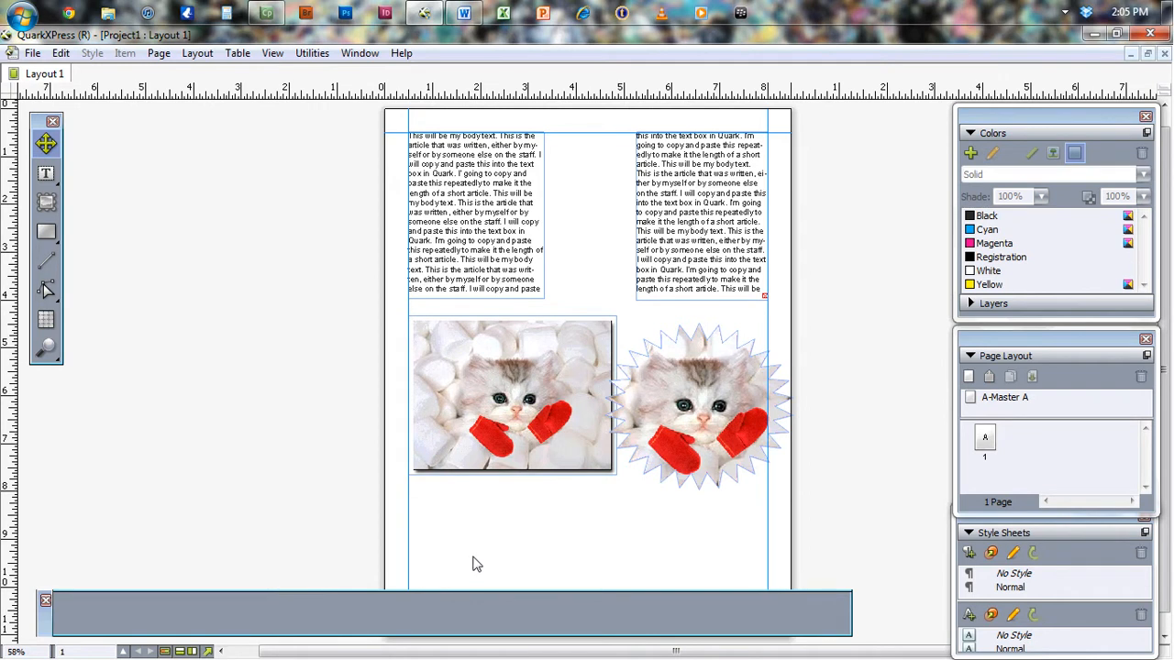
left_click(729, 394)
key("Delete")
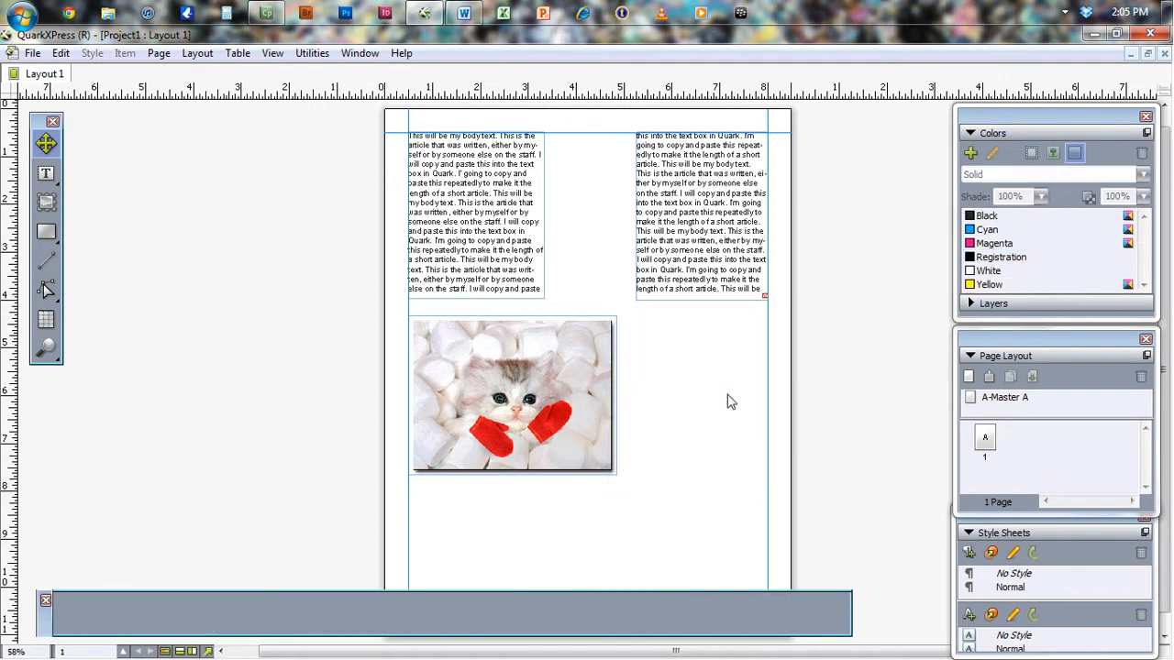
left_click(519, 381)
key("Delete")
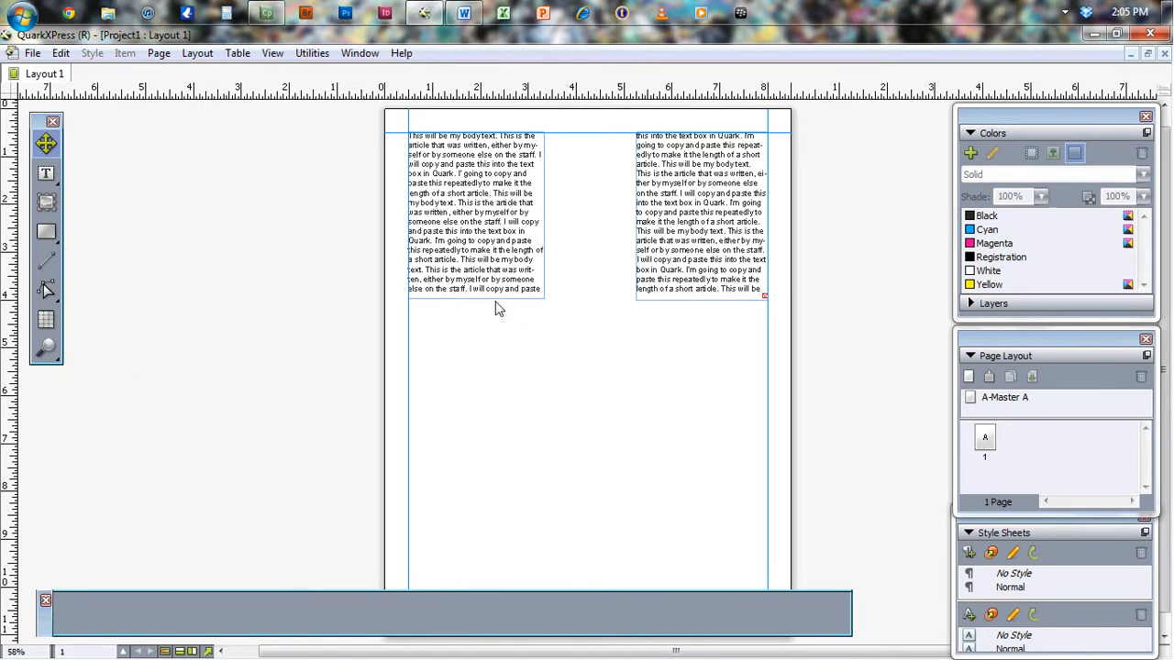
Step: Enlarge the left article text box to about 4.53 inches wide and 4.74 inches high
key("ctrl+1")
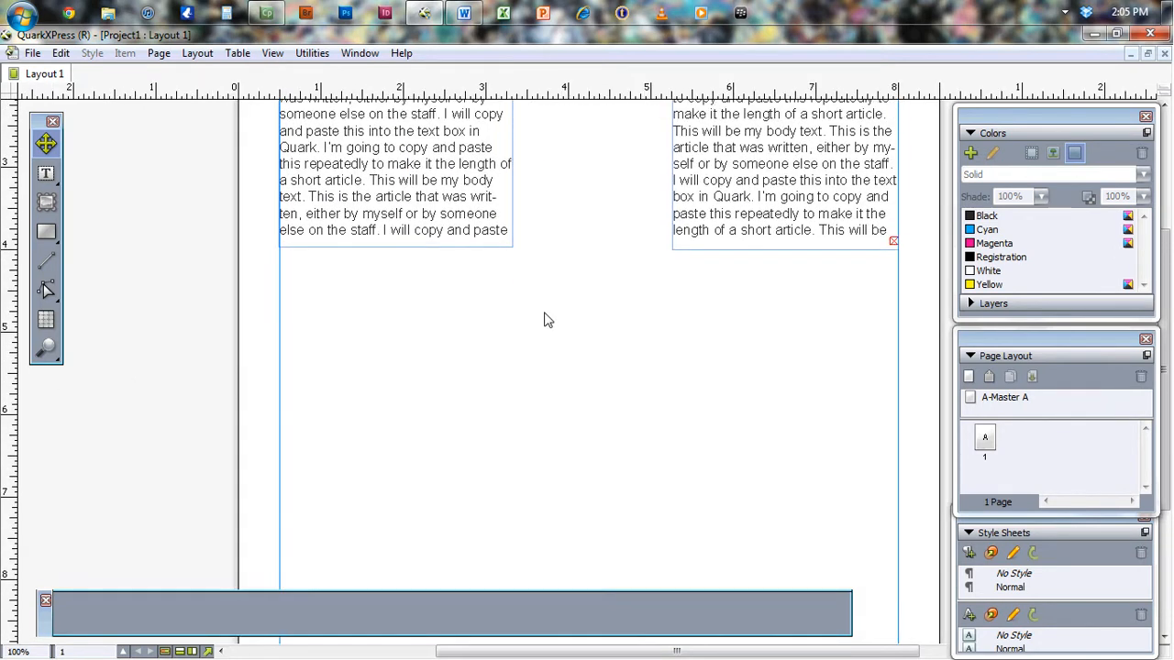
scroll(544, 320, "up", 5)
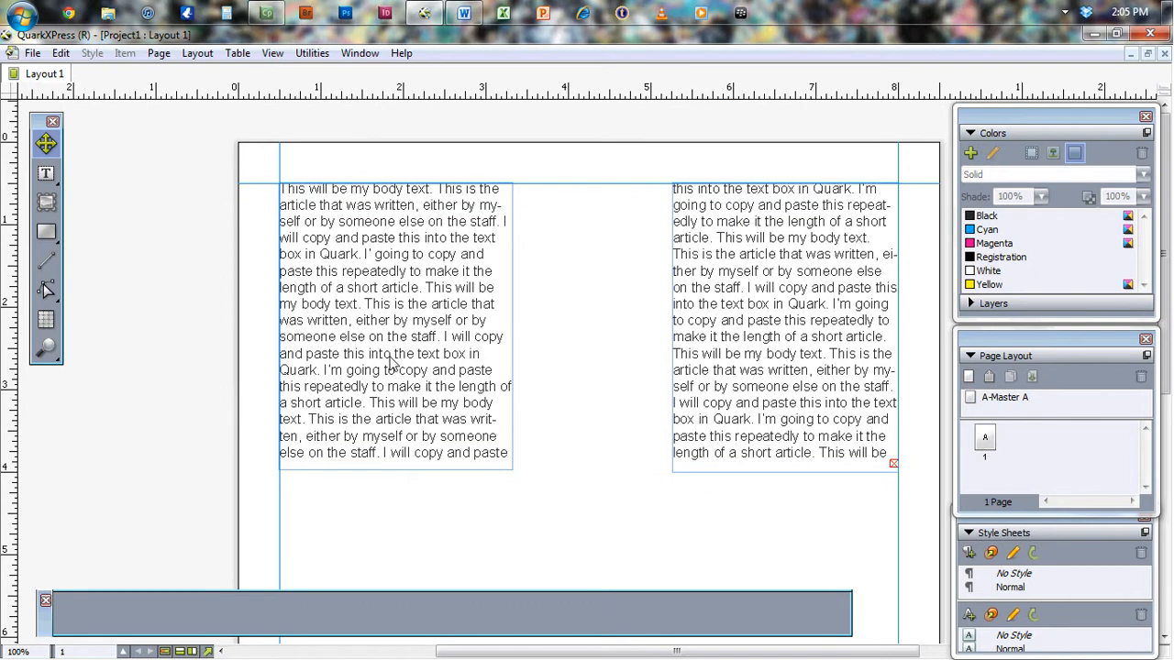
left_click(392, 362)
left_click_drag(511, 327, 618, 327)
left_click_drag(449, 471, 449, 552)
left_click_drag(618, 369, 655, 369)
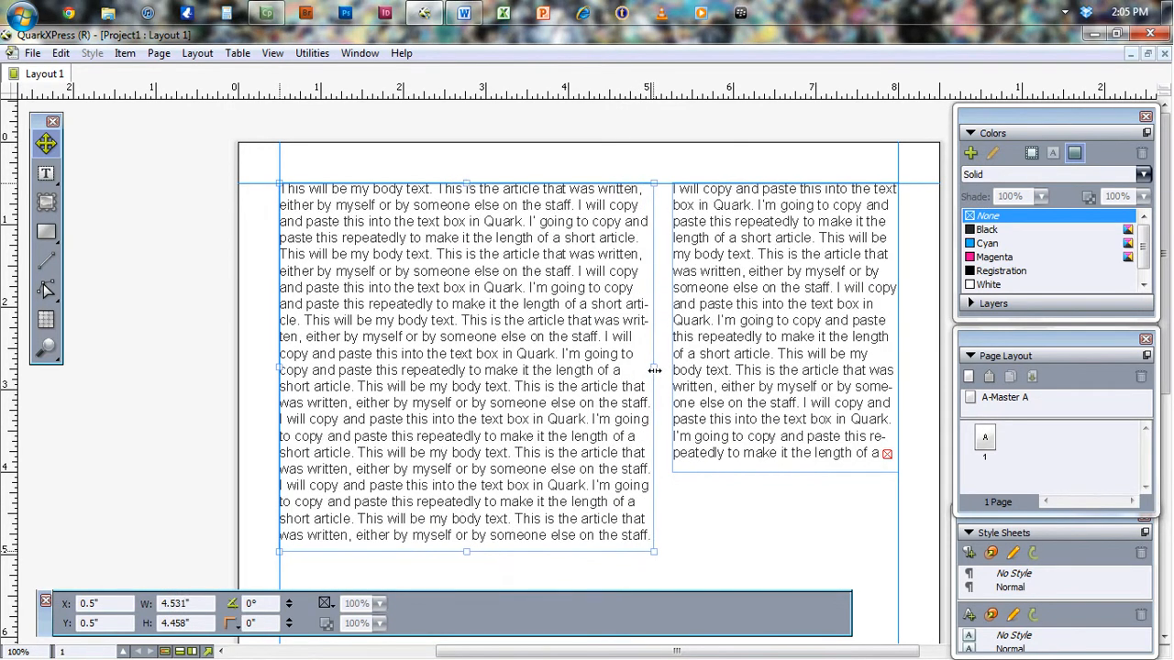
left_click_drag(466, 552, 475, 576)
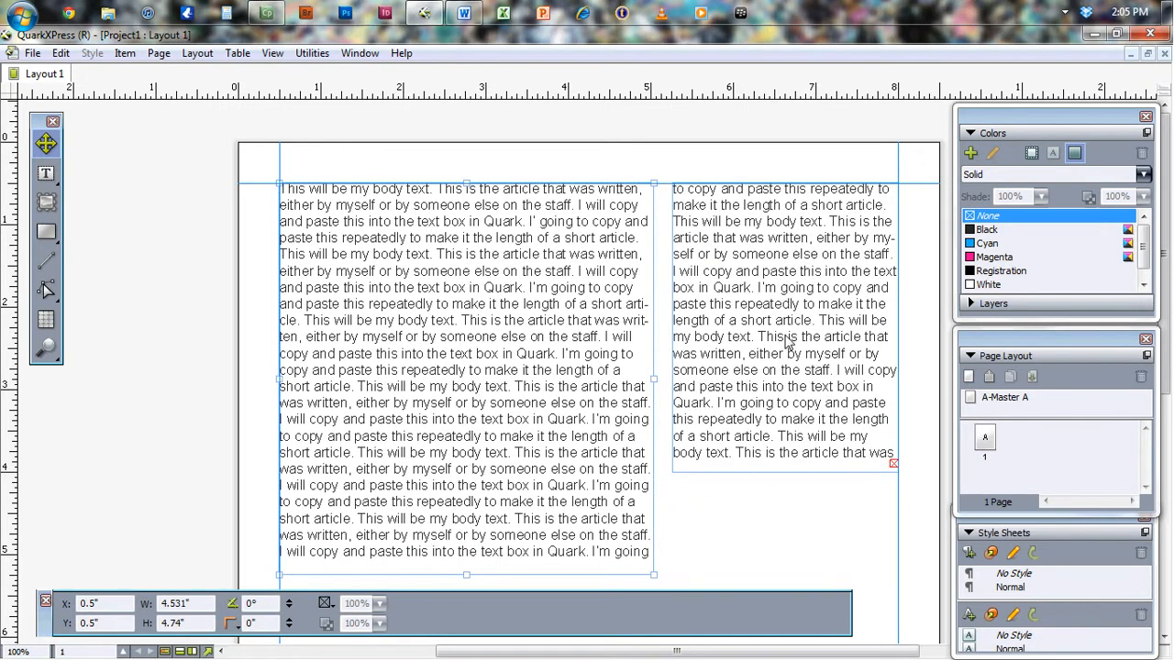
Step: Shorten the right article text box to a height of about 3.03 inches
left_click(785, 470)
left_click_drag(786, 471, 794, 437)
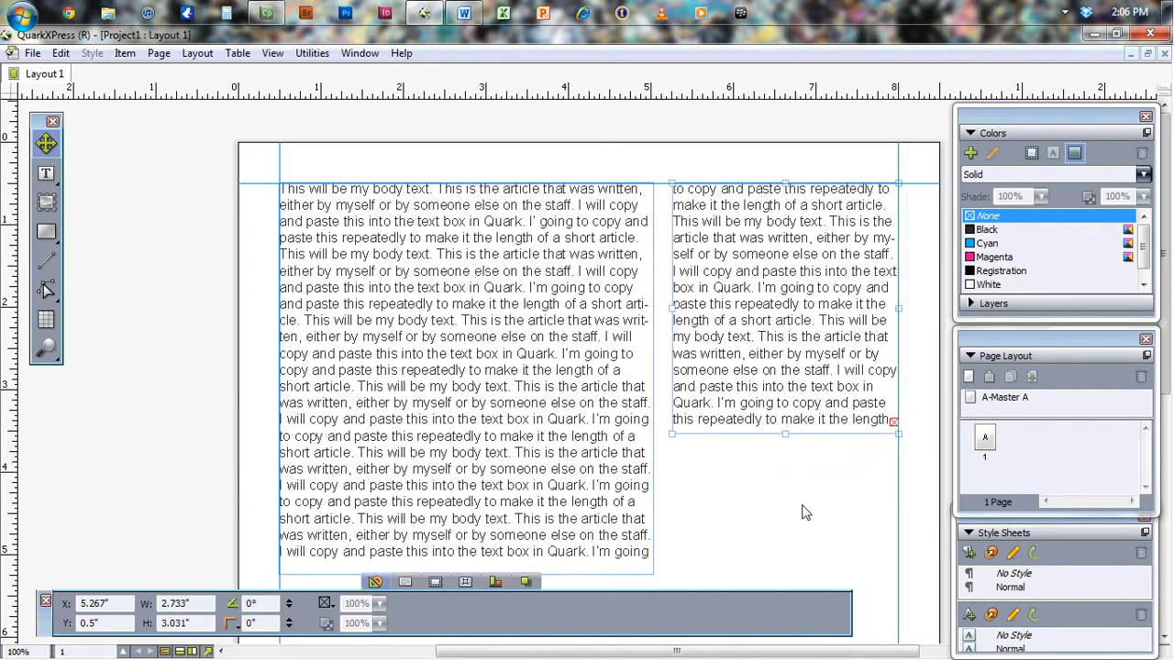
scroll(800, 505, "down", 1)
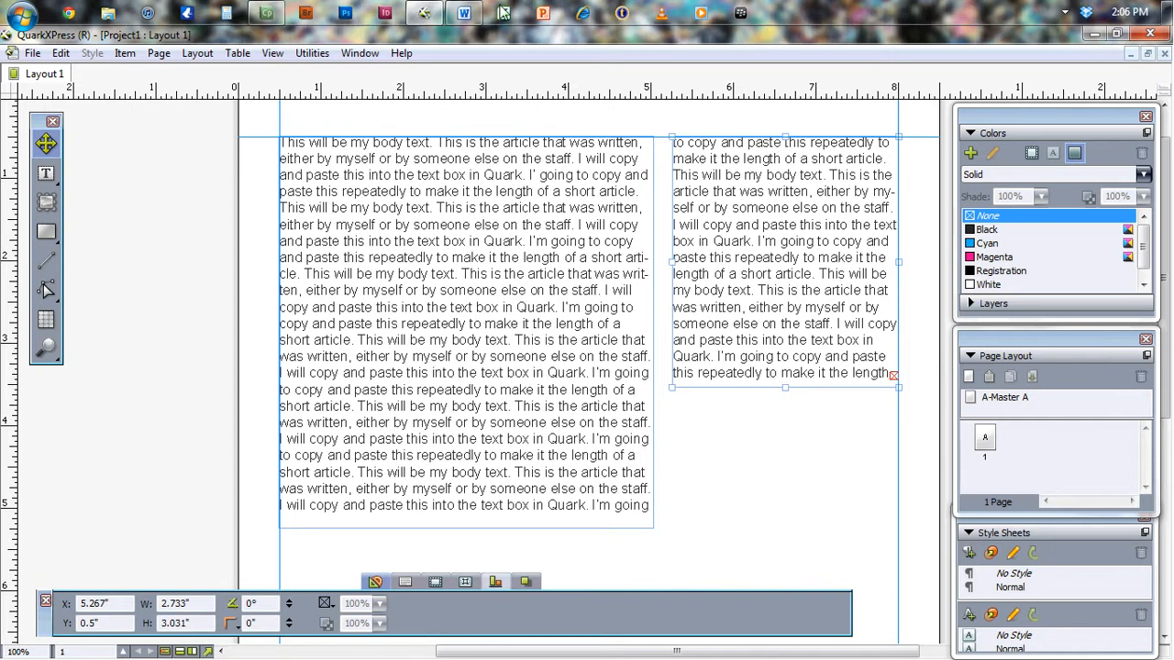
Step: Close the Measurements palette and bring it back on screen
left_click(46, 602)
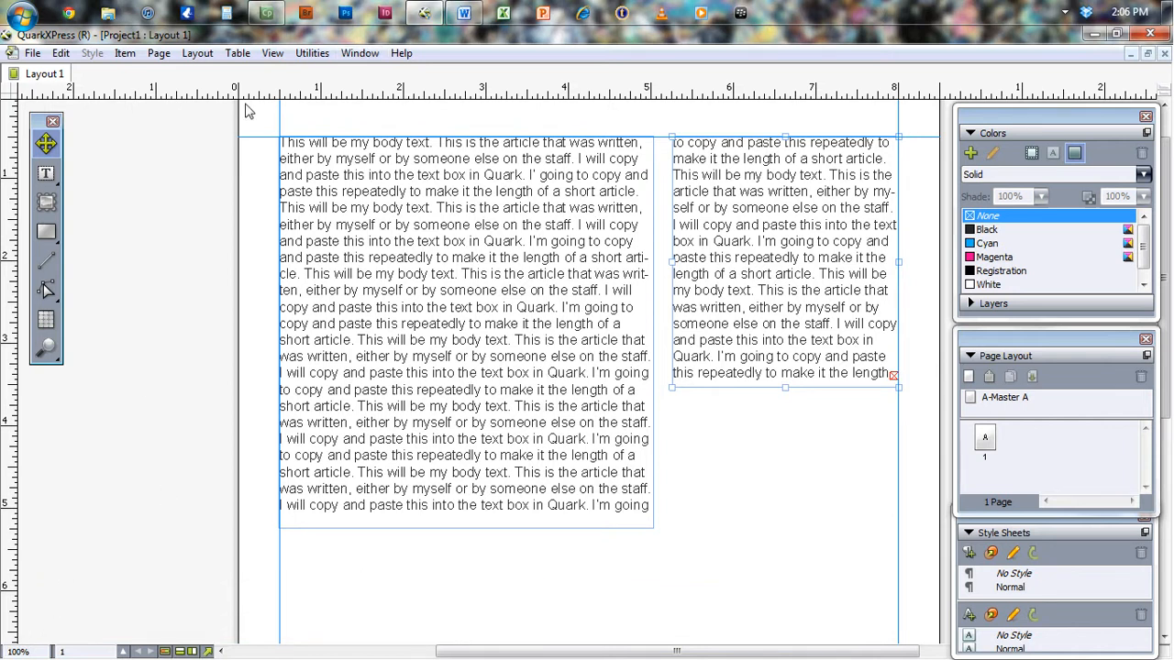
left_click(360, 52)
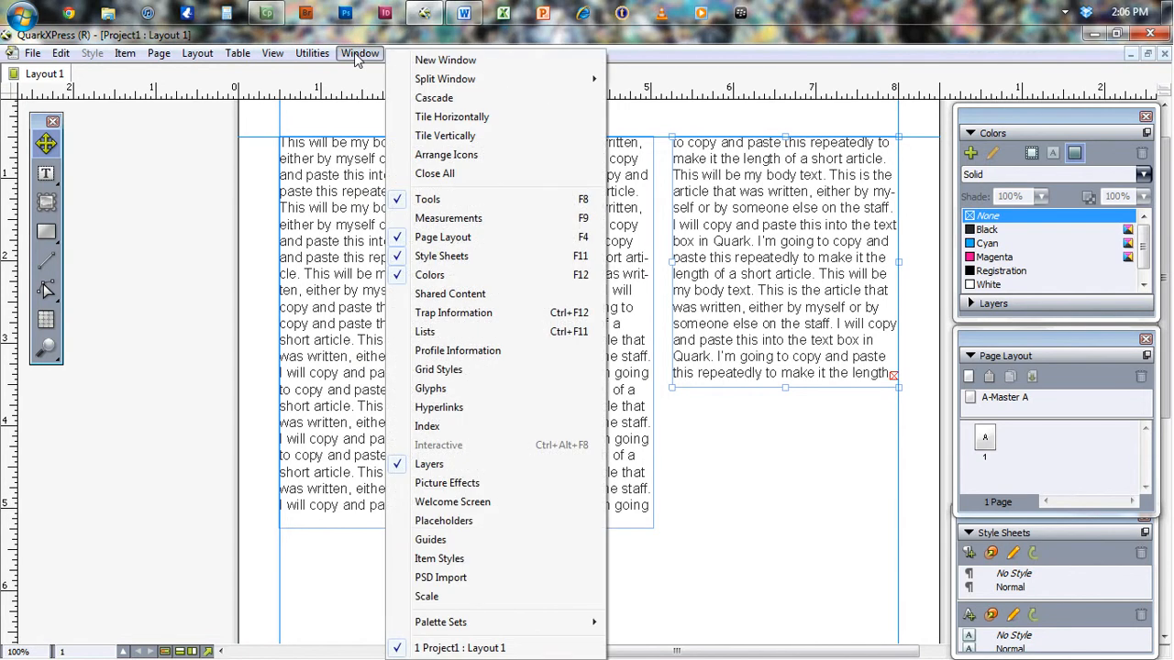
left_click(595, 221)
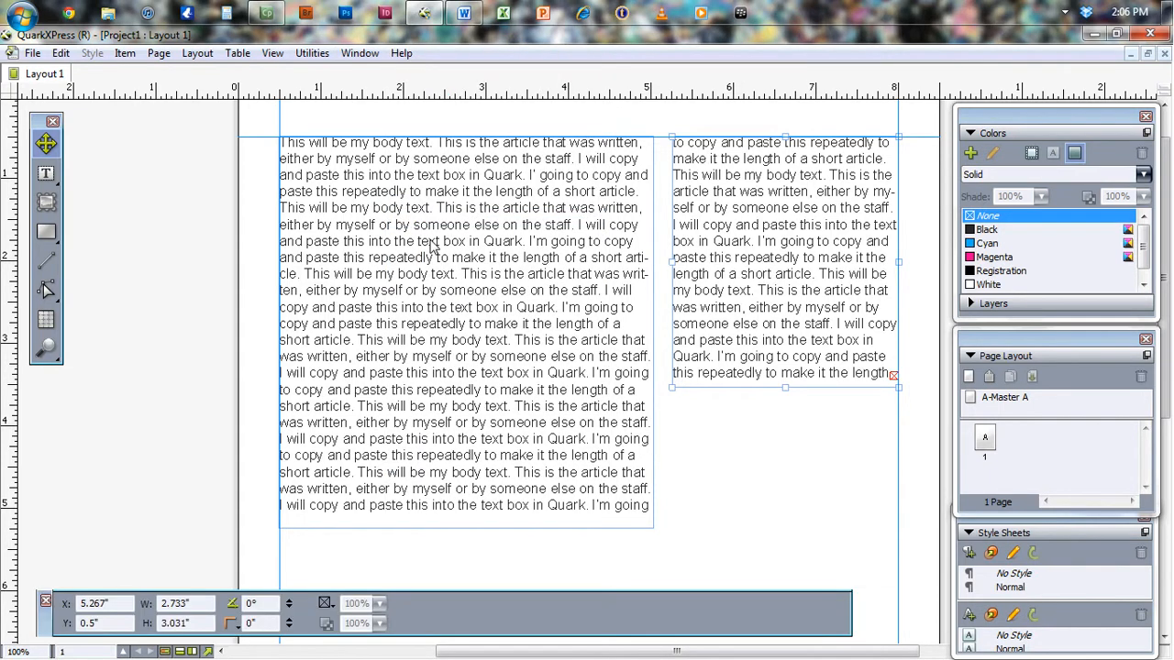
Step: Activate the left text box with the Text Content tool, deselect it, and reactivate it to show its text settings in the Measurements palette
left_click(477, 222)
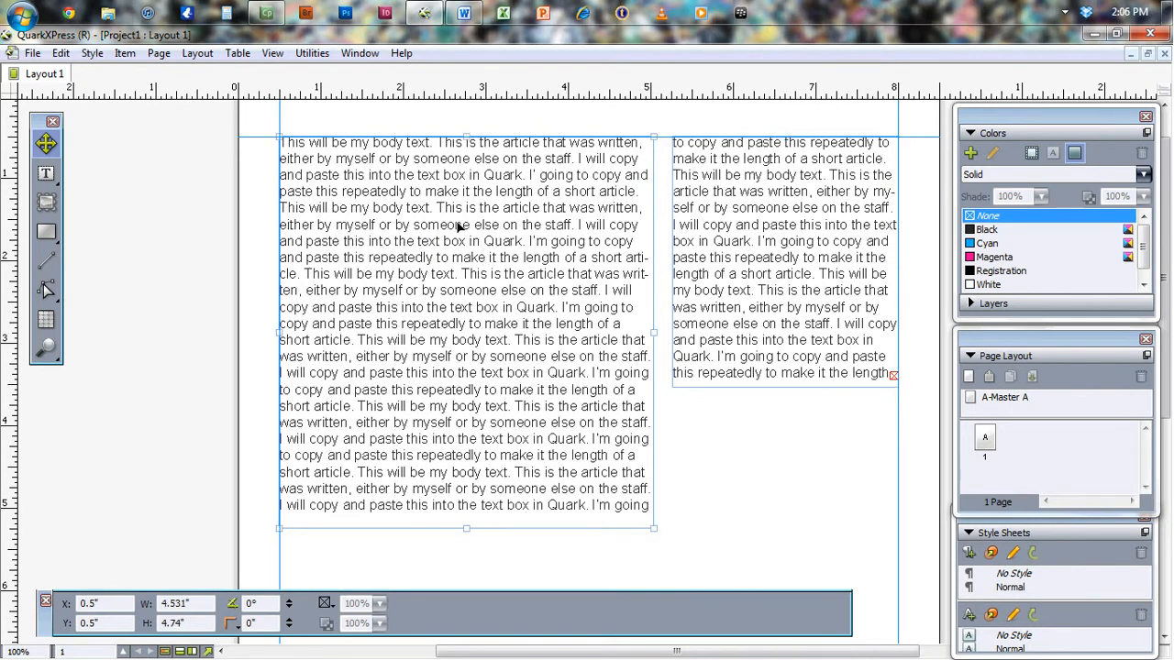
double_click(463, 225)
left_click_drag(392, 175, 435, 309)
left_click(368, 163)
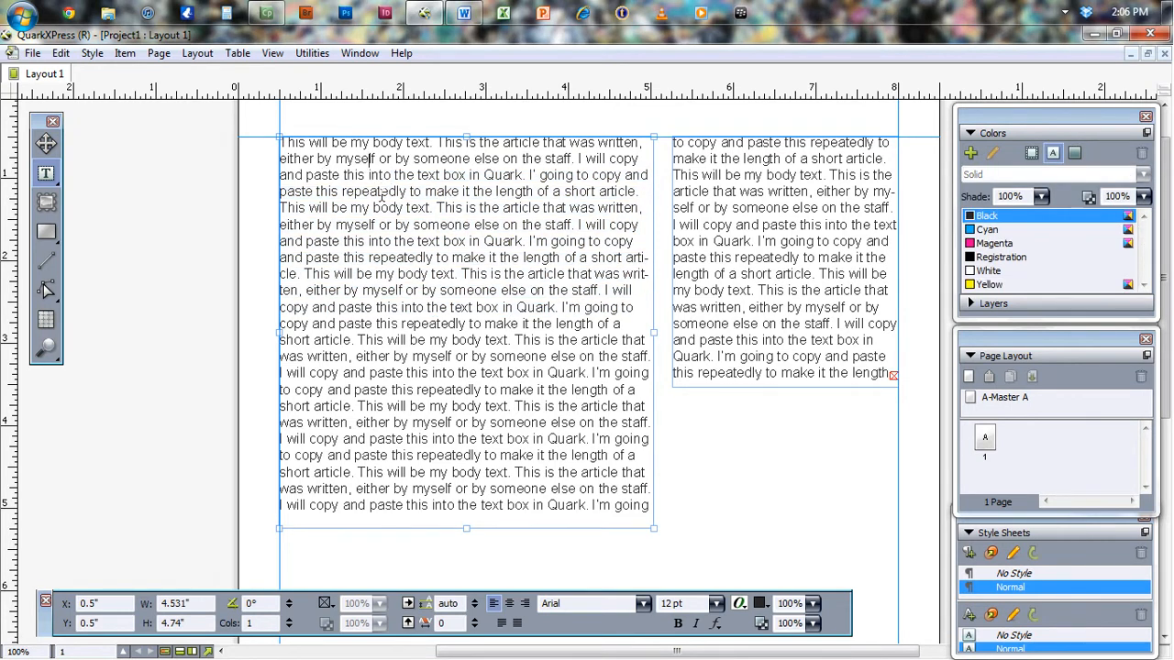
left_click(757, 472)
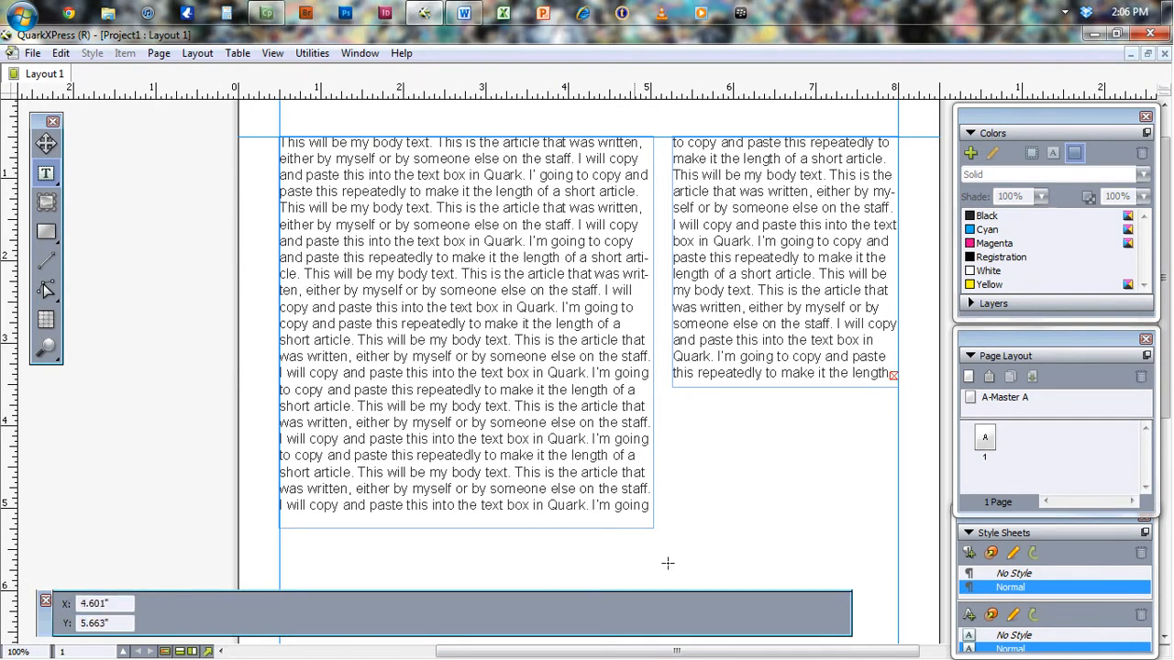
left_click(460, 342)
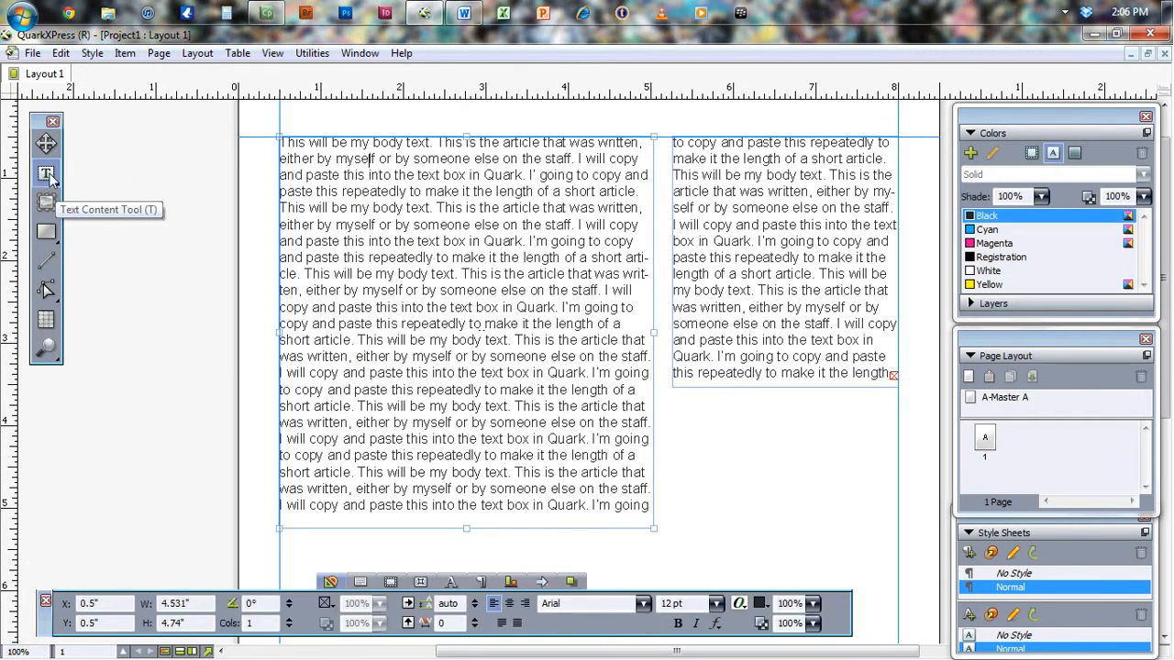
Step: Try rotating the left text box to 10° and return its angle to 0°
left_click_drag(386, 179, 511, 277)
left_click(471, 396)
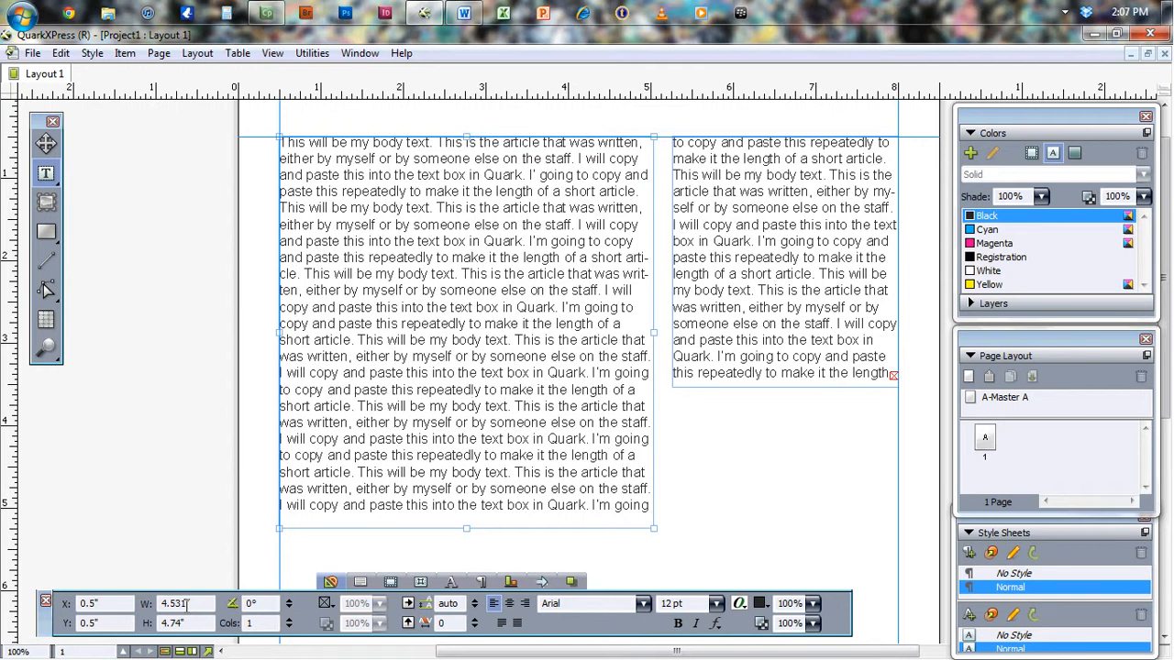
type("10")
key("Return")
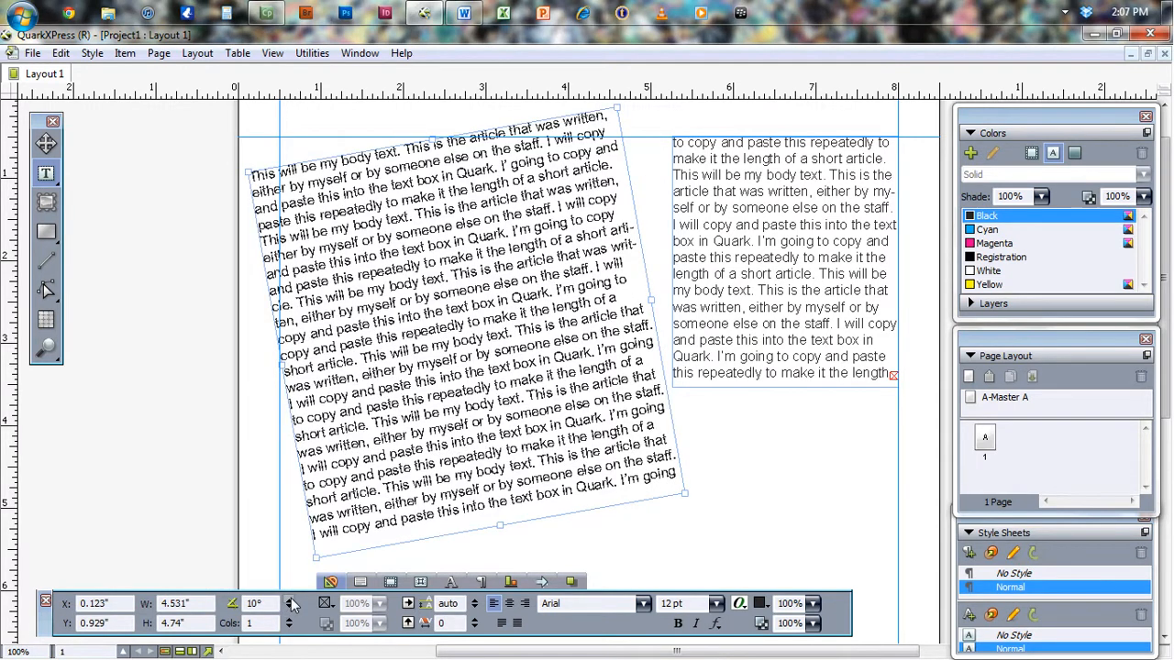
left_click(290, 601)
left_click(289, 612)
left_click(290, 612)
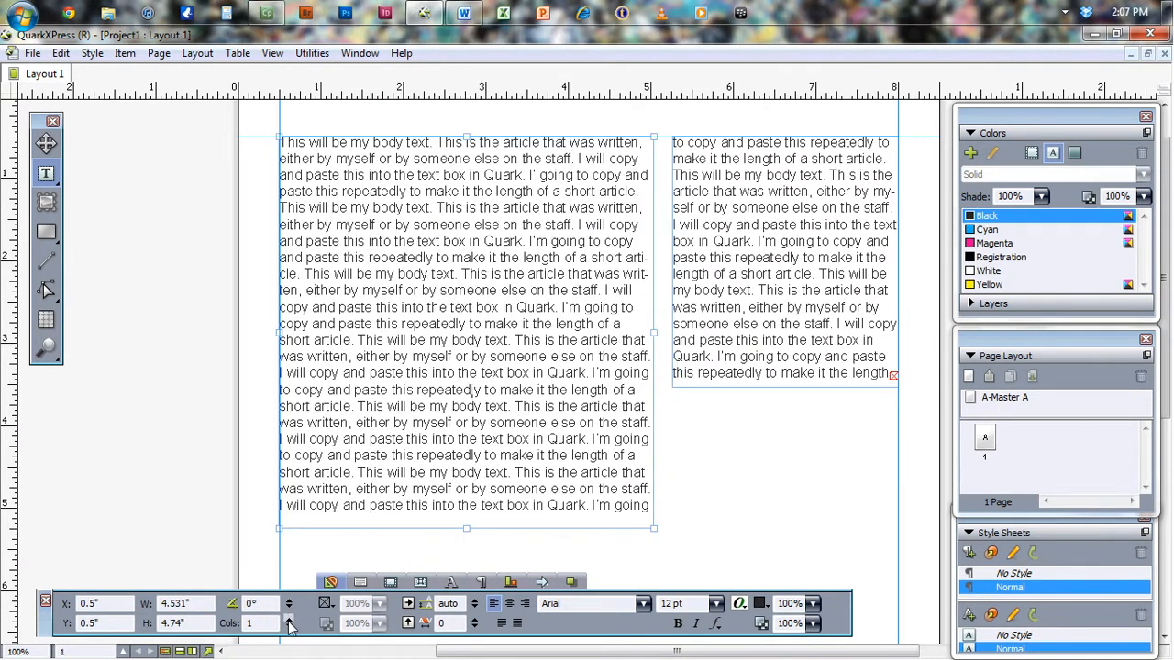
Step: Try splitting the left text box into two, three and four columns, and return it to one column
left_click(289, 621)
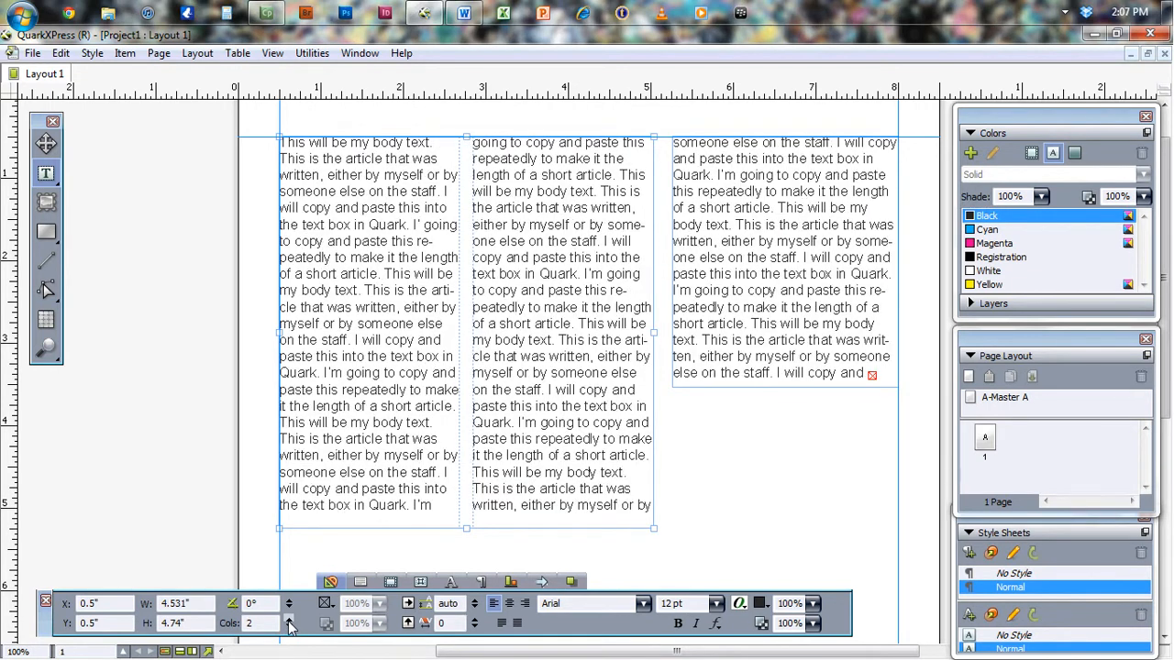
left_click(289, 621)
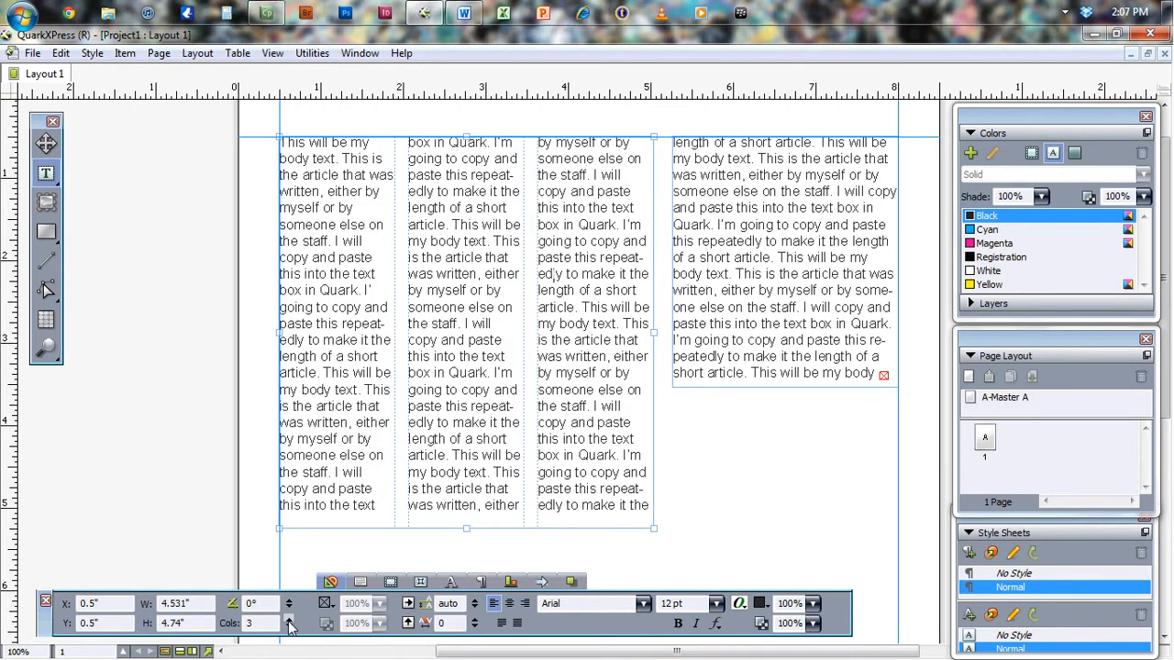
left_click(289, 627)
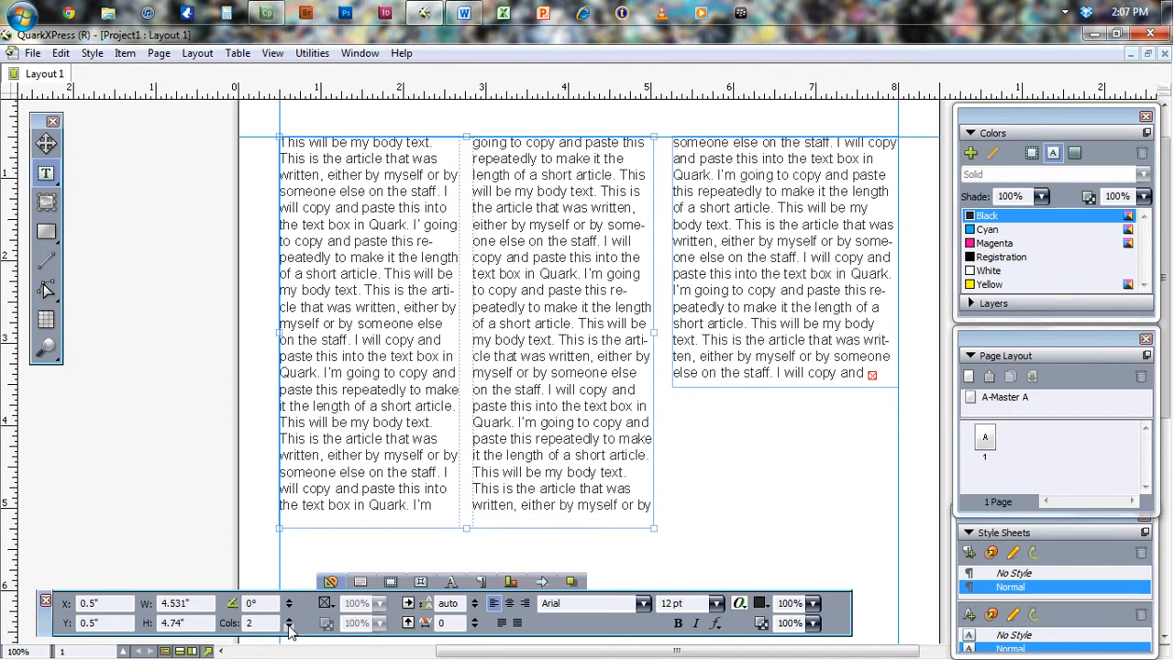
left_click(289, 628)
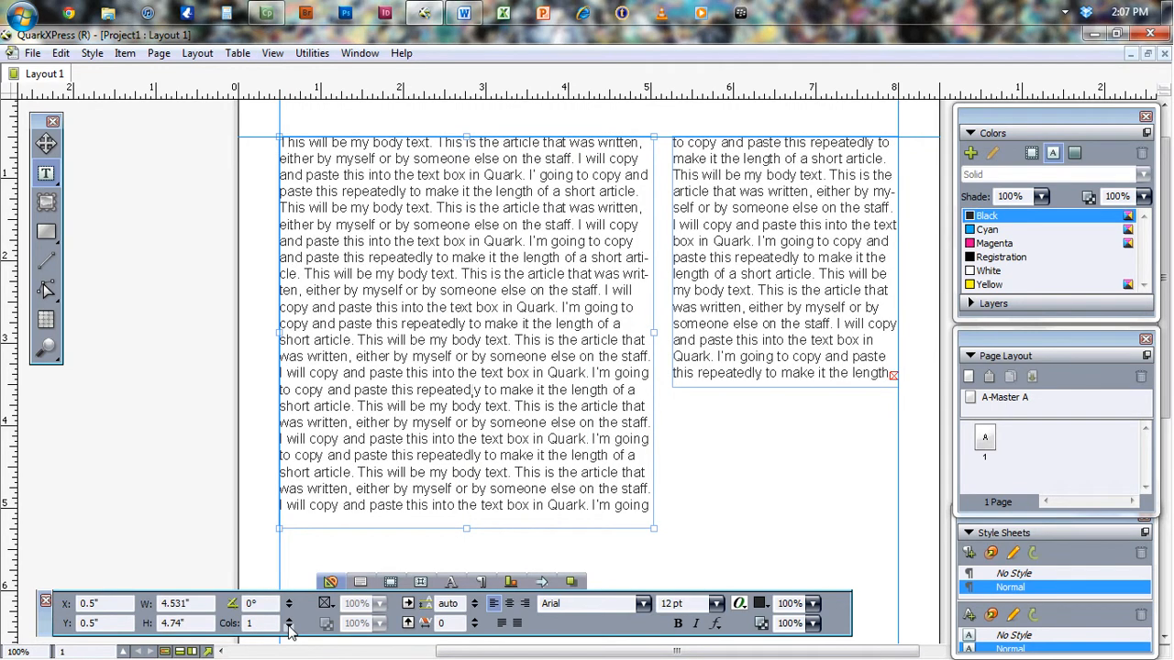
left_click(288, 621)
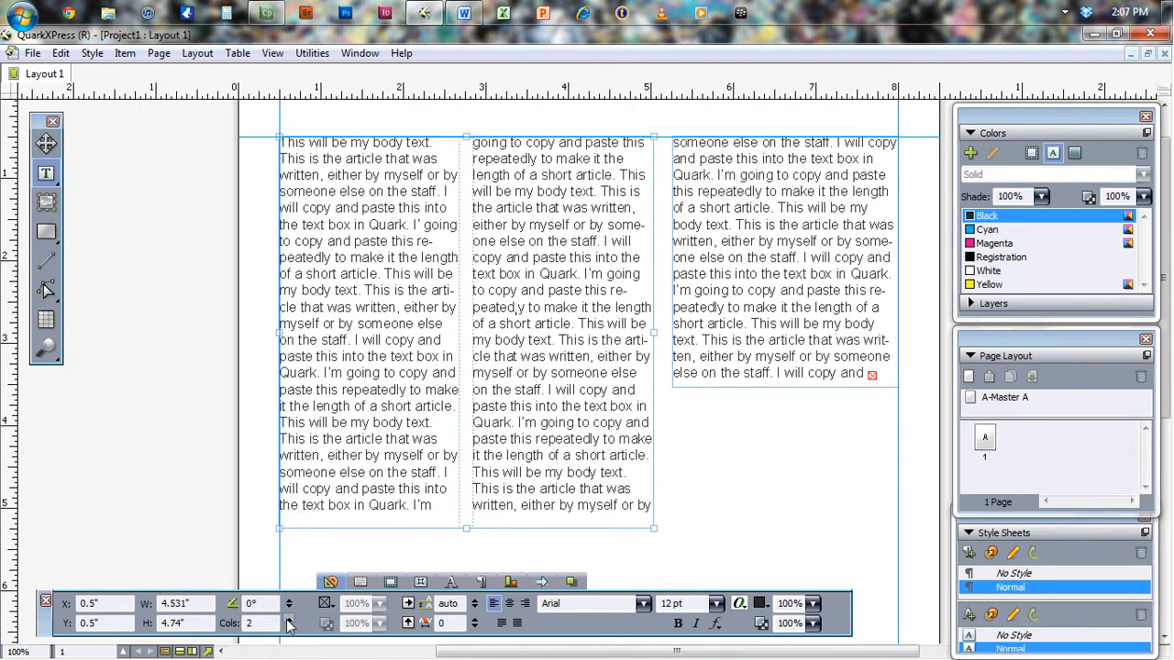
left_click(288, 621)
left_click(288, 620)
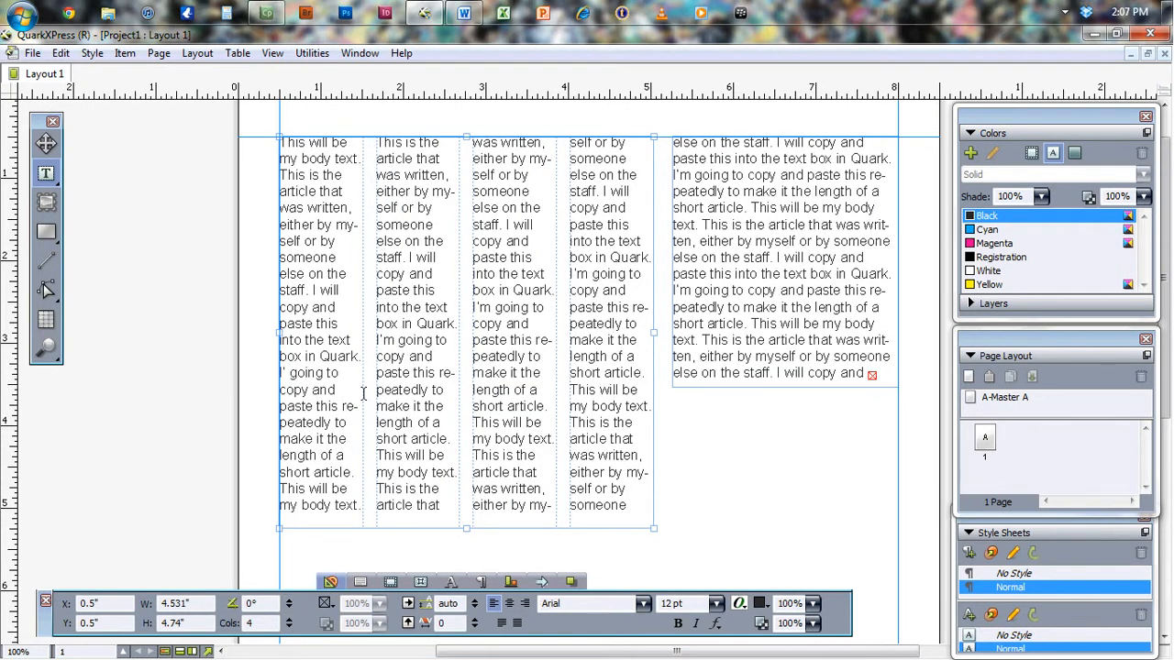
left_click(287, 627)
left_click(287, 627)
left_click(287, 627)
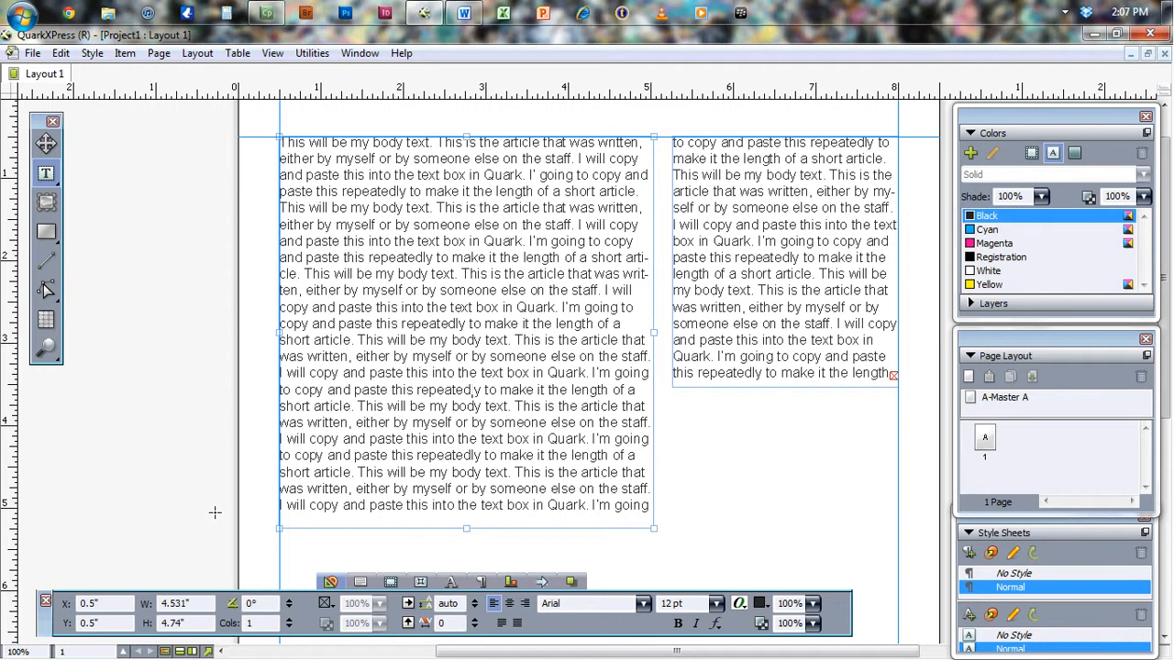
Step: Try a cyan background at 41% shade on the left text box and reset the background color to None
left_click(329, 613)
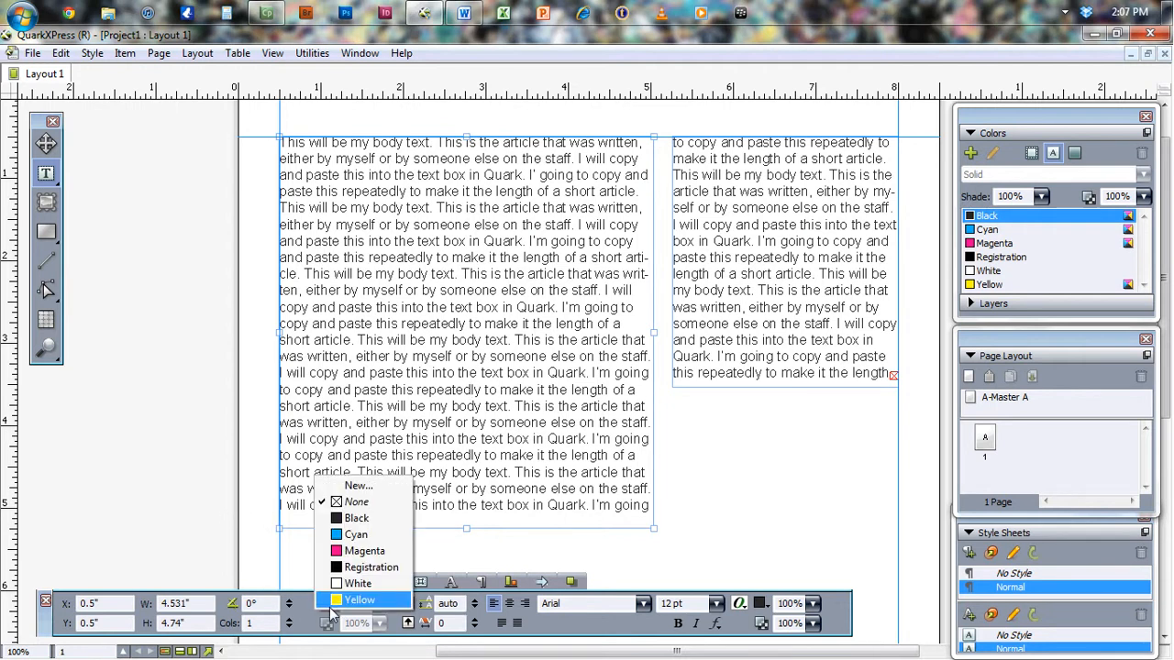
left_click(353, 535)
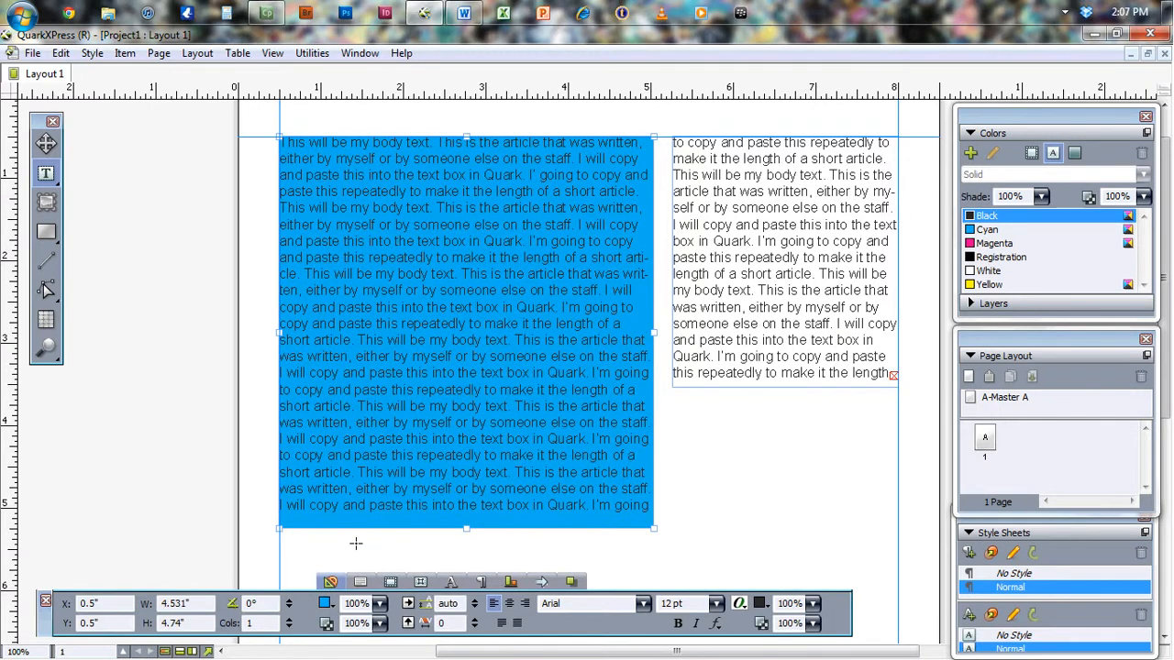
left_click(380, 606)
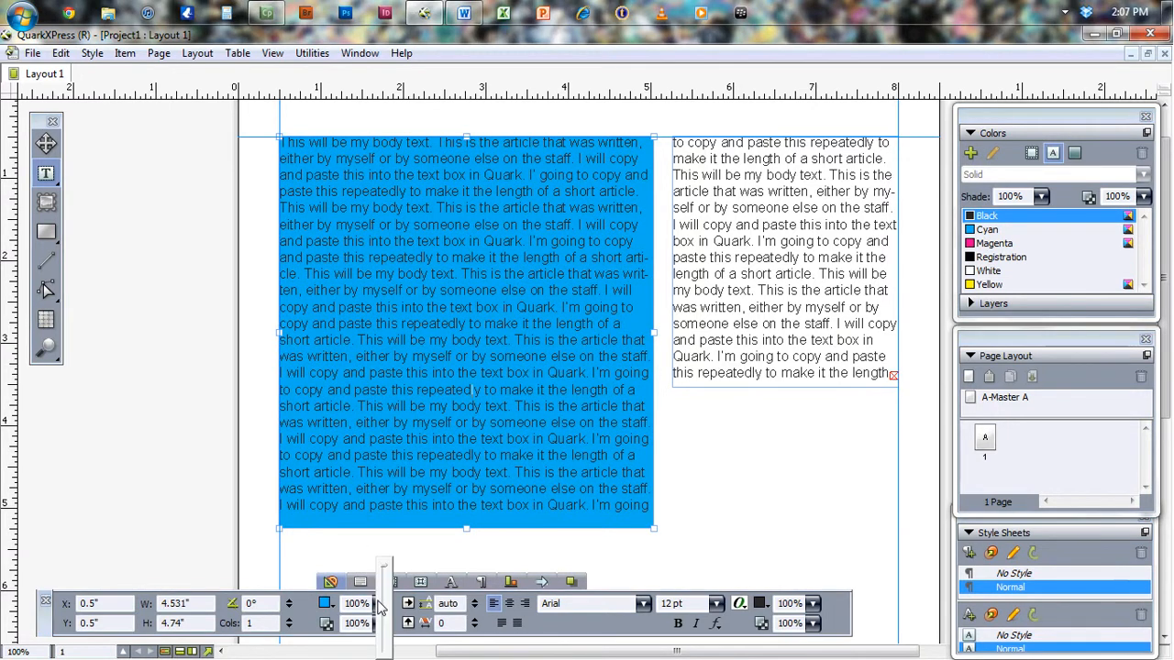
left_click_drag(383, 572, 385, 623)
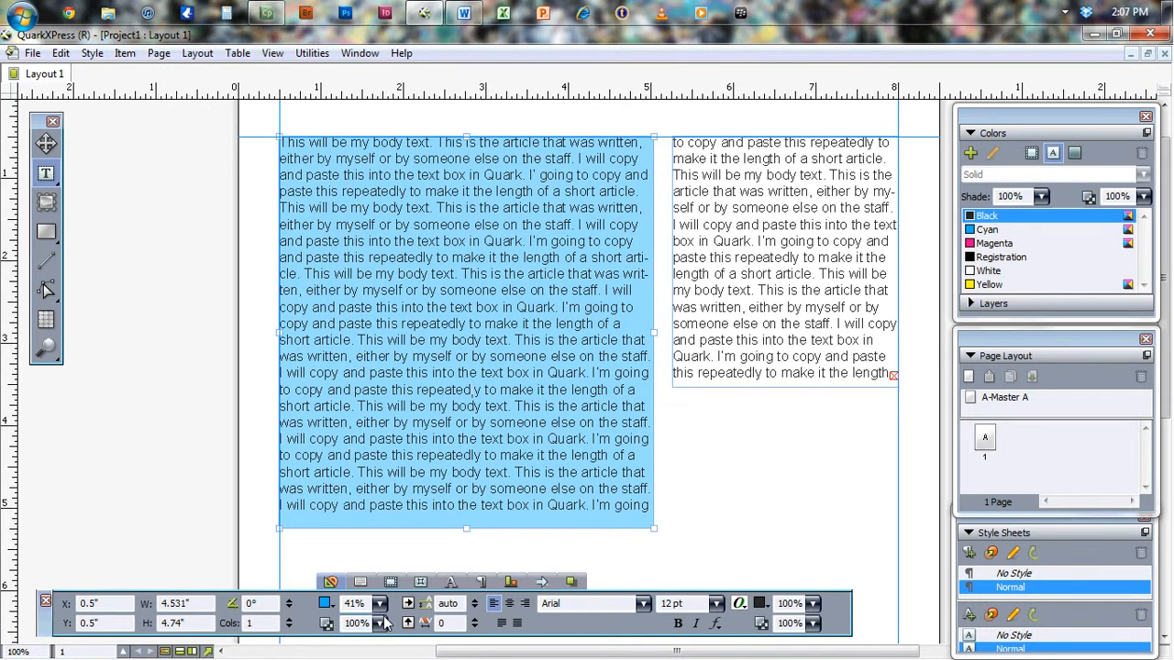
left_click(326, 604)
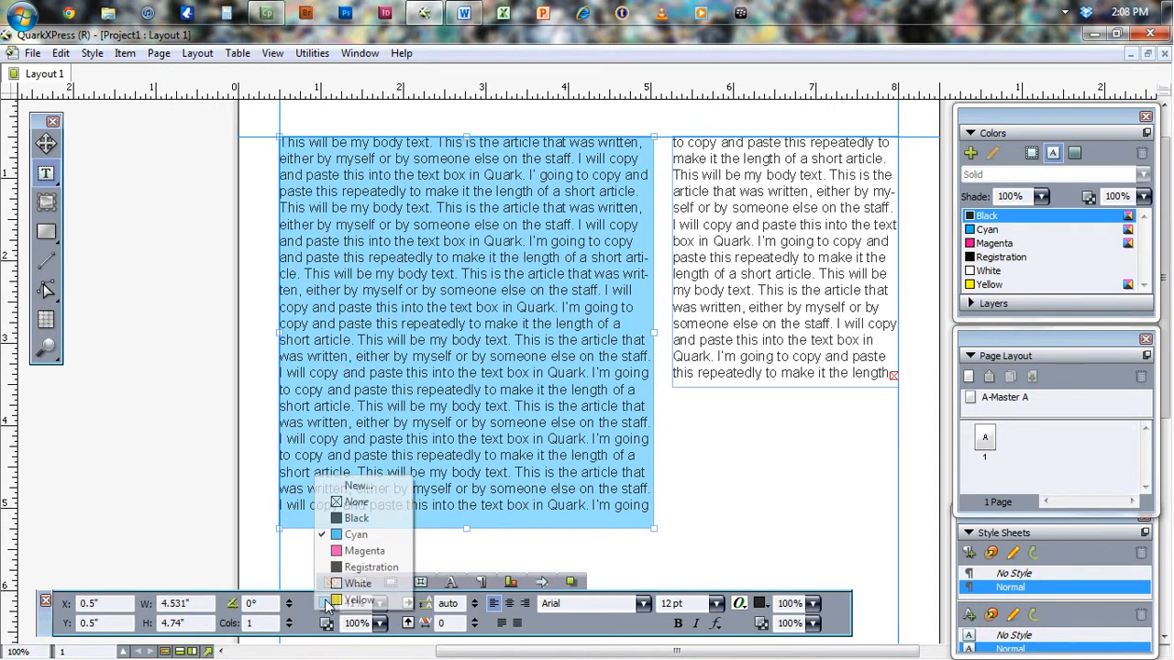
left_click(353, 502)
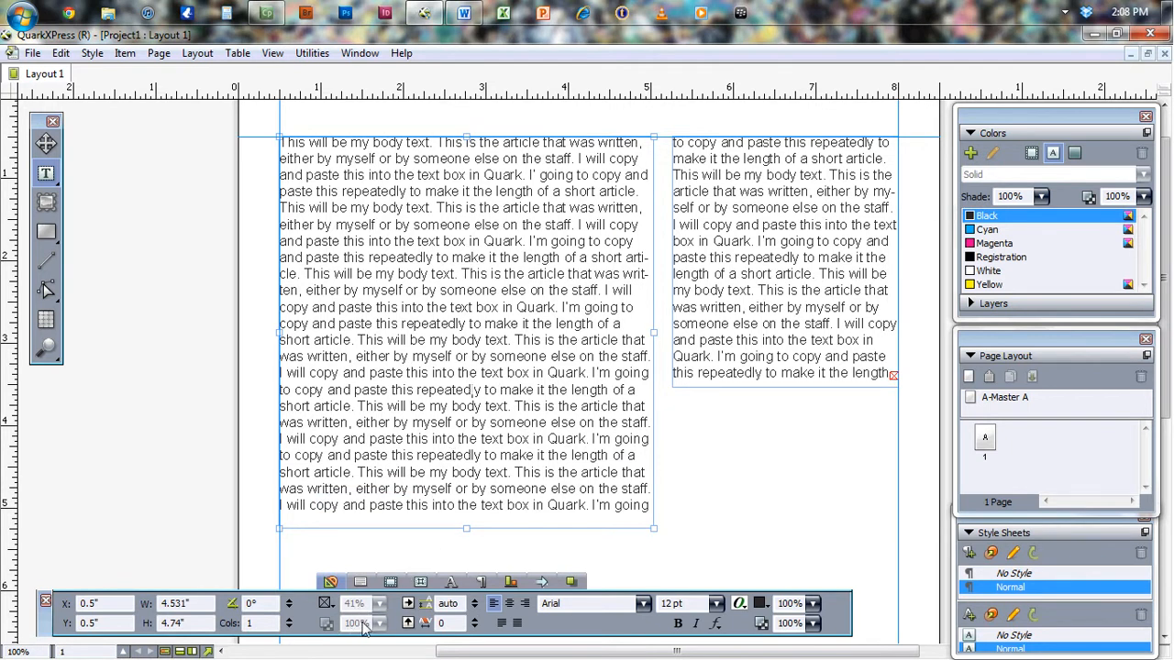
Step: Try flipping the left text box's contents horizontally and vertically, restoring the normal orientation each time
left_click(408, 605)
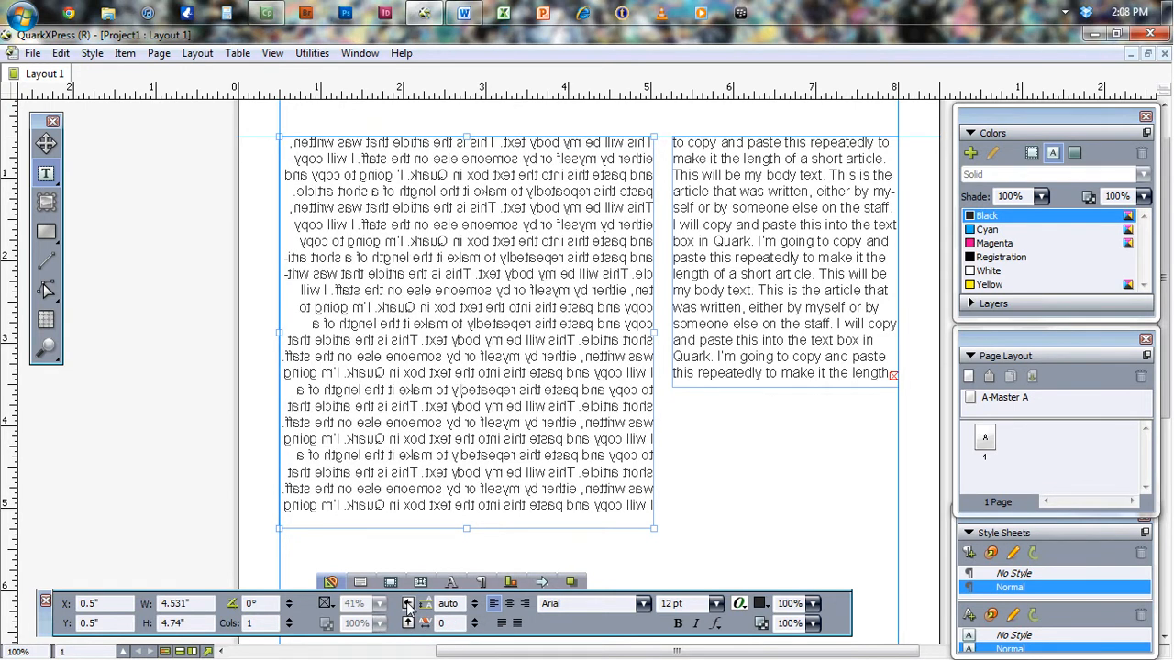
left_click(408, 605)
left_click(409, 624)
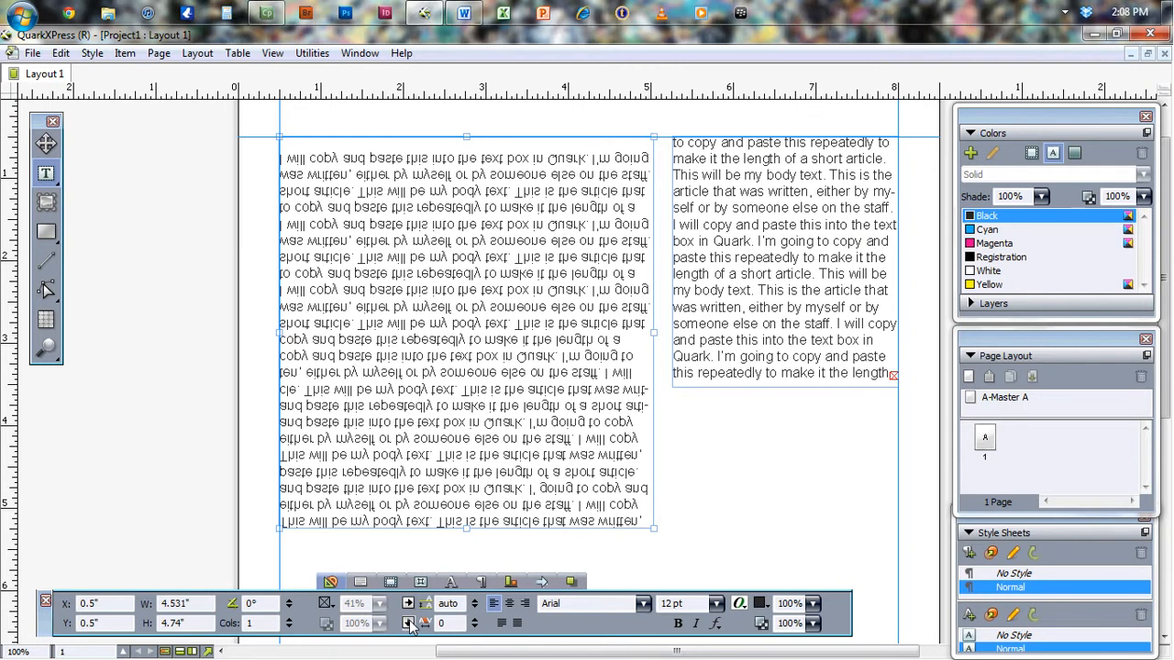
left_click(409, 623)
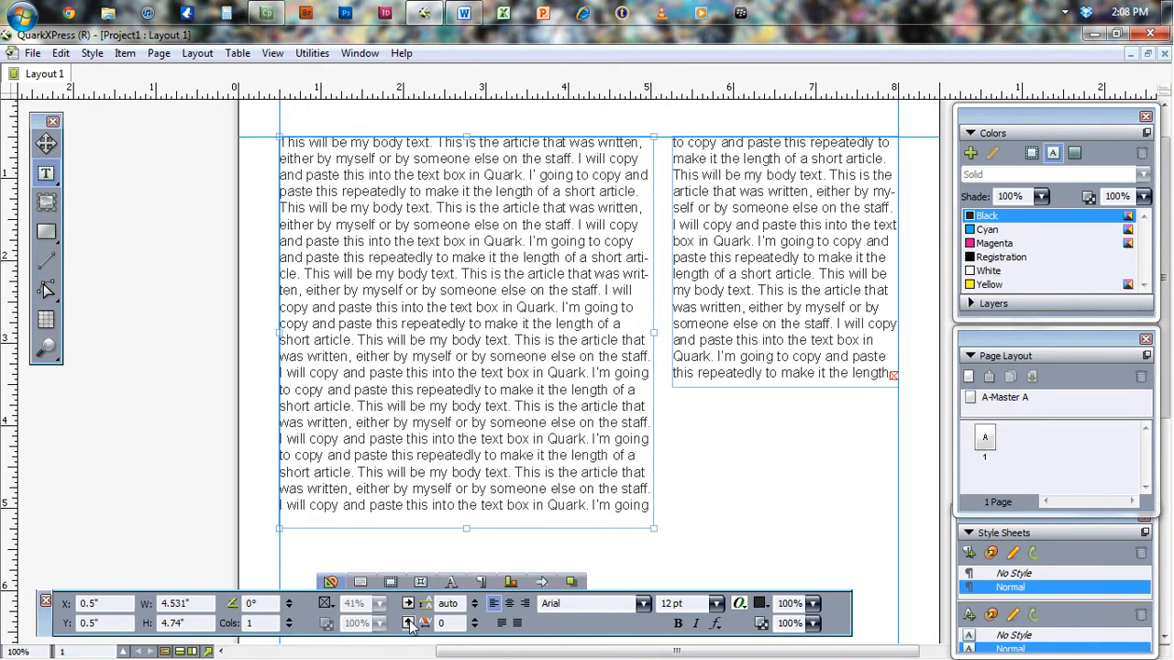
left_click(408, 604)
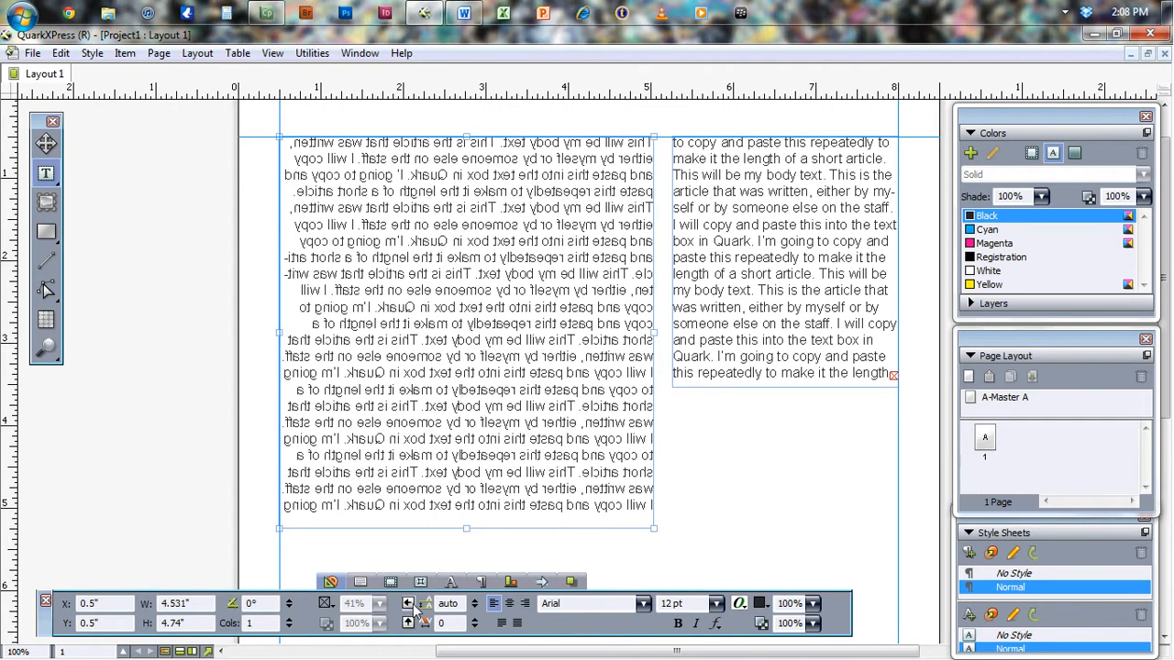
left_click(408, 604)
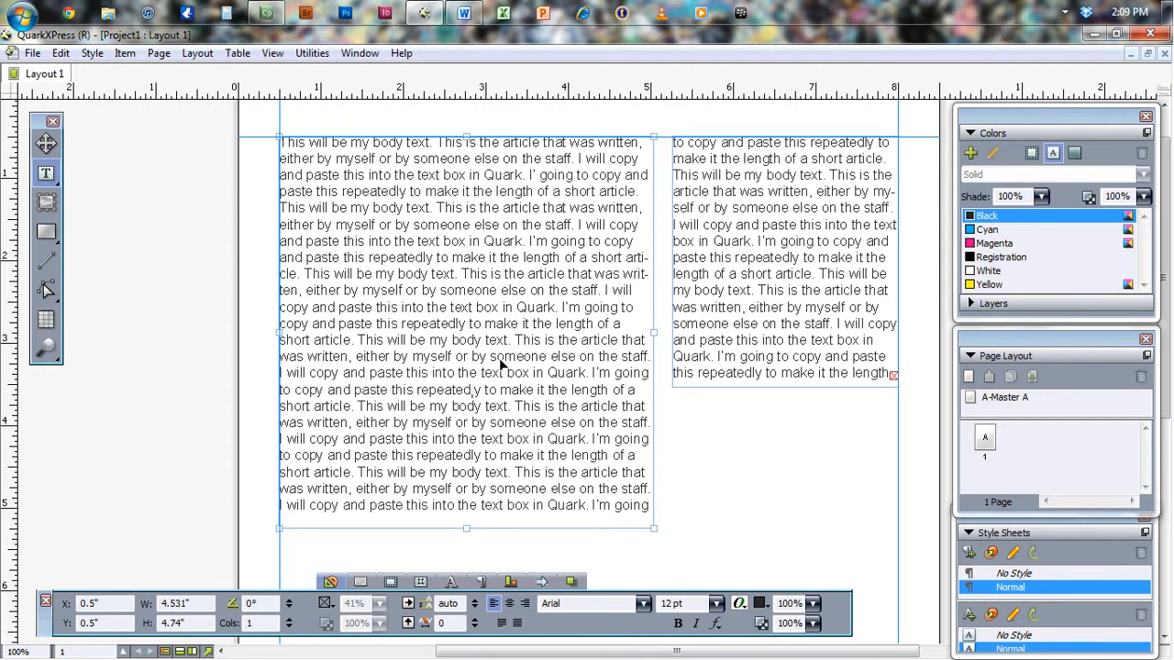
Step: Set the leading of all the linked article text to 17 pt, trying 14 pt along the way, and deselect the text
key("ctrl+a")
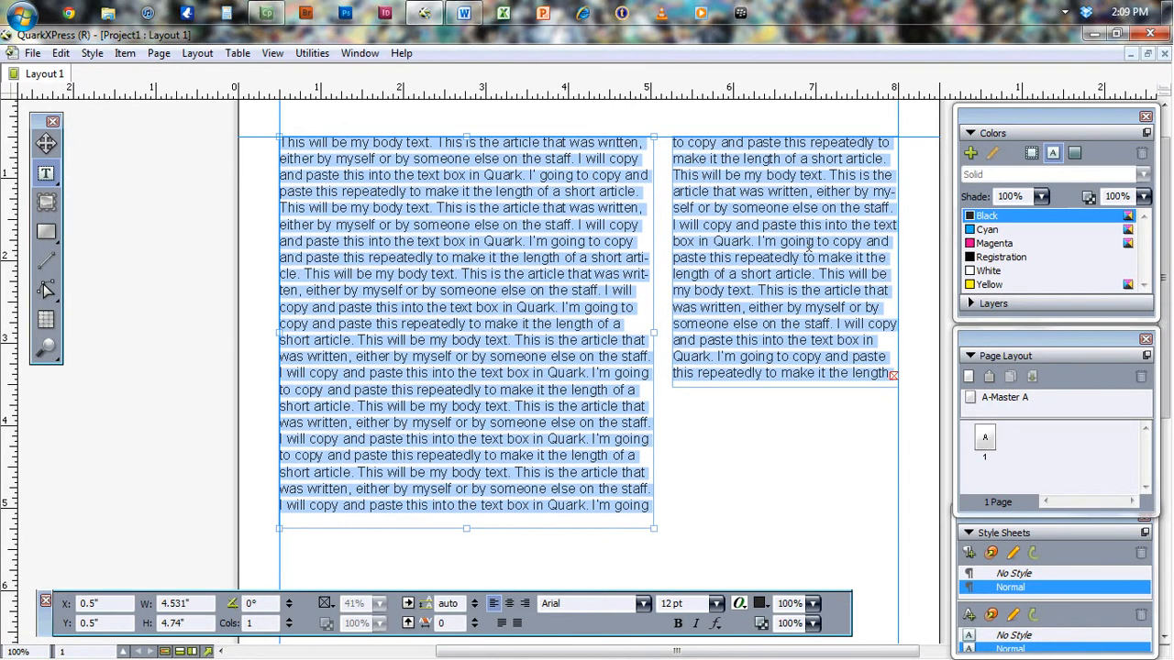
left_click(475, 601)
left_click(475, 600)
left_click(475, 600)
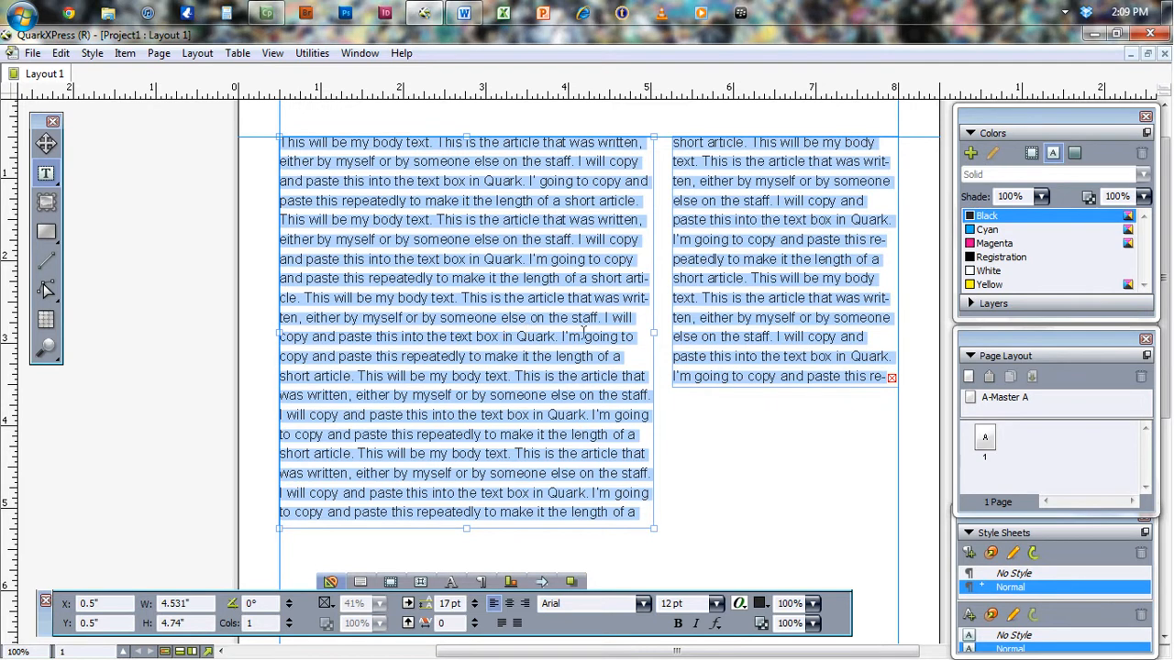
left_click(475, 609)
left_click(475, 609)
left_click(475, 609)
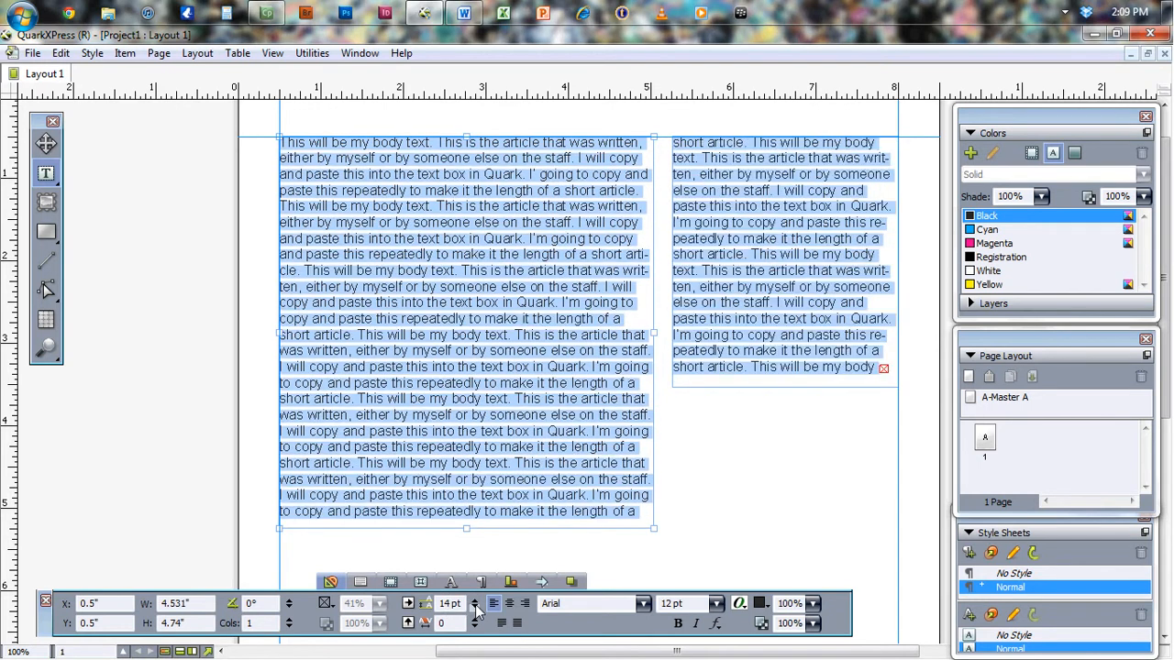
left_click(476, 600)
left_click(476, 600)
left_click(476, 600)
left_click(496, 377)
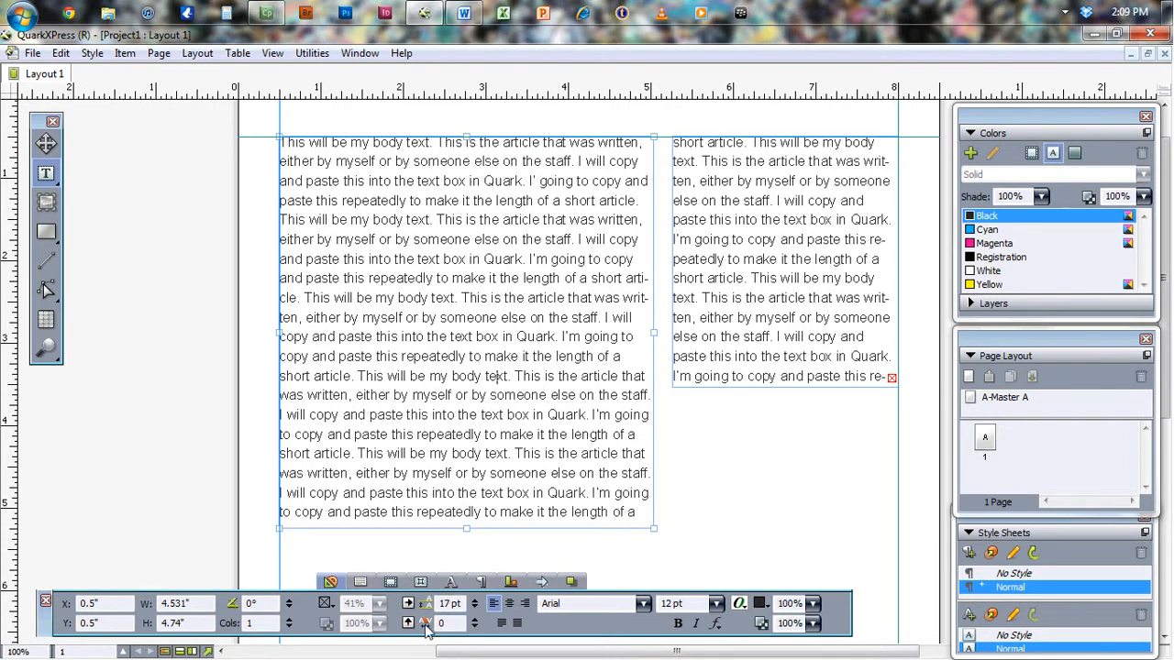
Step: Try tracking of 90 and 80 on the phrase "this into the text box in Quark. I' going to" and reset it to 0
left_click_drag(341, 183, 589, 184)
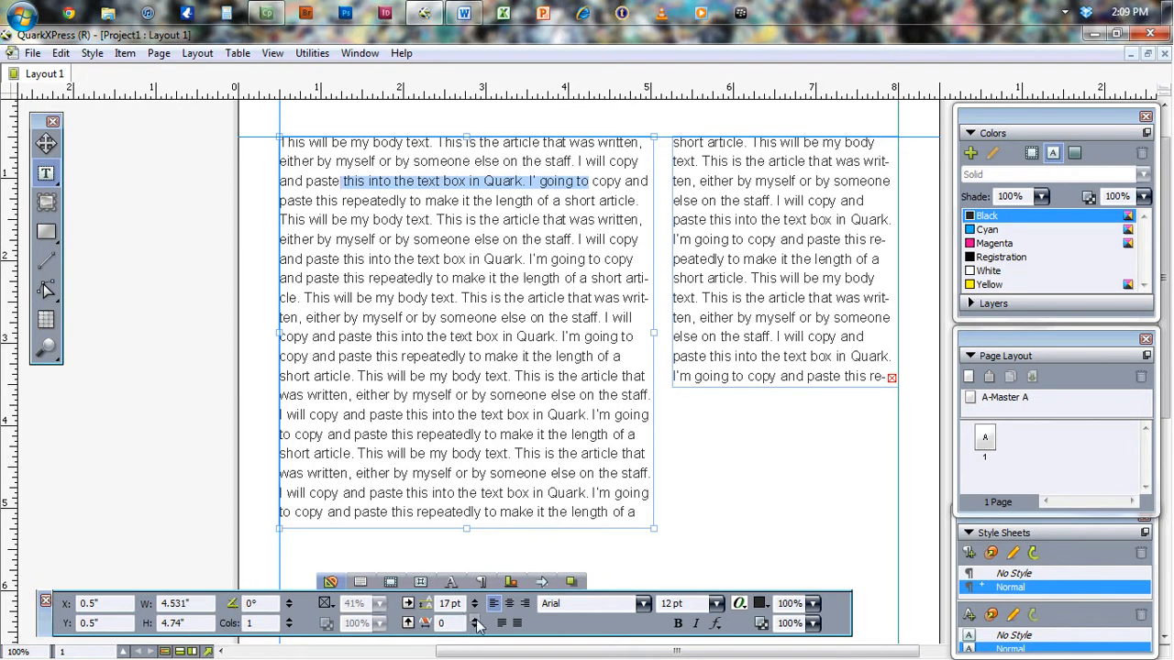
left_click(476, 620)
left_click(476, 620)
left_click(476, 620)
left_click(476, 620)
left_click(476, 620)
left_click(476, 620)
left_click(476, 620)
left_click(476, 620)
left_click(476, 620)
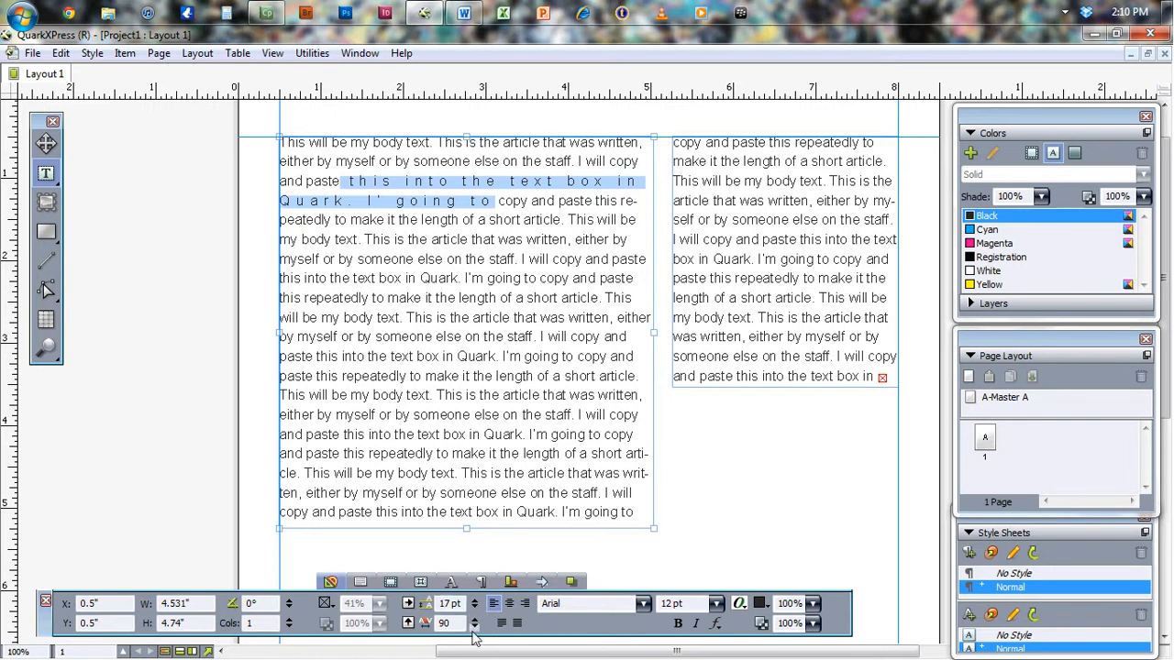
left_click(474, 629)
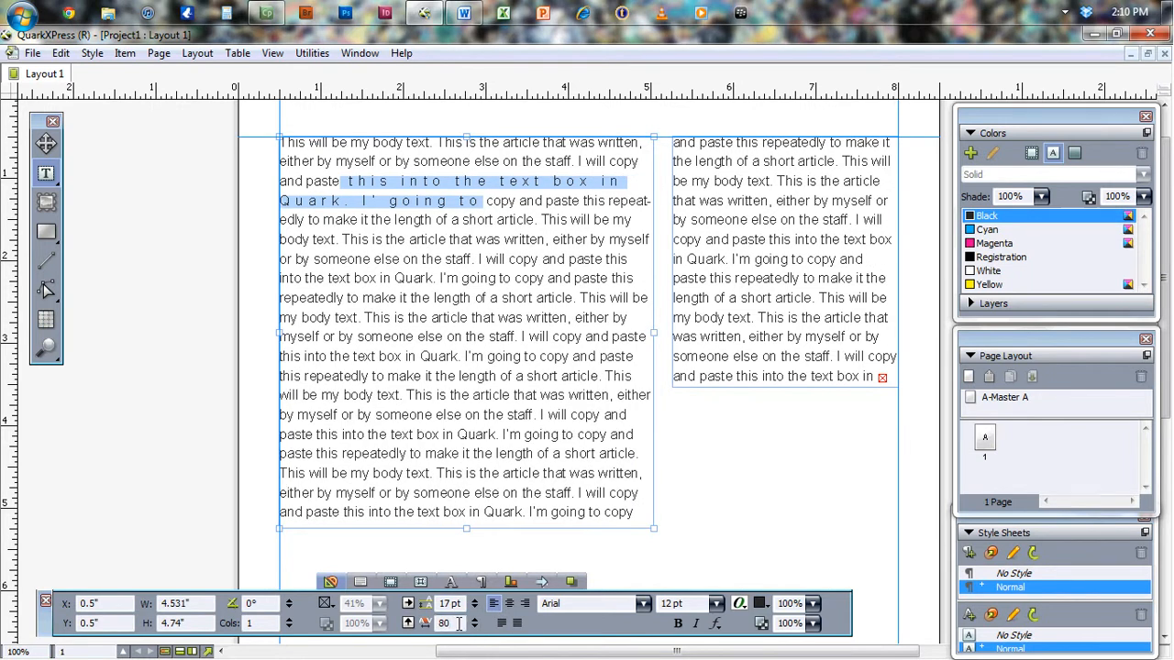
type("0")
key("Return")
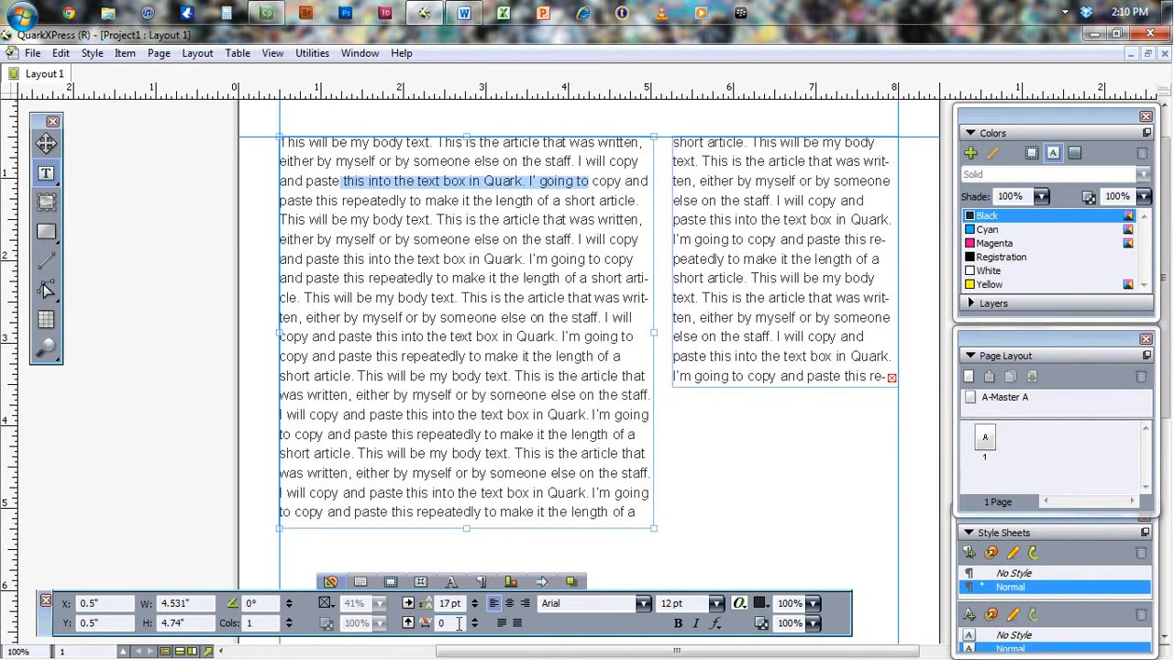
Step: Correct "I' going" to "I'm going" in the third line of the left text box
left_click(503, 200)
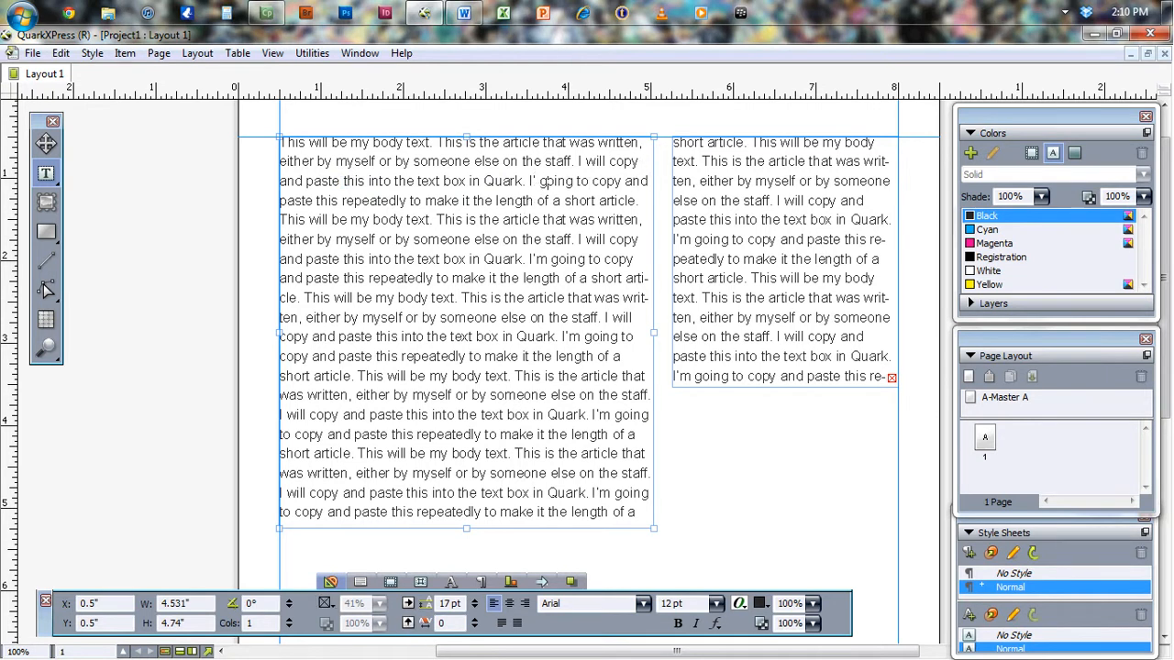
left_click(534, 181)
type("m")
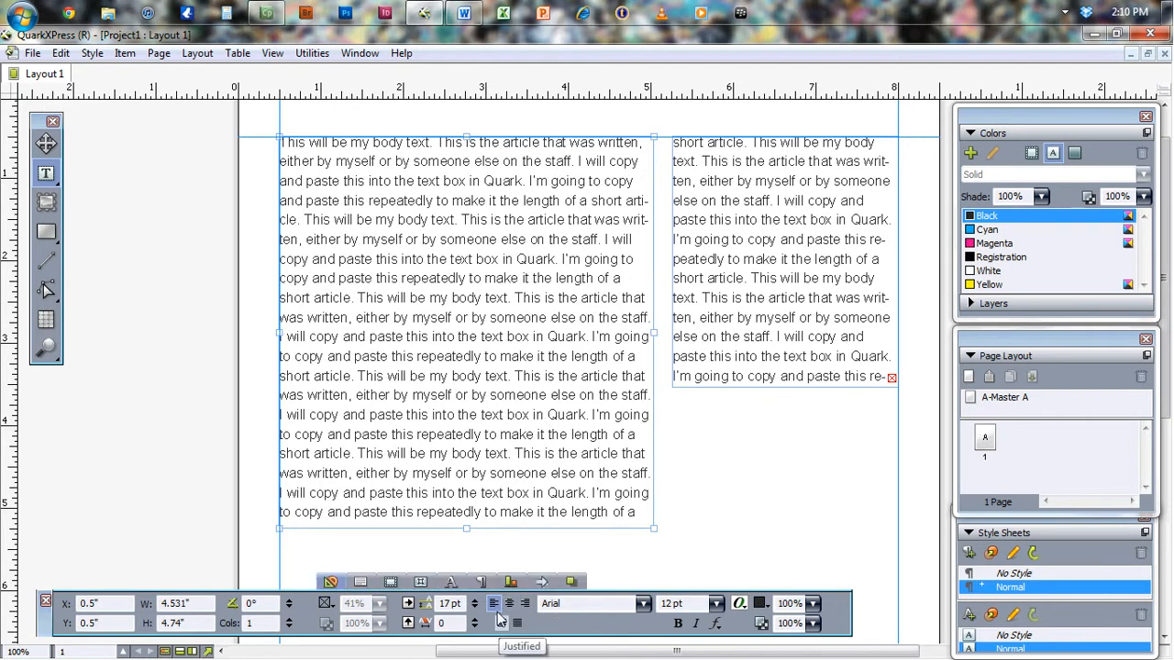
Step: Look at the font choices and the additional type styles available for the text, and close them without choosing any
left_click(643, 604)
left_click(645, 604)
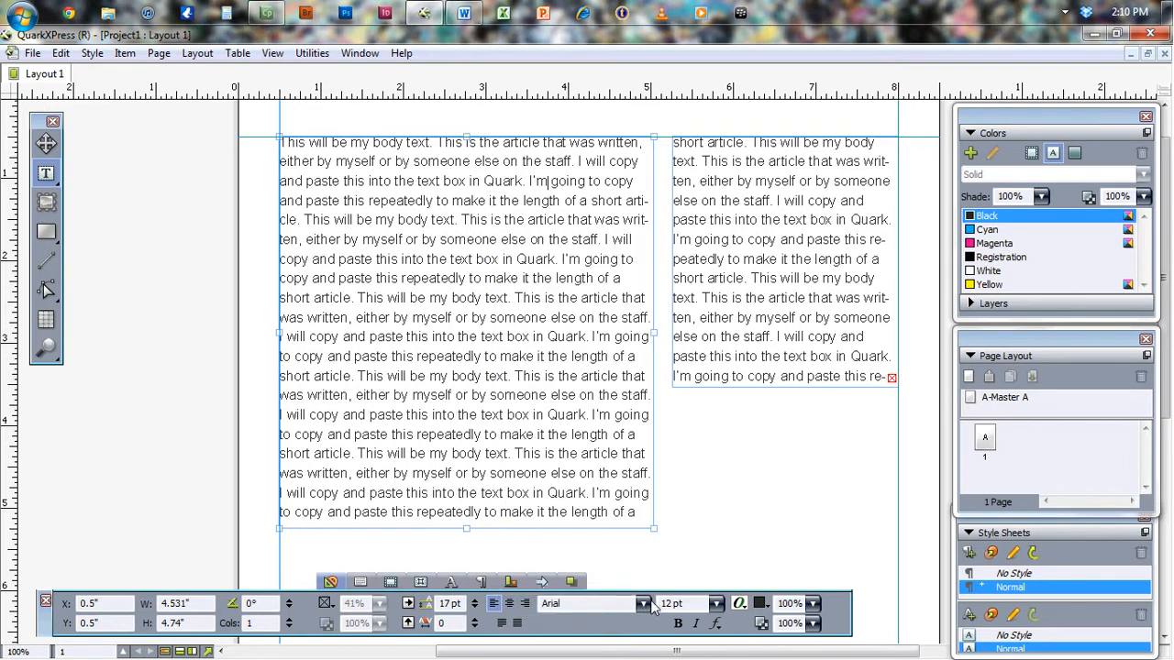
left_click(718, 624)
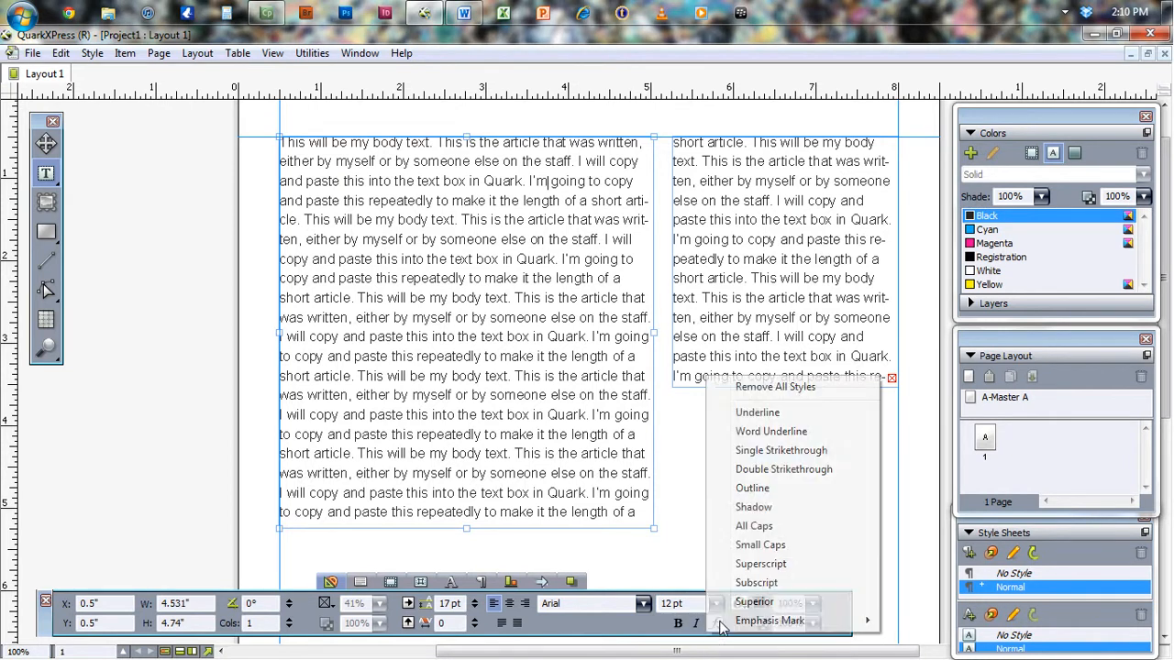
left_click(550, 359)
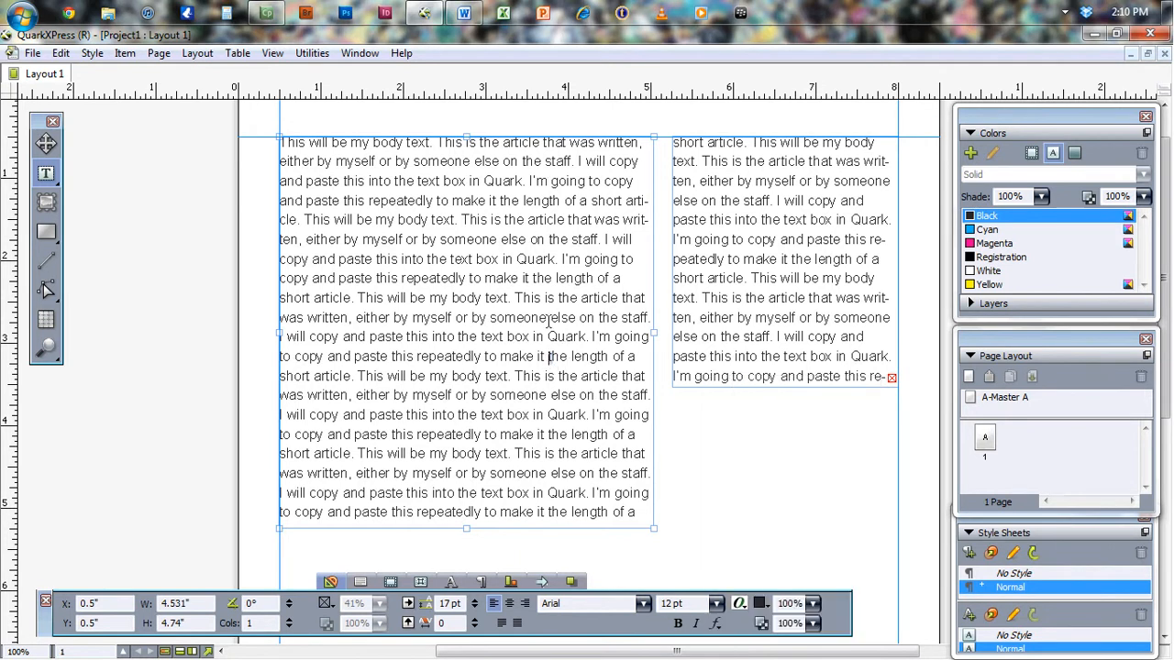
Step: Set all the linked article text in Georgia at 14 pt
key("ctrl+a")
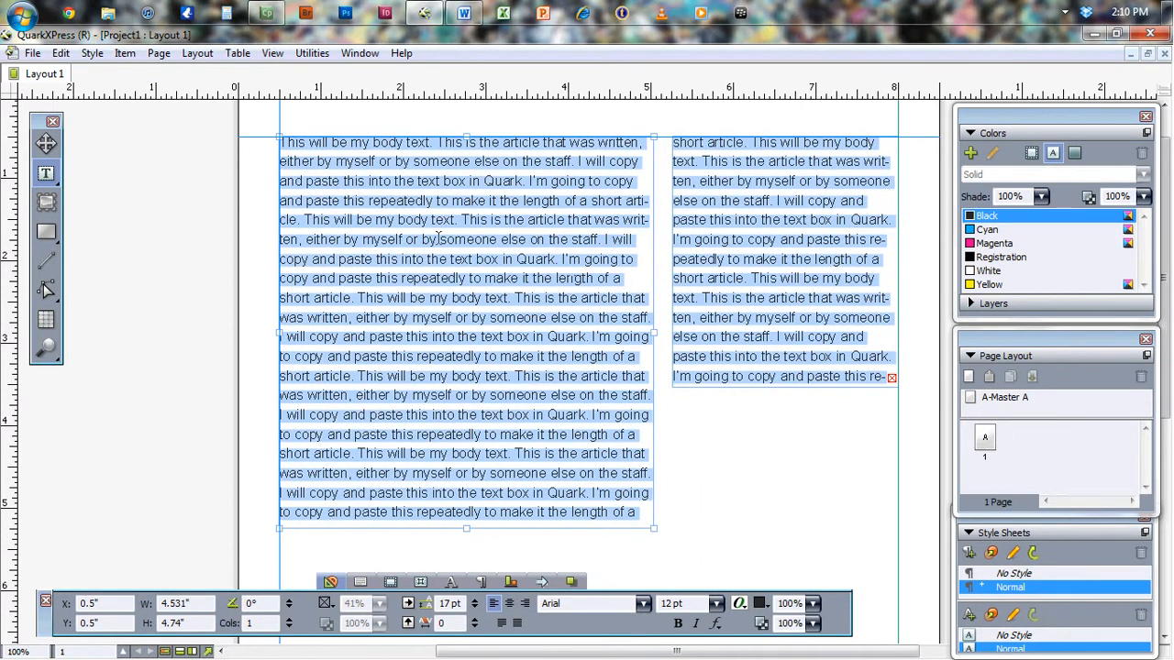
double_click(593, 604)
type("Georg")
key("Return")
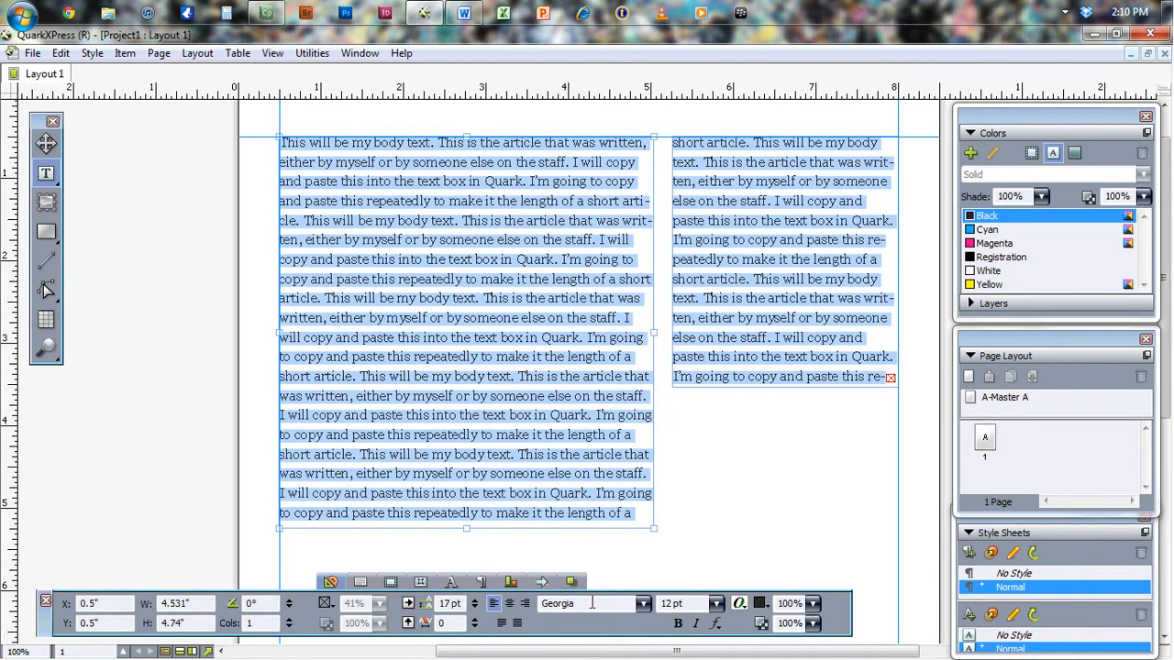
double_click(704, 604)
type("14")
key("Return")
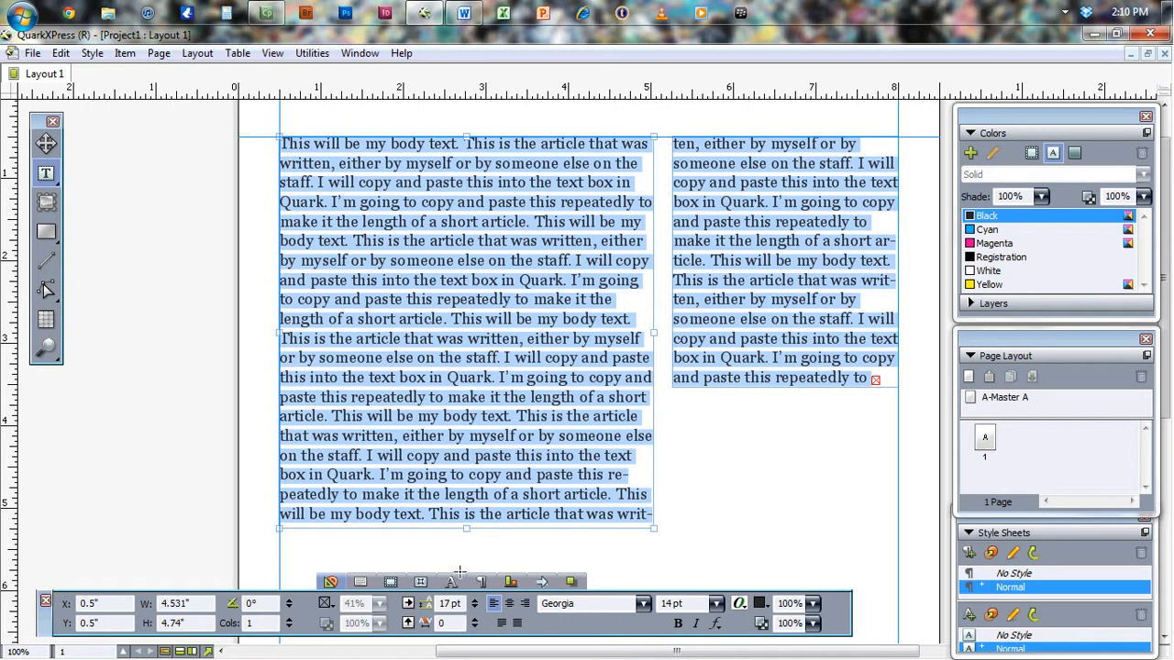
Step: Set the leading of all the article text to 19 pt, trying 20 pt along the way, and deselect the text
left_click(475, 601)
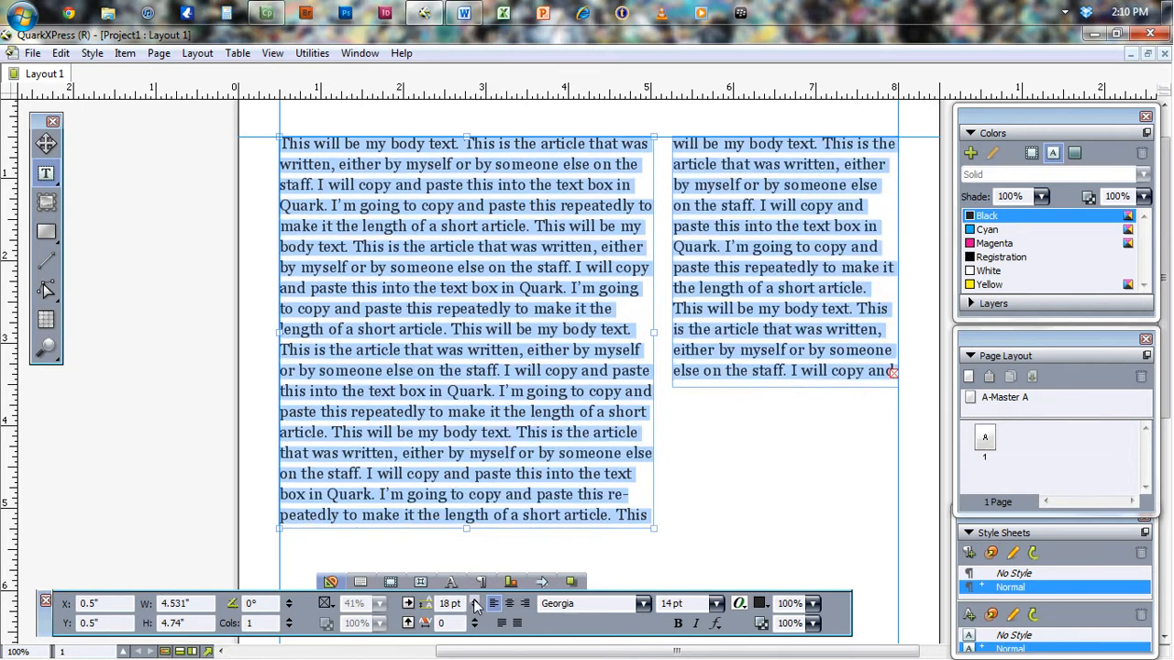
left_click(475, 601)
left_click(475, 600)
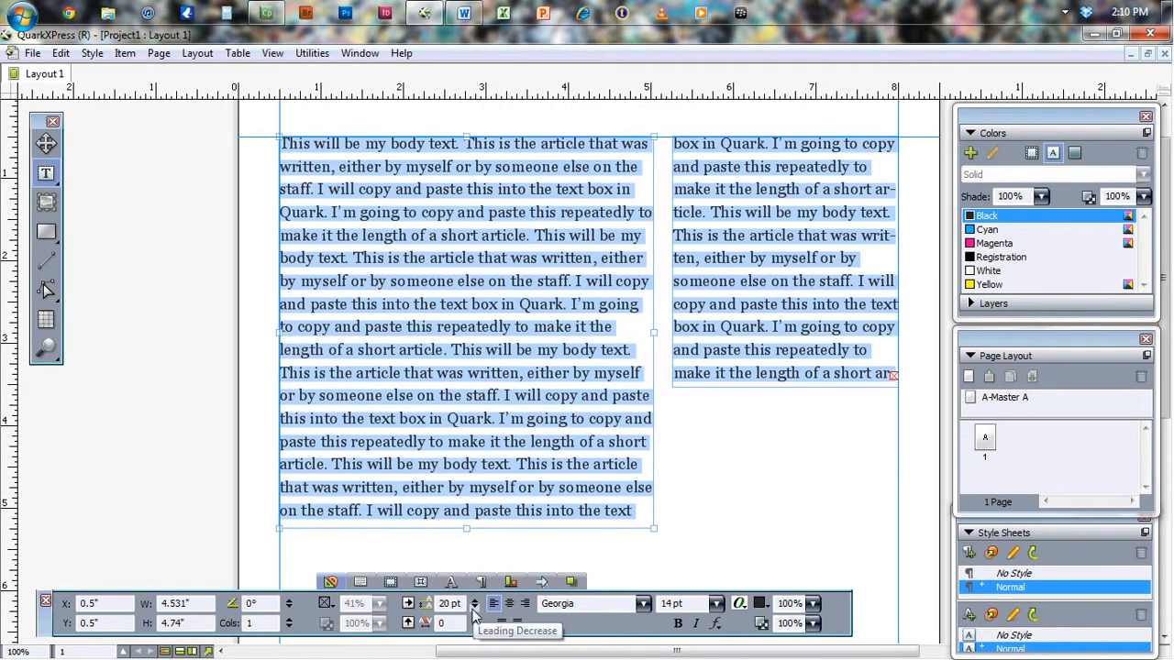
left_click(475, 607)
left_click(525, 396)
left_click_drag(354, 215, 513, 375)
left_click(513, 374)
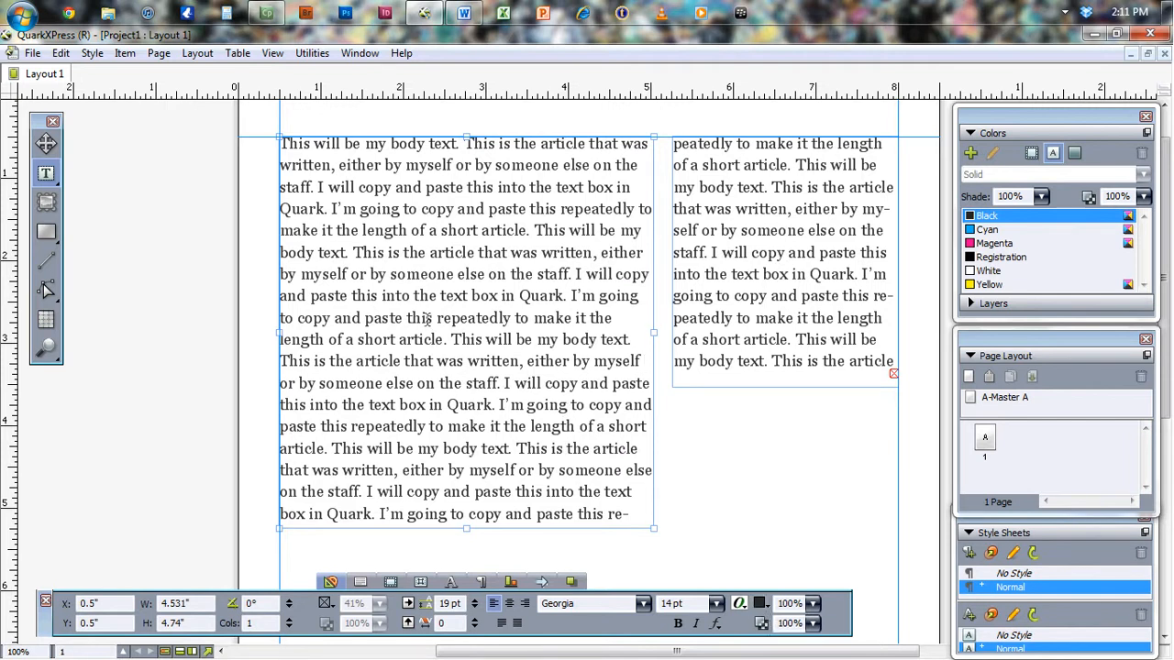
Step: Try the Shadow and All Caps type styles on the passage from "make it the length" to "on the staff. I" in the left text box
left_click_drag(281, 229, 510, 385)
left_click(716, 623)
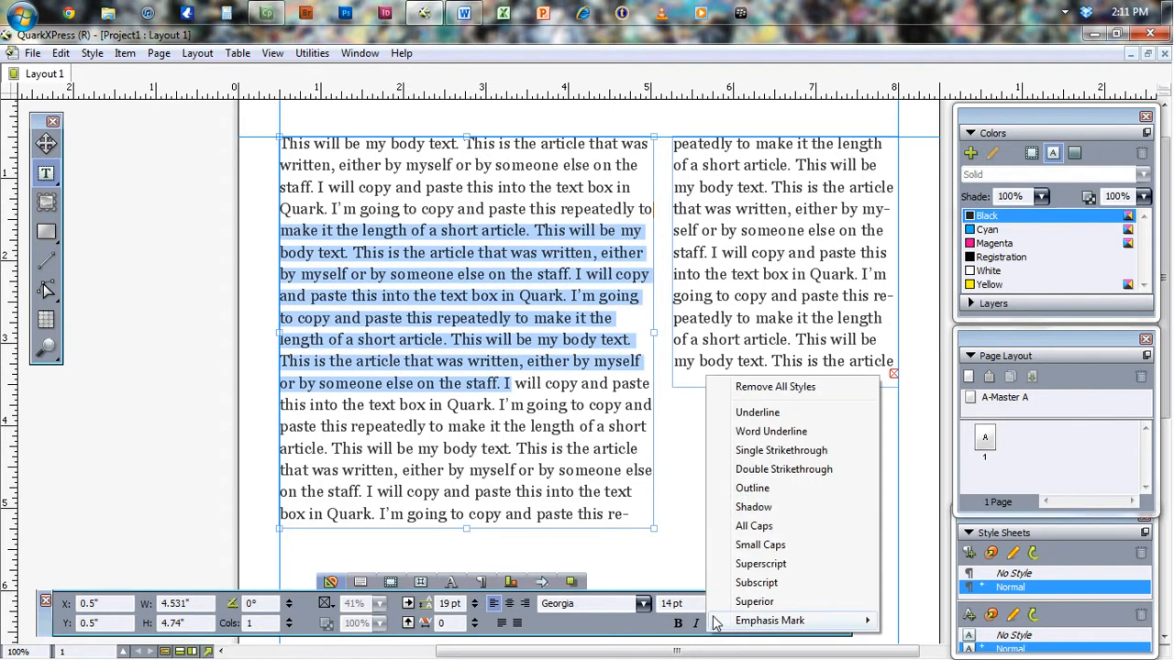
left_click(761, 515)
left_click(715, 624)
left_click(766, 511)
left_click(720, 624)
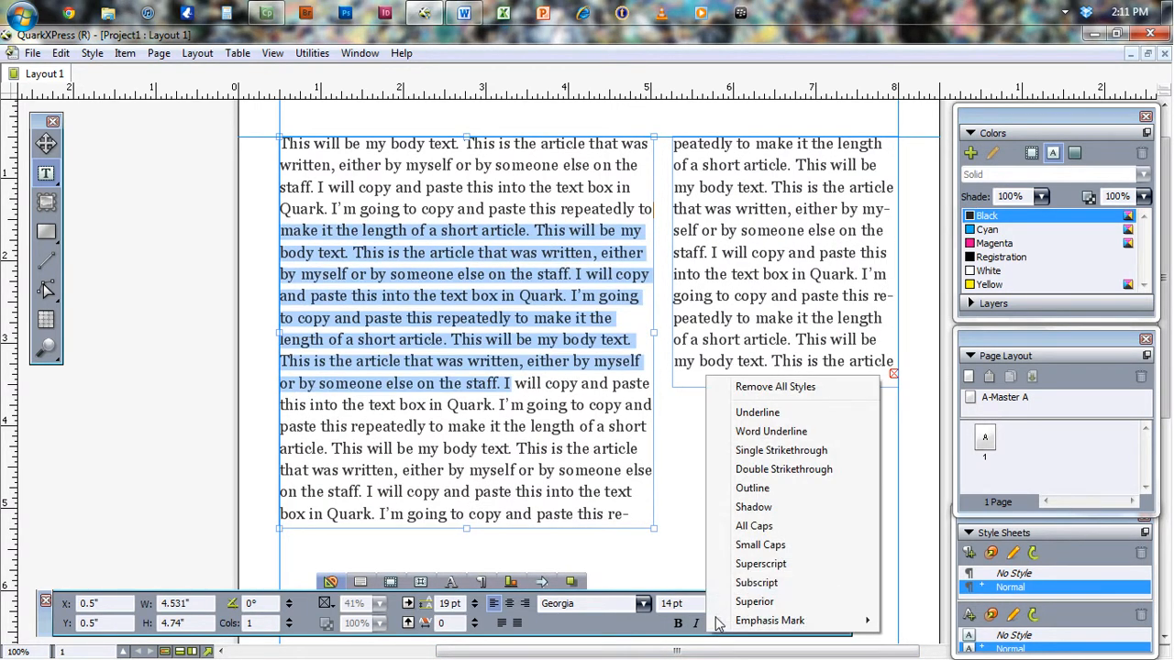
left_click(757, 527)
left_click(715, 624)
left_click(759, 524)
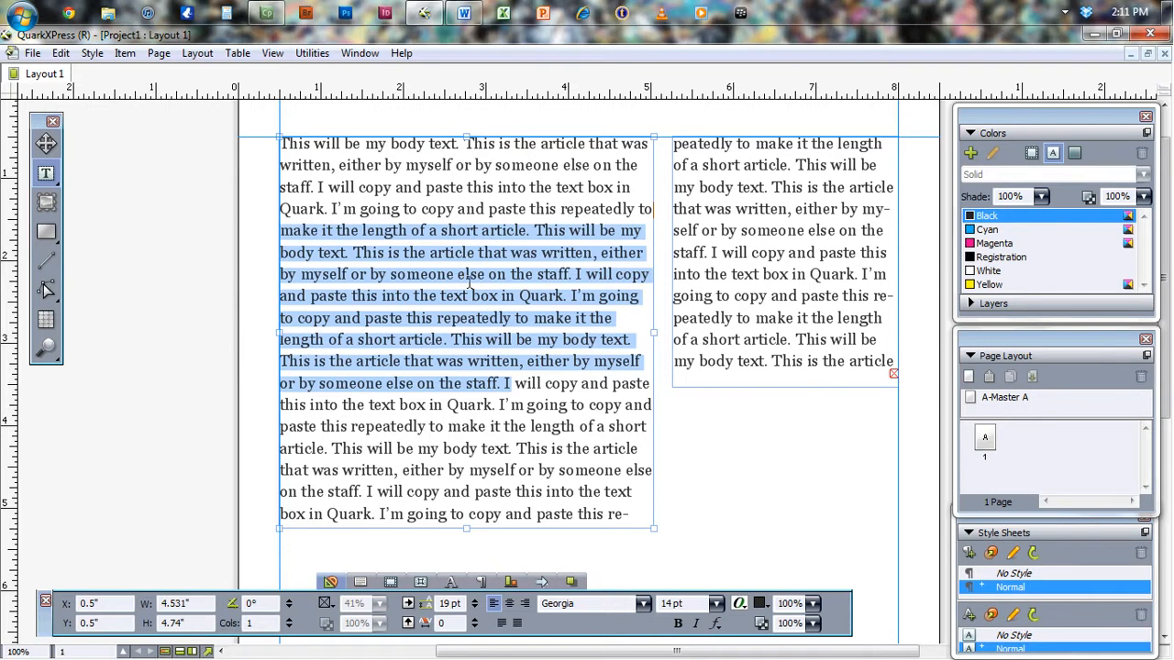
Step: Look at the colour choices for the selected text and the left text box's column and inset settings
left_click(761, 609)
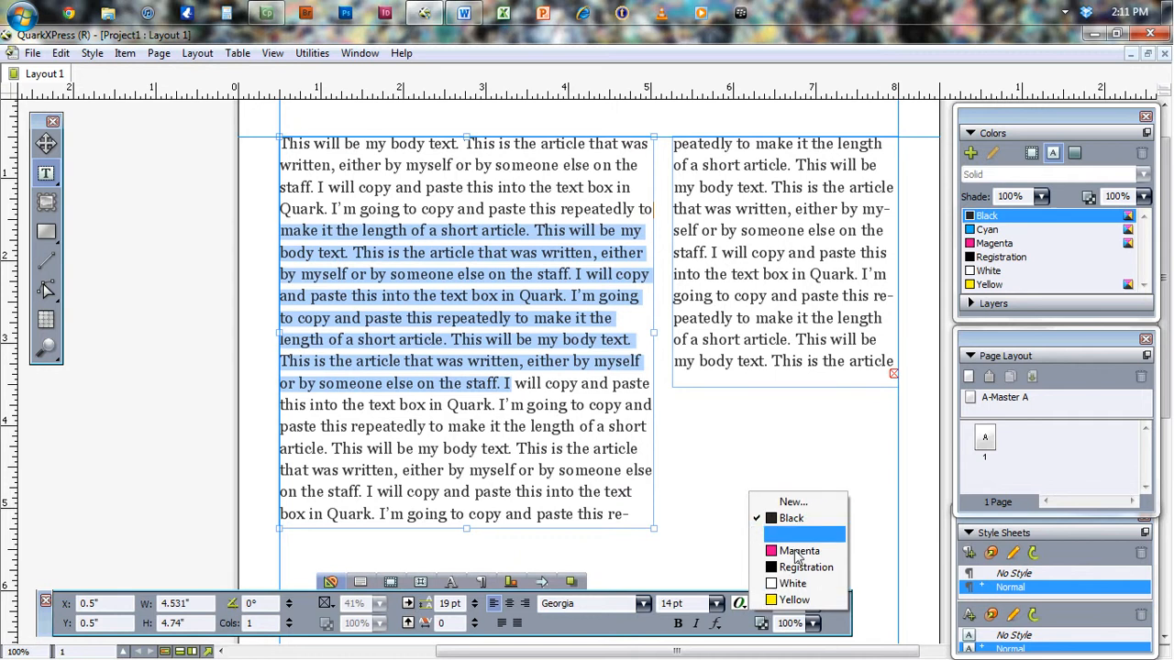
left_click(716, 509)
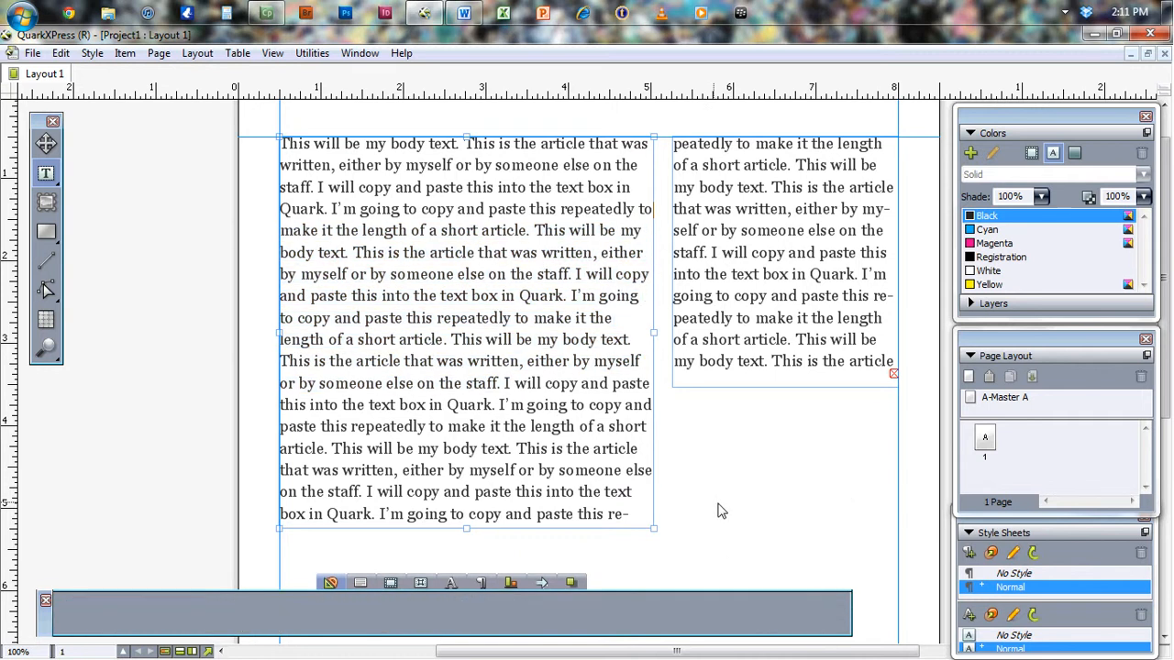
mouse_move(816, 631)
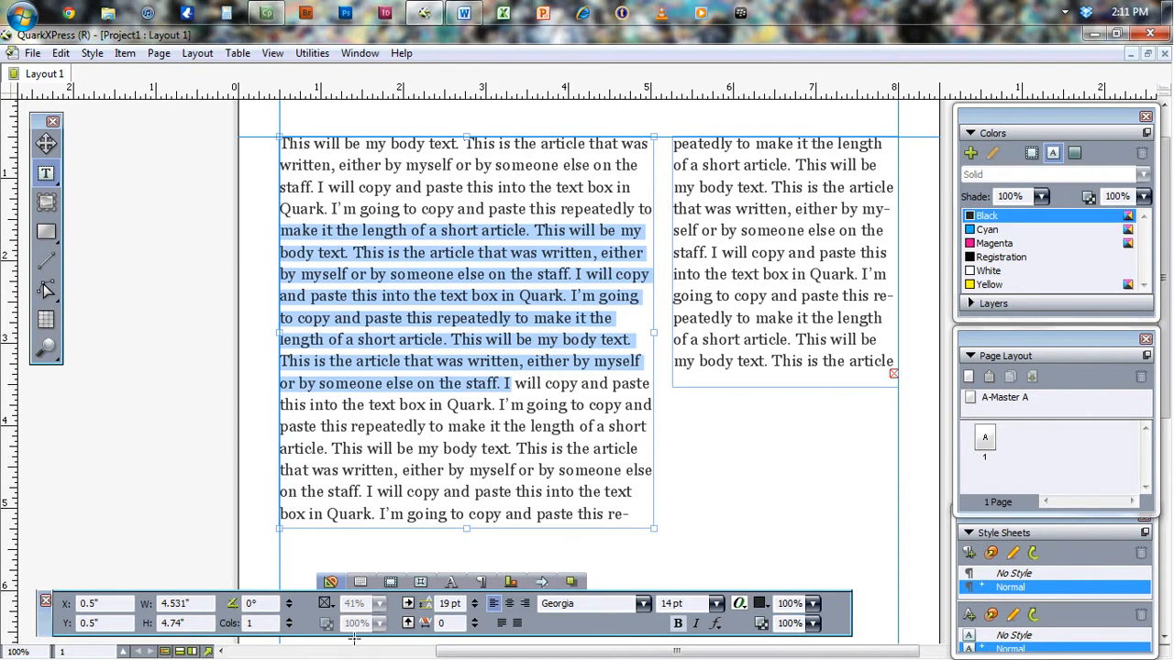
left_click(362, 583)
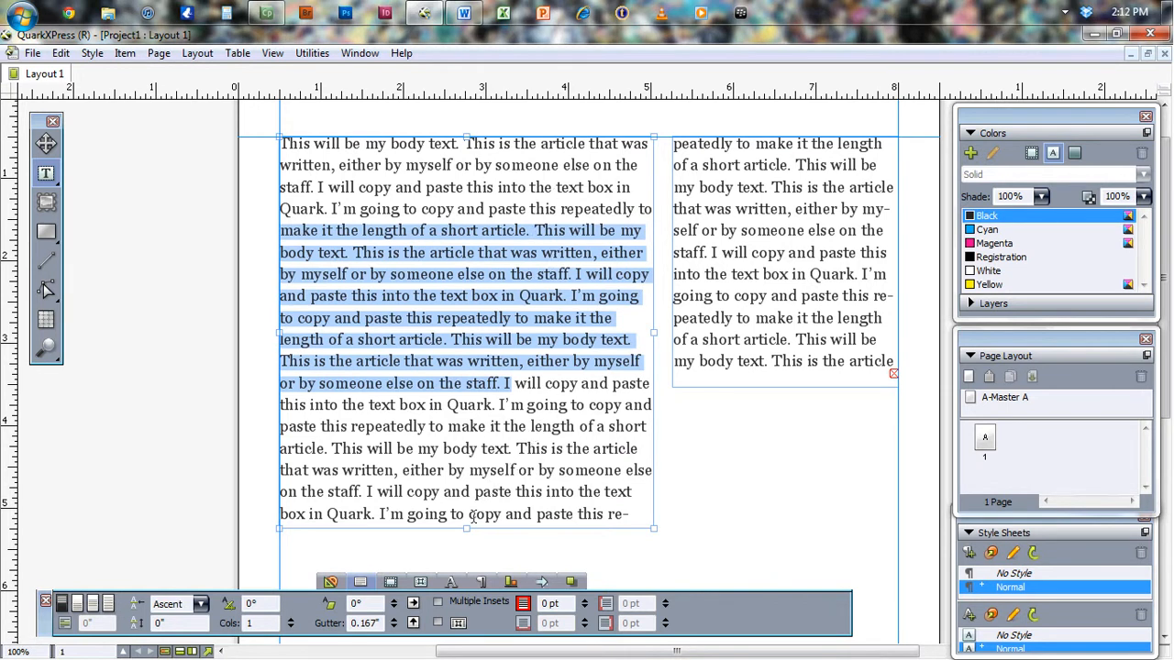
mouse_move(465, 527)
left_mouse_down()
mouse_move(471, 558)
mouse_move(473, 530)
left_mouse_up()
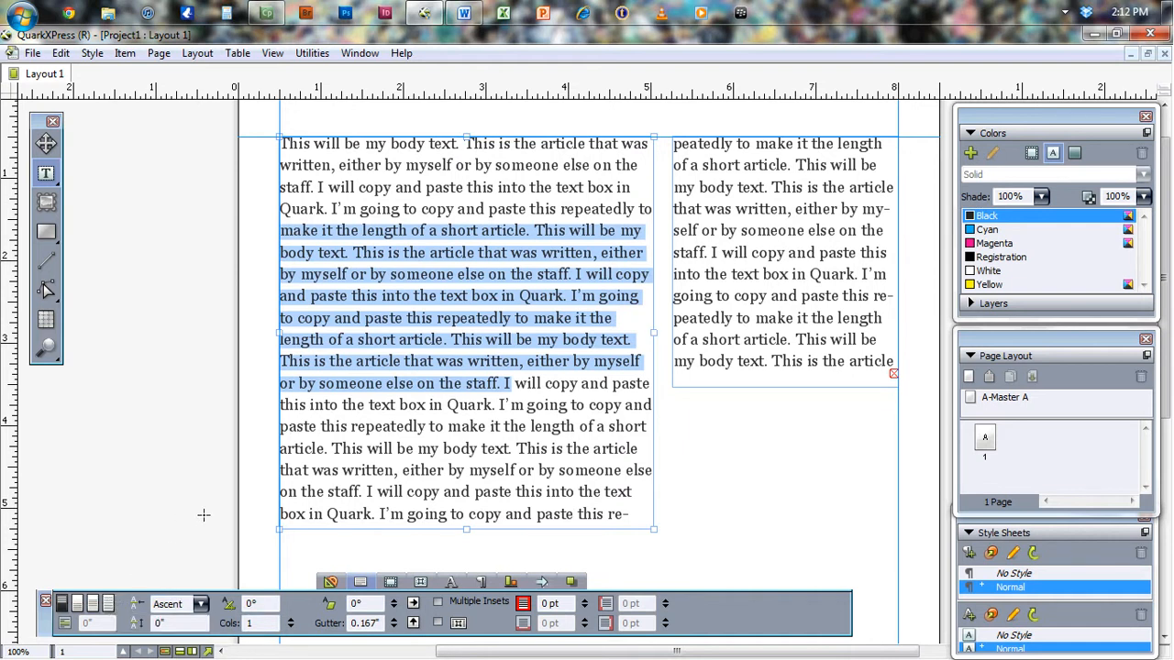
Step: Give the left text box a 2 pt solid frame, deselect its text and select the box as an item
left_click(391, 583)
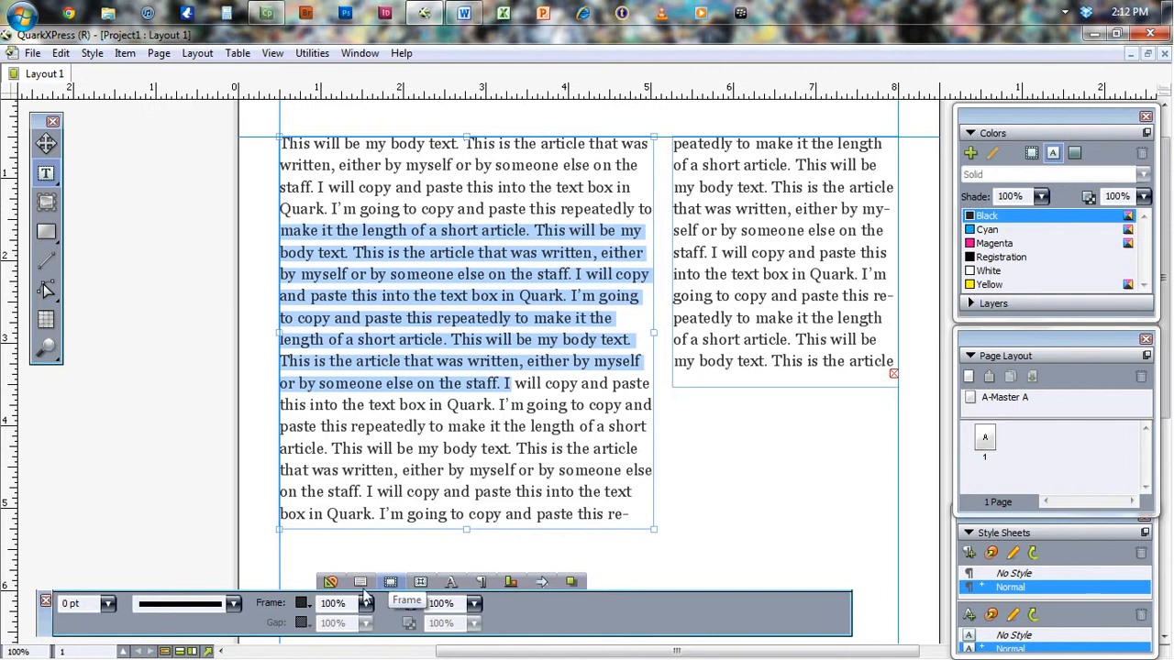
left_click(108, 604)
left_click(92, 541)
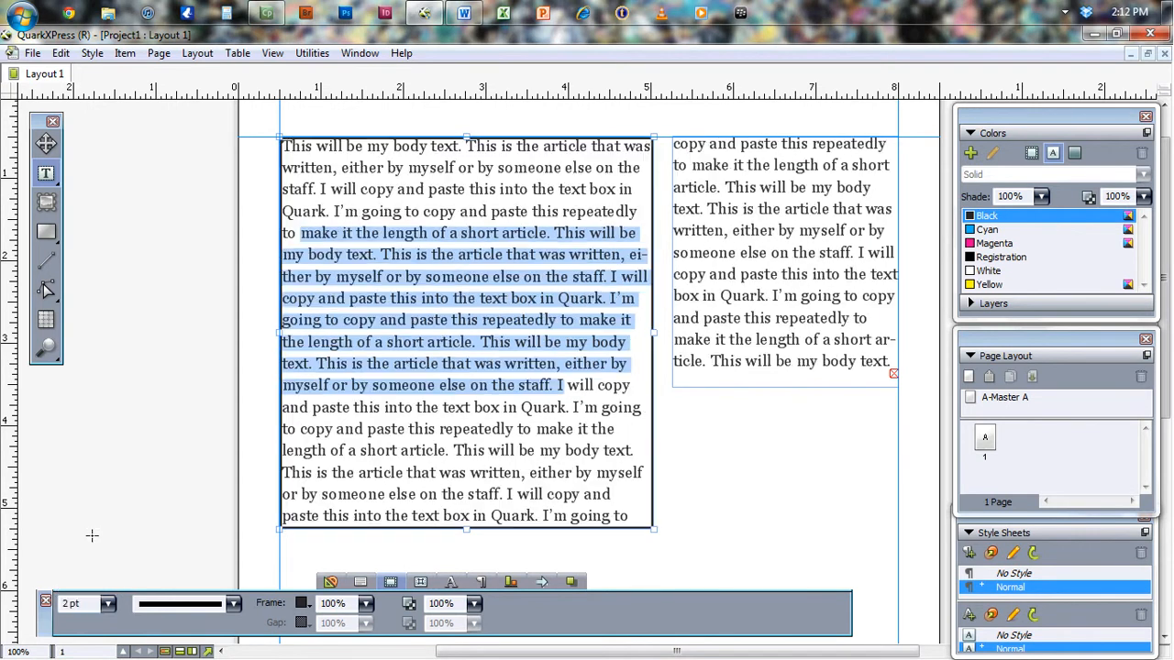
left_click(161, 156)
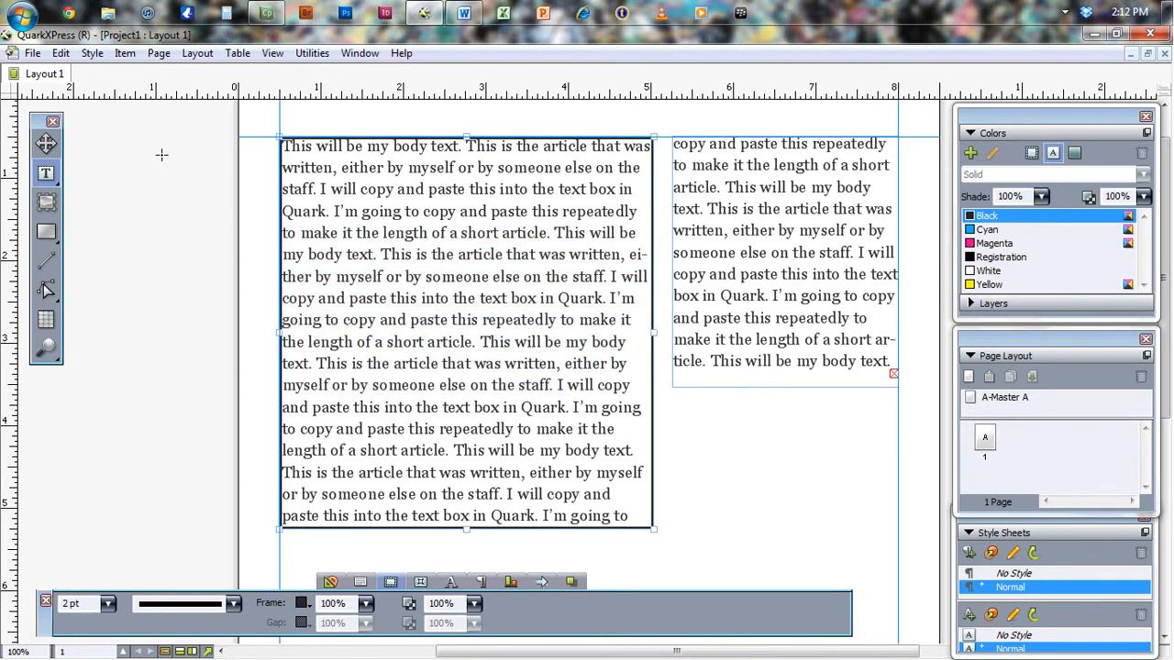
left_click(46, 143)
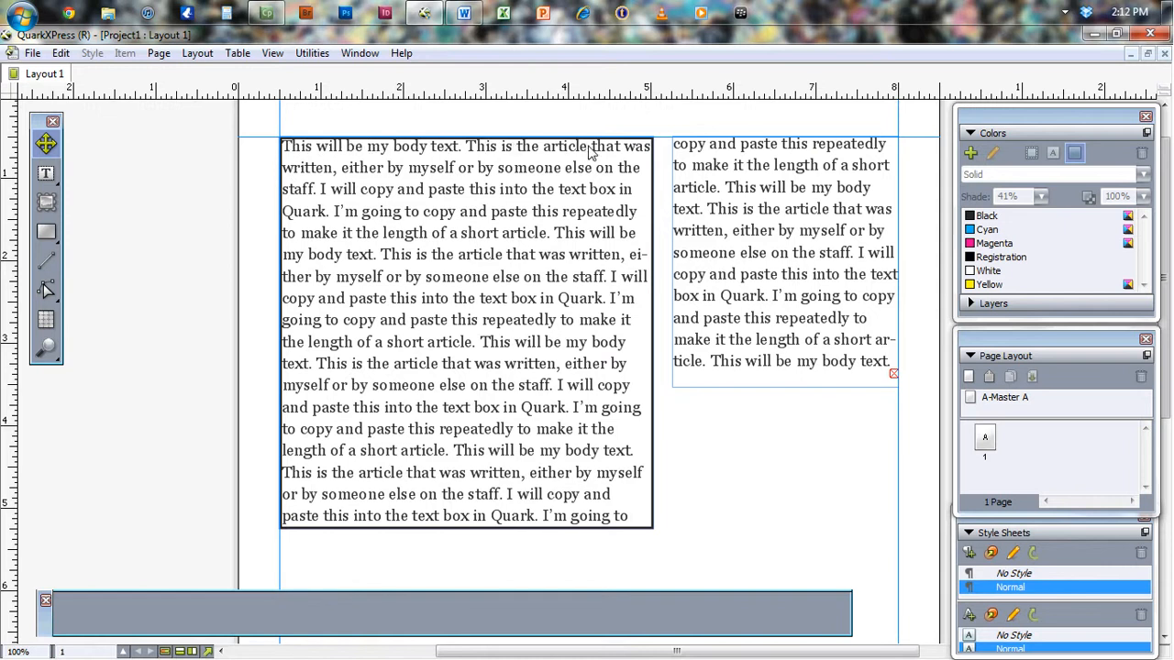
left_click(443, 214)
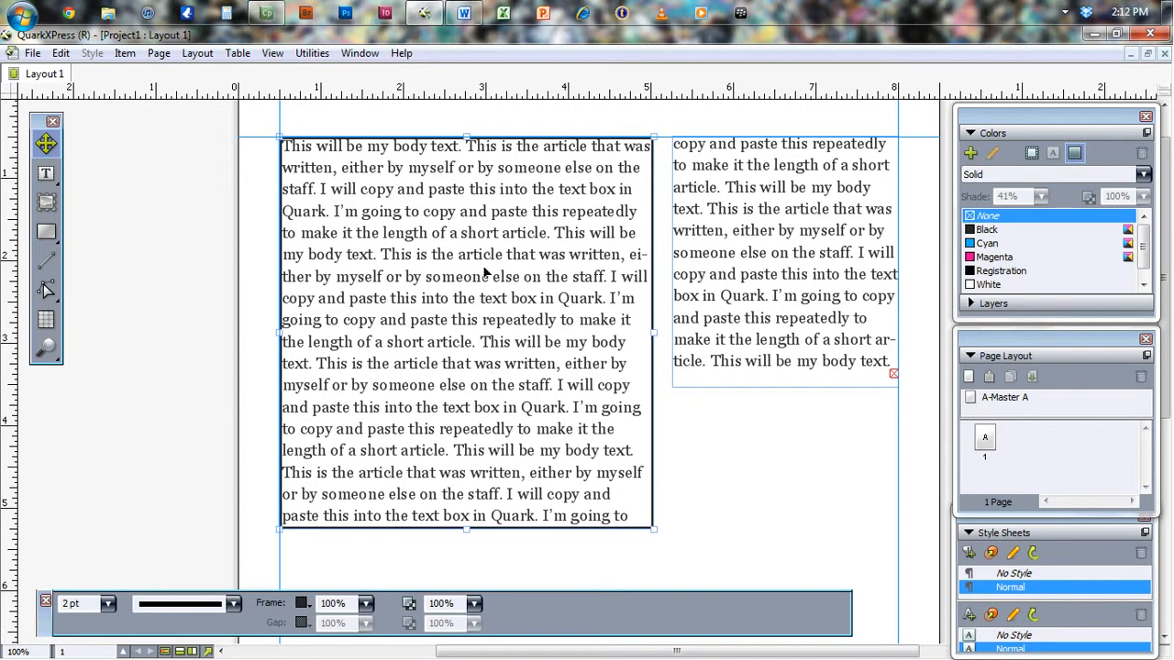
Step: Change the left text box's frame to the All Dots style with a width of 6 pt
left_click(108, 603)
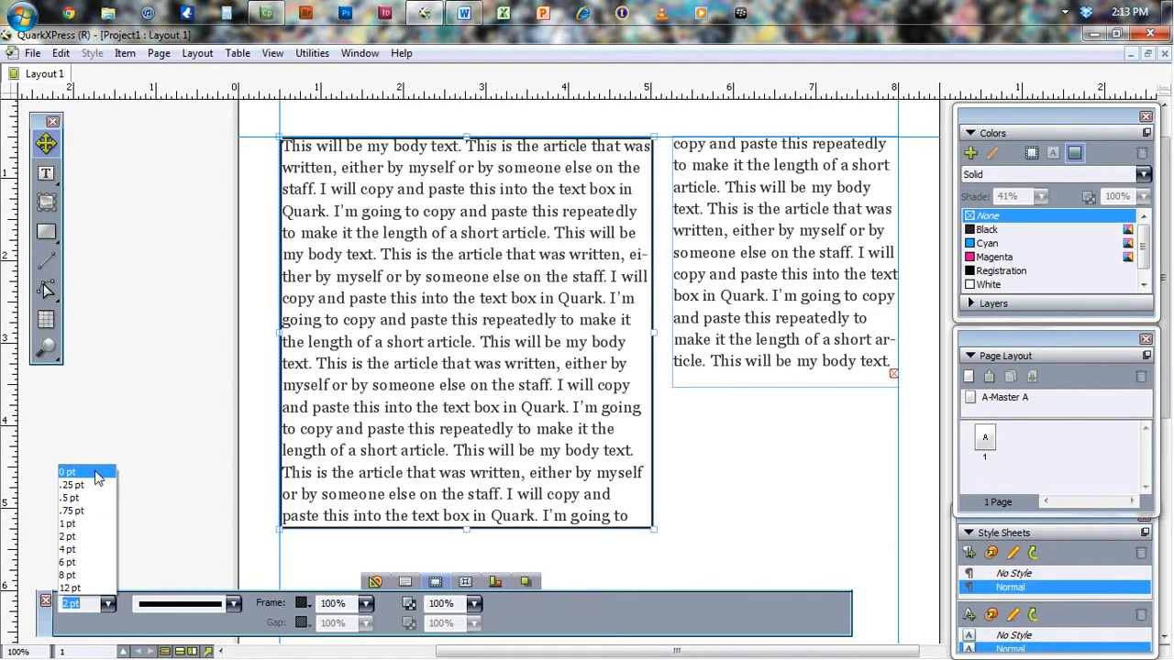
left_click(234, 604)
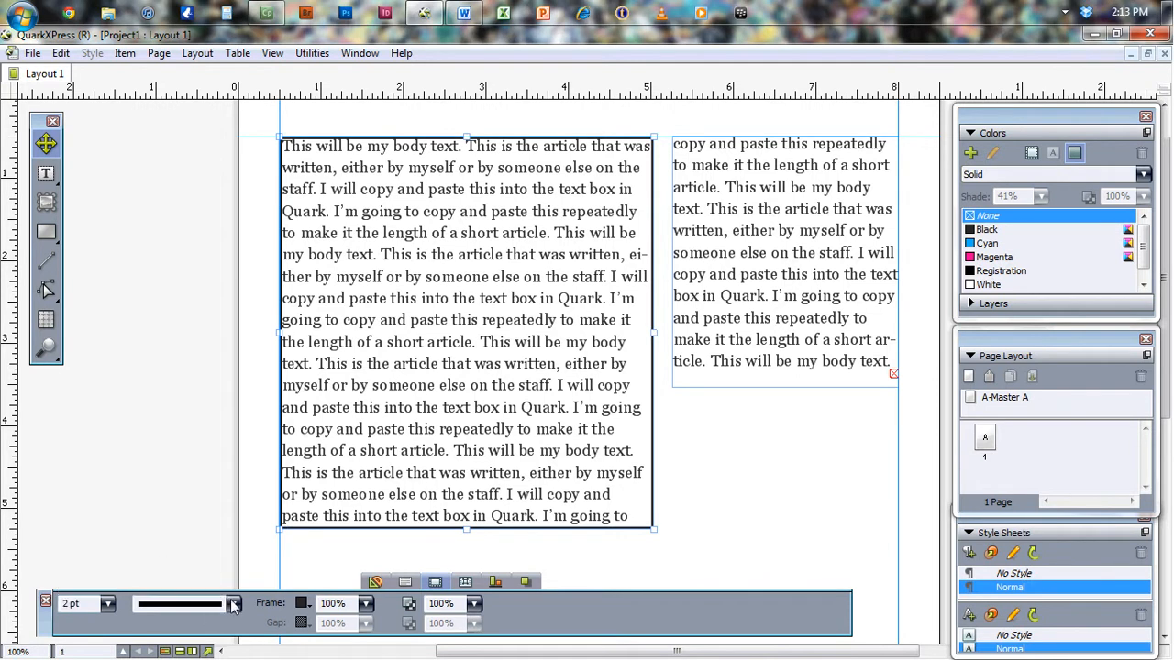
left_click(233, 604)
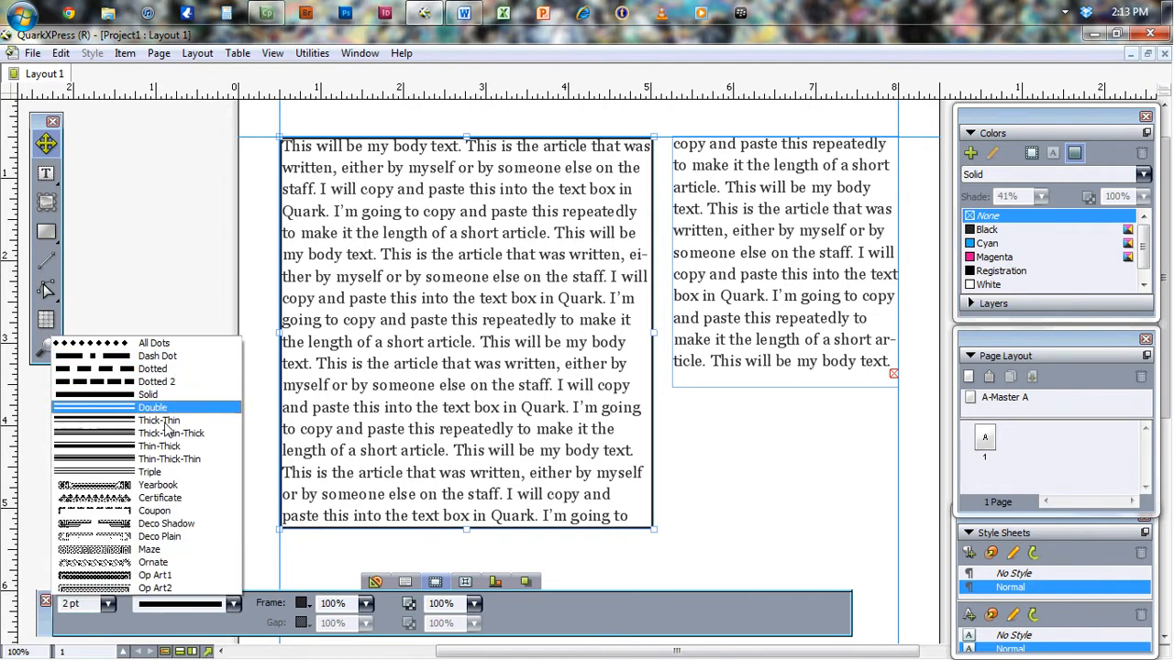
left_click(161, 344)
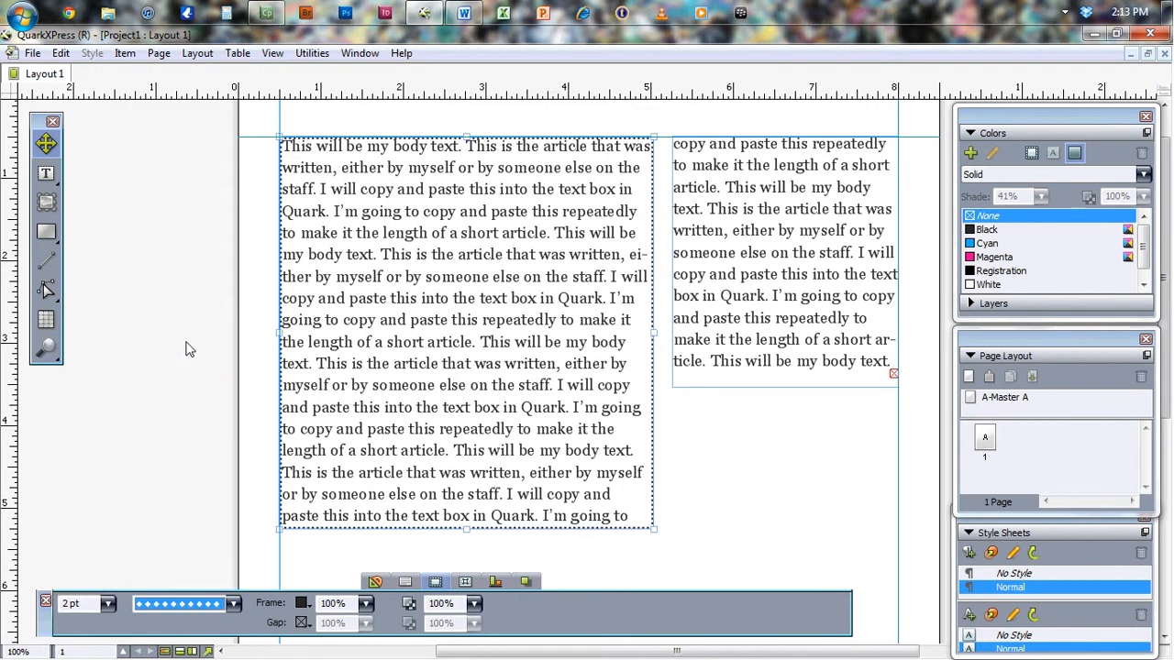
left_click(107, 605)
left_click(67, 562)
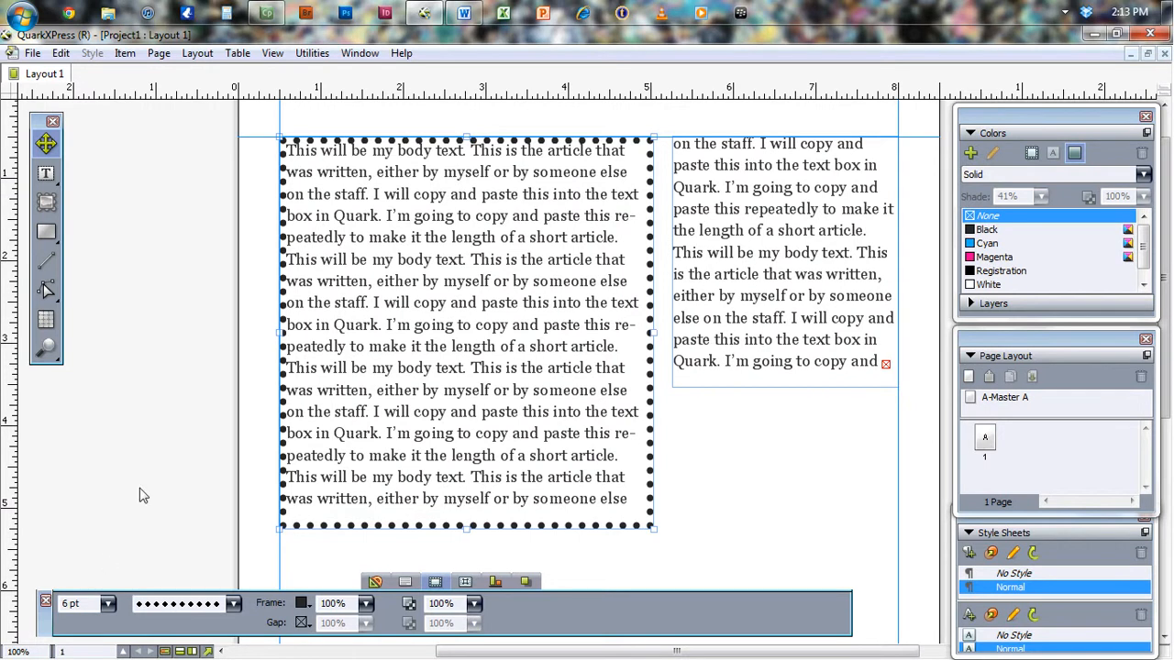
Step: Colour the left text box's dotted frame Cyan and its gap Magenta
left_click(302, 604)
left_click(338, 534)
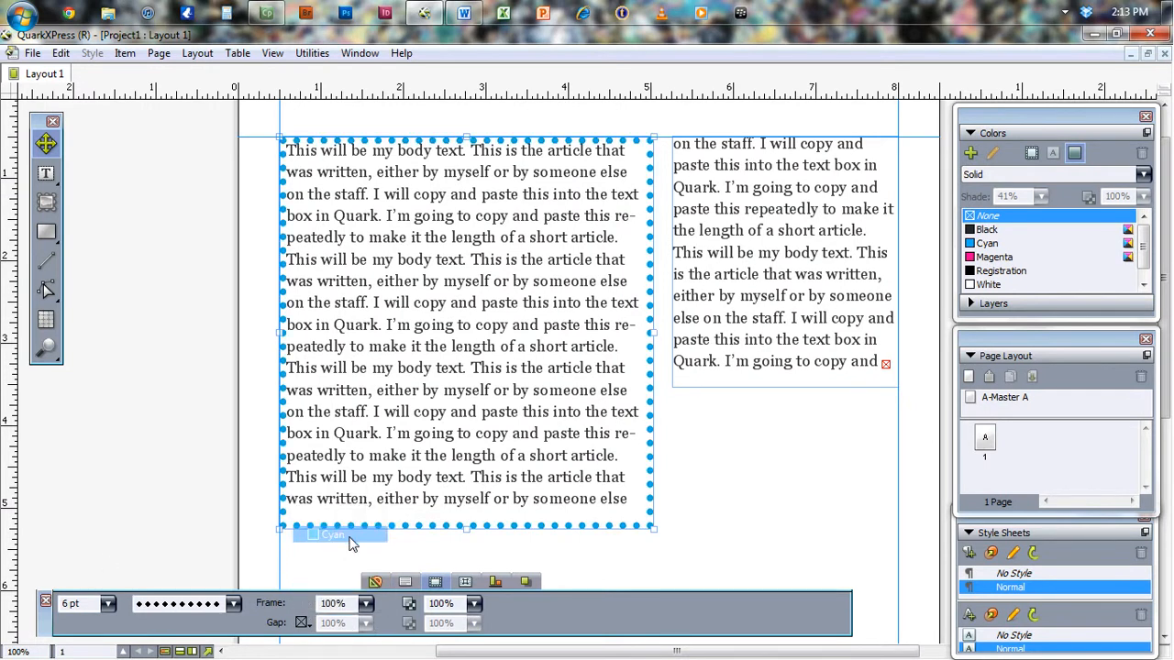
left_click(302, 622)
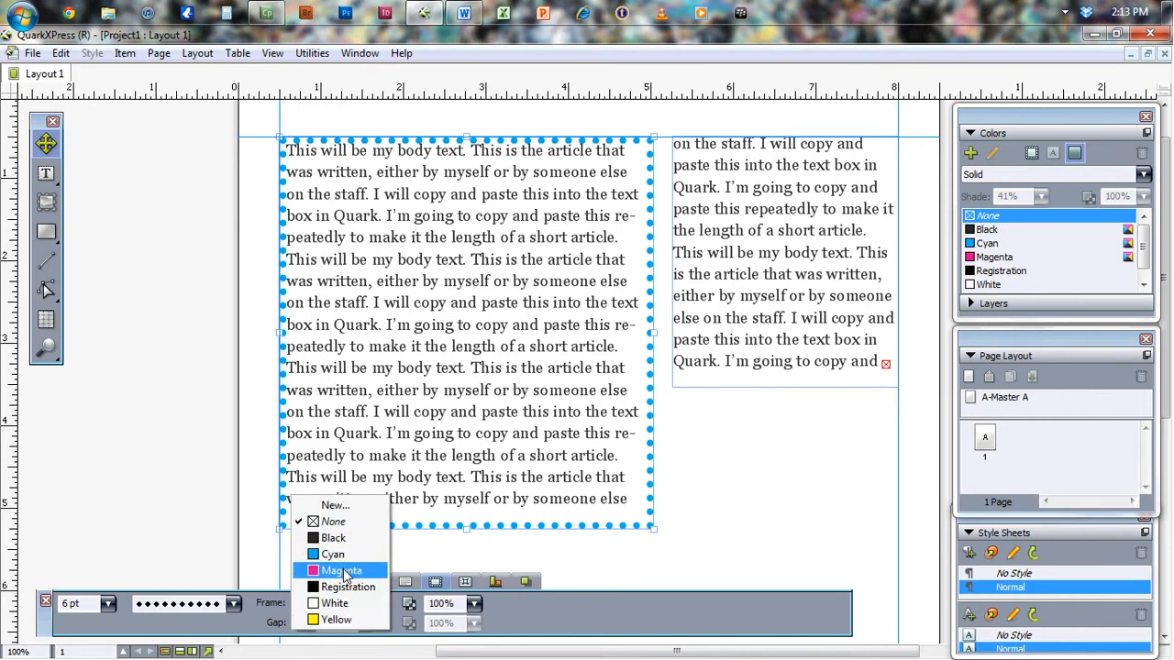
left_click(342, 575)
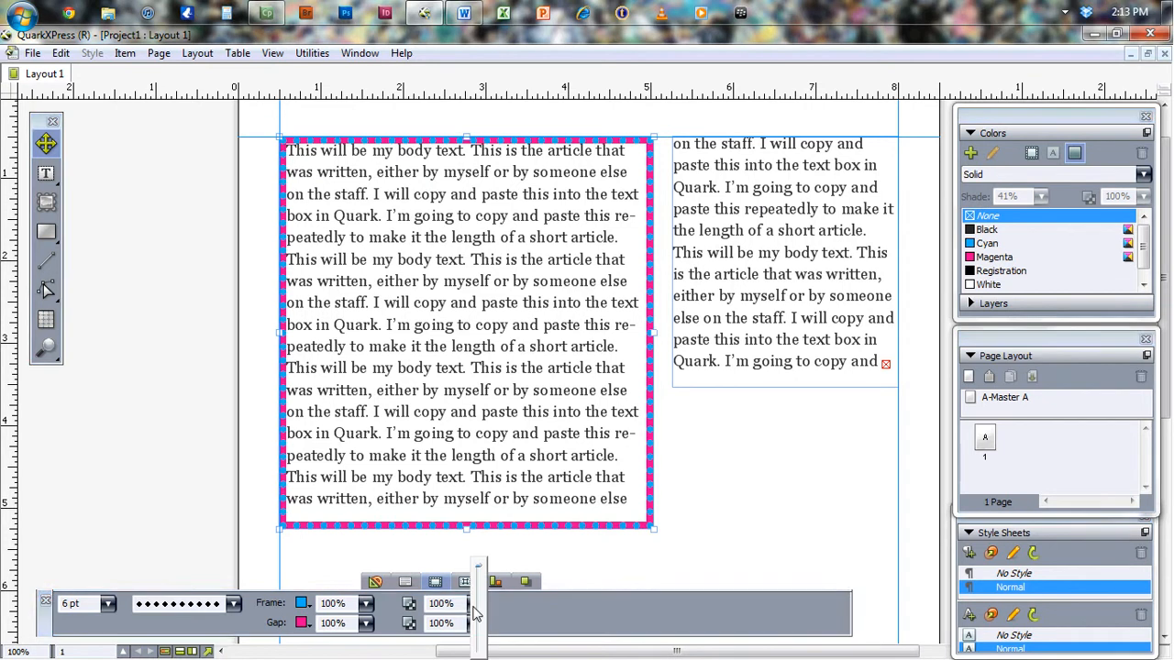
Step: Try a frame opacity of 46% on the left text box and restore it to 100%
mouse_move(474, 603)
left_mouse_down()
mouse_move(483, 570)
mouse_move(483, 620)
left_mouse_up()
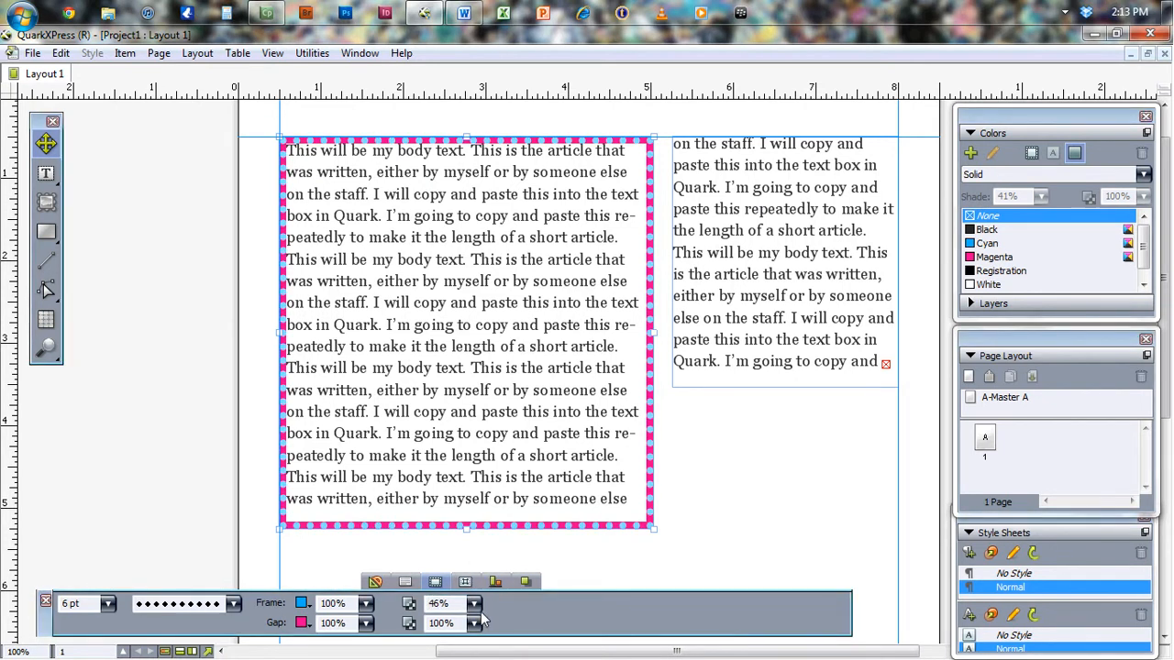
left_click(474, 603)
left_click_drag(480, 606, 490, 556)
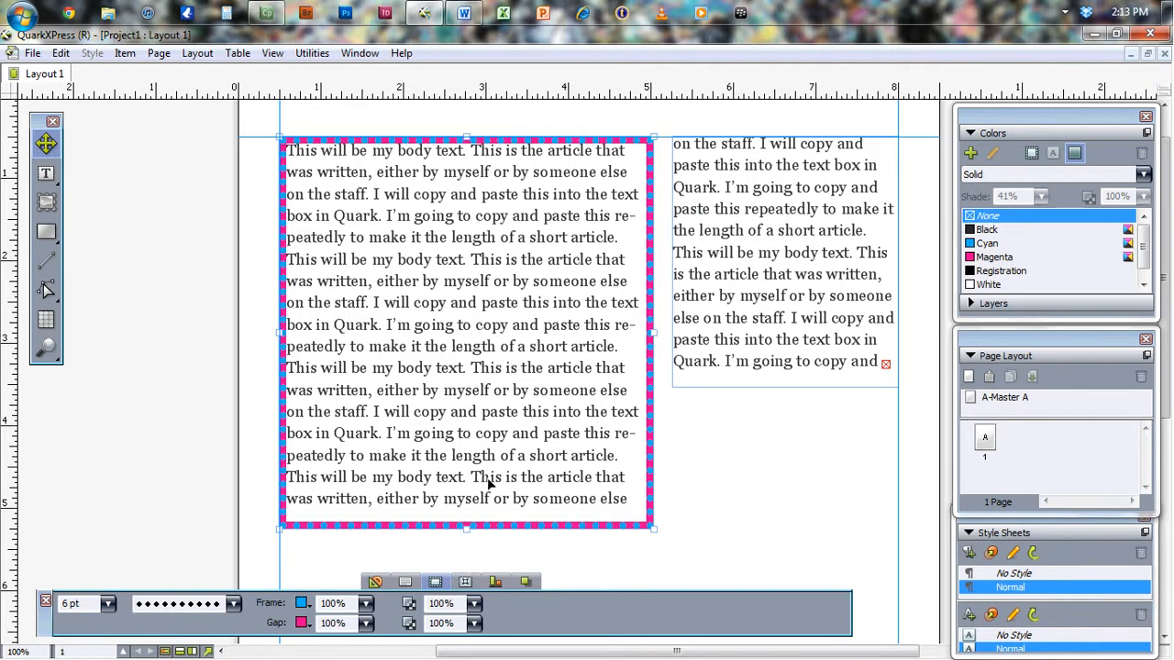
Step: Shorten the left text box to just below its last line and set its runaround to Item with 5 pt on all four sides
left_click_drag(464, 526, 470, 517)
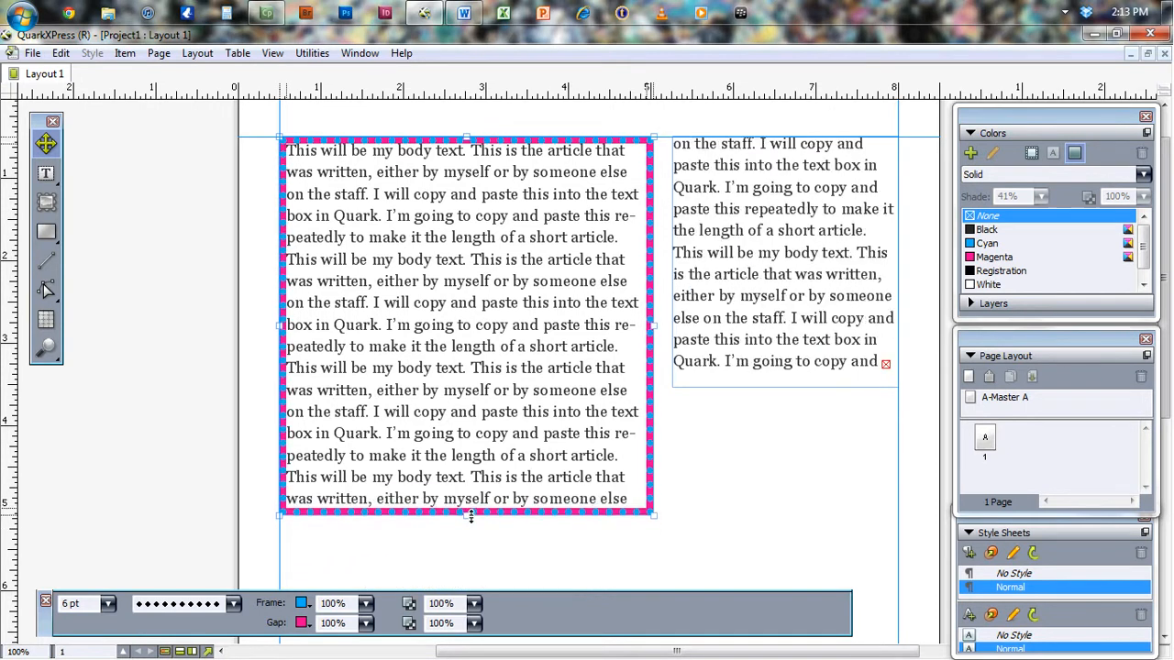
mouse_move(454, 601)
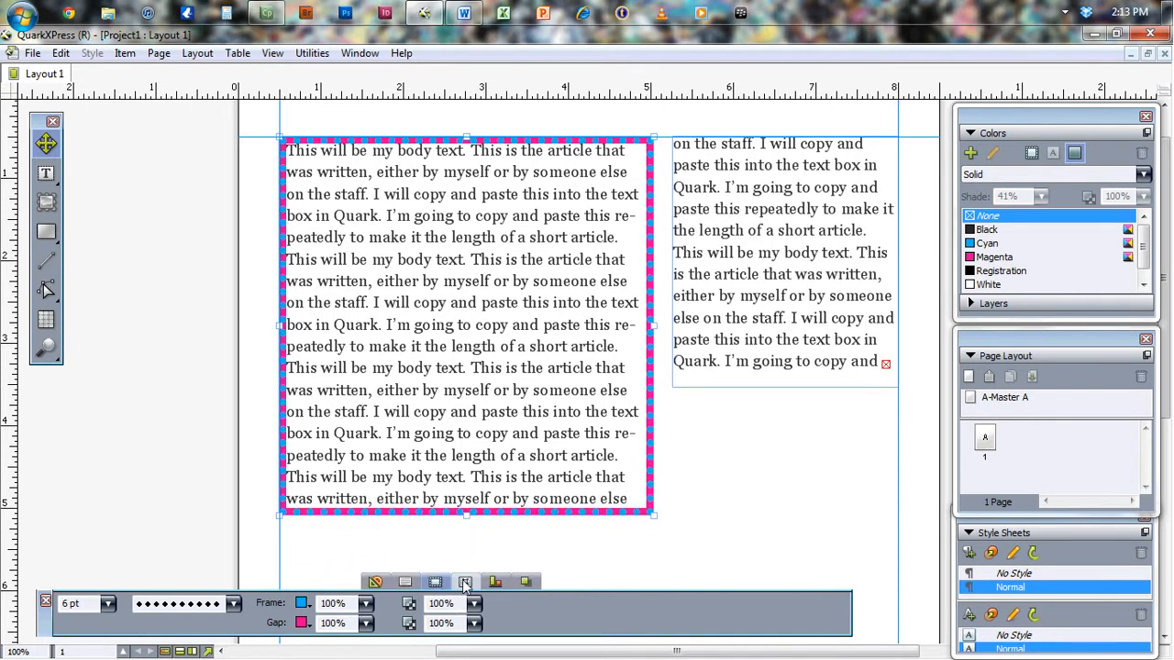
left_click(466, 583)
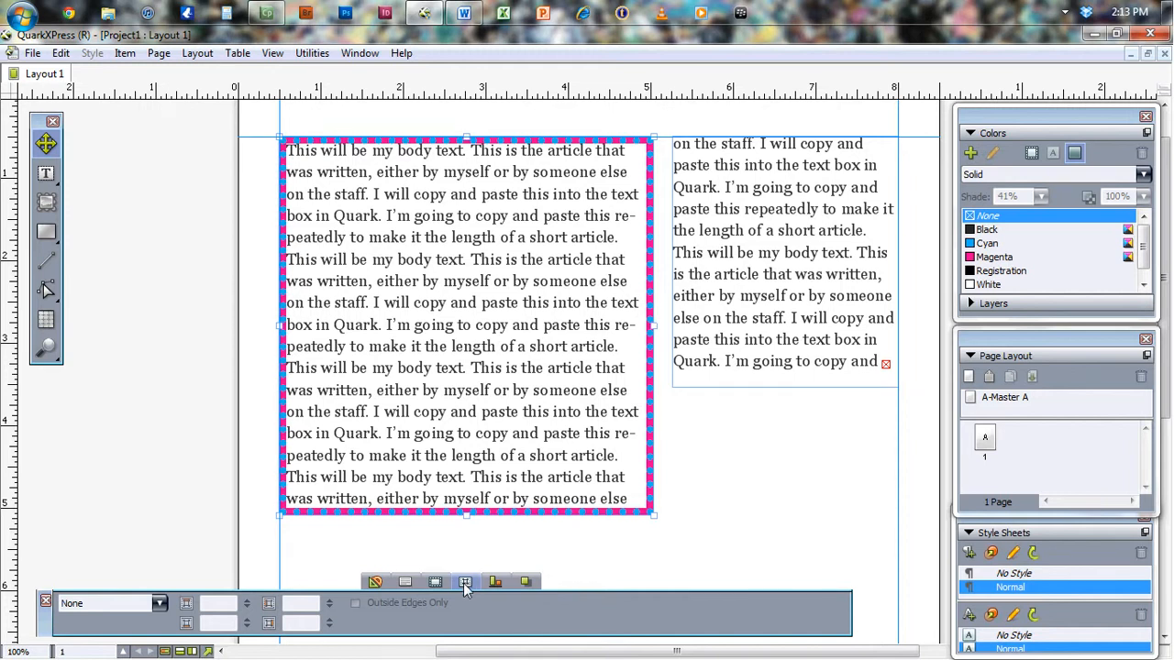
left_click(160, 605)
left_click(151, 632)
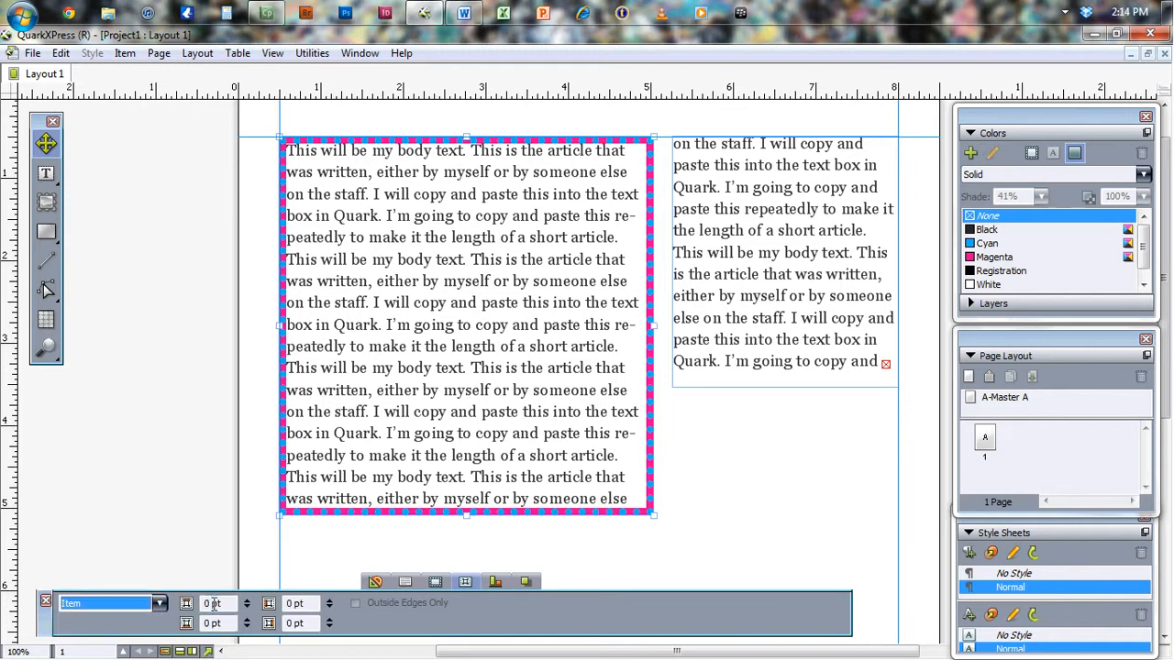
key("Tab")
type("5")
key("Tab")
type("5")
key("Tab")
type("5")
key("Tab")
type("5")
key("Tab")
Step: Move the left text box down the page and nudge it right until its frame slightly overlaps the right text box
left_click_drag(471, 283, 485, 339)
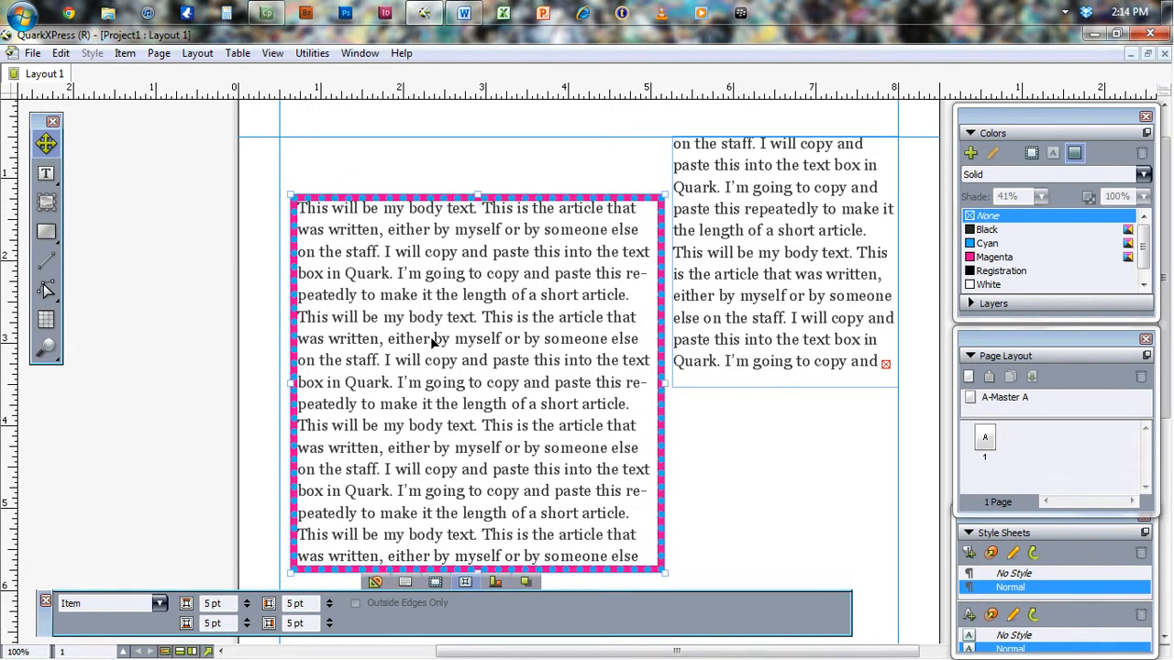
key("Right")
key("Right")
key("Right")
key("Right")
key("Right")
key("Right")
key("Right")
key("Right")
key("Right")
key("Right")
key("Right")
key("Right")
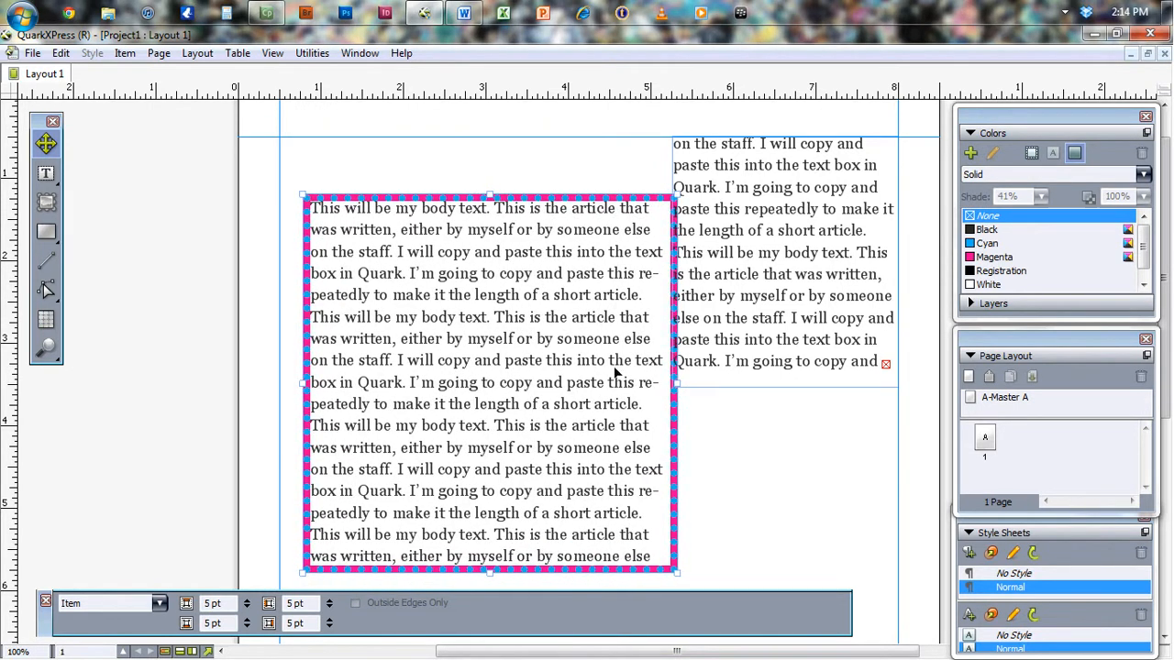
Step: Nudge the dotted-frame text box slightly down the page and bring it to the front of the right text box
key("Down")
key("Down")
key("Down")
key("Down")
key("Down")
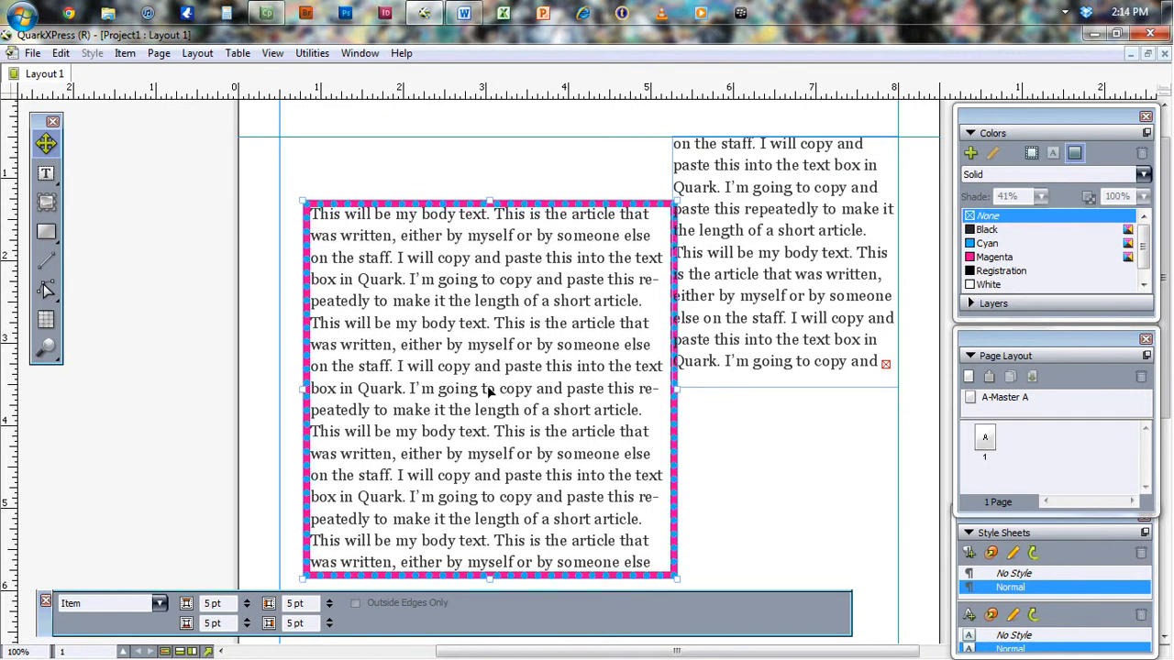
right_click(488, 391)
mouse_move(580, 344)
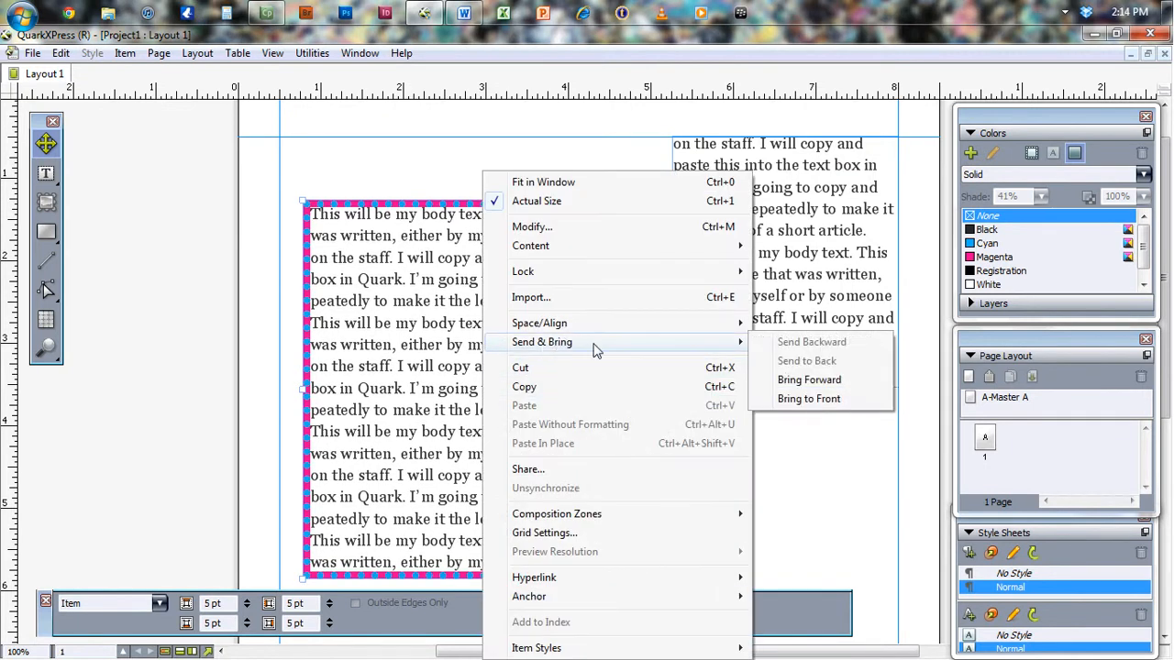
left_click(807, 397)
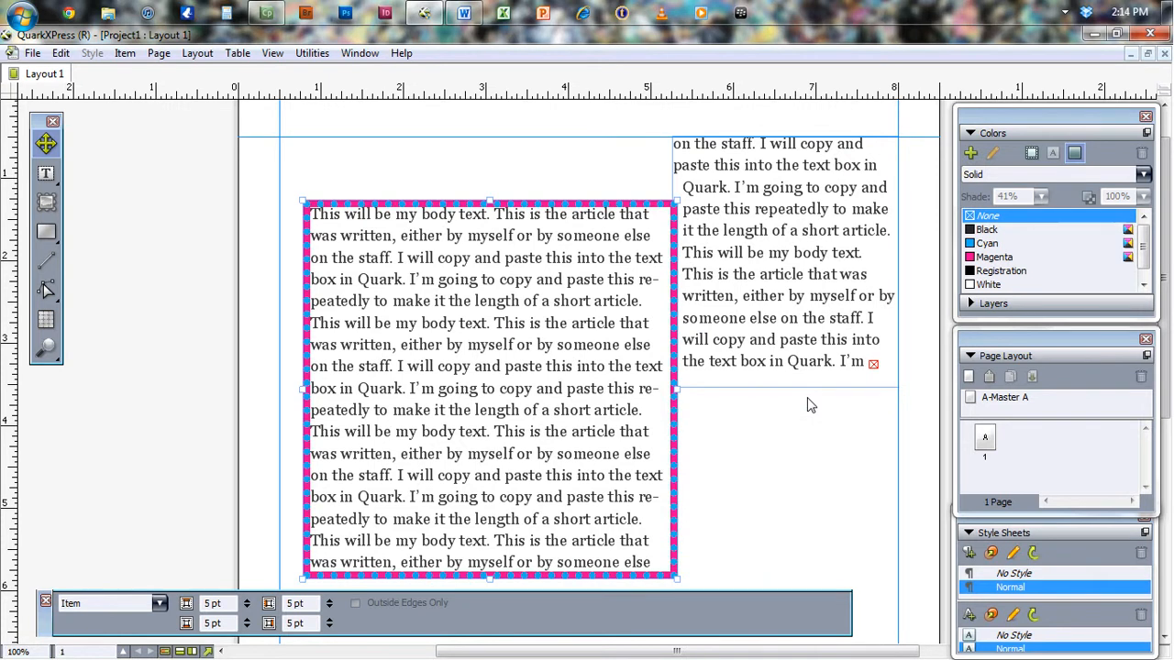
Step: Nudge the framed text box further right over the right text box to push that box's text aside
key("Right")
key("Right")
key("Right")
key("Right")
key("Right")
key("Right")
key("Right")
key("Right")
key("Right")
key("Right")
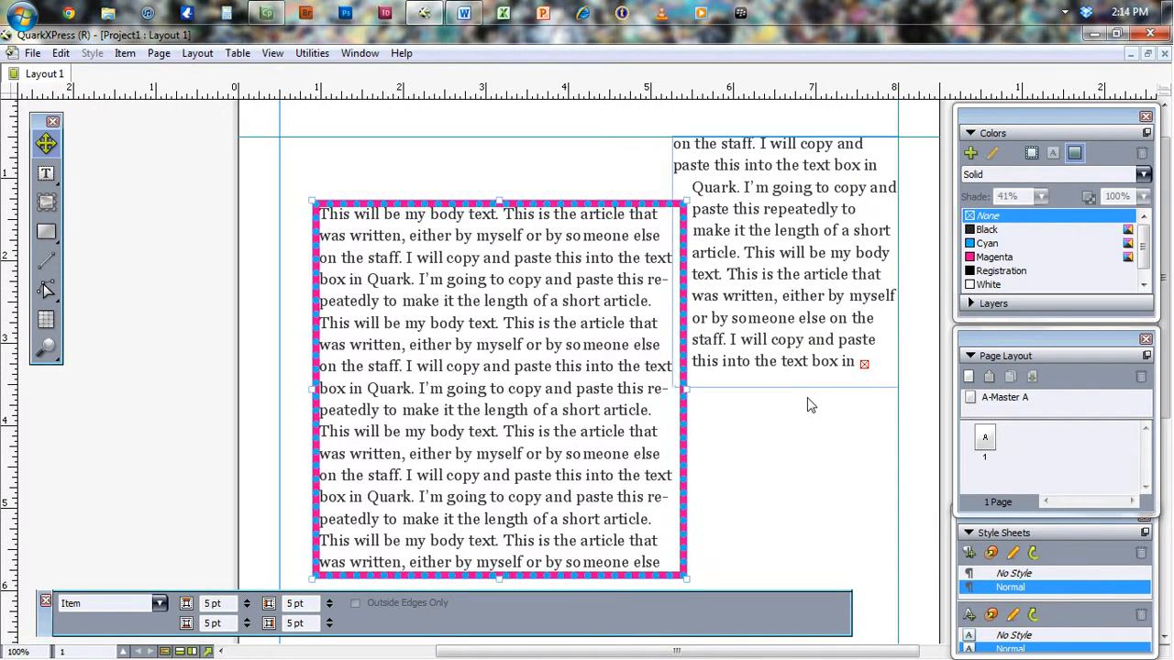
key("Right")
key("Right")
key("Right")
key("Right")
key("Right")
key("Right")
key("Right")
key("Right")
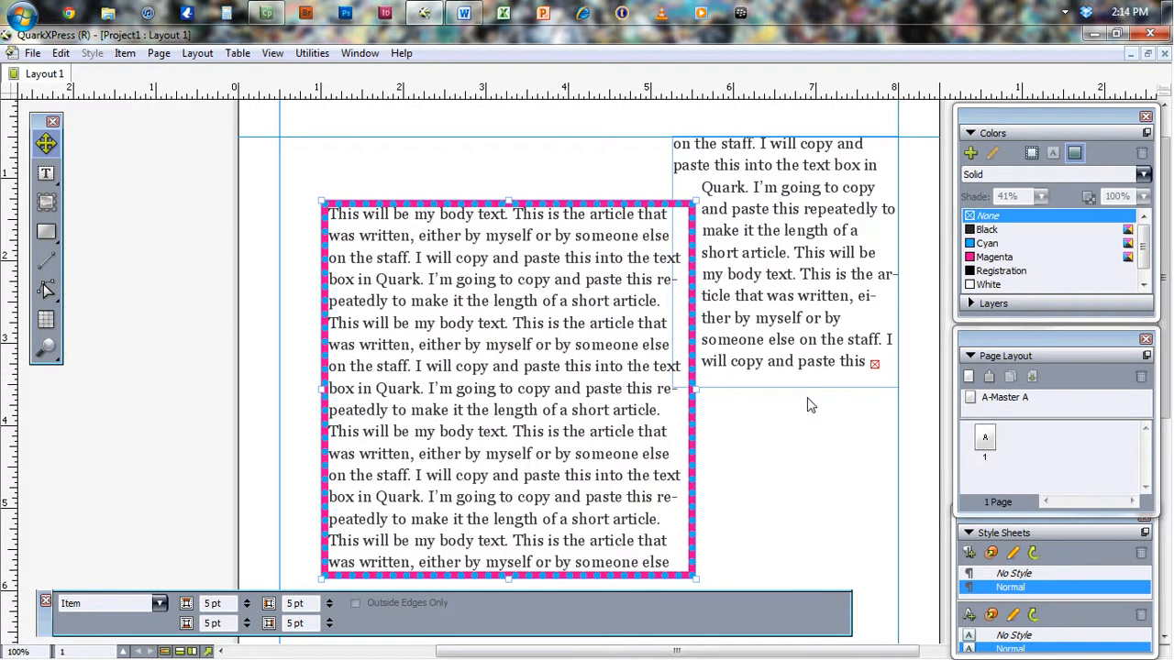
Step: Nudge the framed text box down until one more line of the right text box runs full width above it
key("Down")
key("Down")
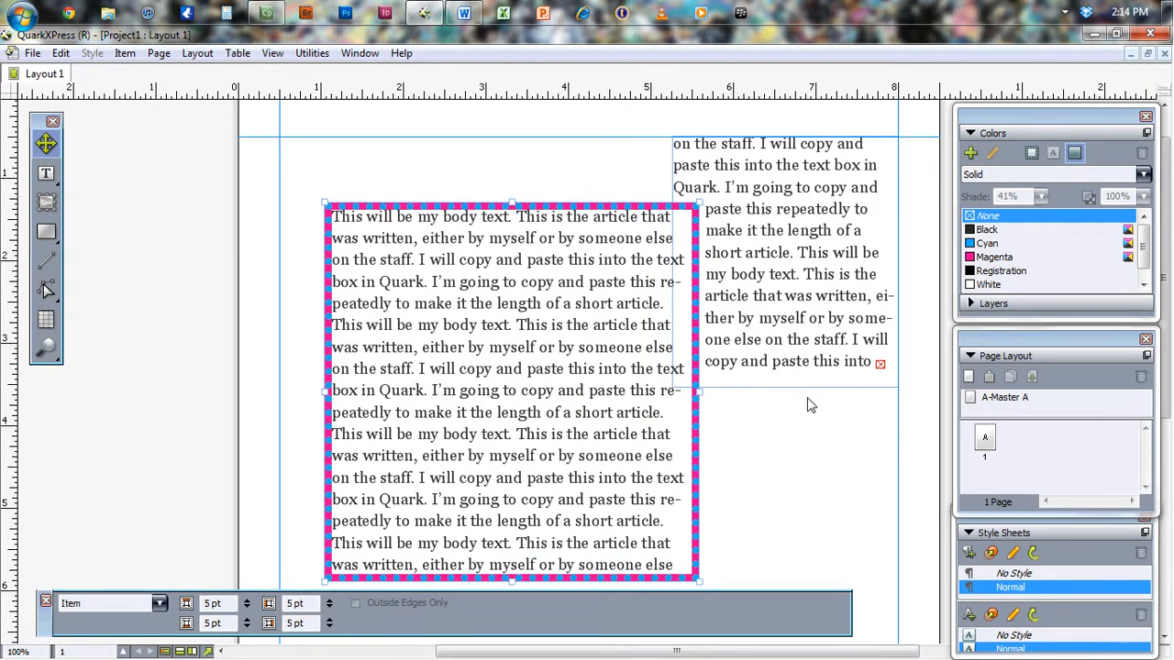
key("Up")
key("Down")
key("Down")
key("Down")
key("Down")
key("Down")
key("Down")
key("Down")
key("Down")
key("Down")
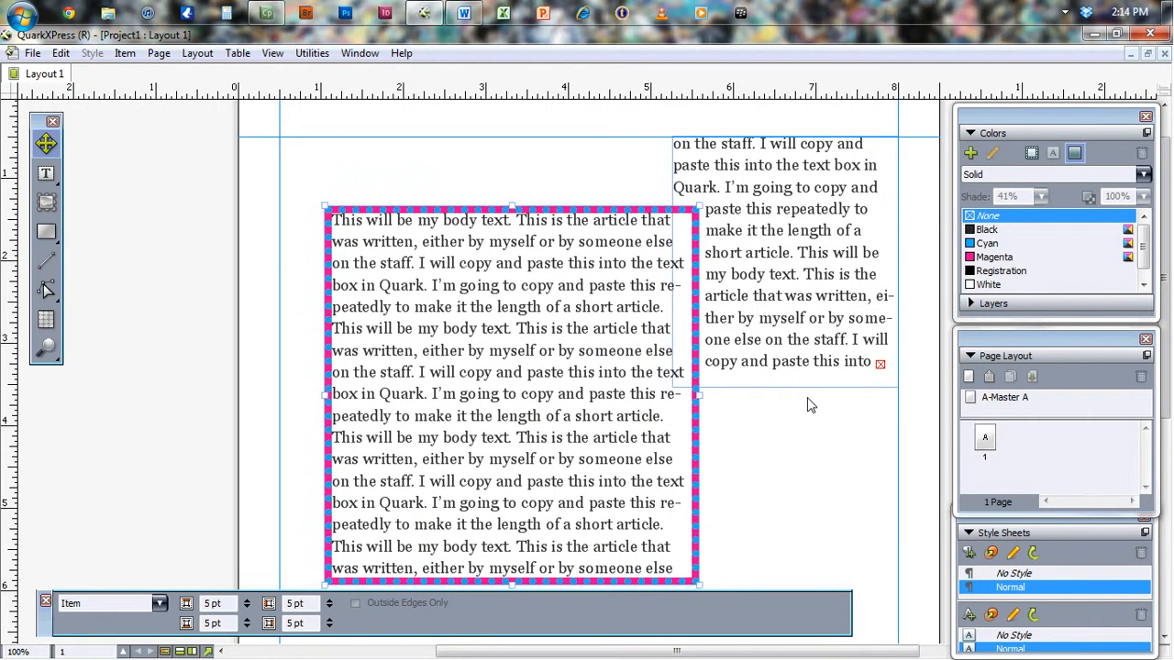
key("Down")
key("Down")
key("Down")
key("Down")
key("Down")
key("Down")
key("Down")
key("Down")
key("Down")
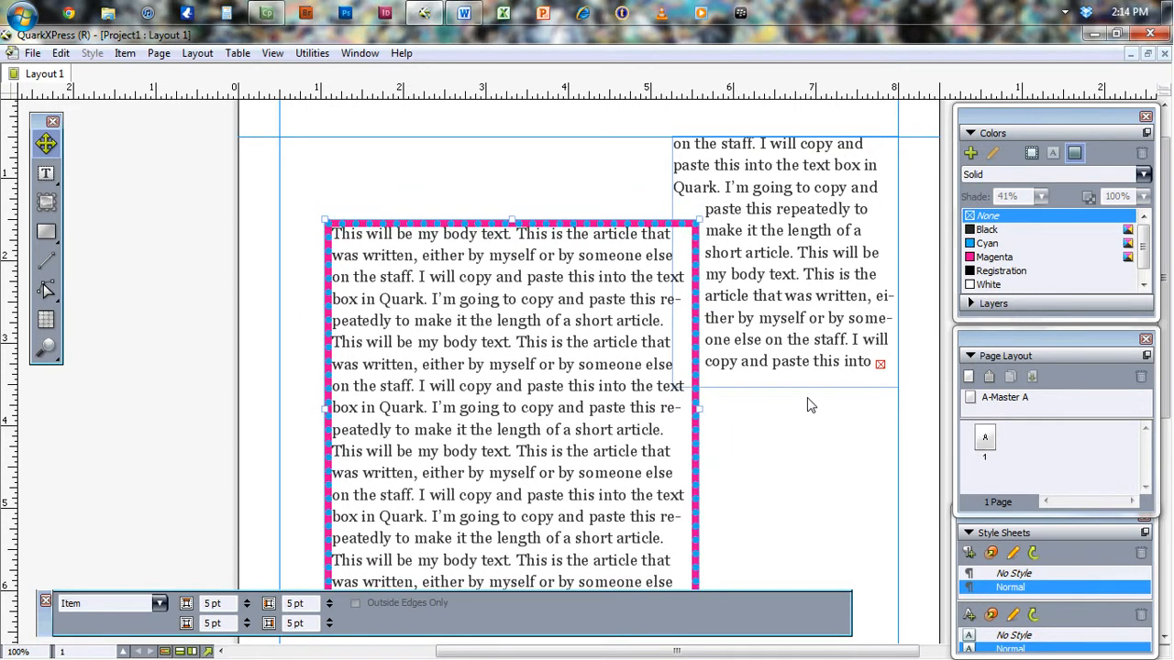
key("Up")
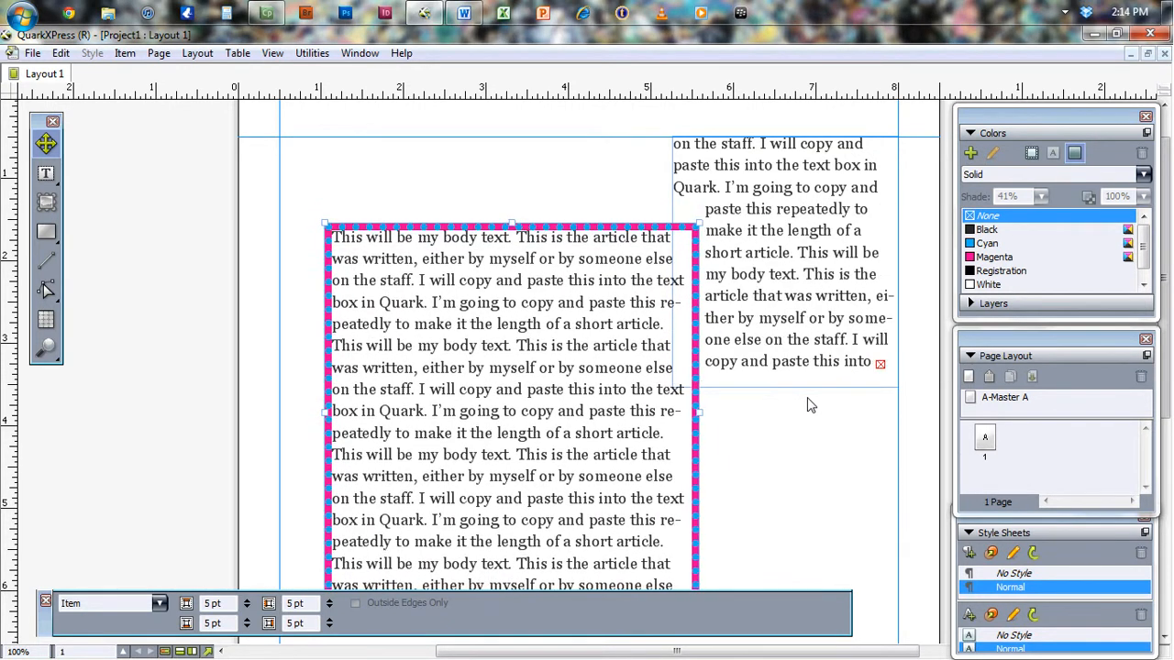
key("Down")
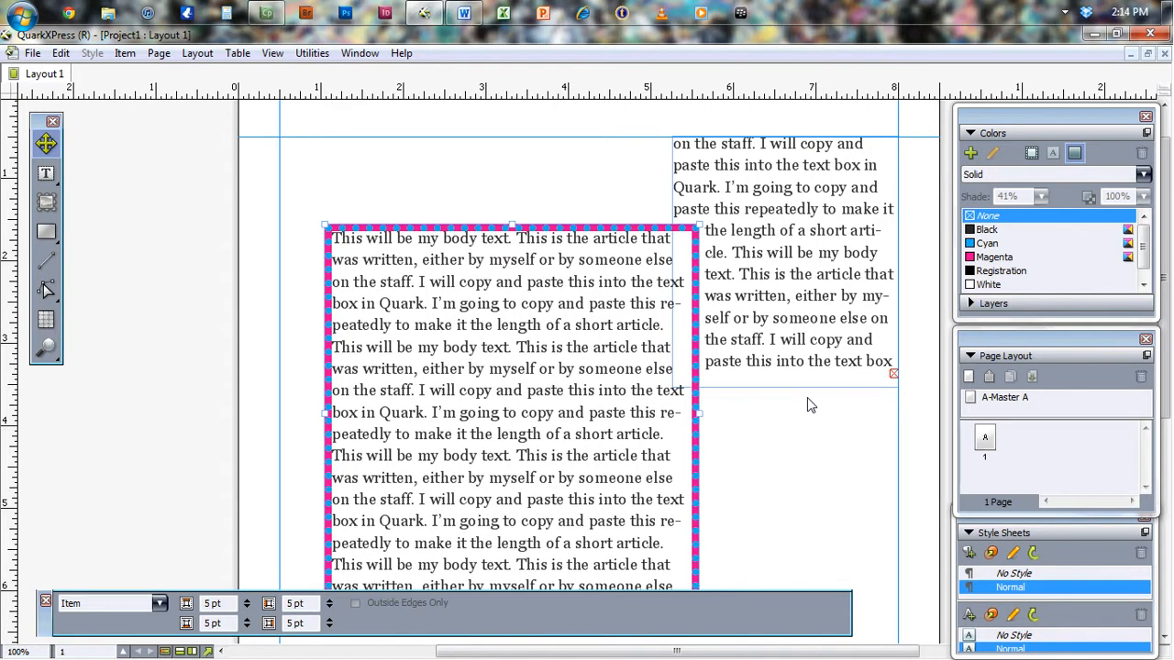
Step: Move the framed text box back to the page's upper-left margin corner at X 0.5" and Y 0.5"
left_click(771, 451)
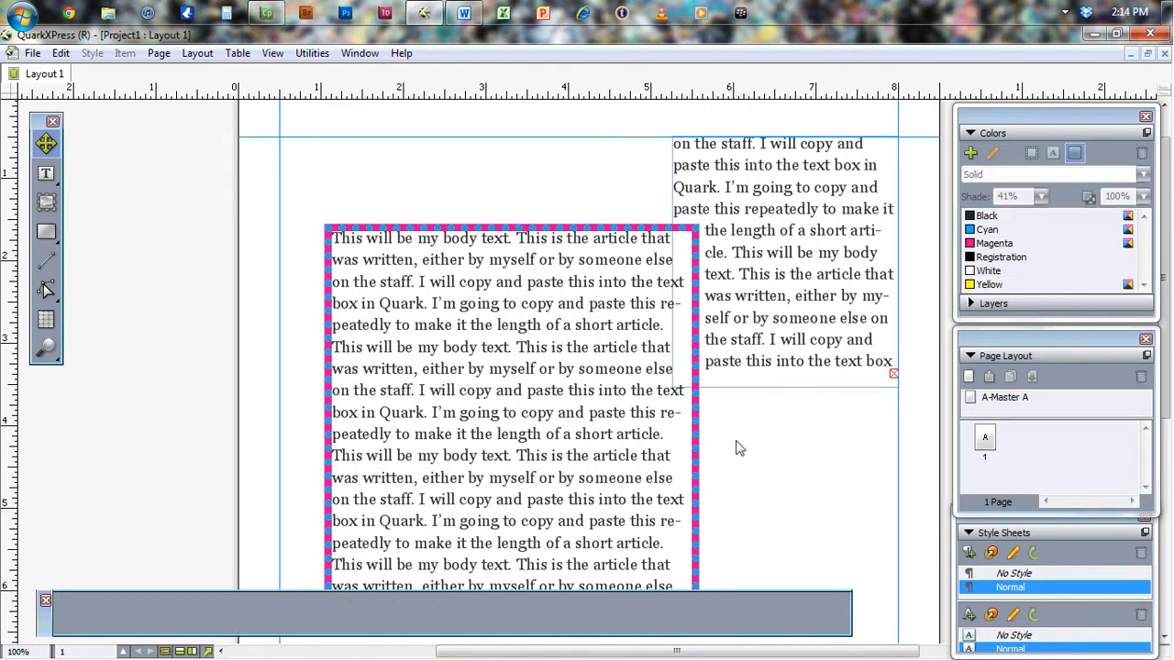
left_click_drag(396, 375, 350, 288)
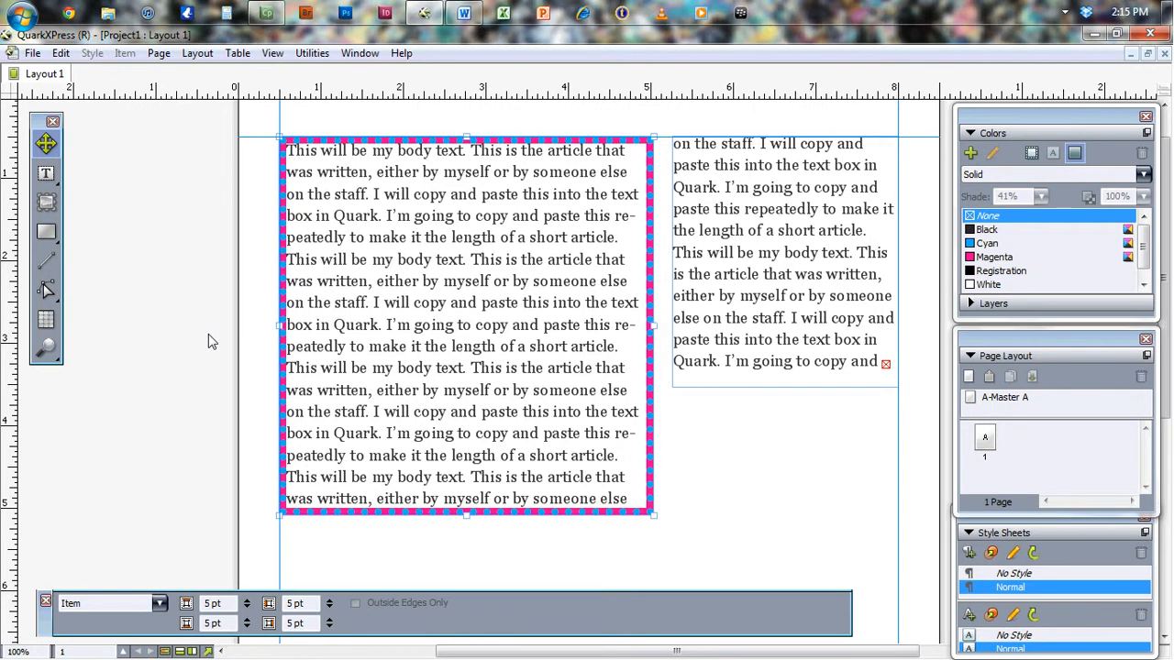
Step: Try a one-character, three-line drop cap on the article's opening paragraph and turn it off again
mouse_move(477, 621)
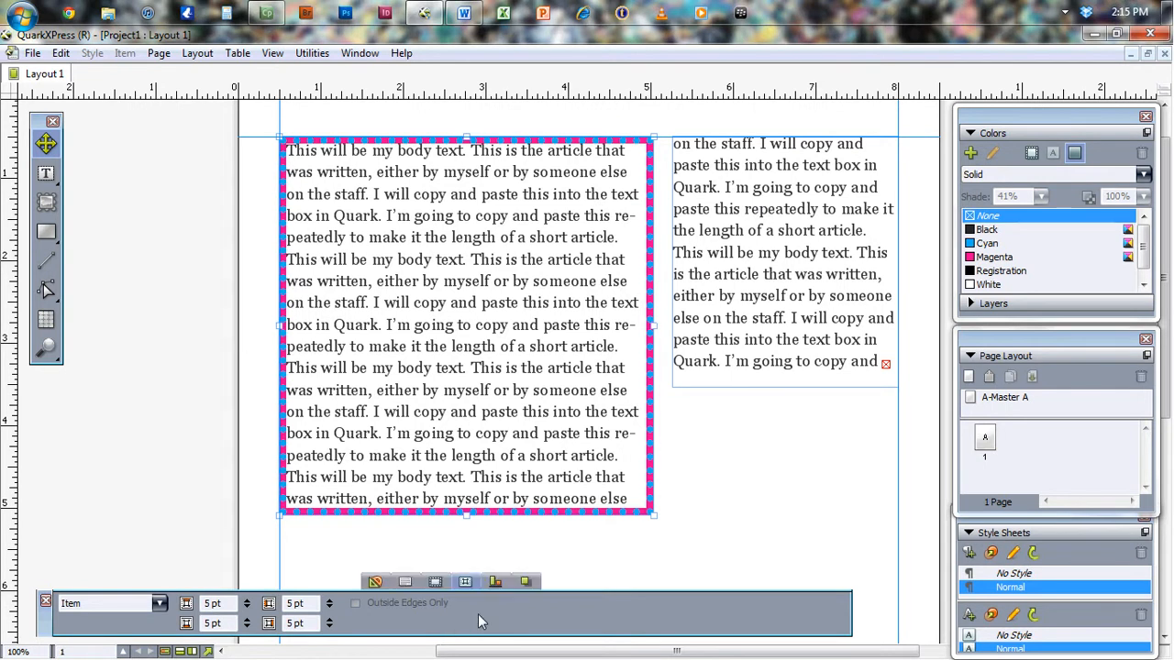
left_click(498, 583)
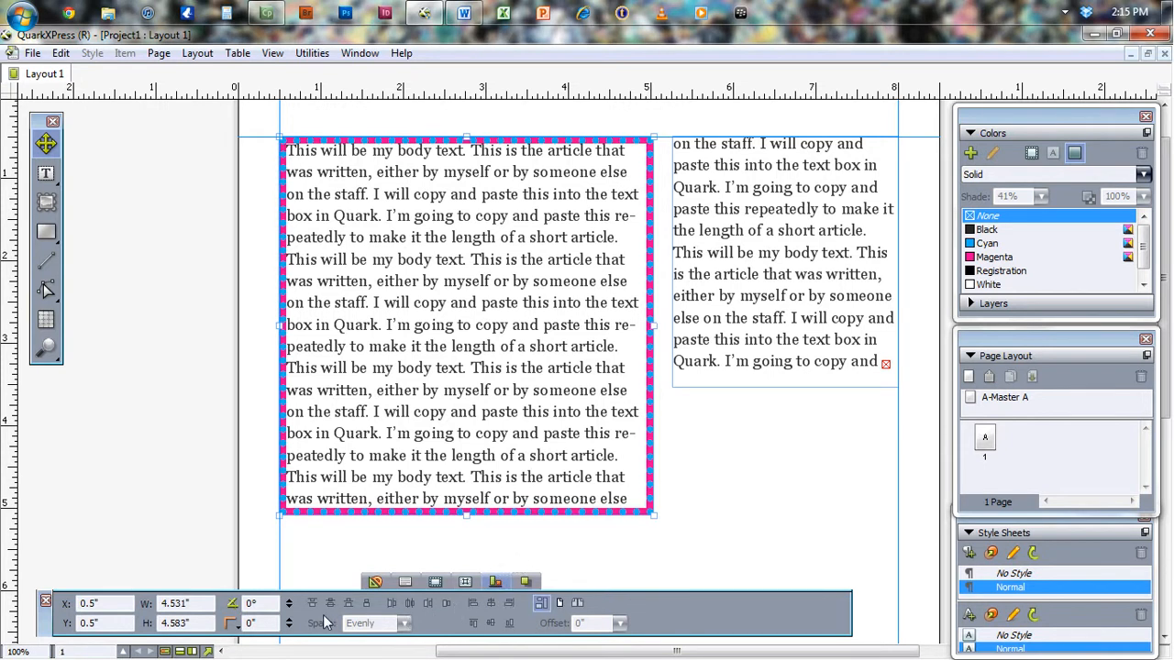
key("t")
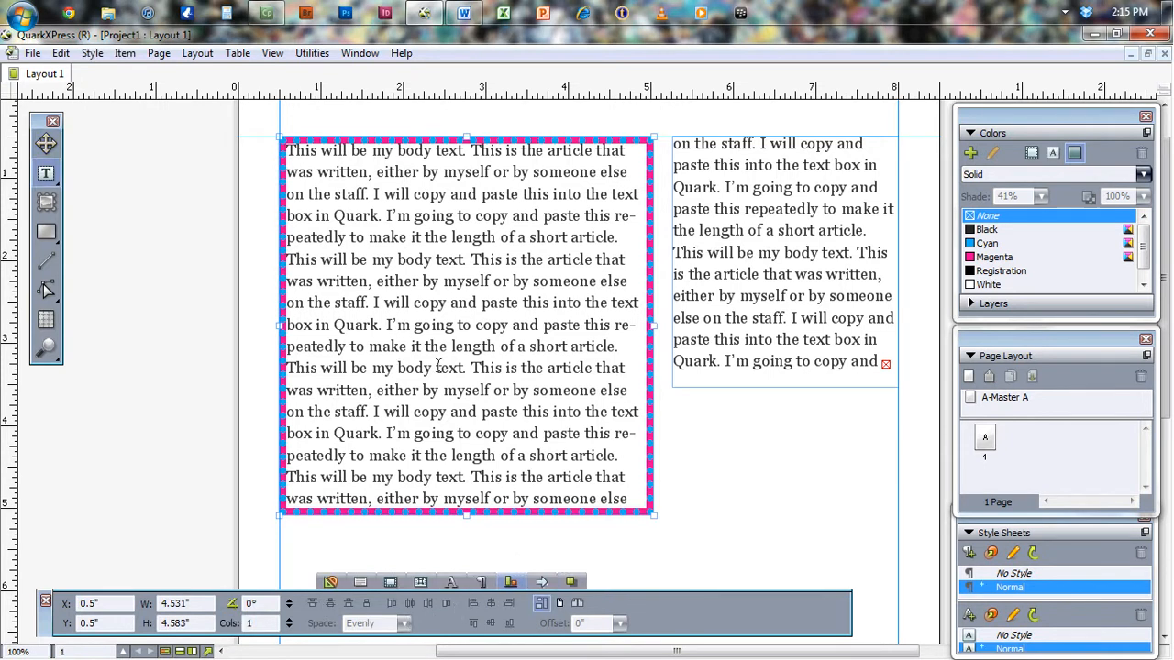
left_click(450, 587)
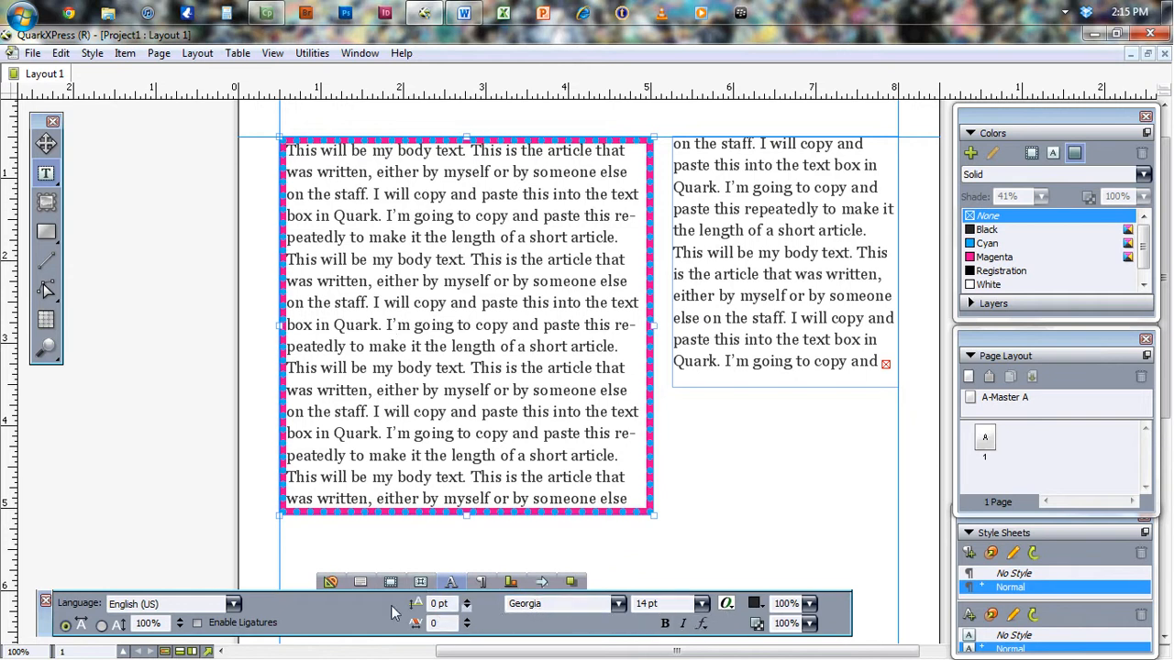
left_click(480, 583)
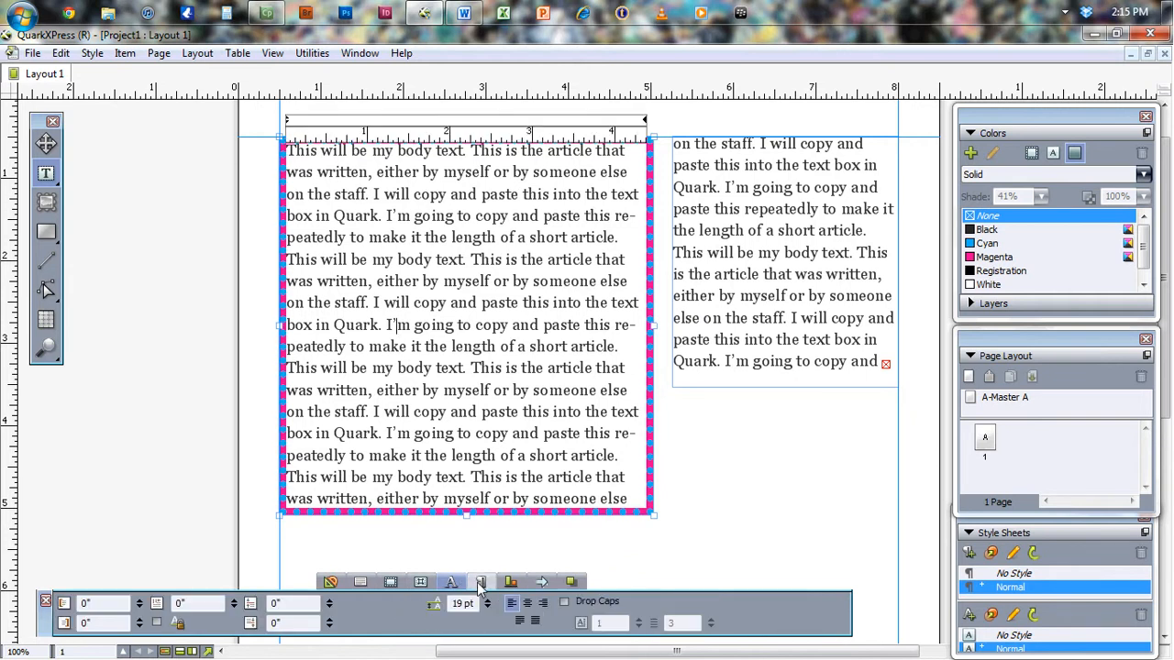
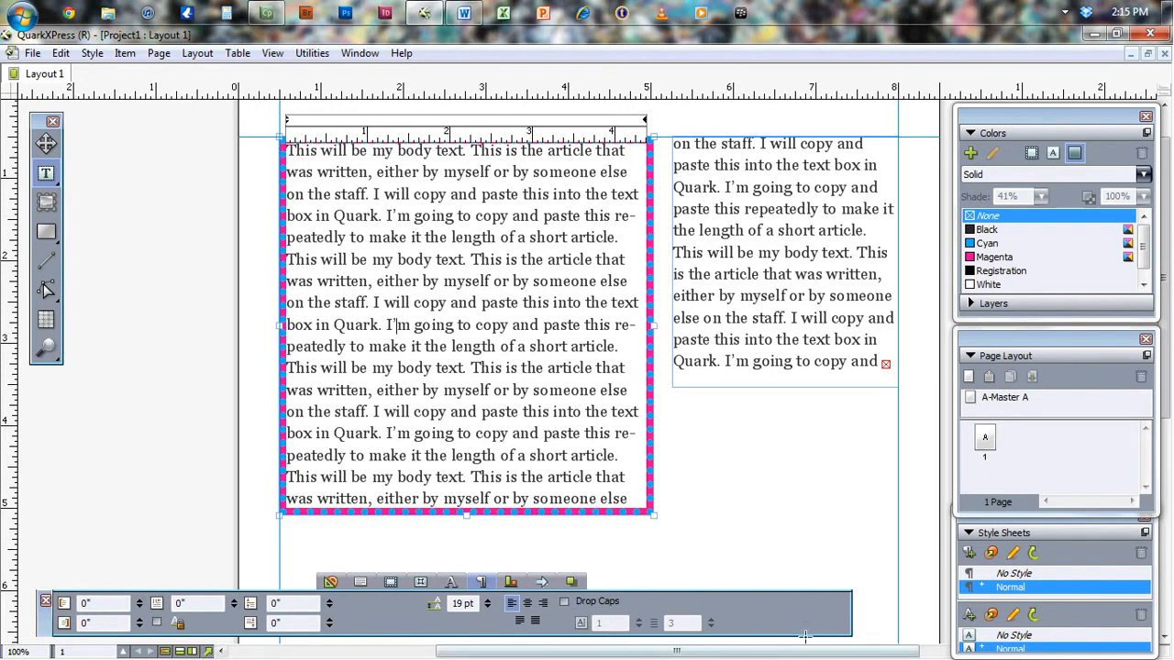
left_click(565, 601)
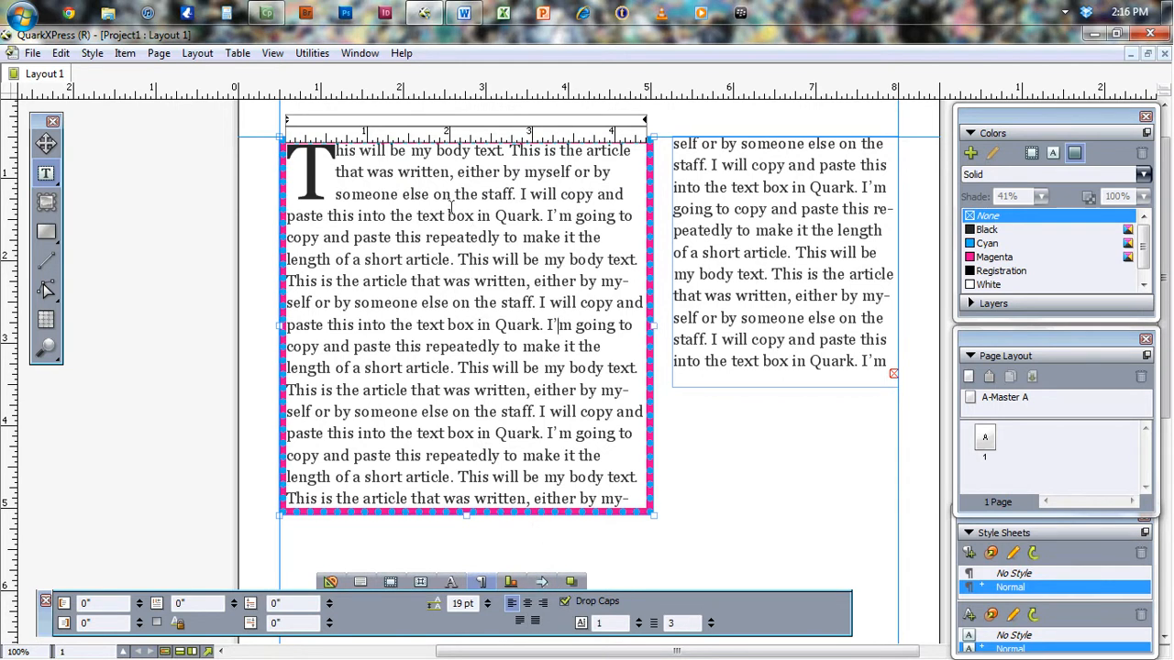
left_click(564, 602)
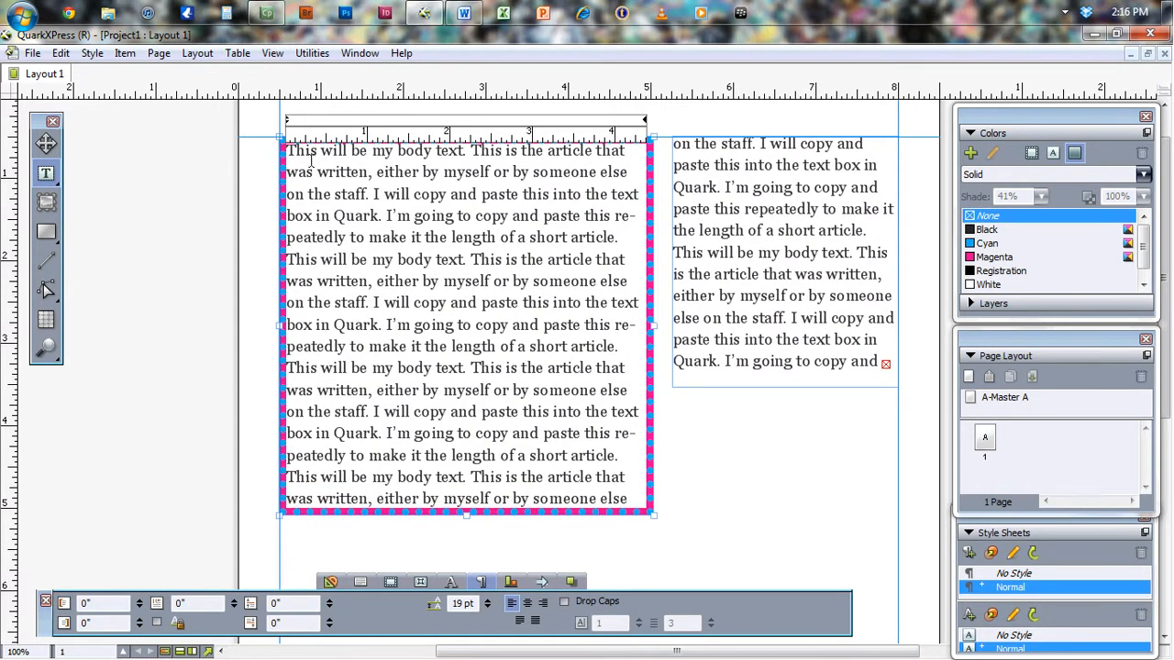
Step: Try enlarging only the article's opening letter T to 72 pt and undo the size change
left_click(311, 161)
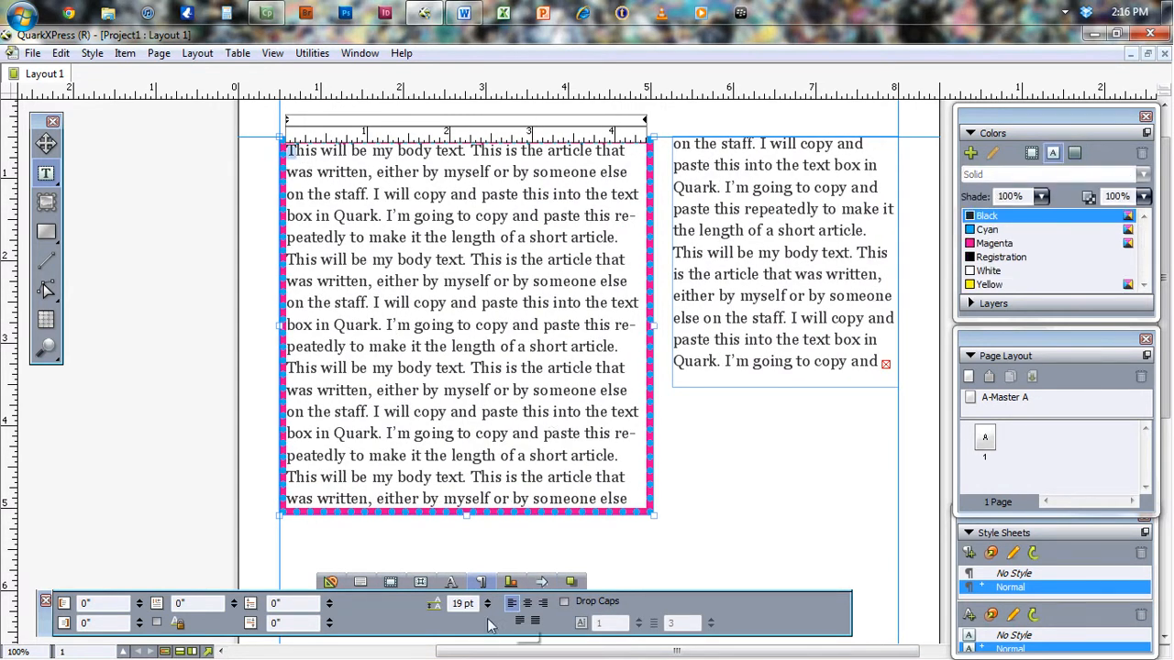
left_click(480, 583)
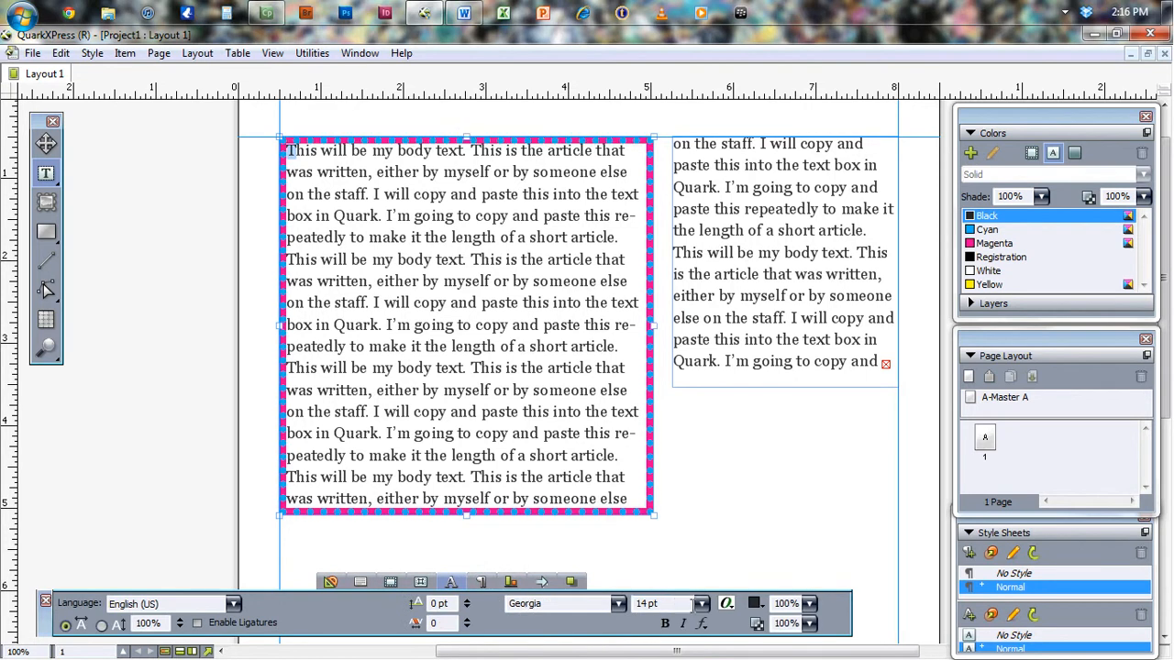
left_click(701, 603)
left_click(690, 588)
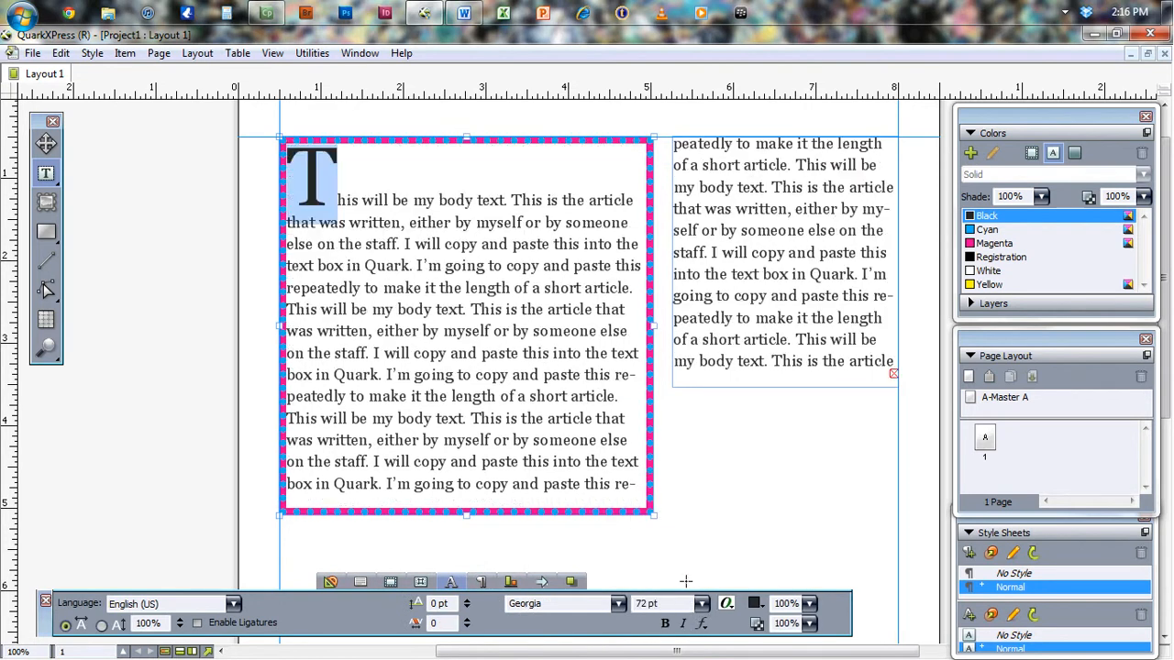
left_click(382, 202)
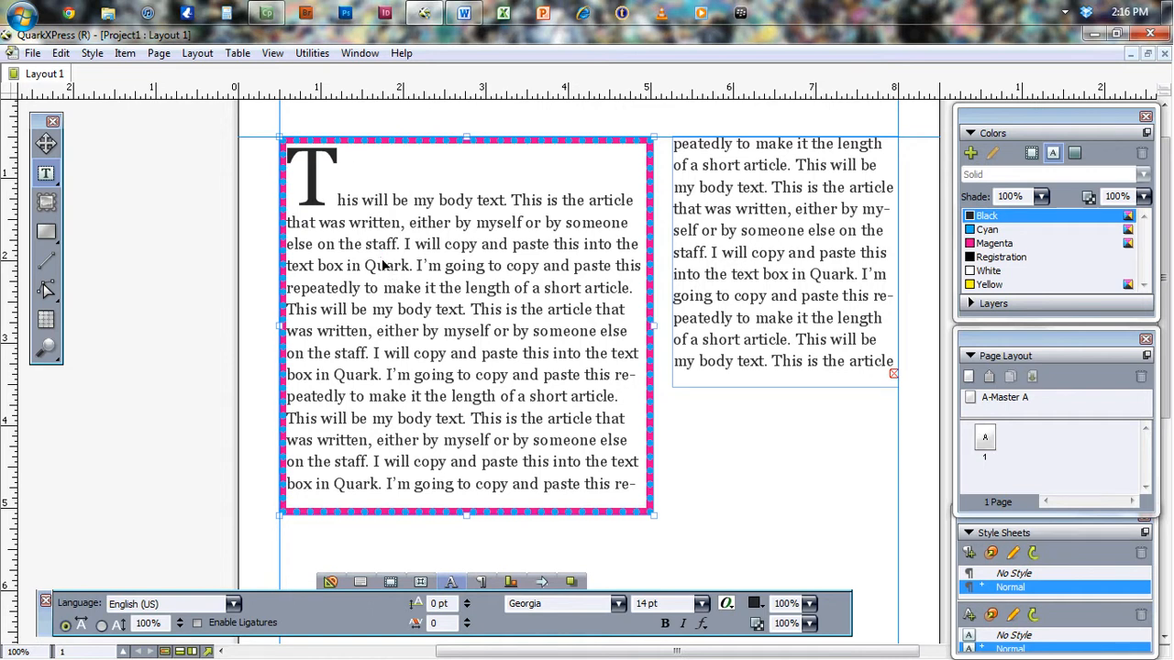
key("ctrl+z")
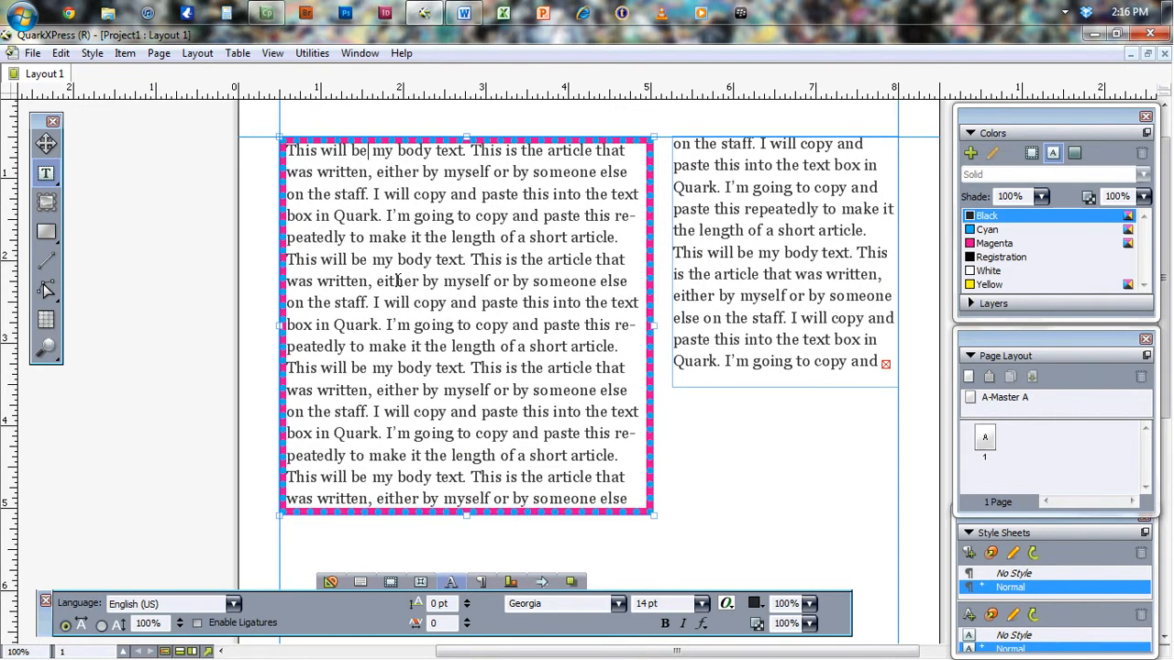
Step: Turn on drop caps for the opening paragraph with one character spanning three lines
left_click(480, 583)
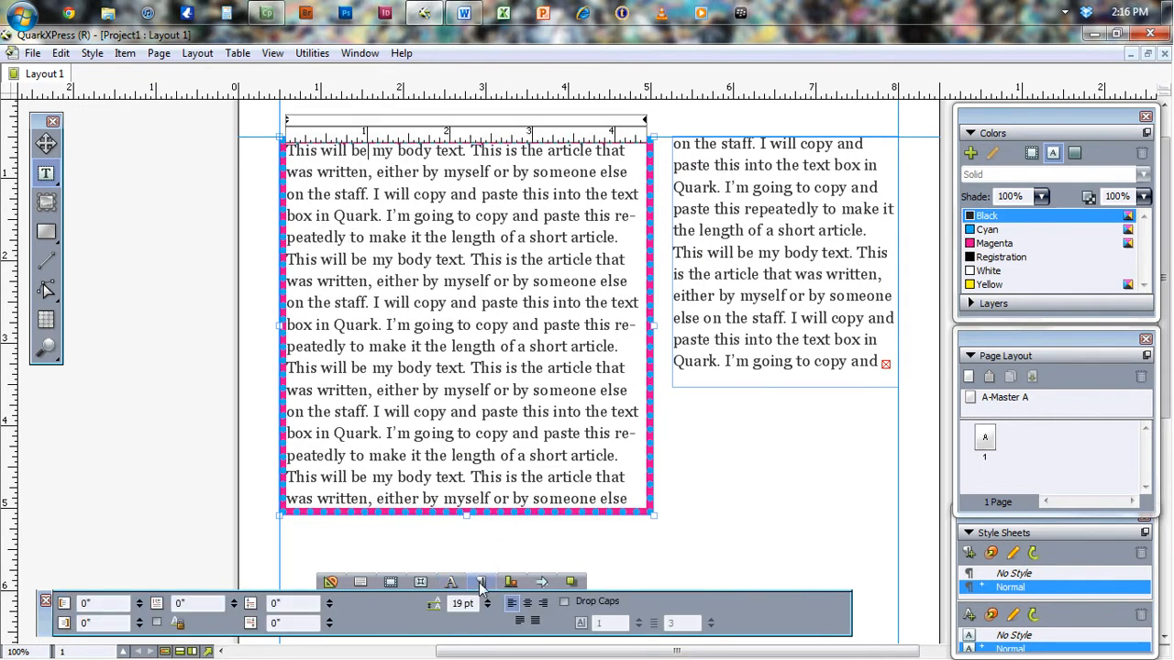
left_click(564, 603)
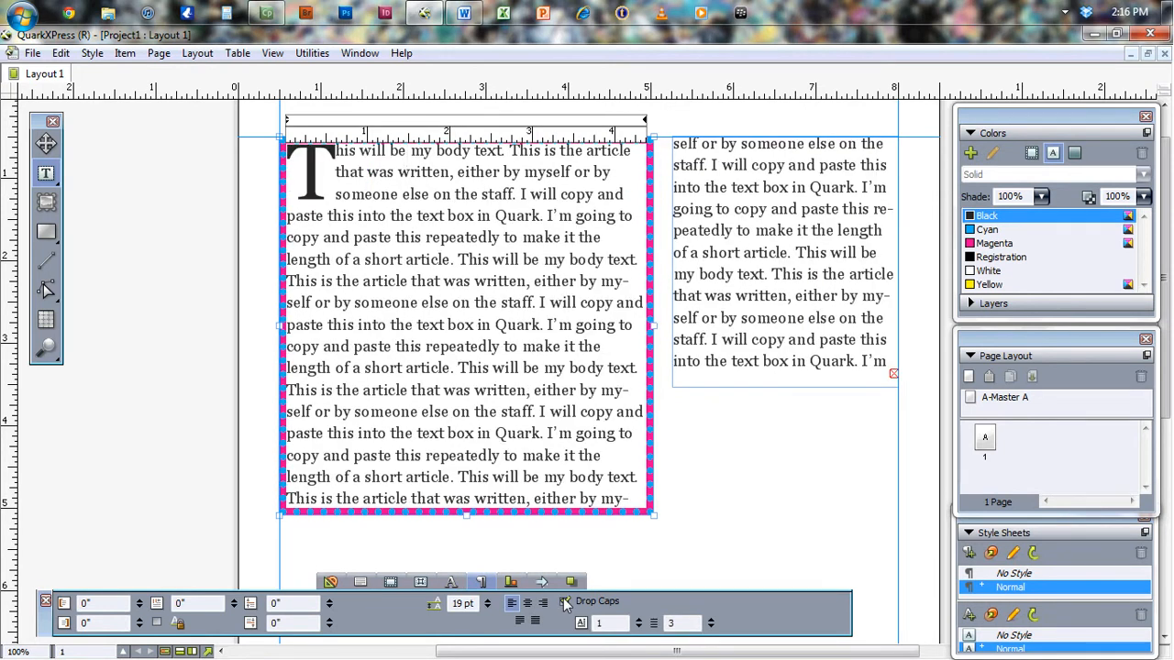
Step: Switch the alignment to Page Relative Mode and align the framed text box with the page's left edge
left_click(510, 583)
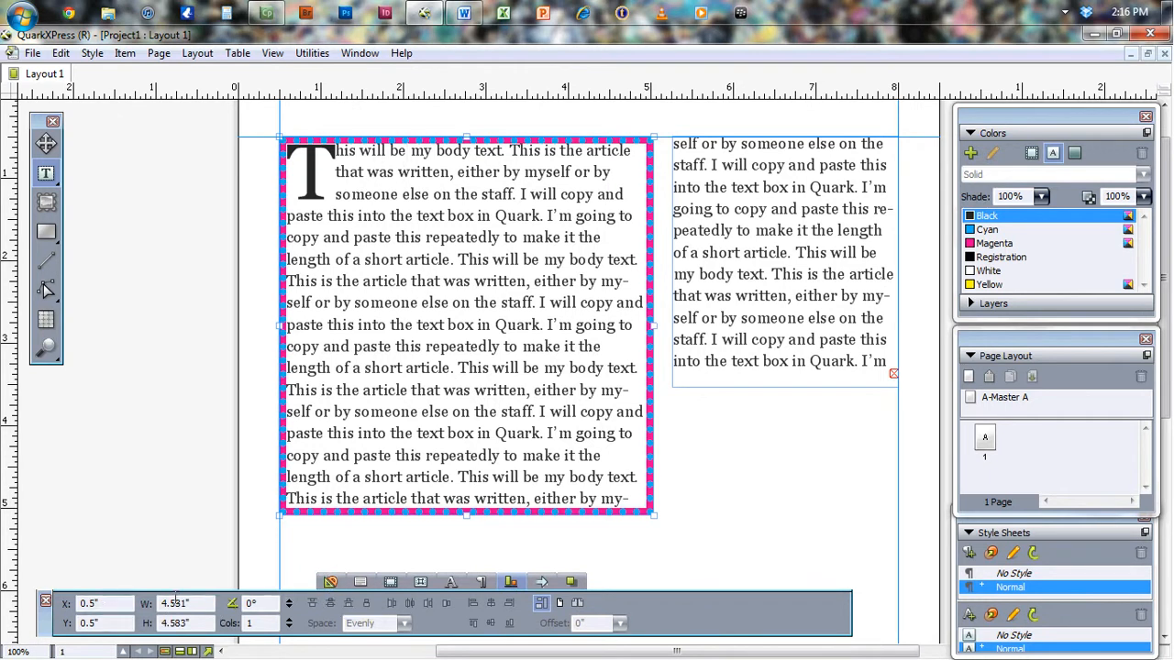
left_click(289, 602)
left_click(289, 614)
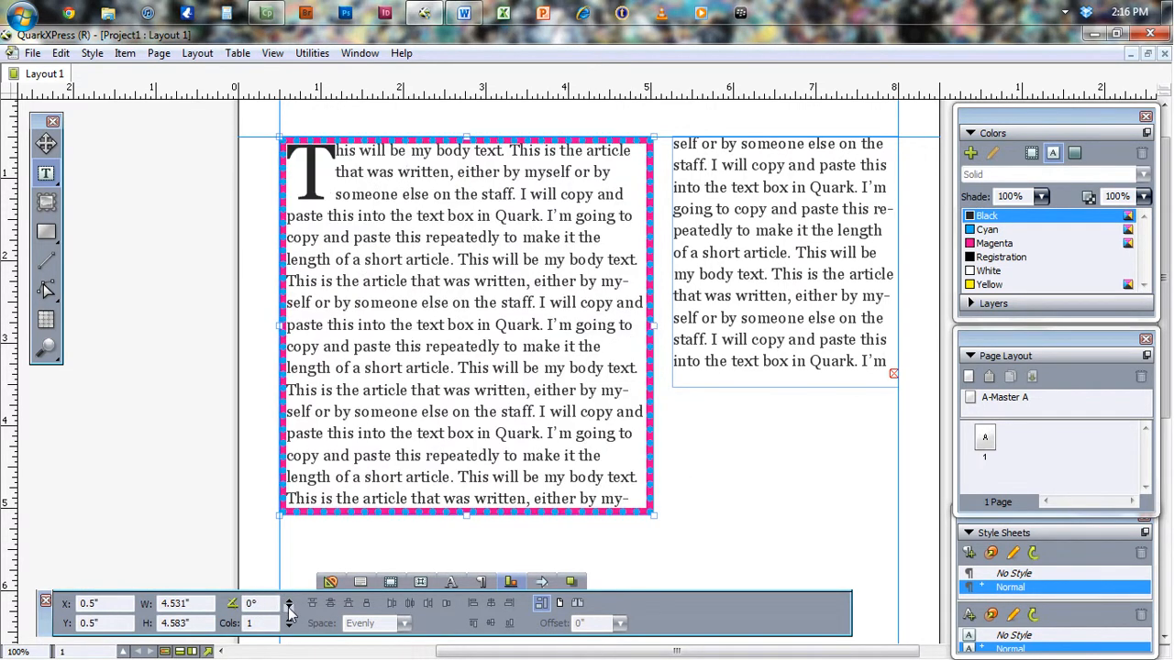
left_click(559, 605)
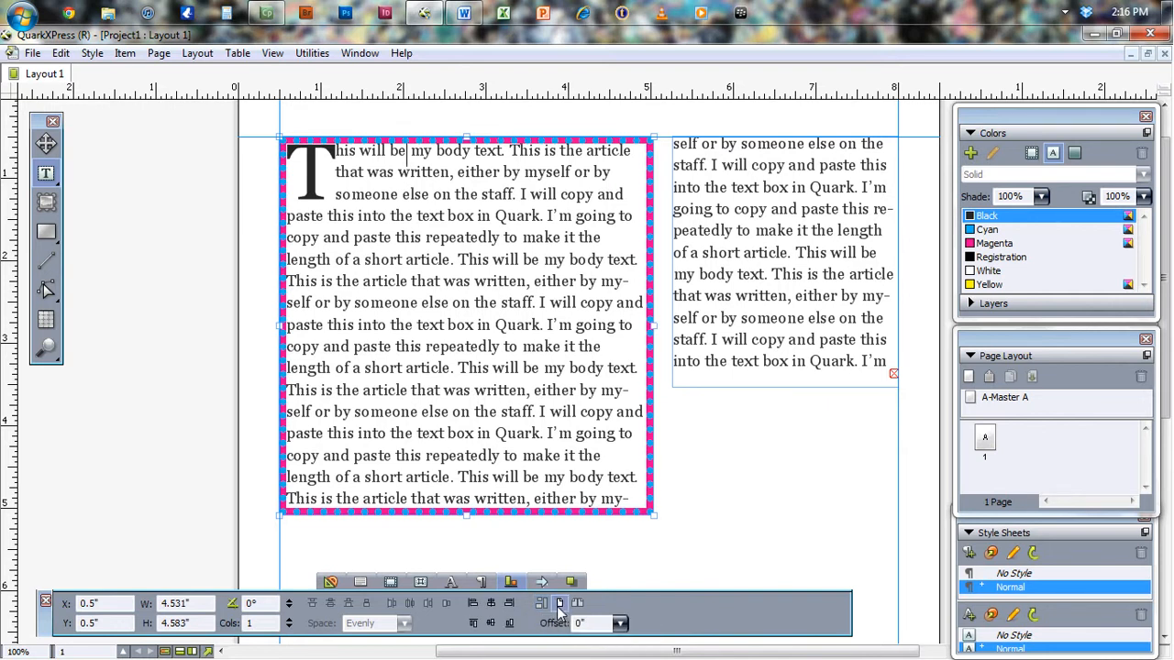
left_click(473, 604)
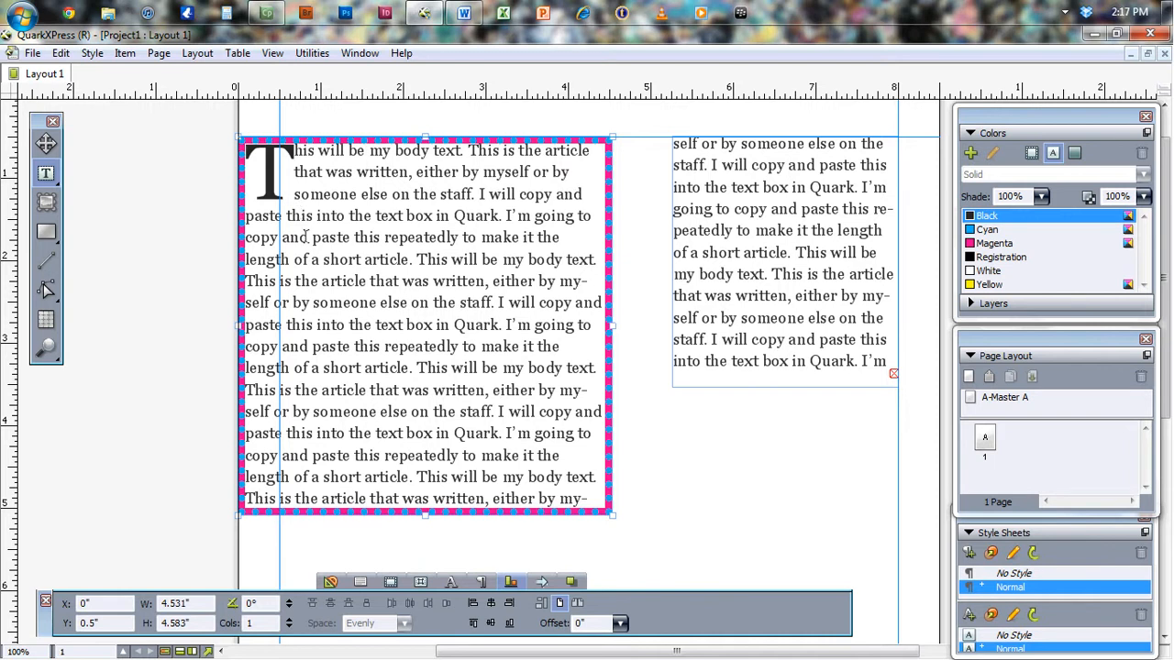
Step: Center the framed text box both horizontally and vertically on the page
left_click(490, 605)
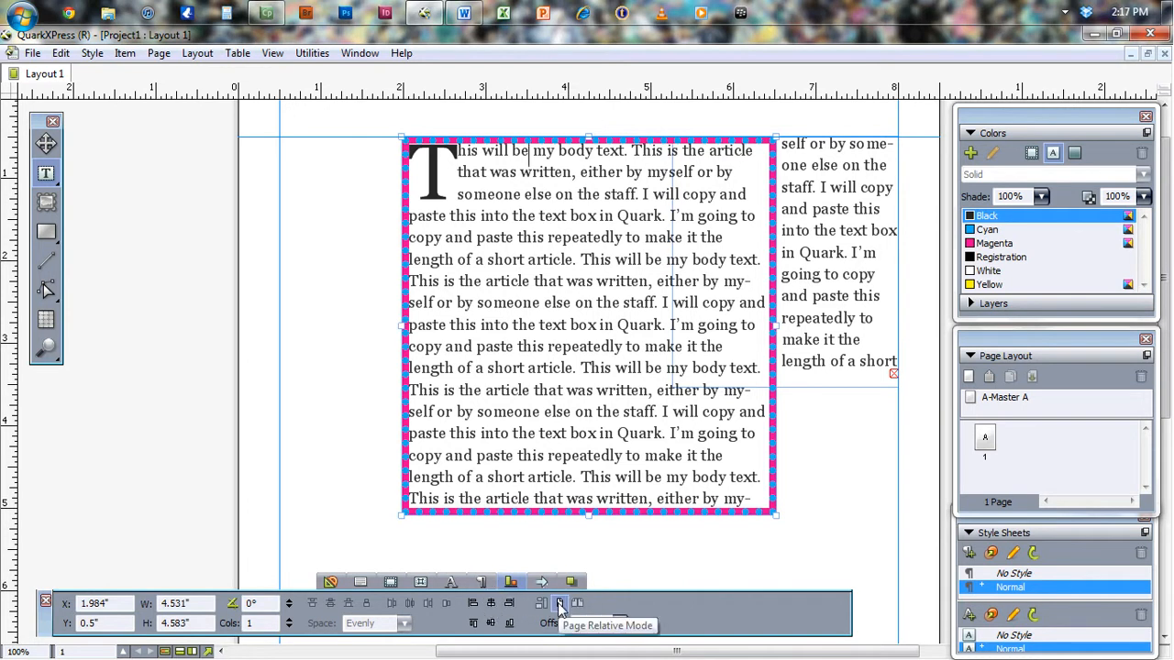
left_click(561, 605)
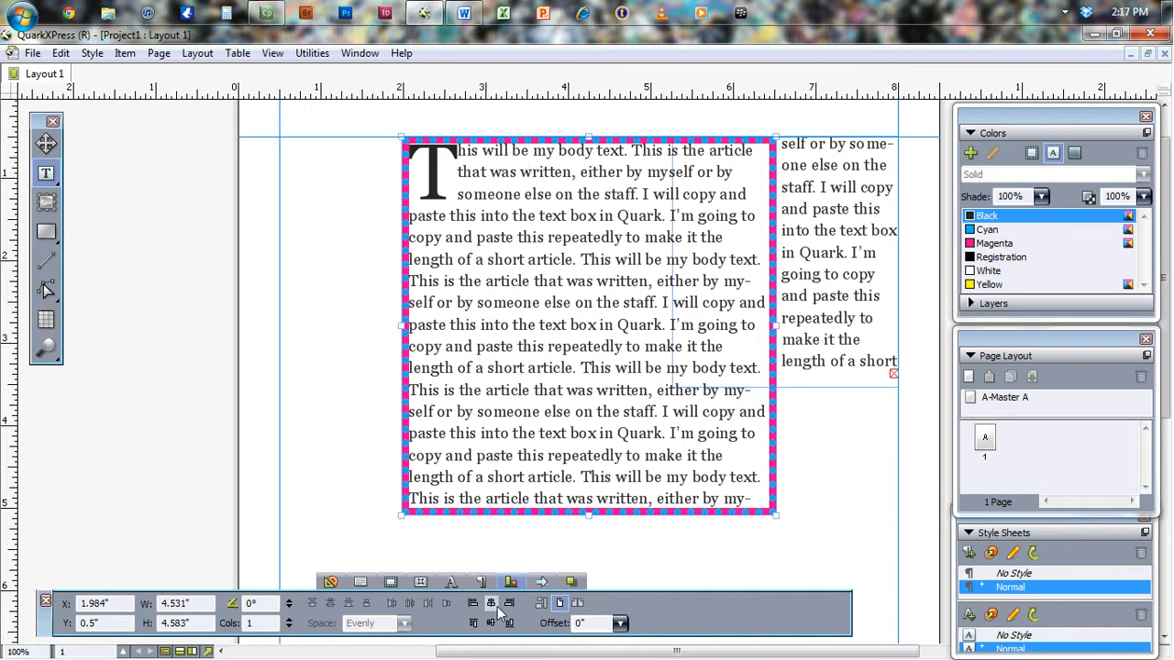
scroll(561, 518, "down", 1)
scroll(561, 518, "down", 2)
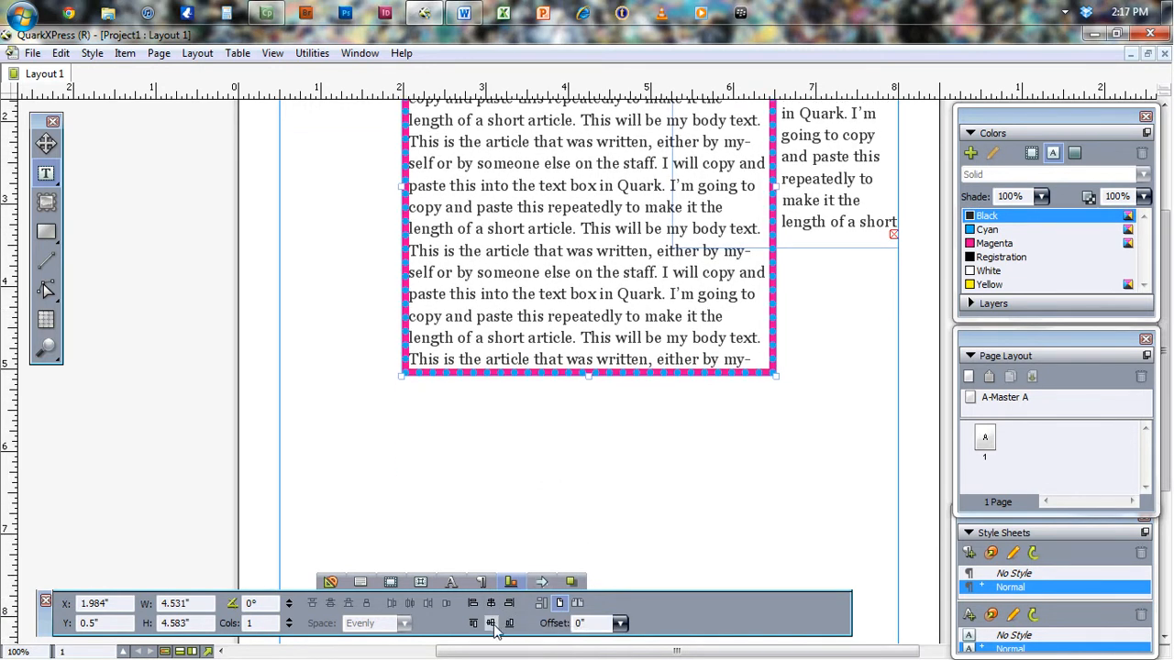
left_click(490, 624)
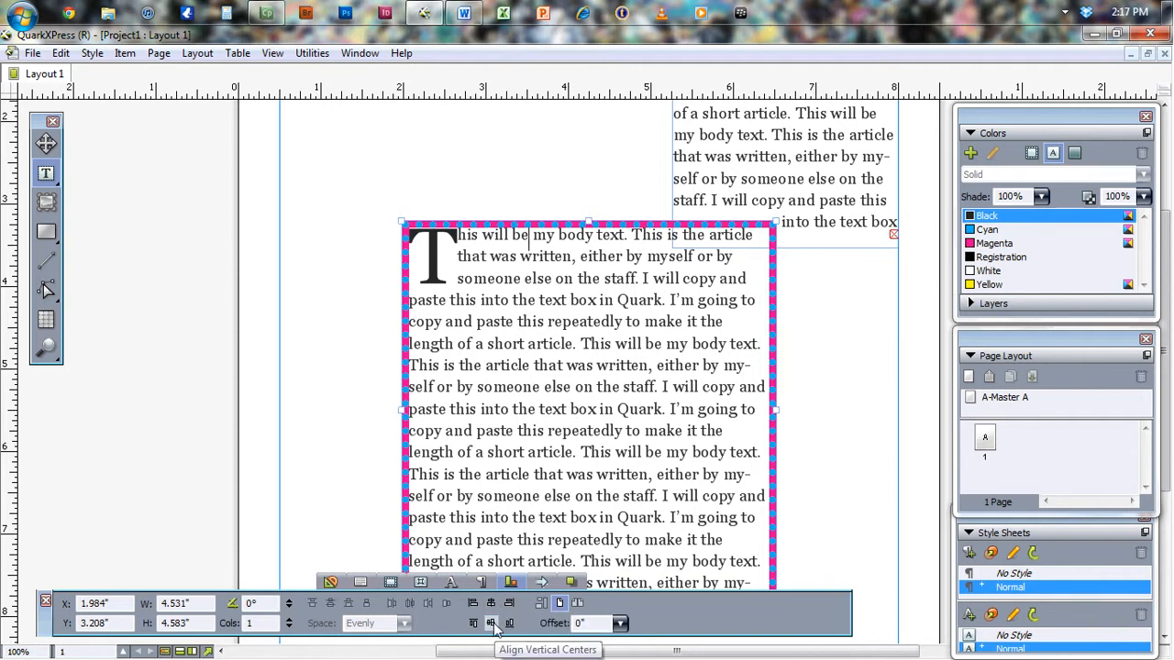
scroll(848, 286, "down", 6)
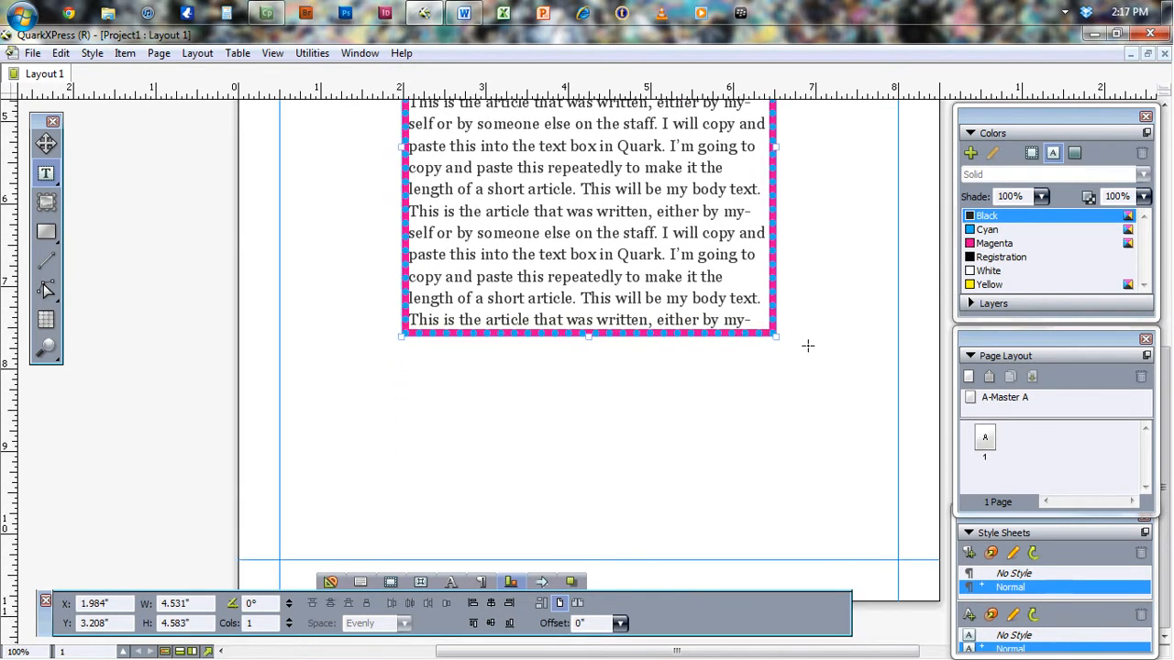
scroll(806, 353, "up", 7)
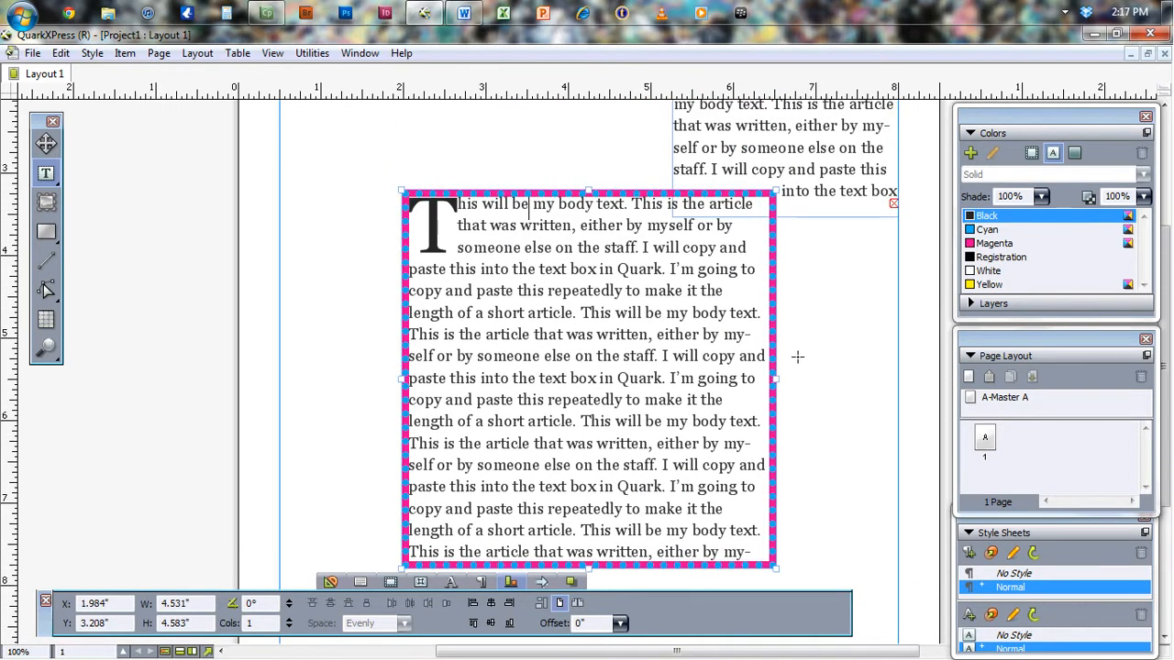
scroll(798, 358, "up", 2)
scroll(799, 369, "down", 3)
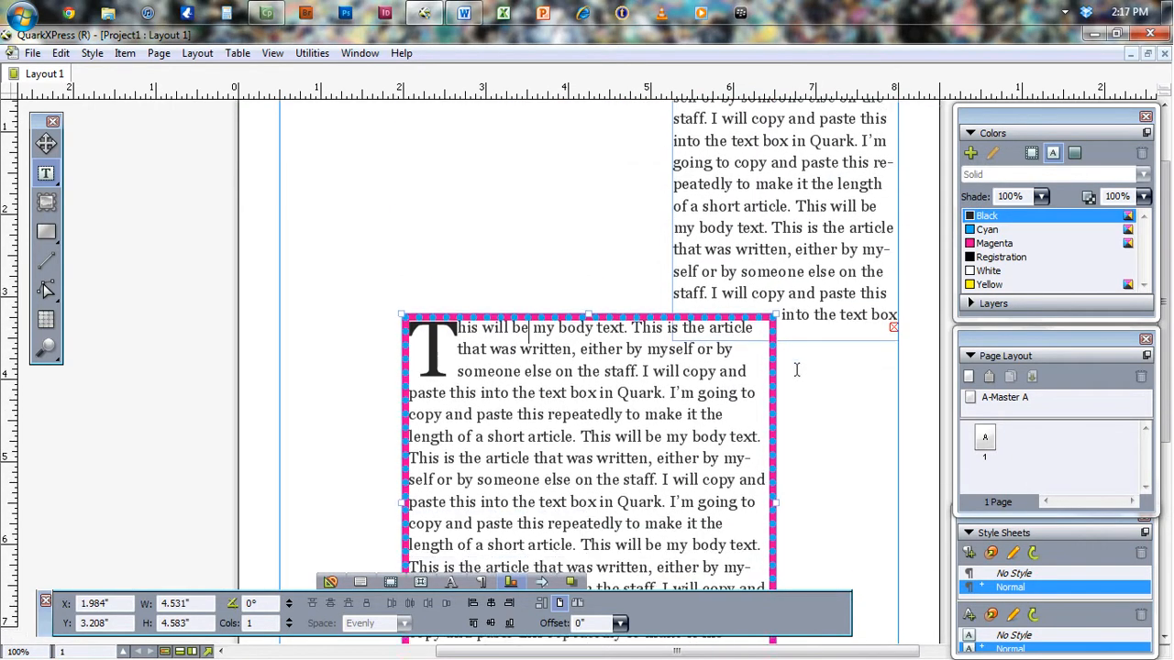
scroll(797, 369, "down", 2)
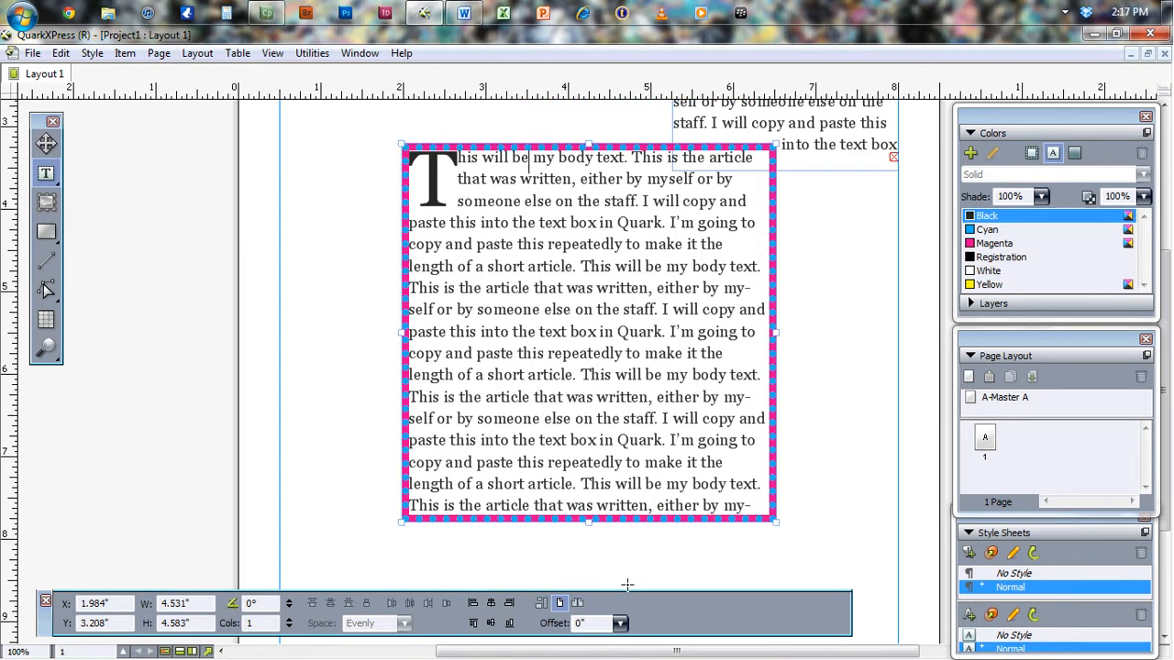
scroll(844, 495, "up", 1)
scroll(849, 486, "up", 3)
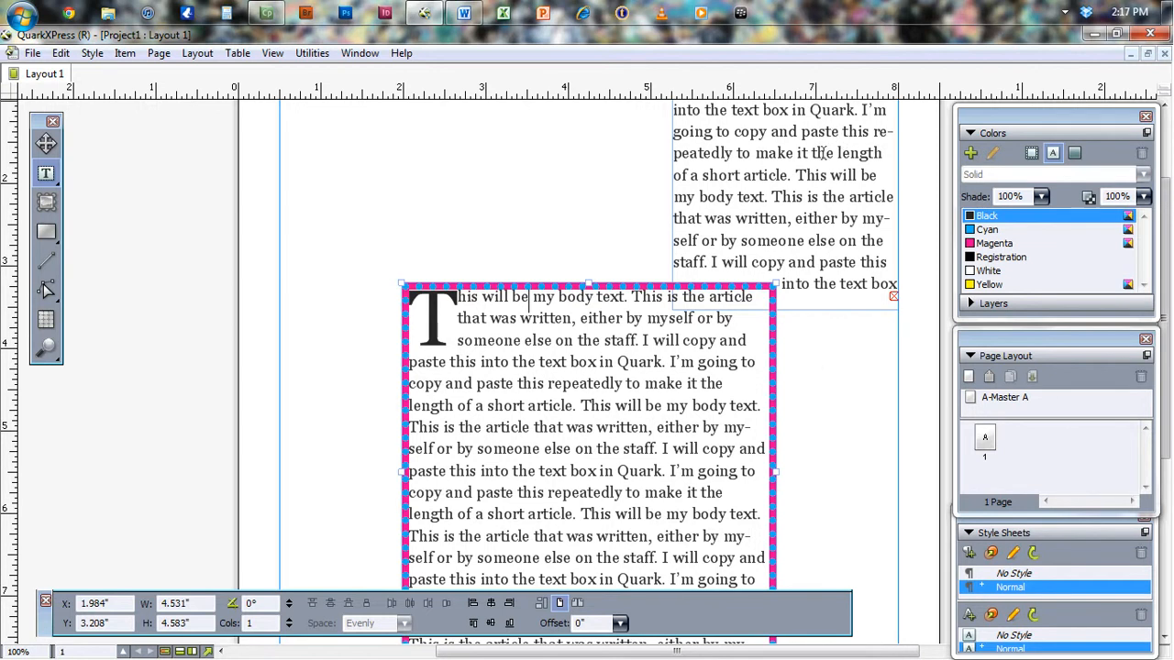
Step: Select both text boxes with the Item tool and move them together to about X 1.516", Y 1.073"
left_click(46, 144)
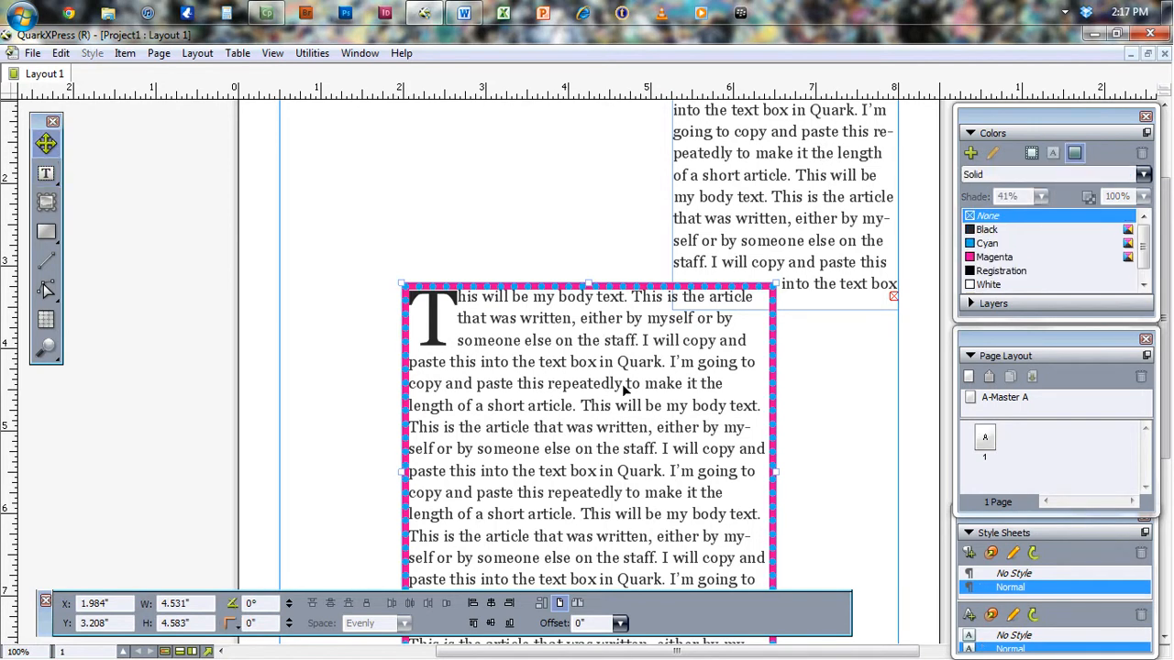
left_click(795, 227)
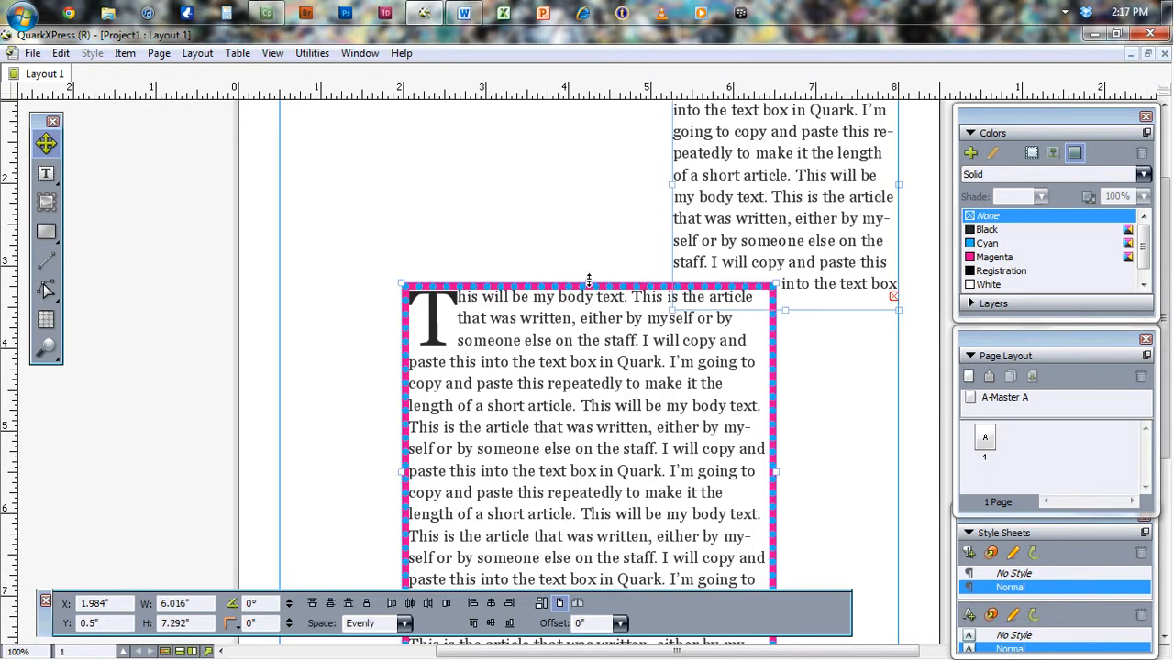
left_click_drag(717, 264, 683, 336)
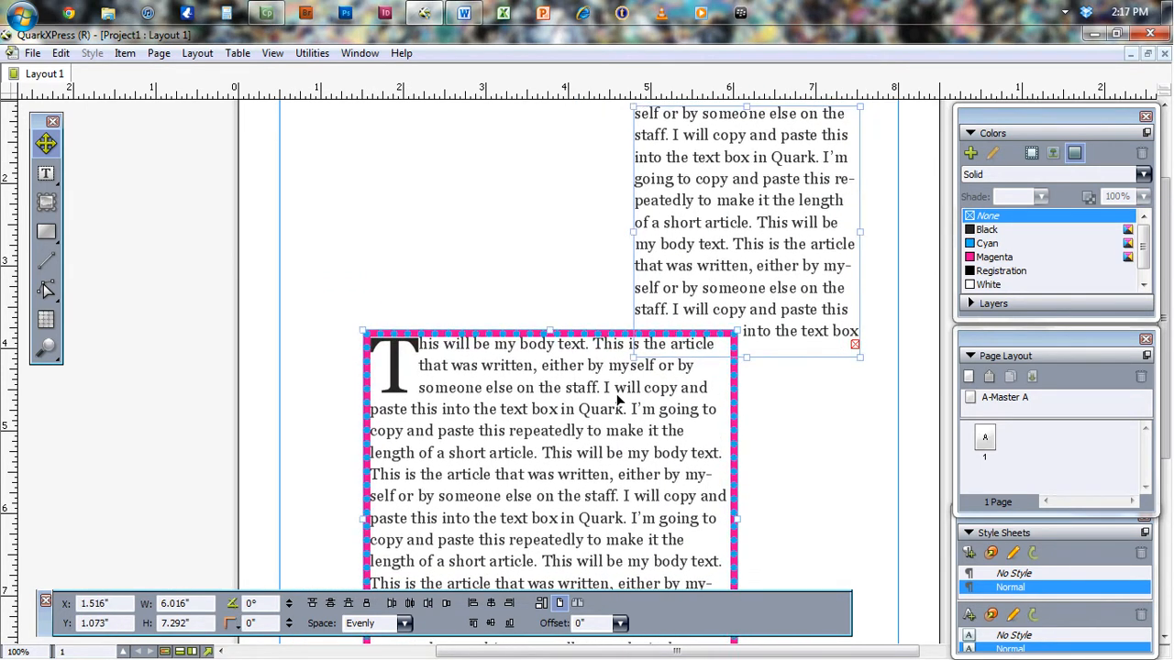
Step: Reselect the framed and the narrow text box together, switch to Item Relative Mode and align their vertical centers
left_click(562, 245)
left_click(593, 431)
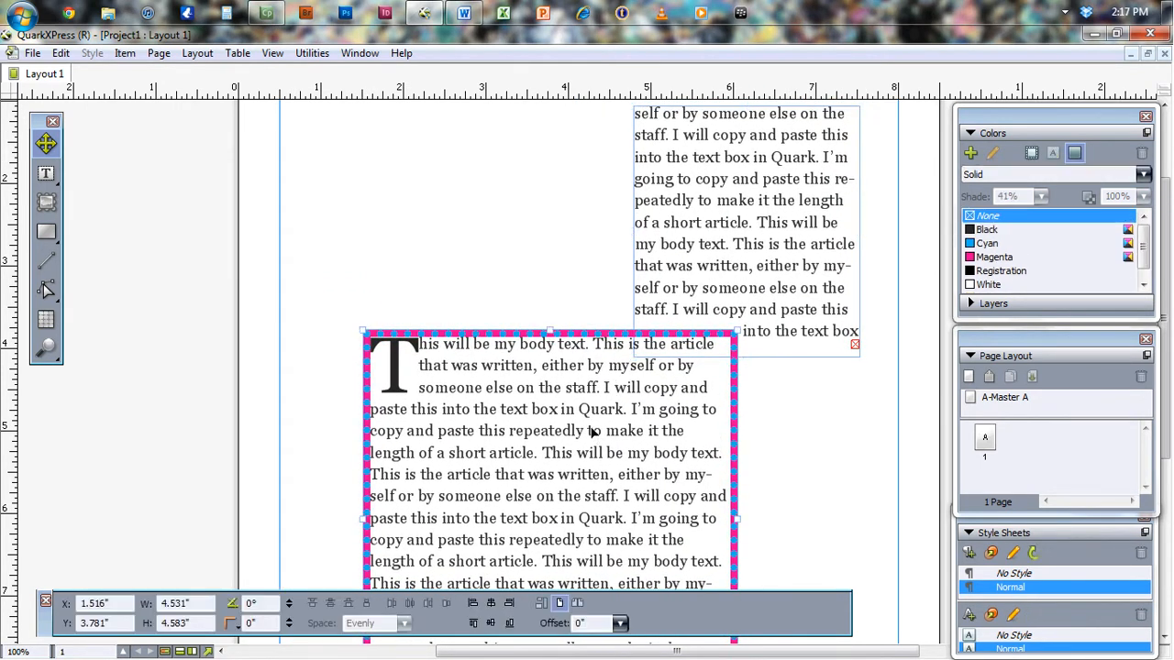
left_click(747, 212, "shift")
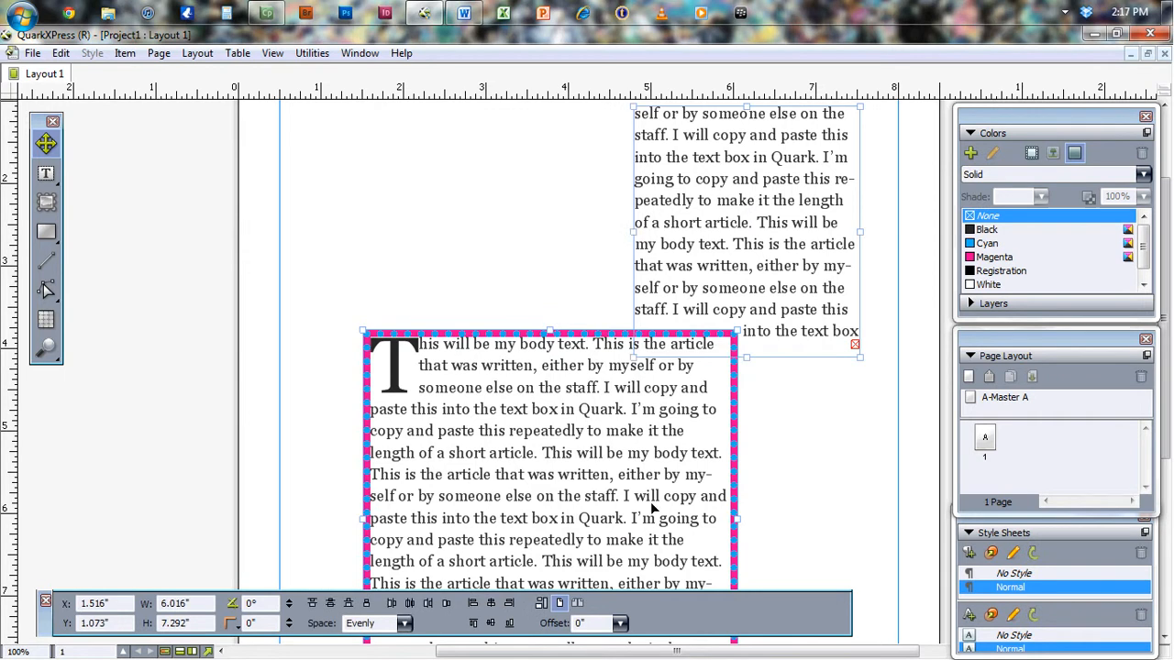
left_click(542, 604)
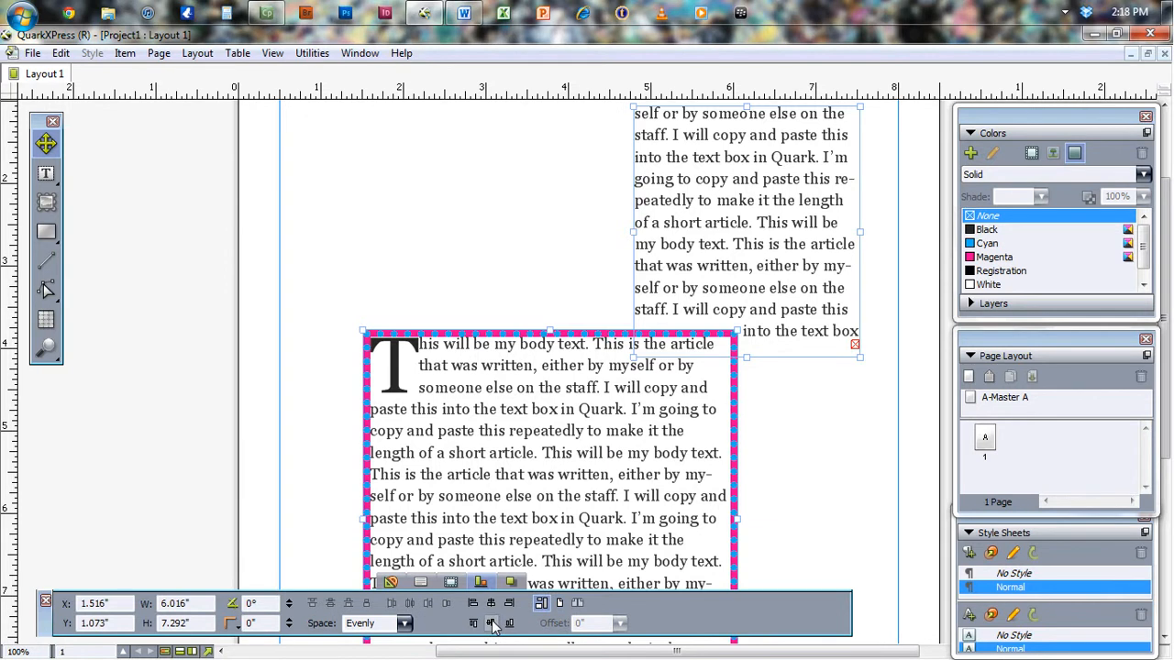
left_click(493, 625)
scroll(838, 407, "up", 3)
scroll(799, 409, "down", 1)
scroll(789, 409, "up", 1)
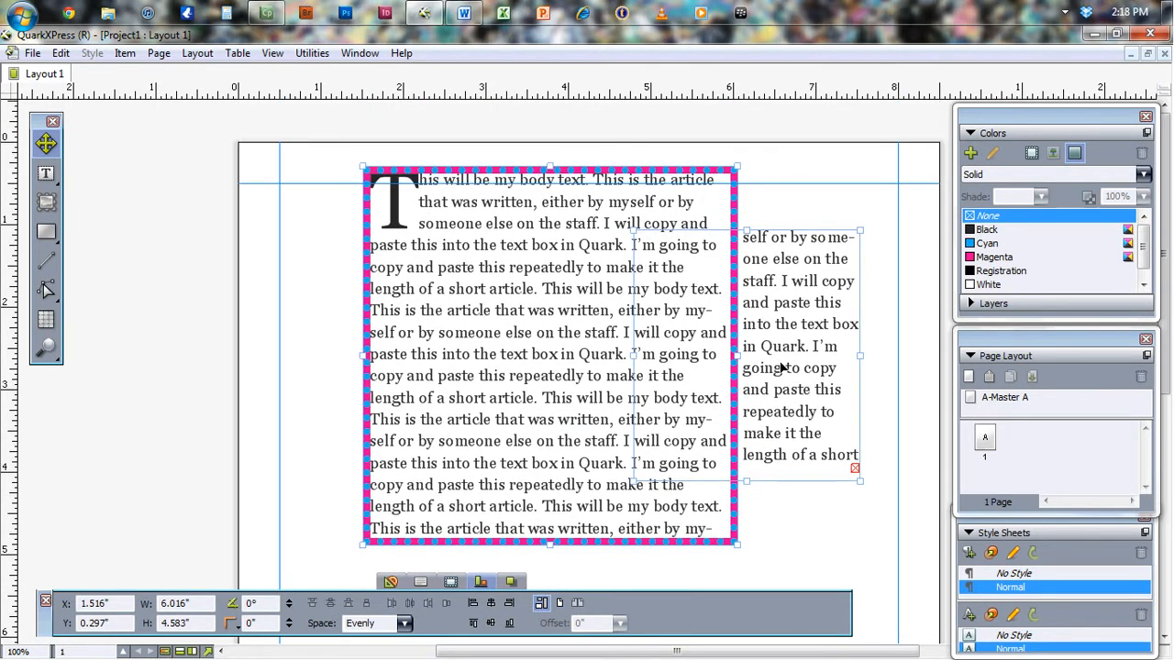
Step: Select both text boxes again and try aligning them to each other by their bottom edges and by their top edges
left_click(805, 544)
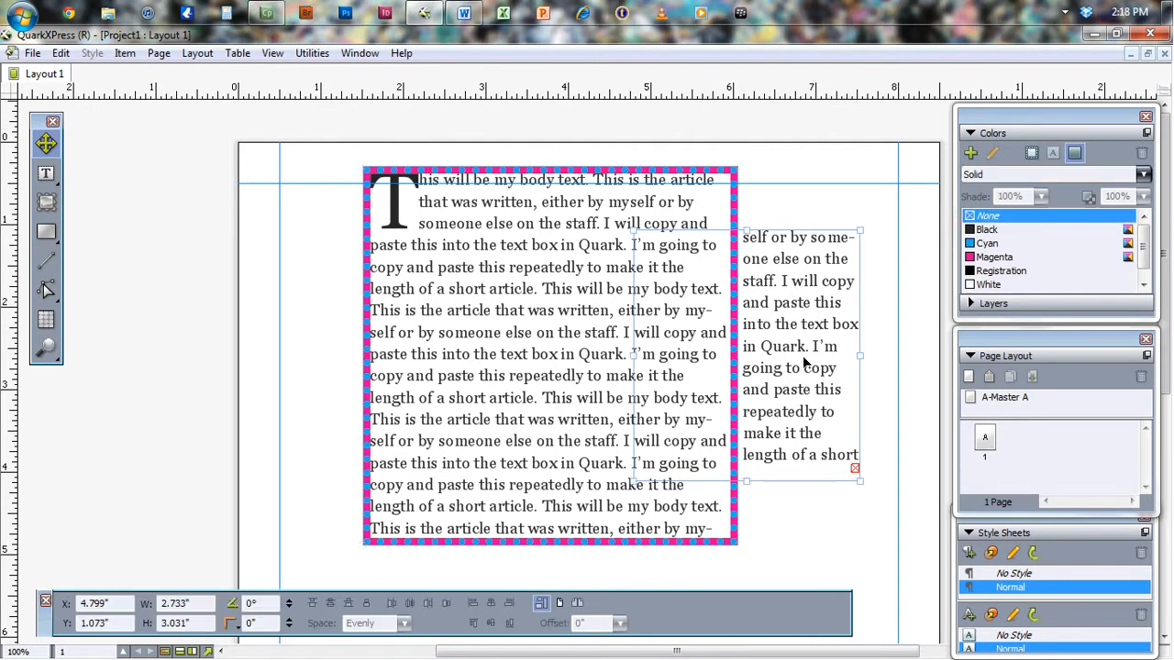
left_click(562, 337)
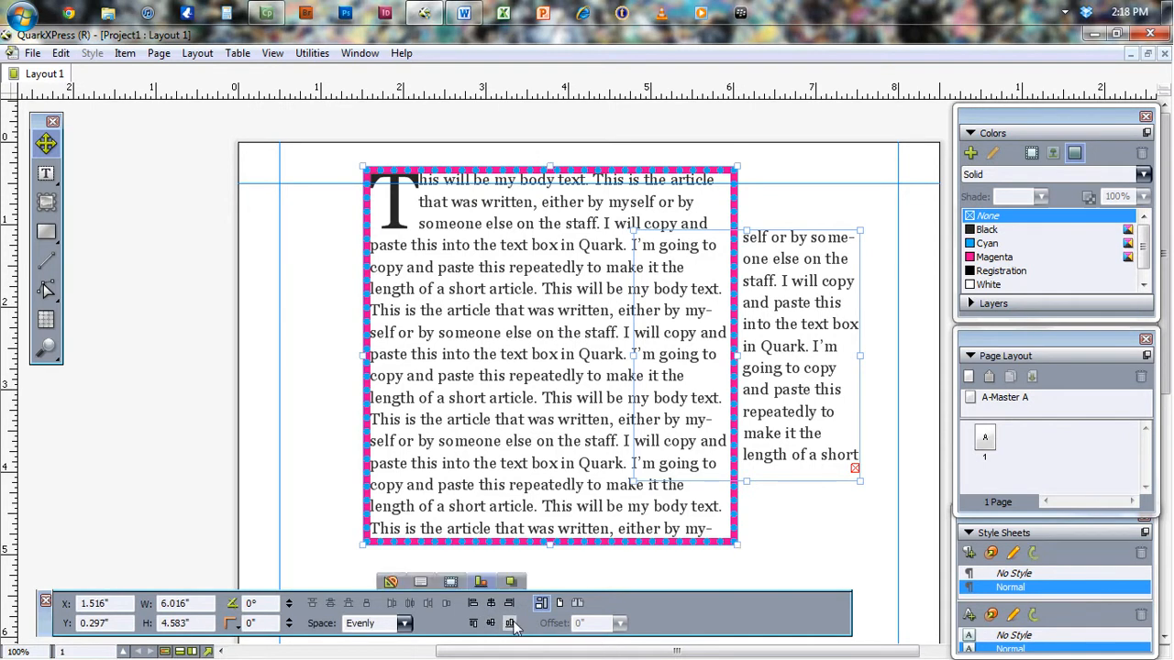
left_click(511, 623)
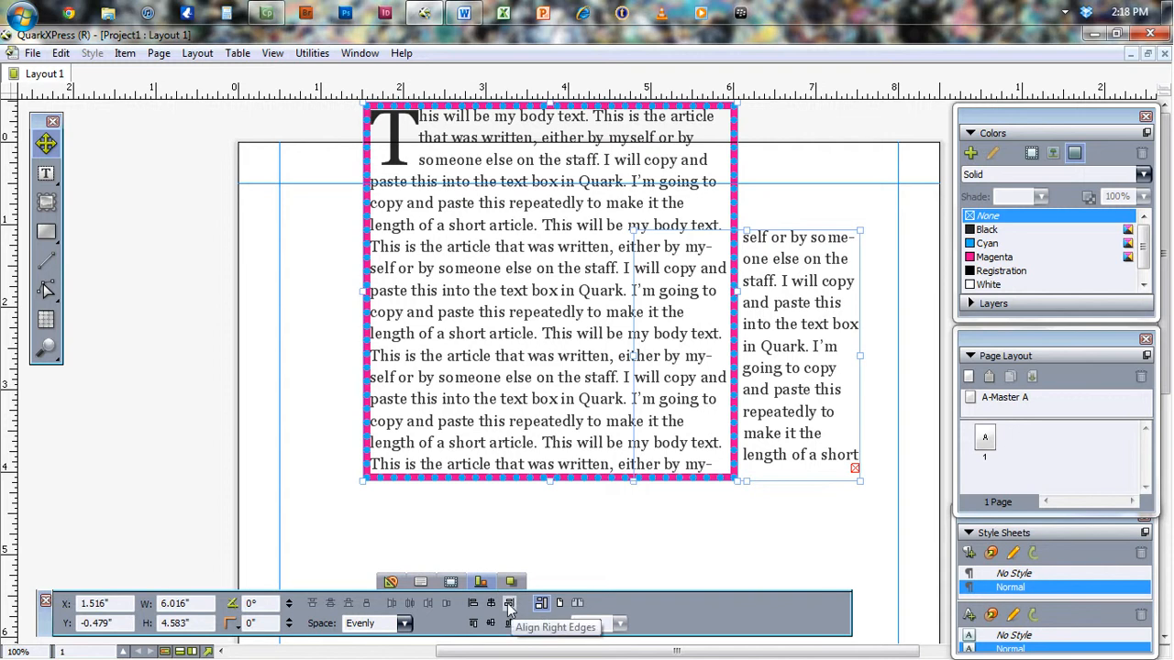
left_click(477, 626)
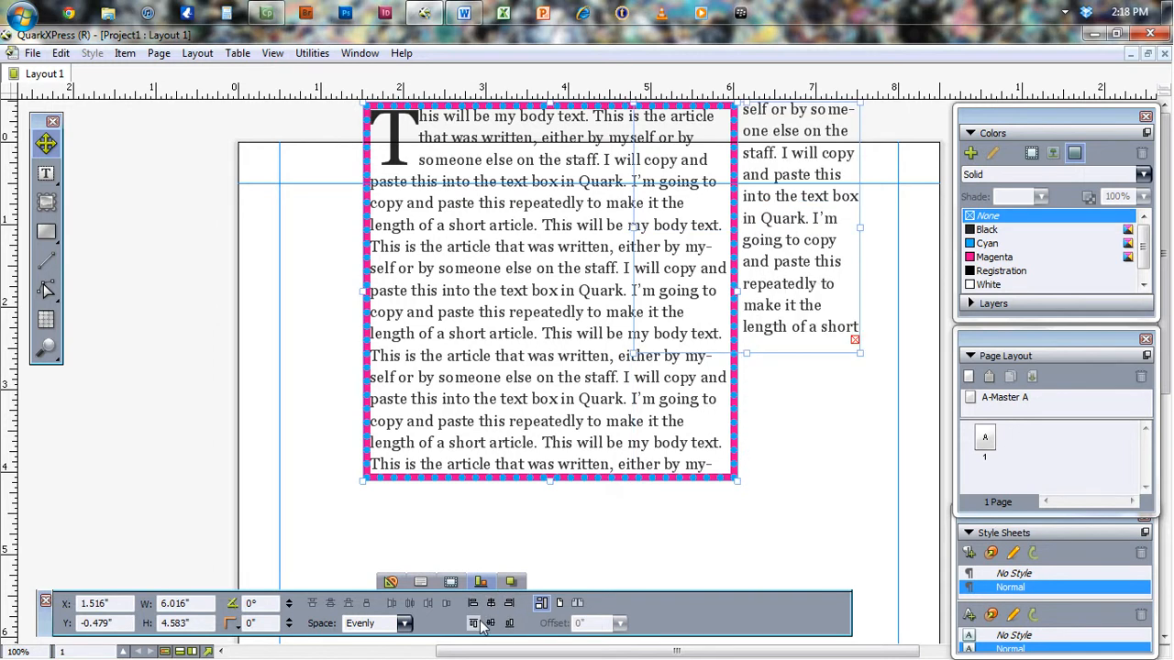
left_click(510, 624)
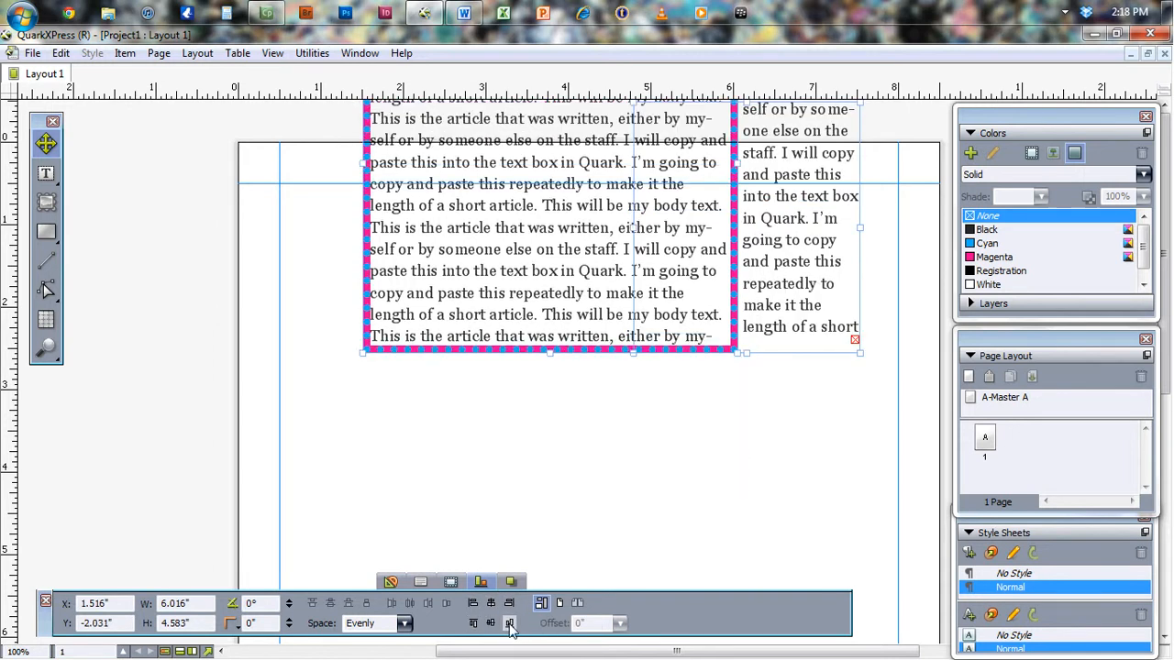
left_click(473, 623)
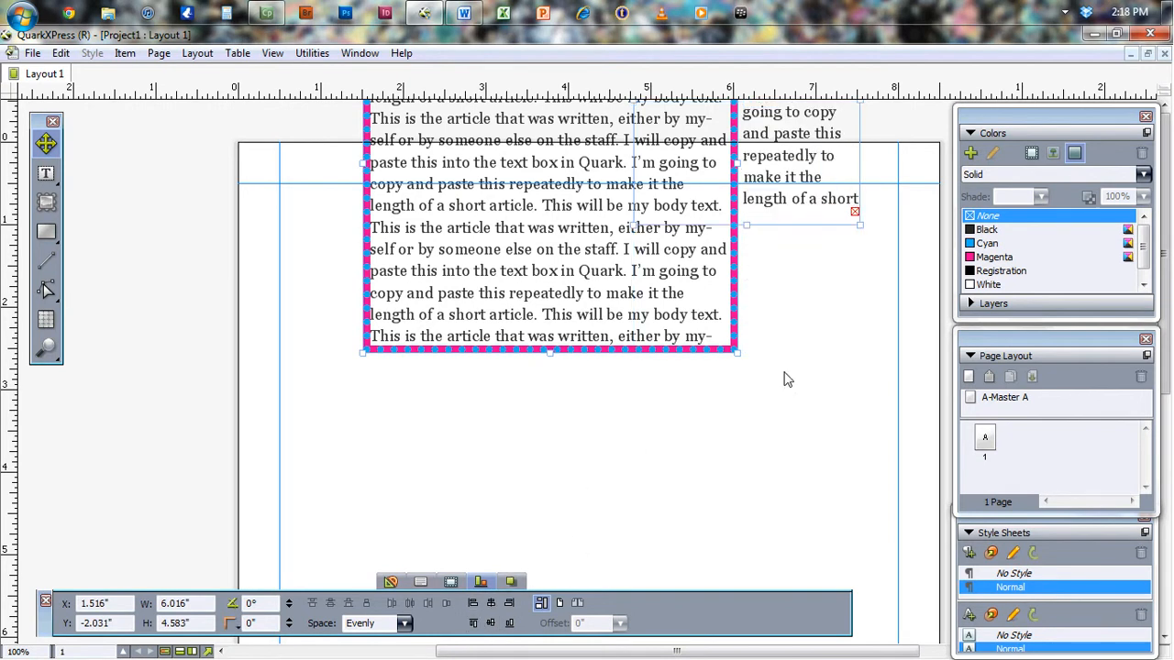
Step: Align the vertical centers of the two text boxes and move the pair down onto the page, to about X 1.297", Y -0.062"
left_click(491, 624)
left_click_drag(583, 210, 564, 432)
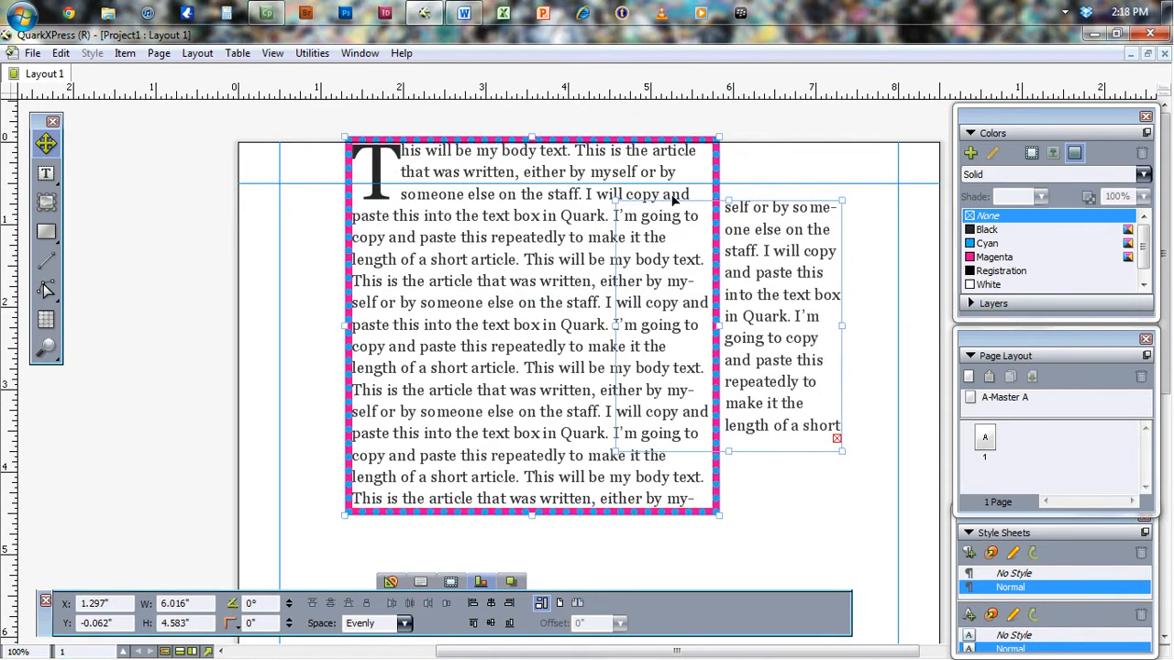
Step: Align the two text boxes by their top edges, and switch them to bottom-edge alignment
left_click(473, 623)
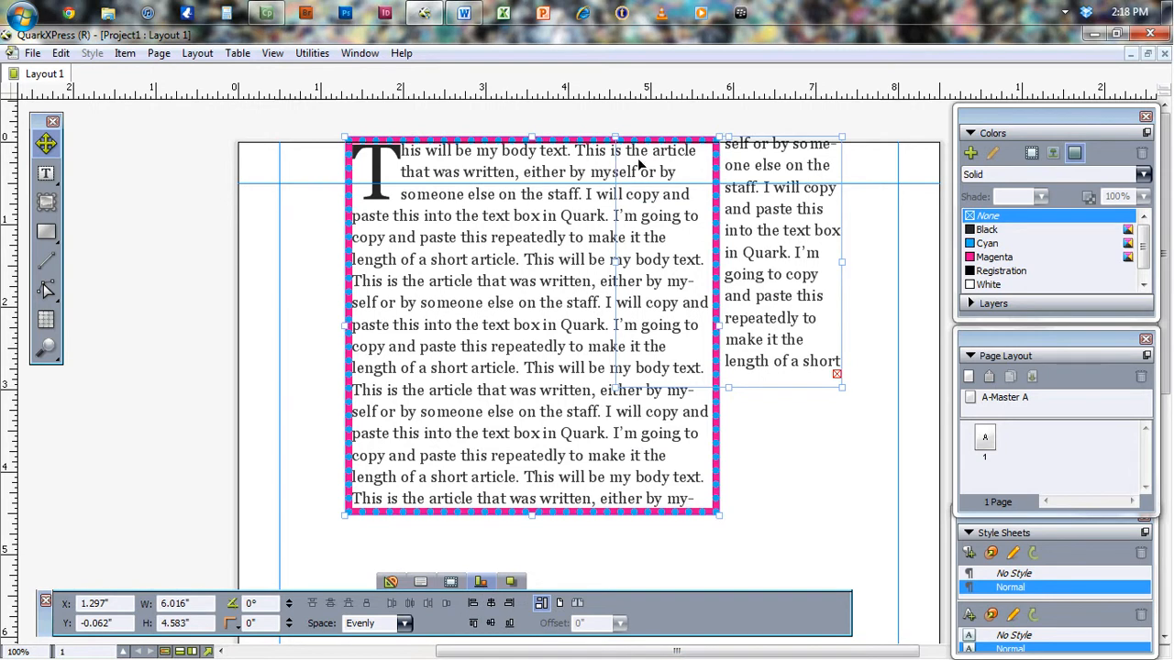
left_click(510, 623)
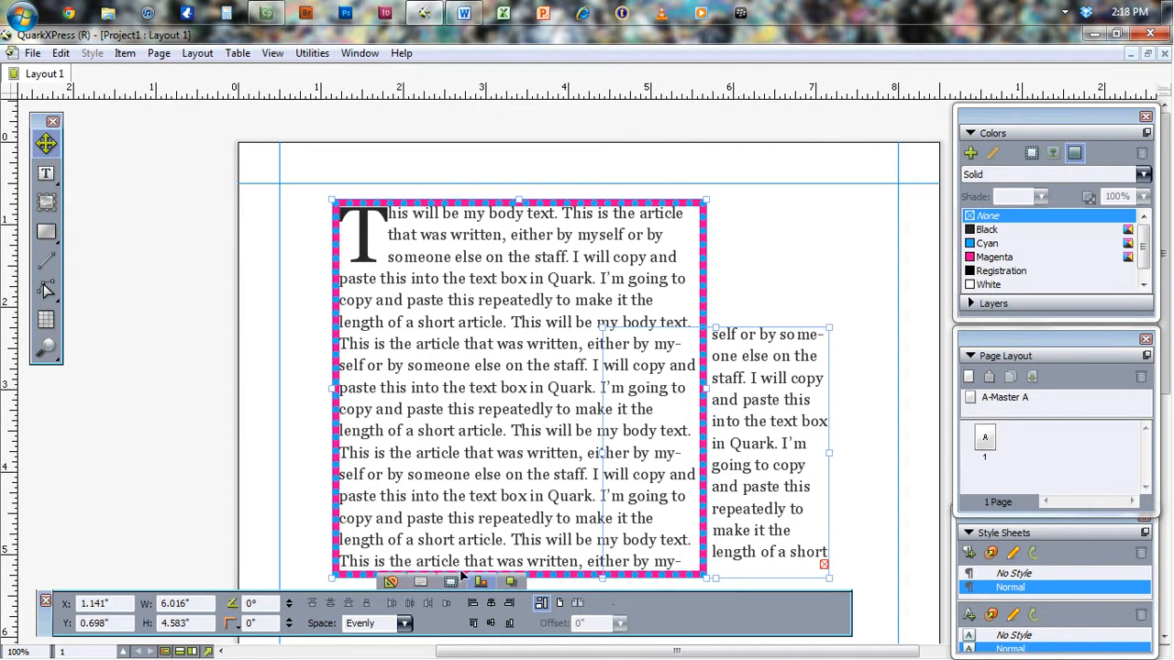
Step: Select a passage in the framed box's opening lines with the Text Content tool and show its tab settings and ruler
left_click(45, 173)
key("ctrl+m")
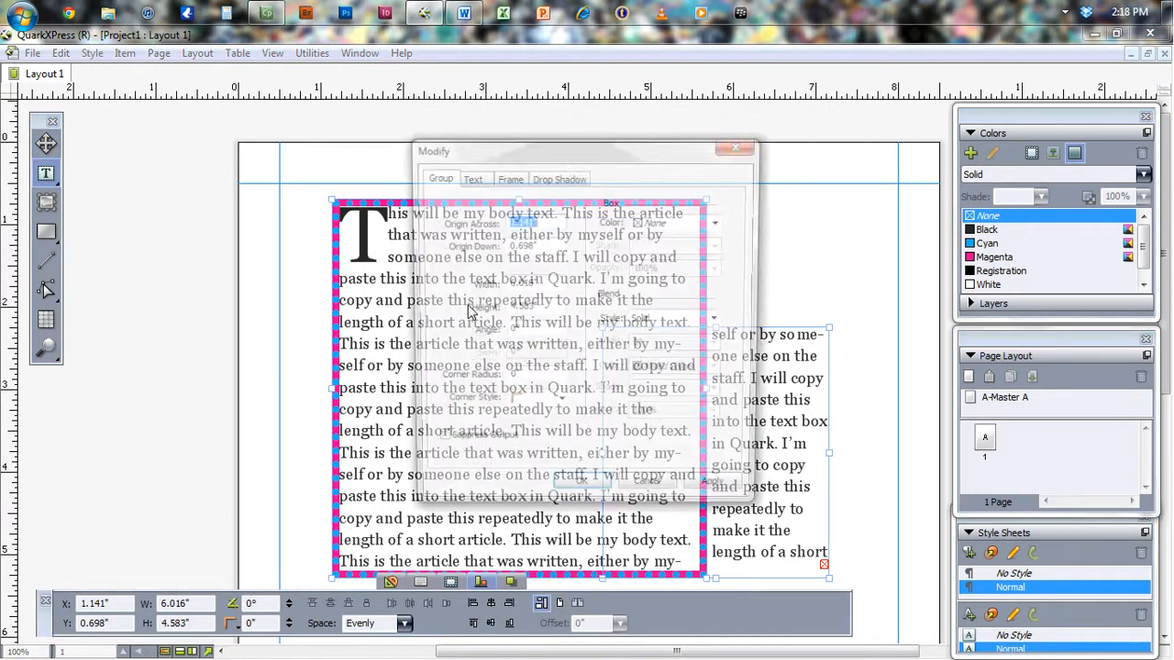
left_click(645, 480)
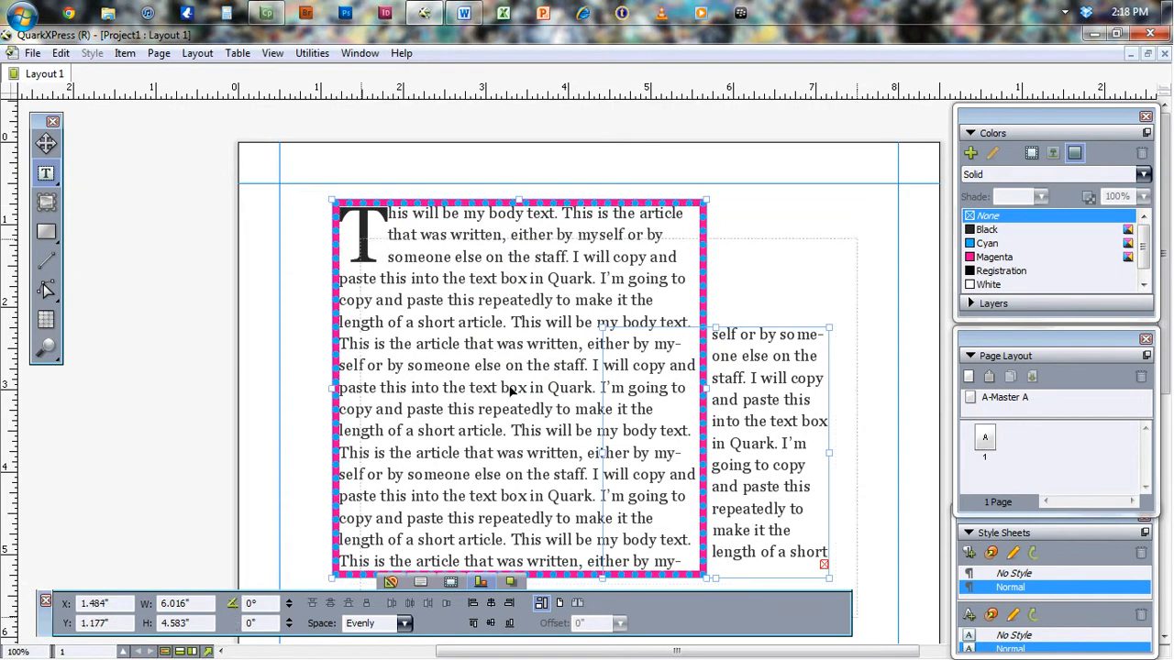
left_click(506, 299)
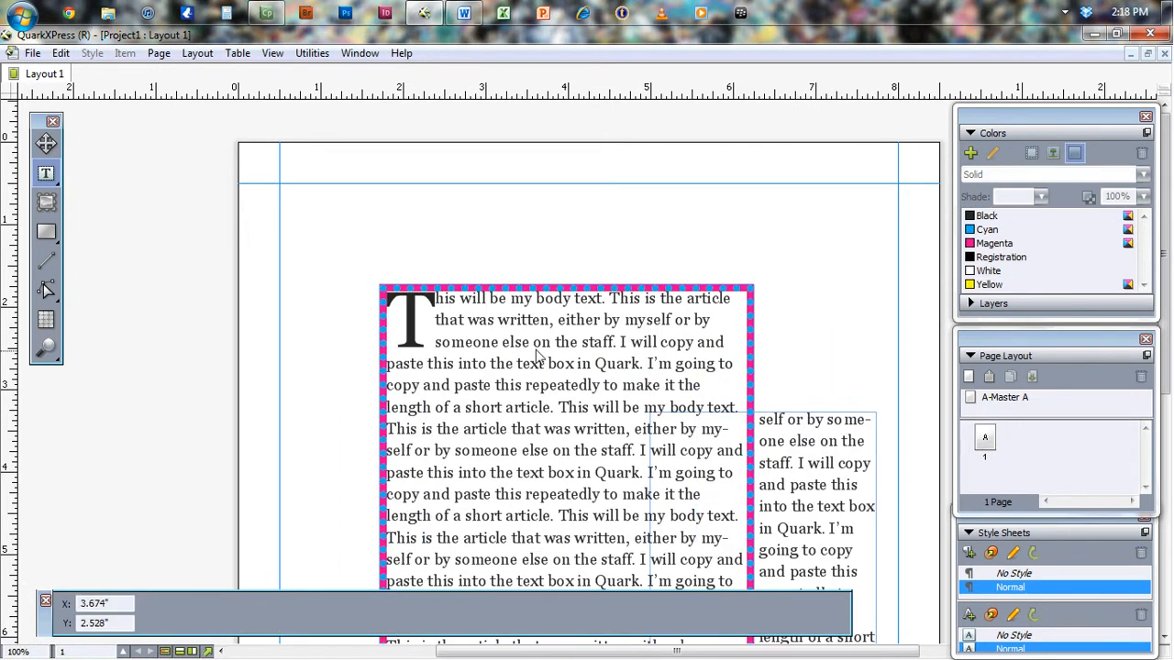
left_click_drag(515, 343, 733, 364)
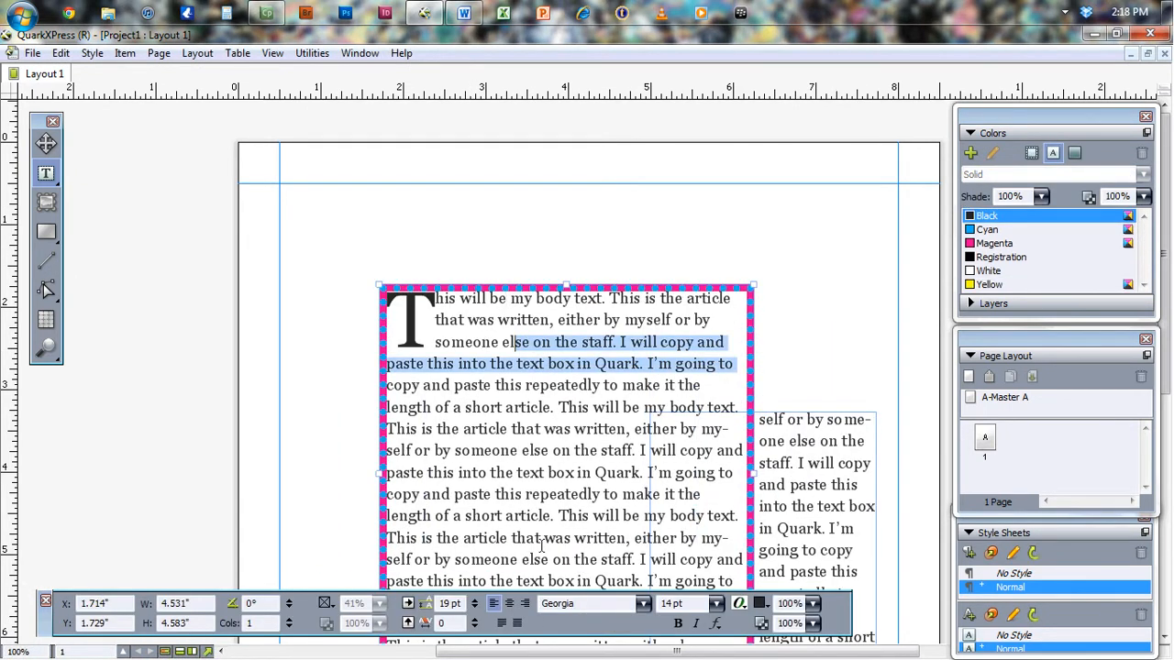
mouse_move(522, 605)
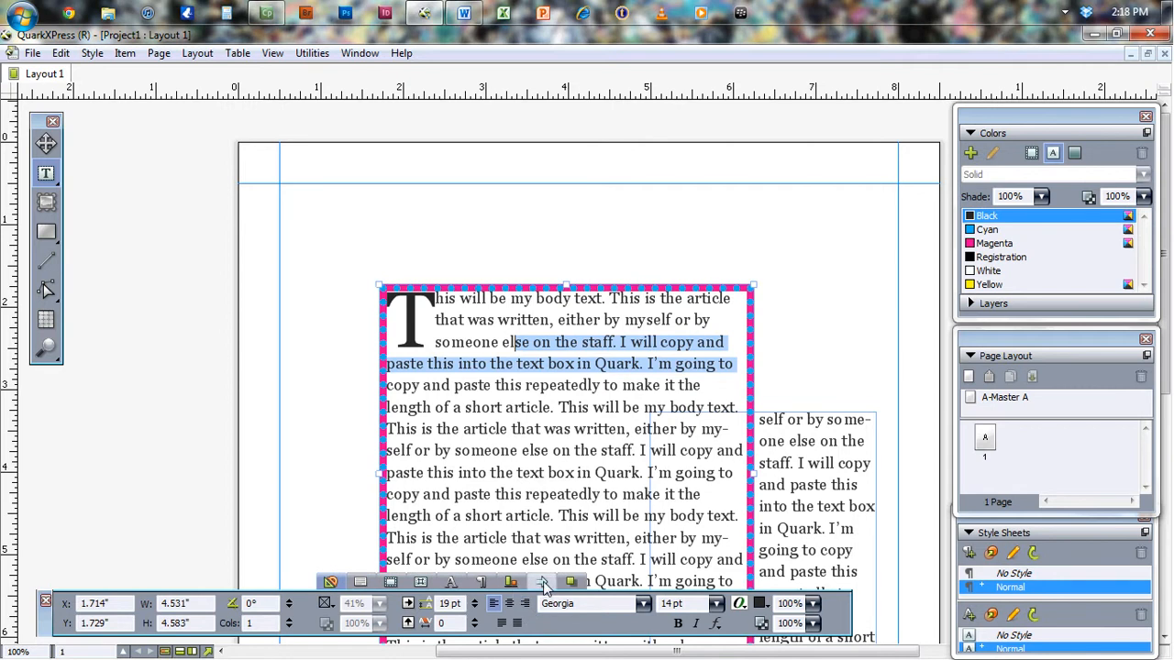
left_click(542, 583)
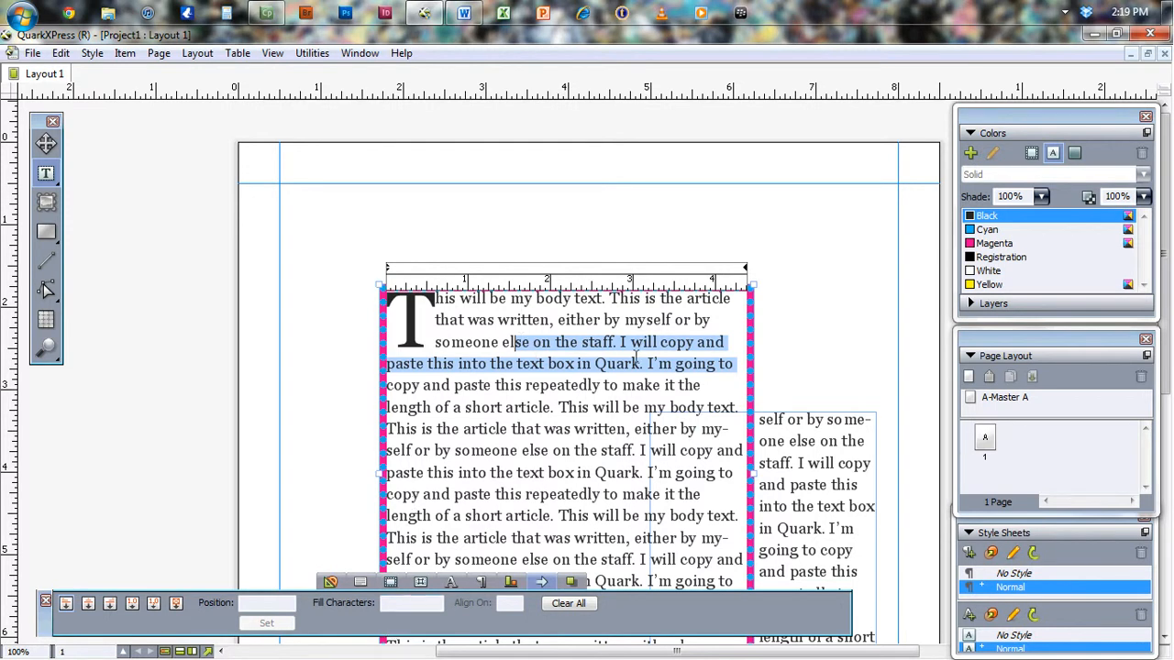
Step: Try a paragraph break before "I'm going to" in the fourth line of the framed box and remove it
left_click(665, 393)
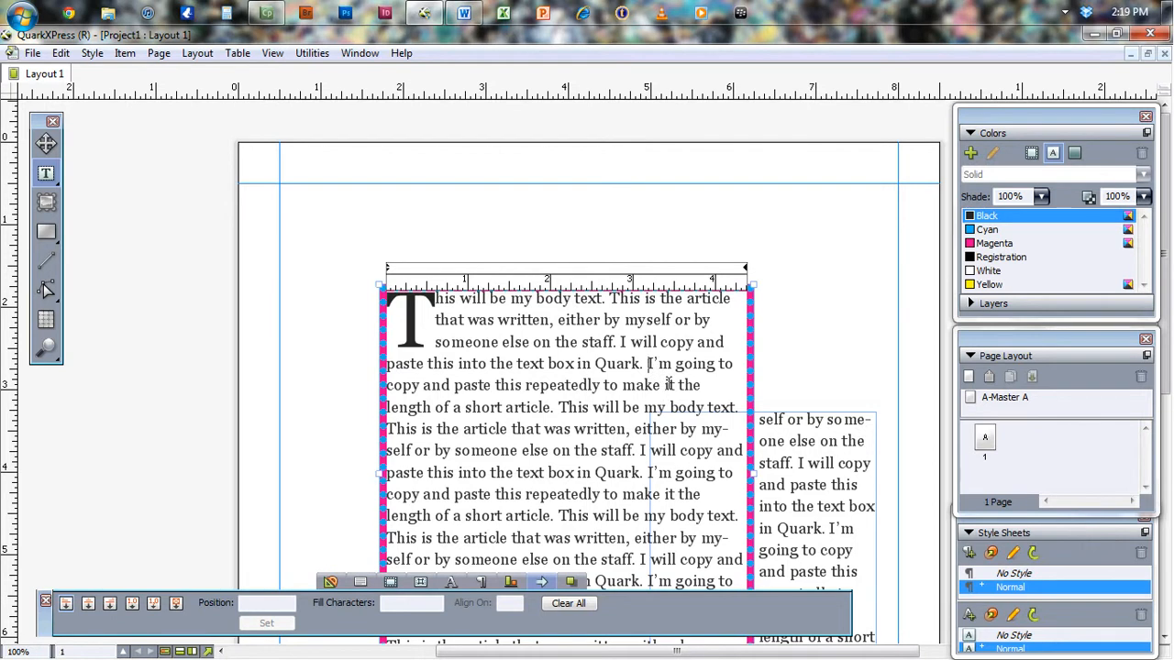
key("Return")
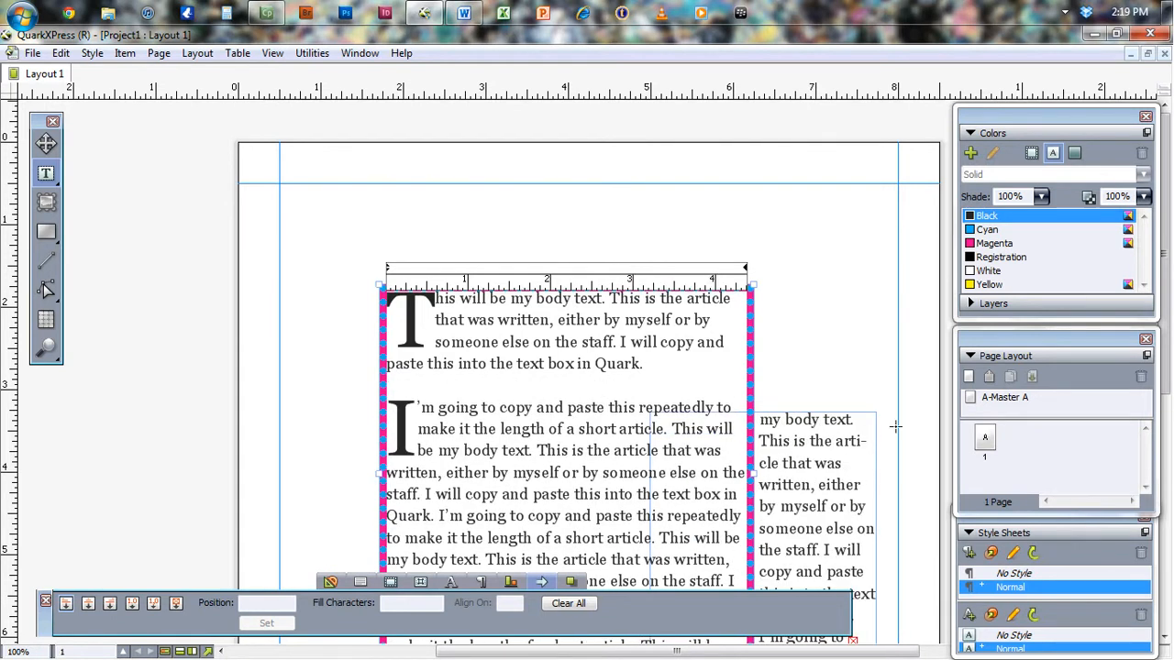
key("BackSpace")
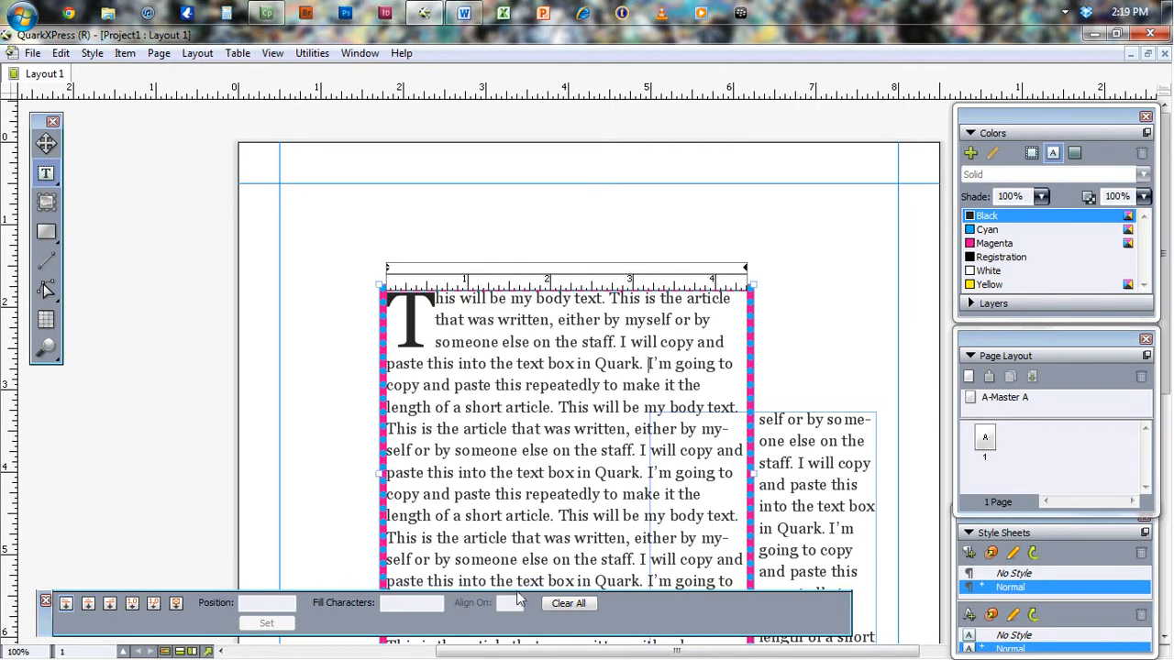
Step: Show the drop shadow settings and apply a drop shadow to the framed text box
left_click(571, 581)
scroll(559, 578, "down", 1)
scroll(412, 511, "down", 4)
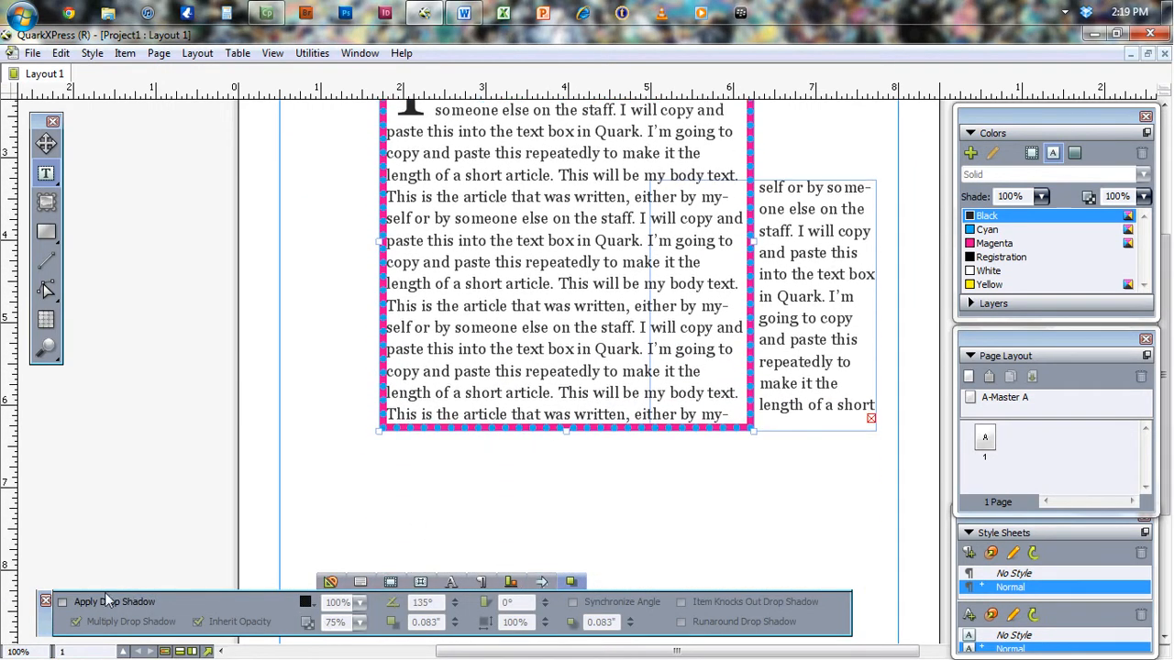
left_click(62, 602)
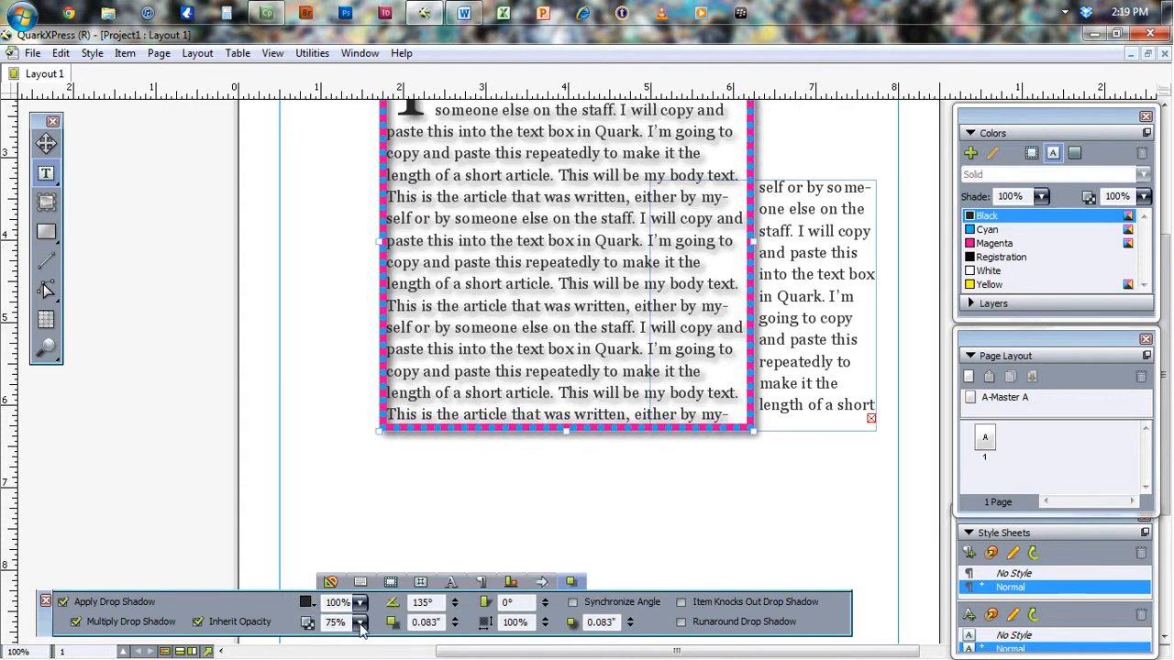
Step: Raise the drop shadow's angle to 175° and set its opacity to 100%
left_click(453, 599)
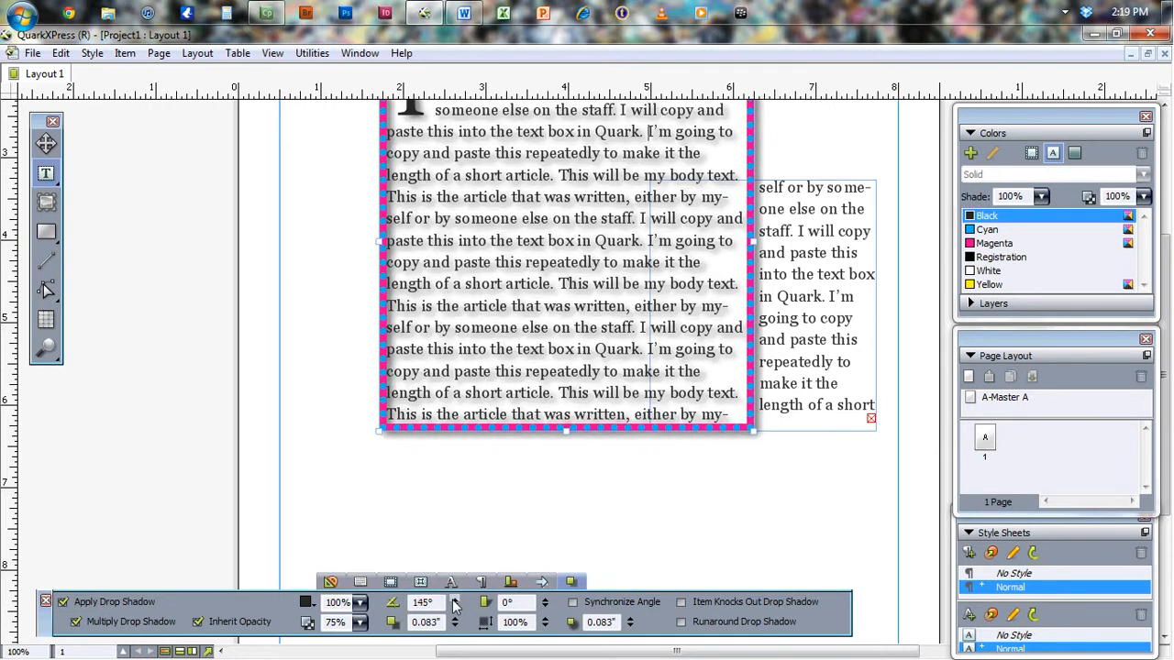
left_click(453, 600)
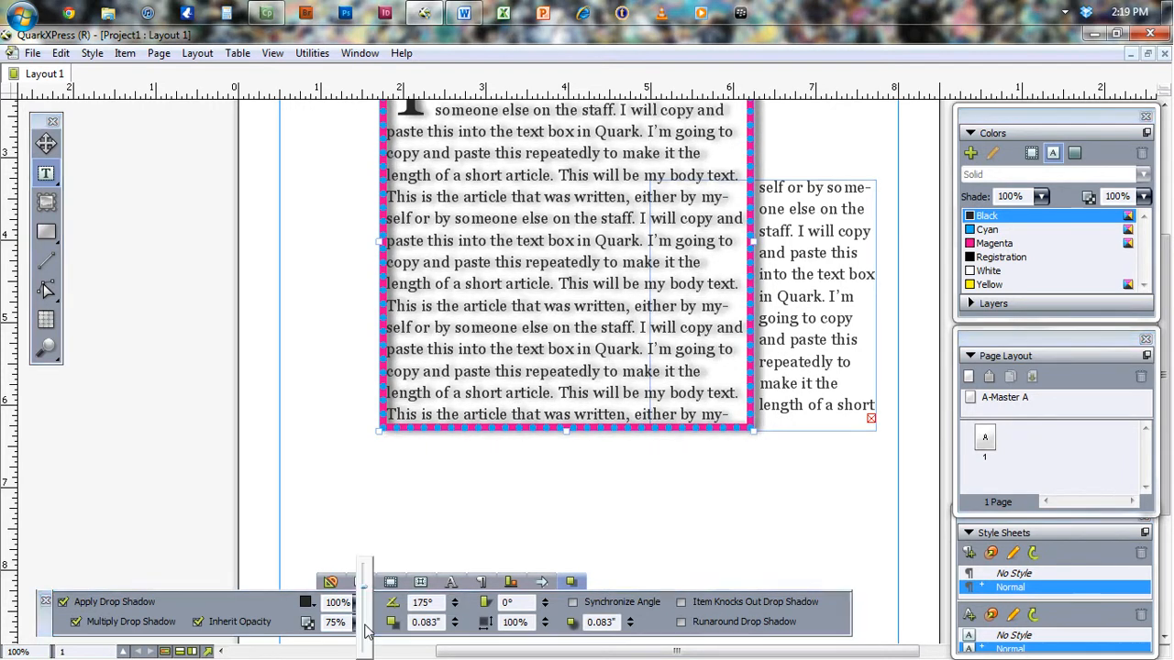
left_click(360, 603)
left_click_drag(364, 594, 366, 559)
Step: Lower the drop shadow's angle to -25°
left_click(455, 606)
left_click(455, 606)
left_click(455, 606)
left_click(455, 607)
left_click(454, 606)
left_click(455, 606)
left_click(455, 606)
left_click(455, 607)
left_click(455, 606)
left_click(455, 607)
left_click(455, 607)
left_click(455, 607)
left_click(455, 607)
left_click(455, 607)
left_click(455, 607)
left_click(455, 607)
left_click(456, 607)
left_click(456, 607)
left_click(456, 607)
left_click(456, 607)
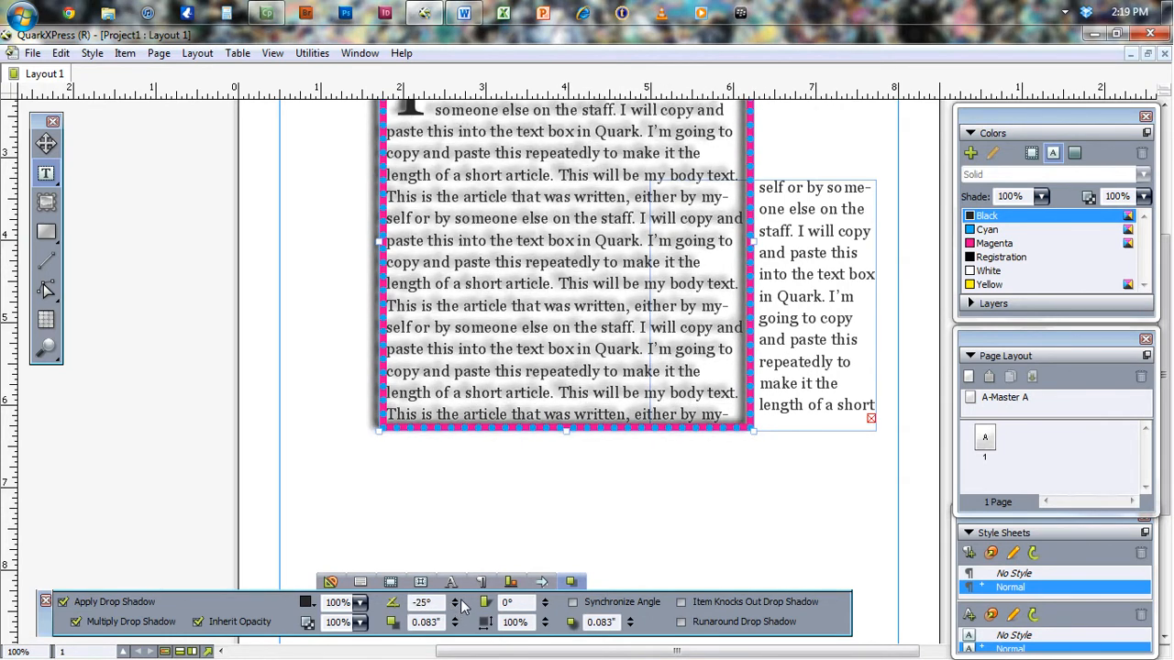
Step: Raise the drop shadow's angle on the framed text box to 125°
left_click(457, 602)
left_click(456, 602)
left_click(456, 602)
left_click(457, 601)
left_click(457, 602)
left_click(456, 602)
left_click(456, 601)
left_click(457, 602)
left_click(457, 601)
left_click(457, 601)
left_click(456, 602)
left_click(457, 602)
left_click(457, 602)
left_click(456, 602)
left_click(456, 601)
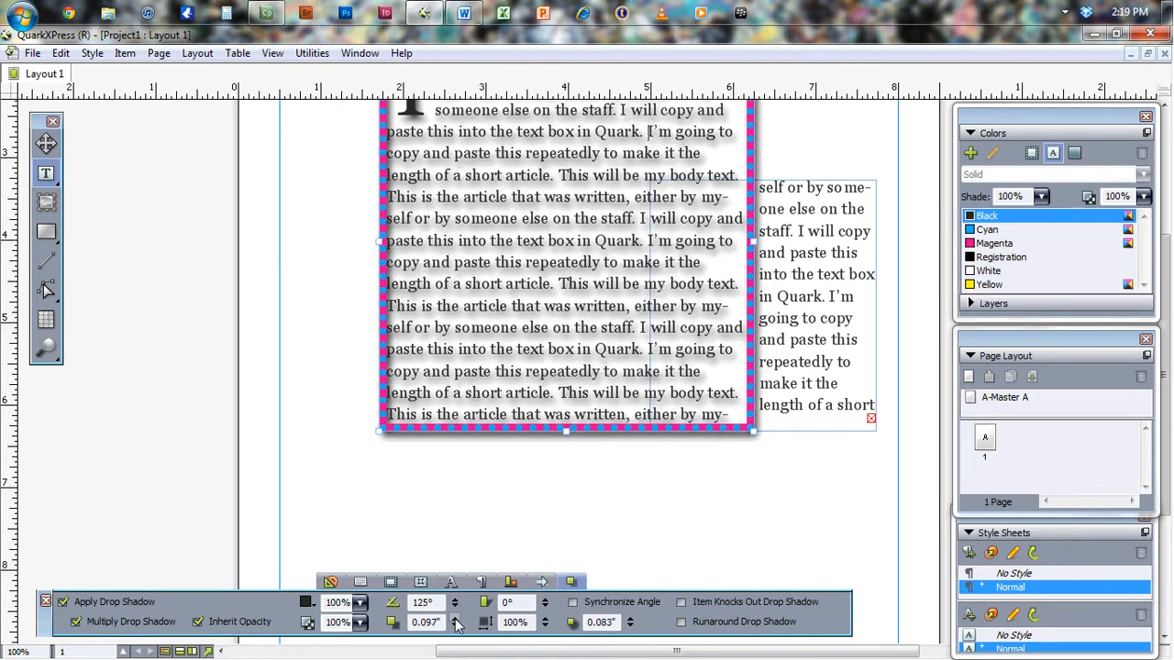
Step: Increase the drop shadow's distance from the framed text box to 0.361"
left_click(456, 620)
left_click(456, 620)
left_click(456, 620)
left_click(455, 620)
left_click(456, 620)
left_click(456, 620)
left_click(456, 620)
left_click(455, 620)
left_click(456, 620)
left_click(456, 620)
left_click(456, 620)
left_click(455, 620)
left_click(455, 619)
left_click(456, 620)
left_click(456, 620)
left_click(456, 620)
left_click(455, 620)
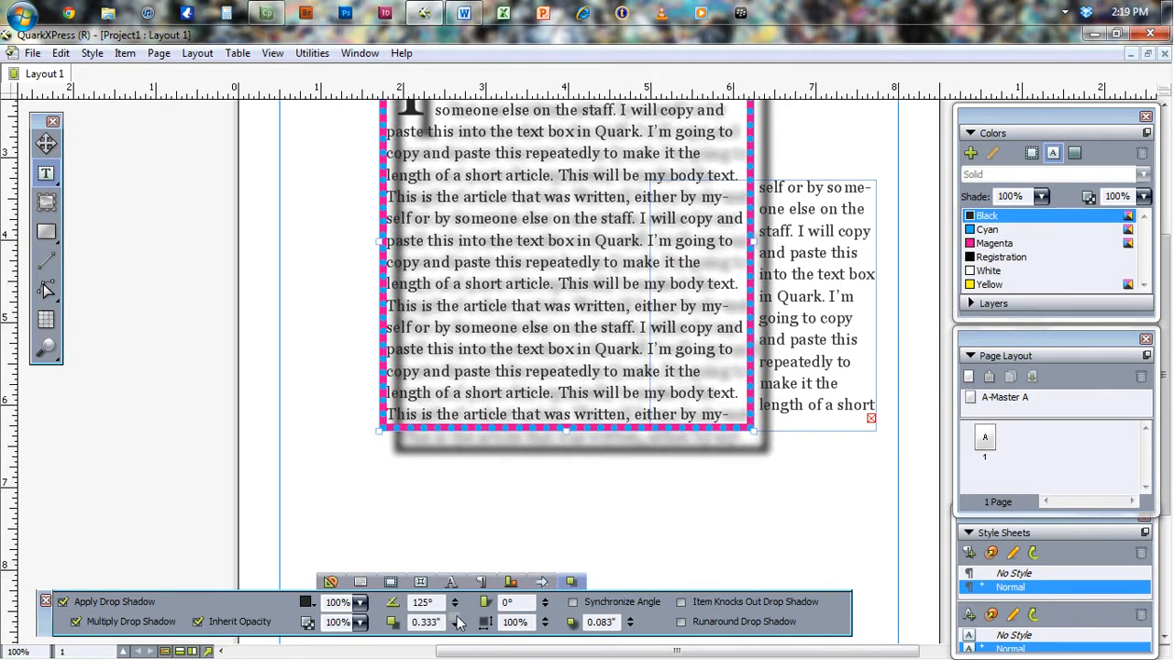
left_click(456, 620)
left_click(456, 619)
Step: Lower the drop shadow's angle to 75° and raise it again to 145°
left_click(456, 600)
left_click(455, 606)
left_click(455, 606)
left_click(455, 606)
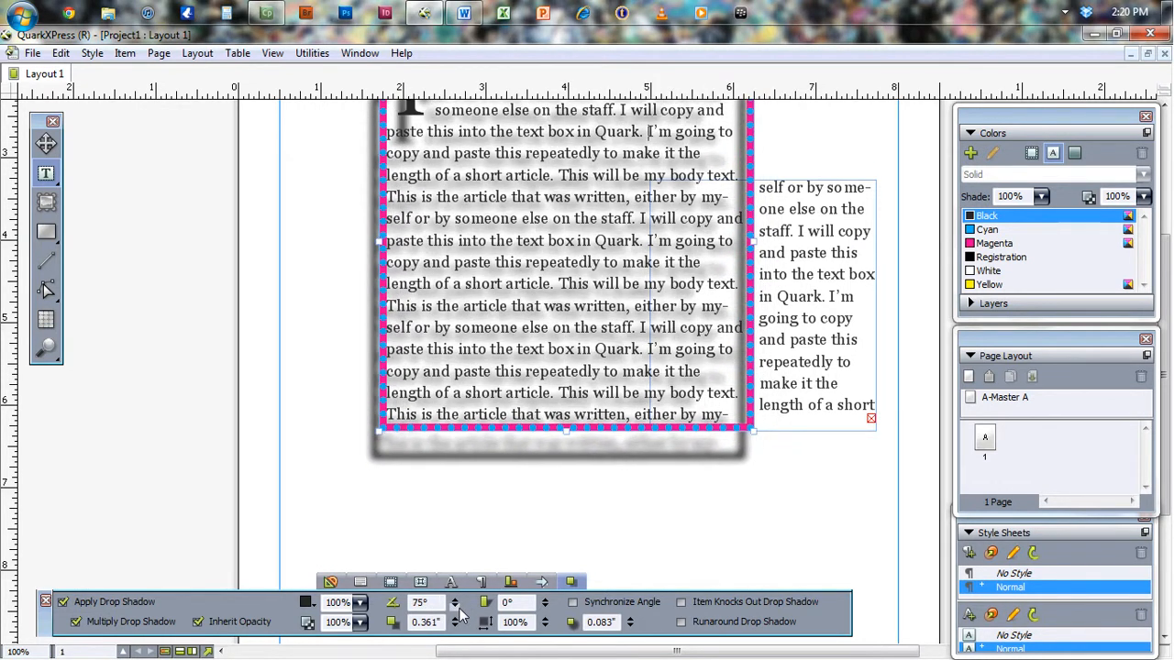
left_click(455, 599)
left_click(455, 599)
left_click(456, 599)
left_click(455, 599)
left_click(455, 600)
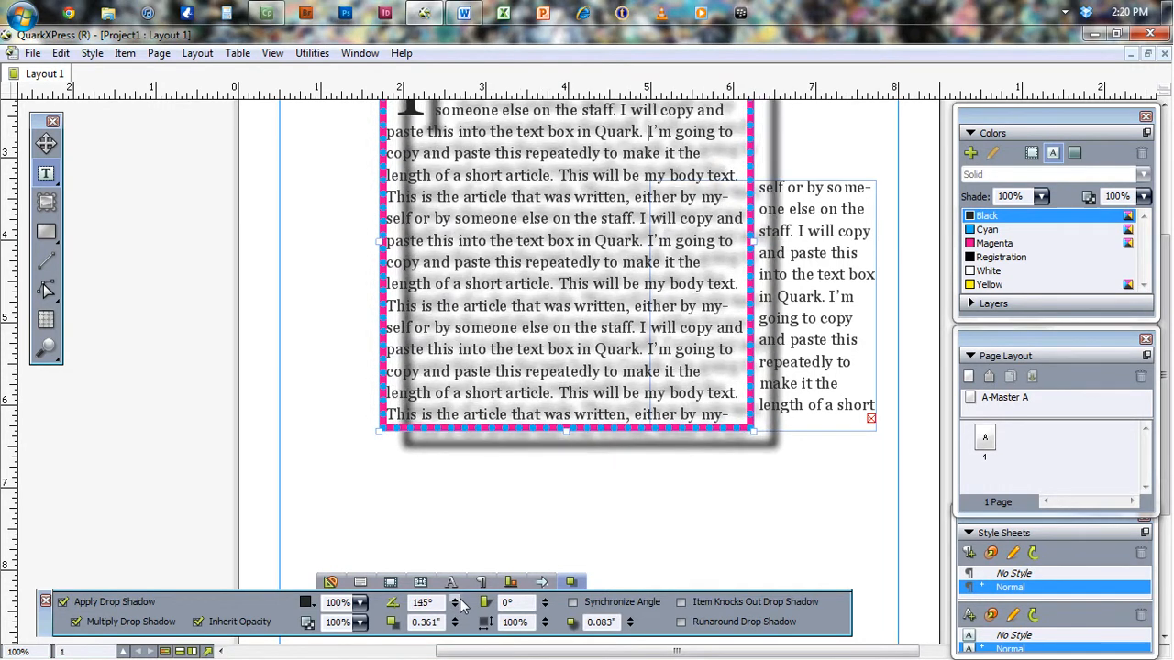
Step: Try skewing the drop shadow to 25° and return the skew to 0°
left_click(547, 599)
left_click(547, 599)
left_click(547, 598)
left_click(546, 599)
left_click(546, 598)
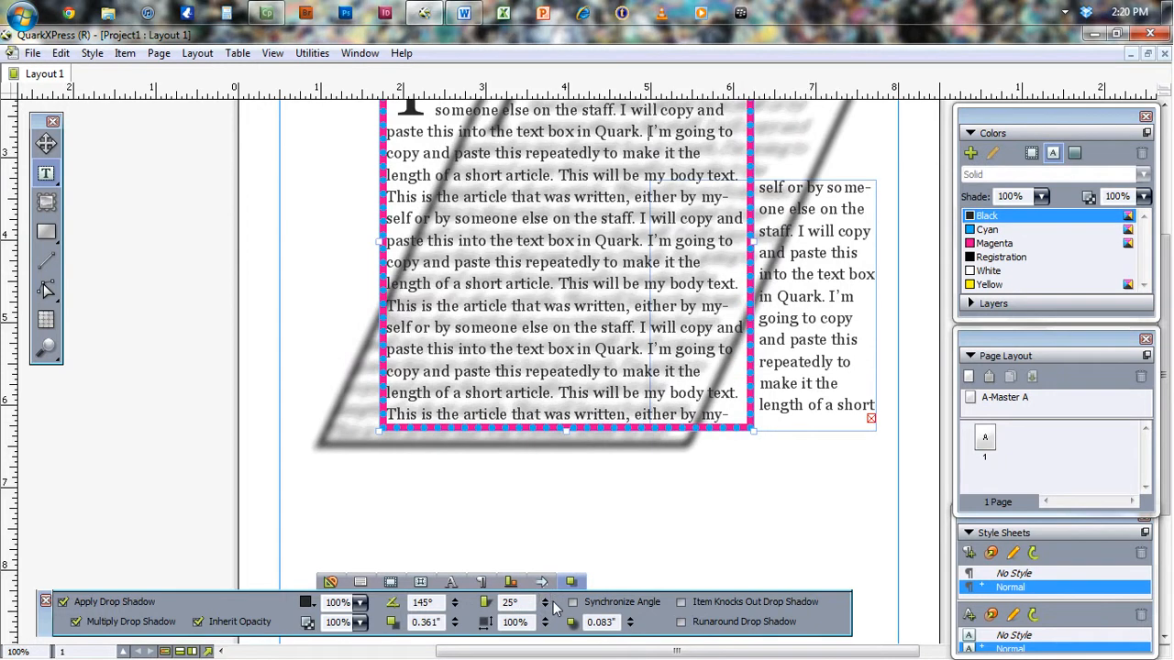
left_click(545, 606)
left_click(544, 606)
left_click(545, 606)
left_click(545, 606)
left_click(544, 606)
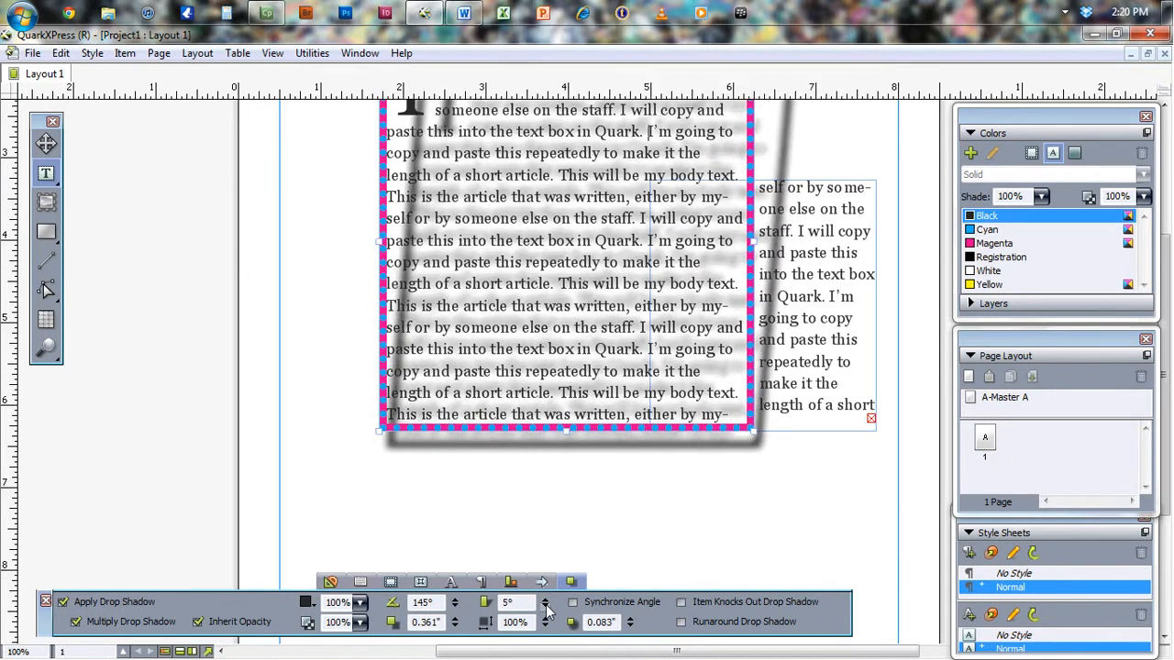
Step: Try enlarging the drop shadow's scale to 130% and above, and return it to 100%
left_click(546, 621)
left_click(546, 621)
left_click(545, 621)
left_click(546, 621)
left_click(546, 621)
left_click(545, 626)
left_click(545, 626)
left_click(544, 627)
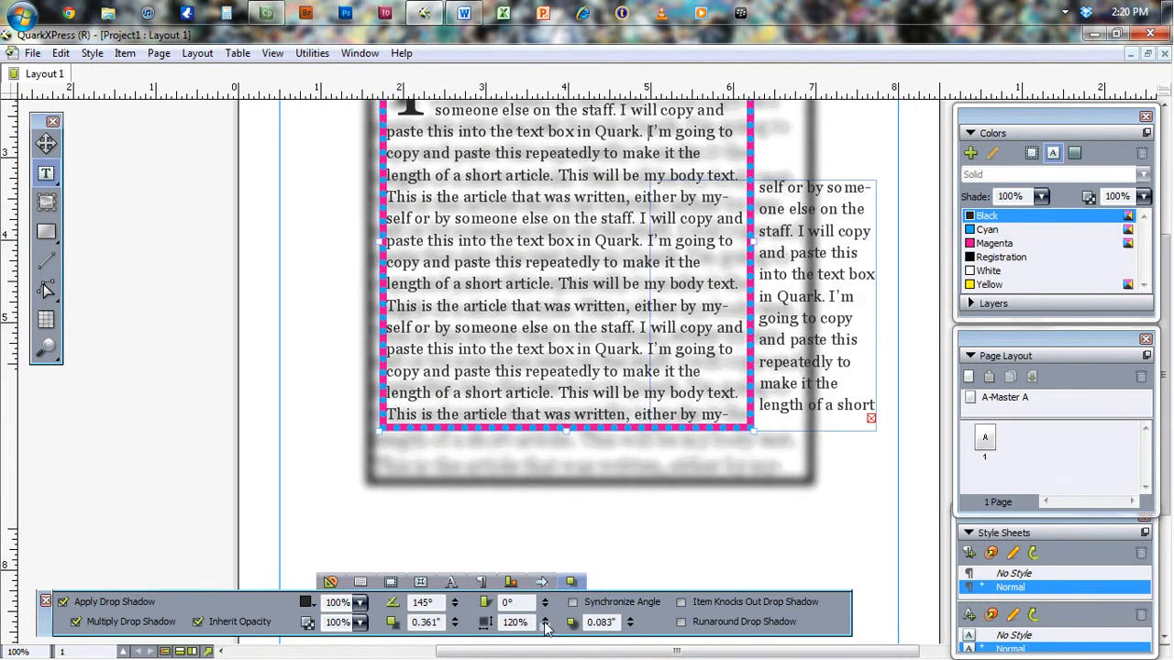
left_click(544, 626)
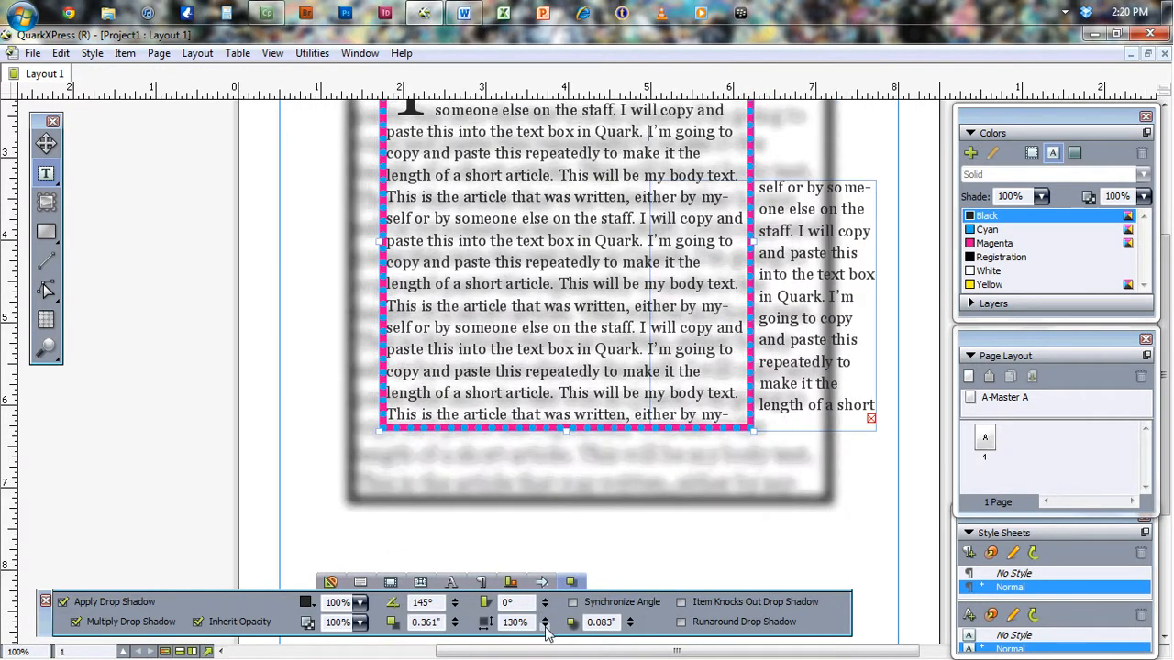
left_click(544, 627)
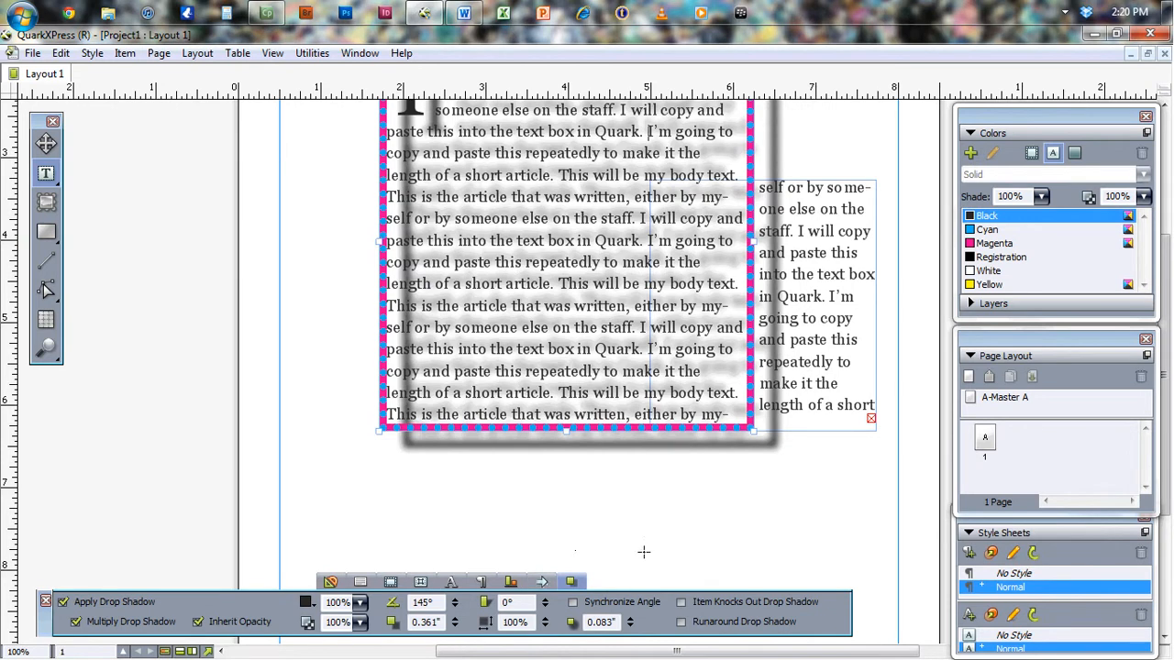
scroll(688, 534, "up", 1)
scroll(692, 534, "up", 1)
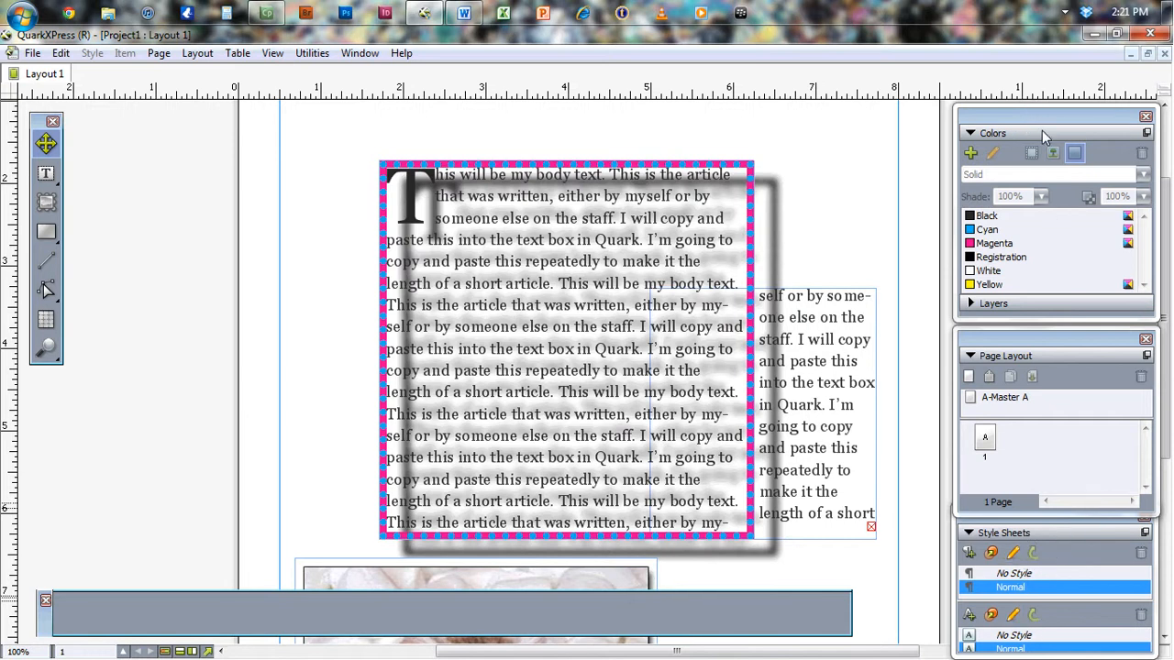
left_click(365, 55)
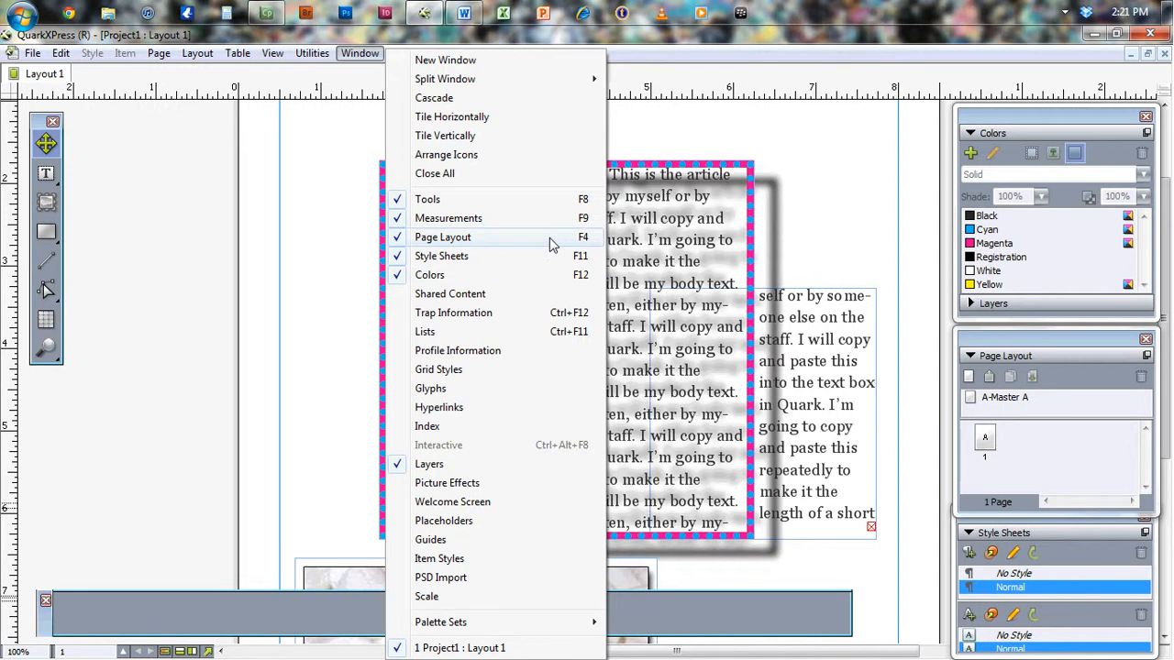
left_click(1036, 115)
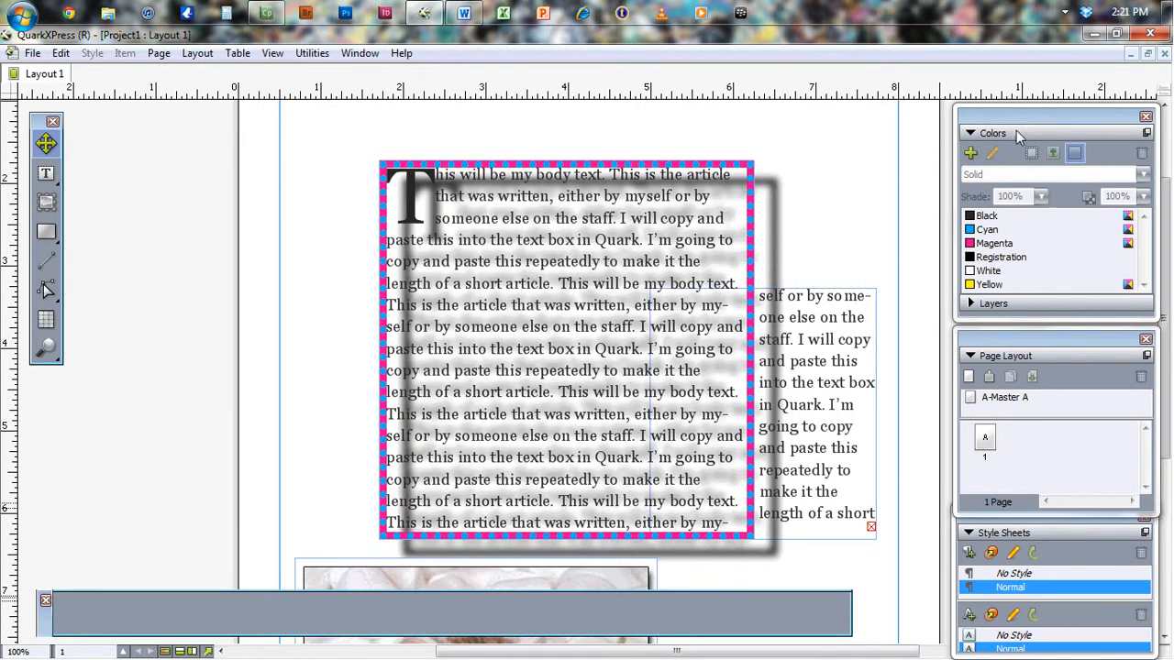
Step: Start a new color using the RGB model, with green and blue both reduced to 0%
left_click(970, 154)
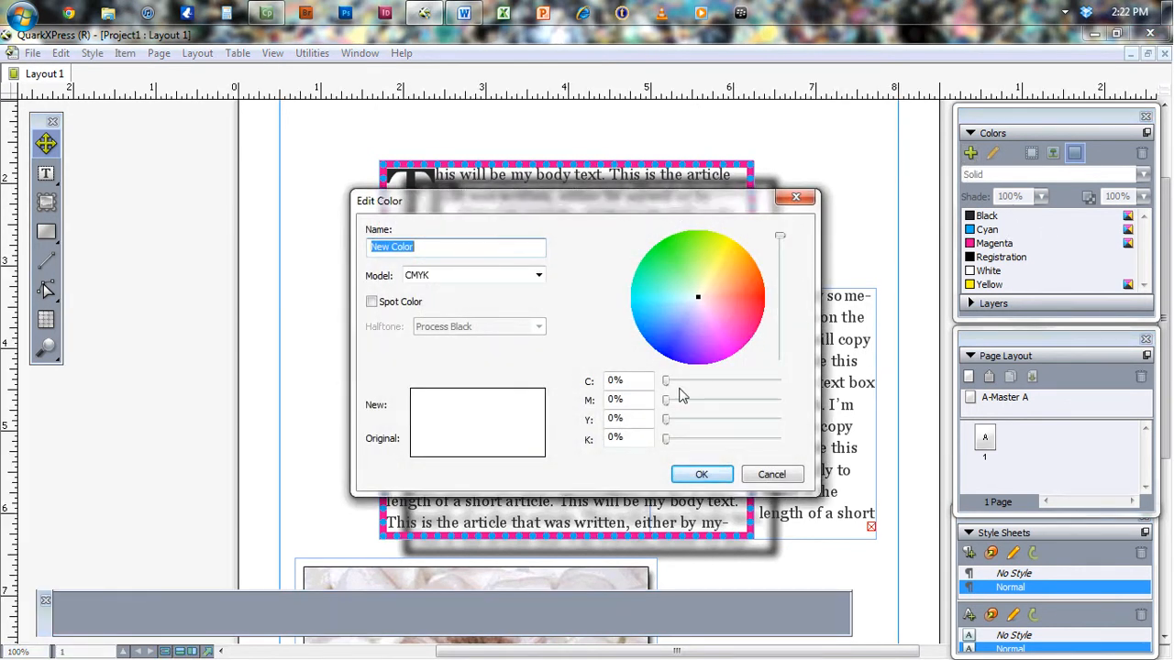
left_click(464, 276)
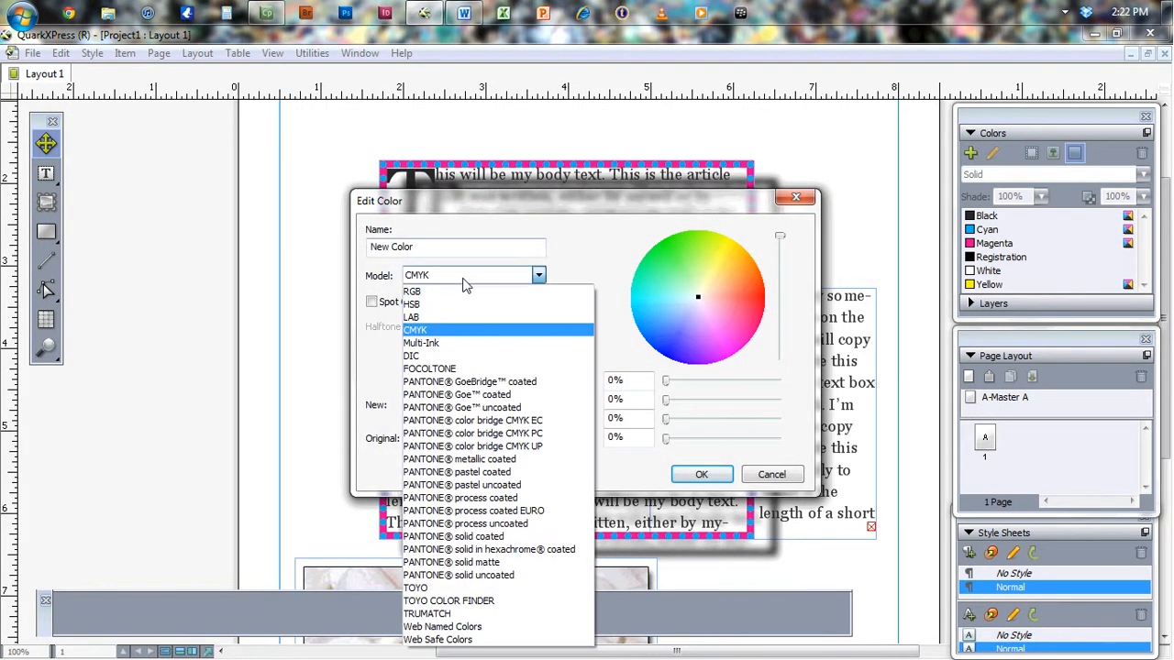
left_click(463, 292)
left_click(471, 274)
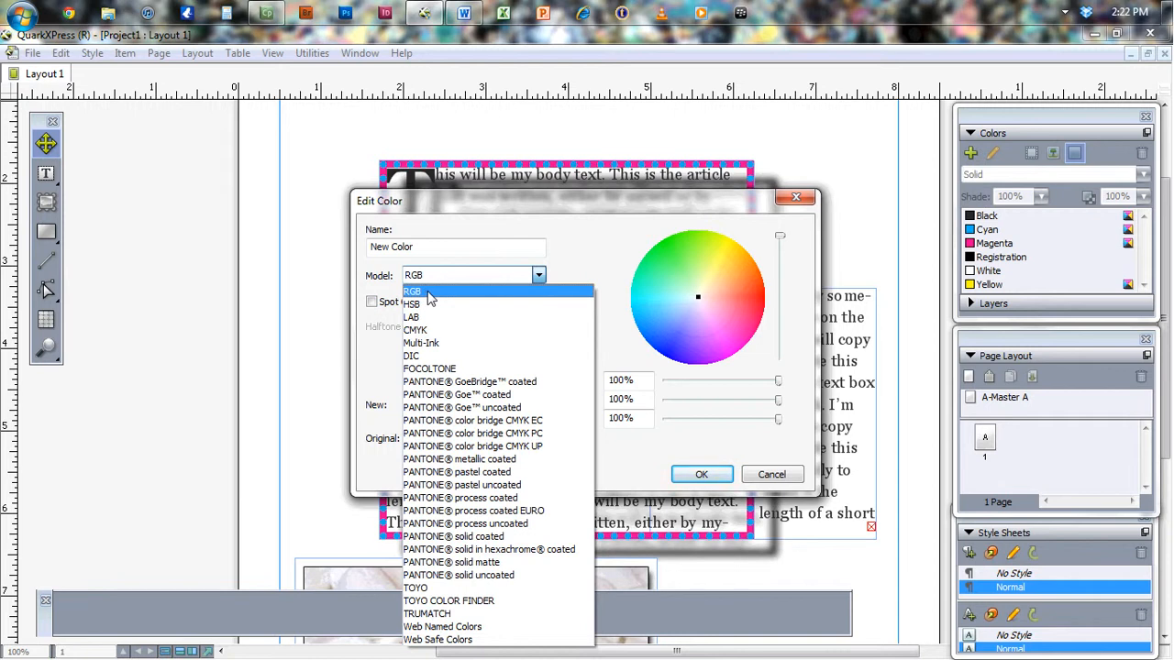
left_click(434, 292)
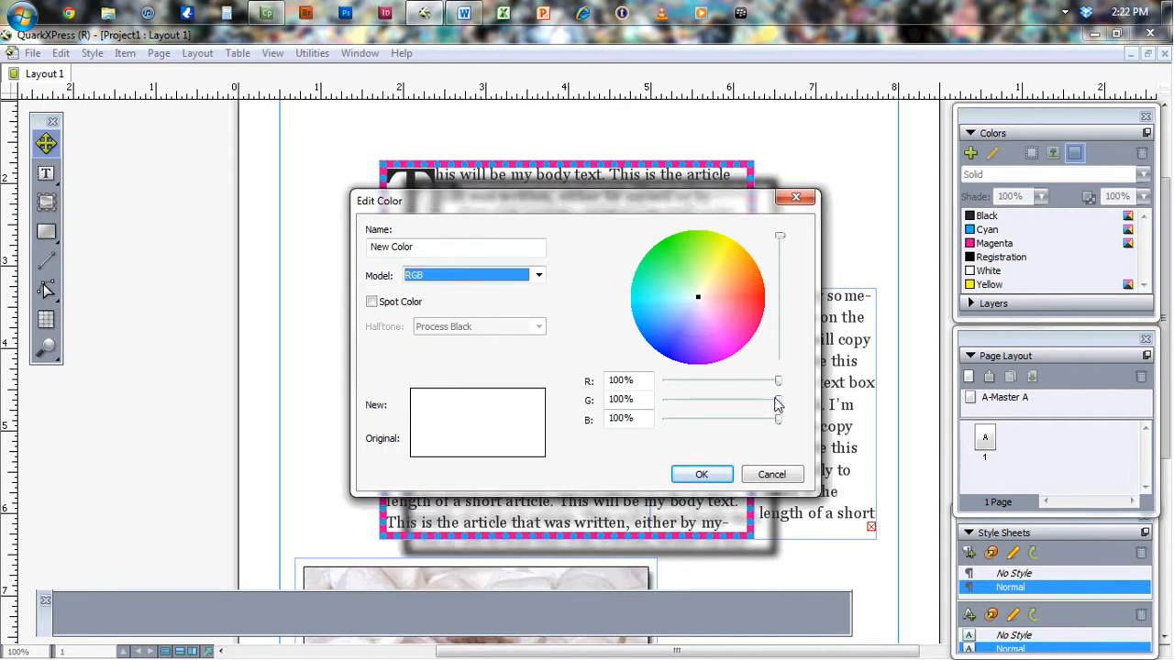
left_click_drag(778, 401, 664, 401)
left_click_drag(778, 420, 664, 420)
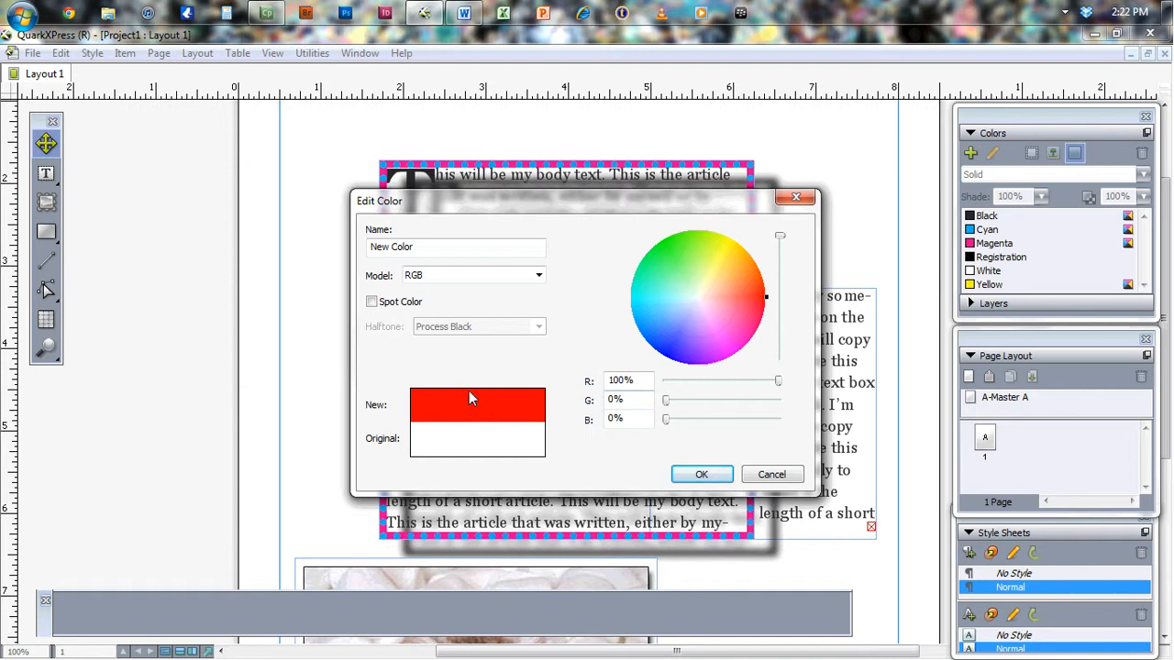
Step: Darken the new color to 86% red, name it "Red", save it, and select it in the color list
left_click_drag(780, 234, 780, 250)
left_click_drag(470, 240, 326, 259)
type("Red")
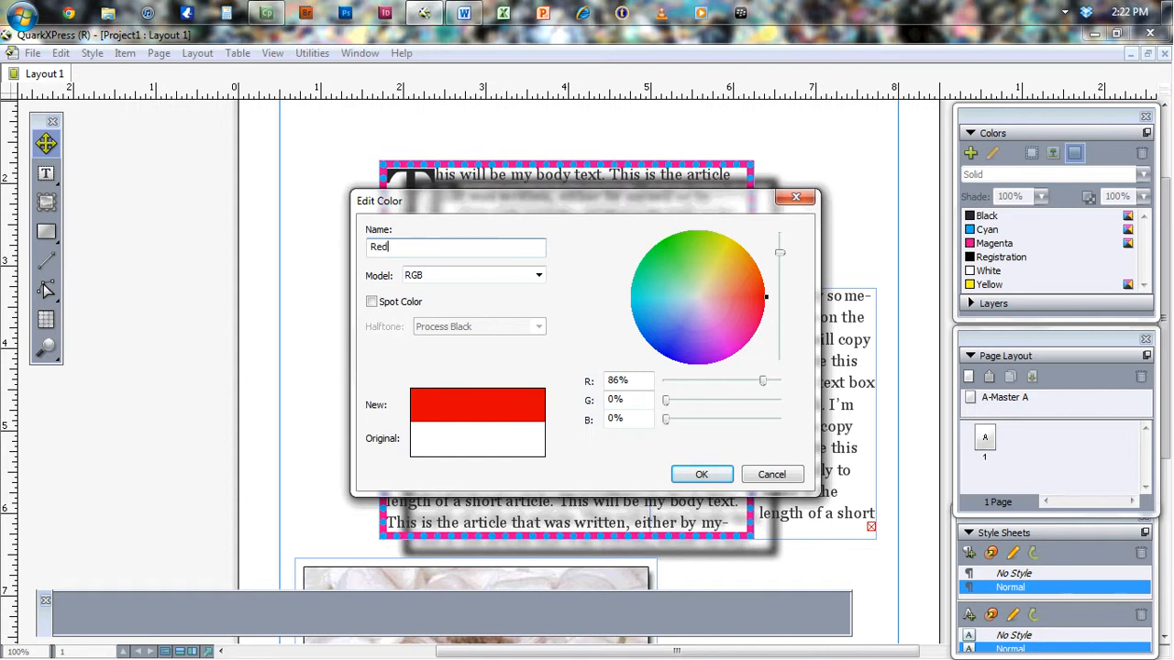
key("Return")
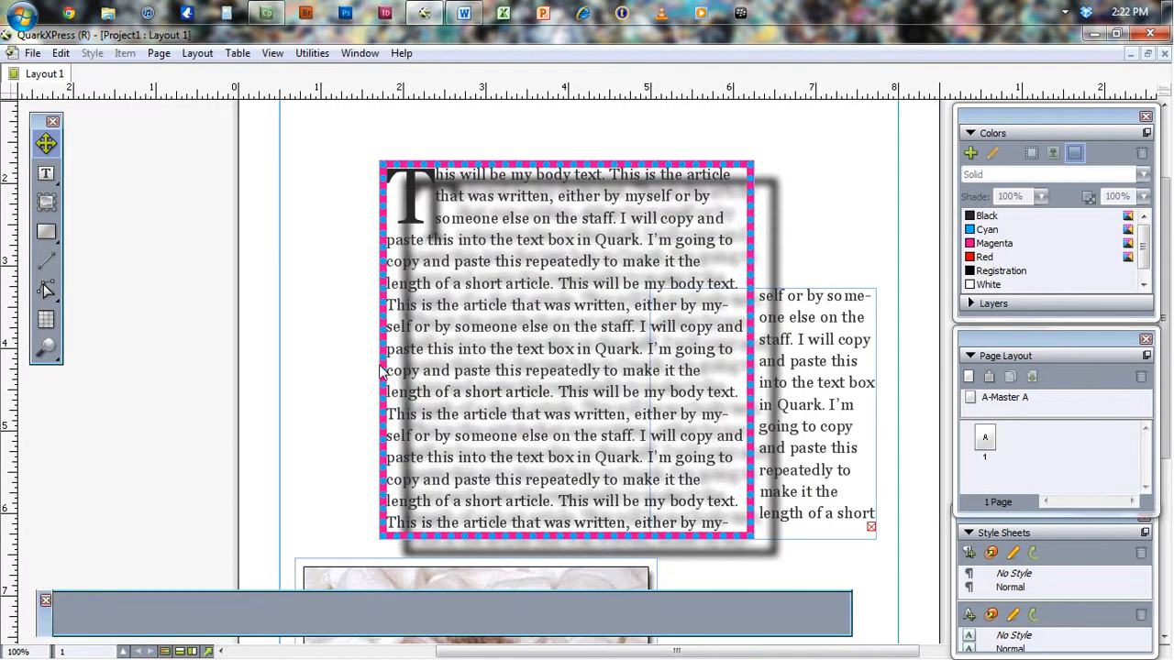
left_click(988, 259)
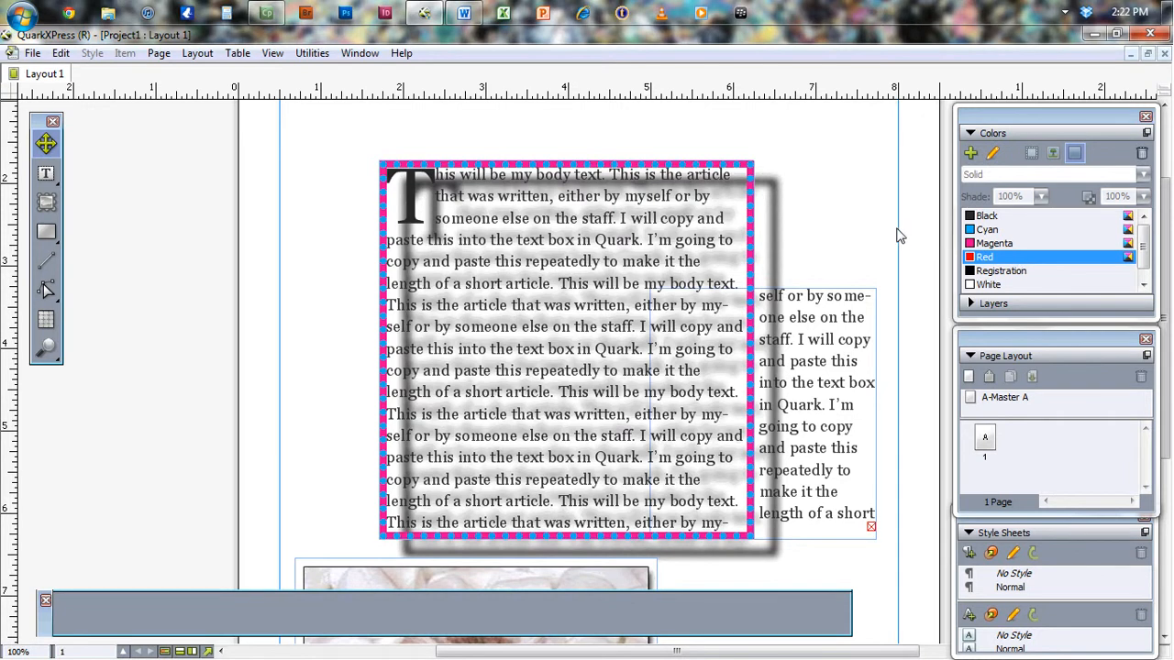
Step: Give the kitten picture box a frame 6 pt wide
scroll(872, 238, "down", 2)
scroll(872, 243, "down", 8)
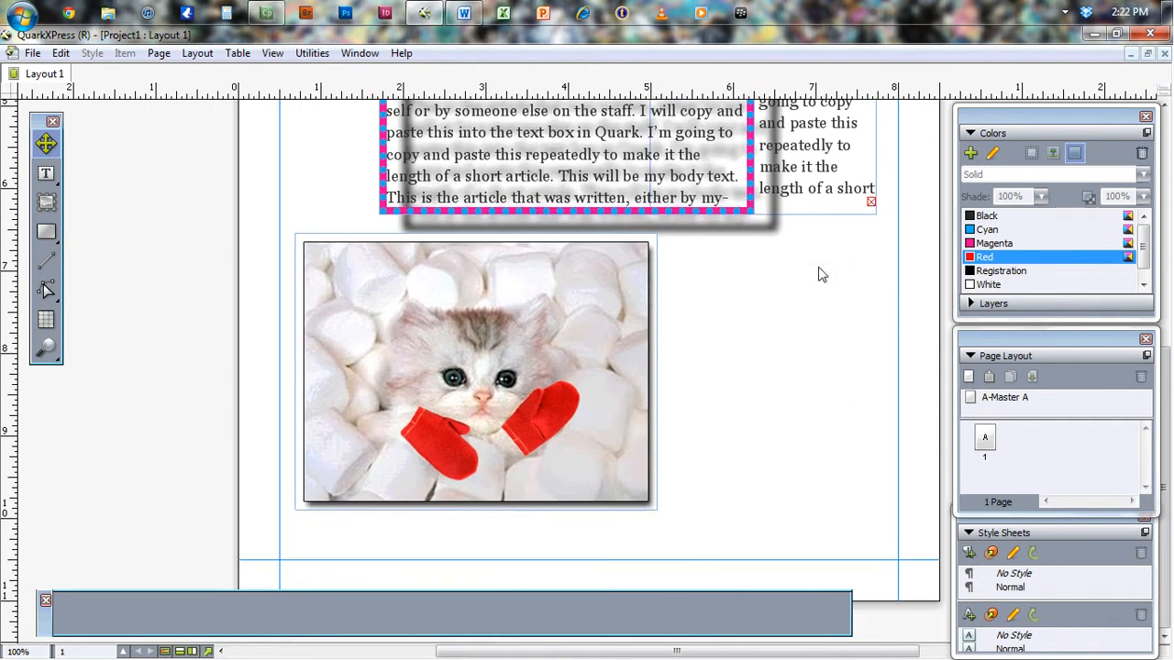
left_click(457, 383)
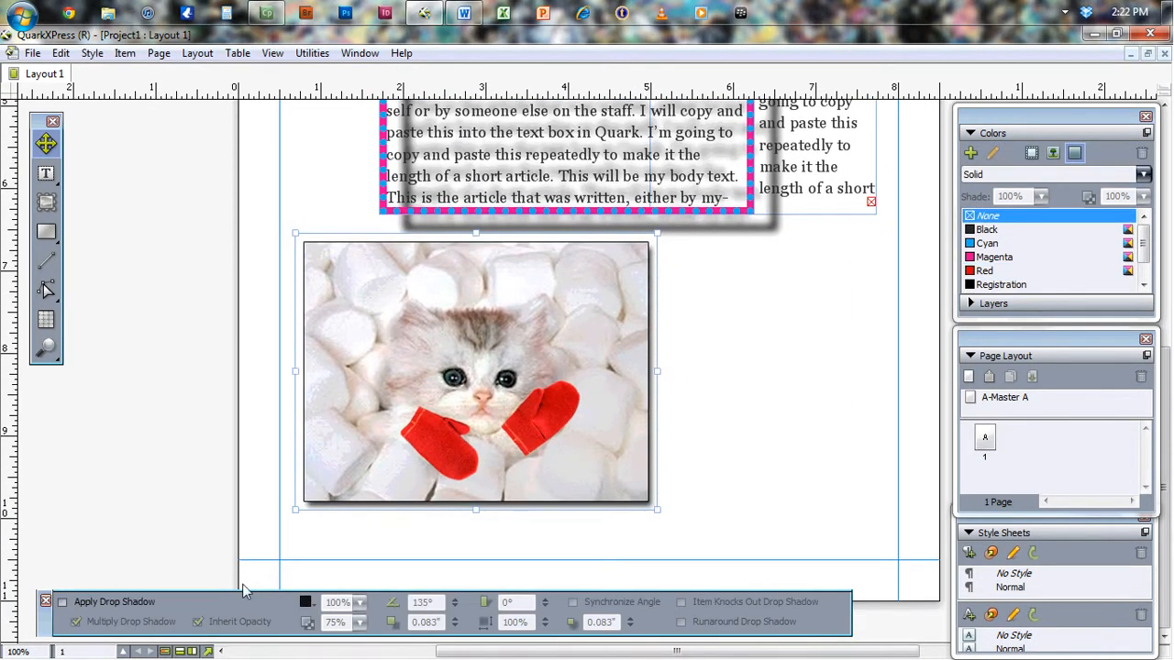
left_click(404, 582)
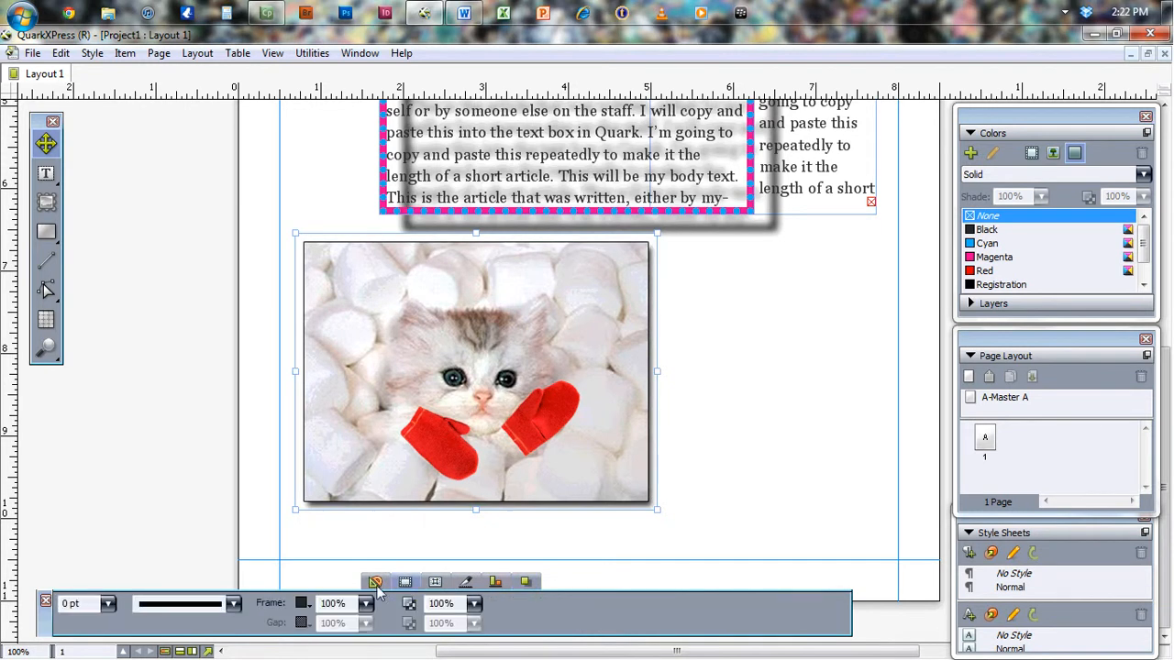
left_click(107, 603)
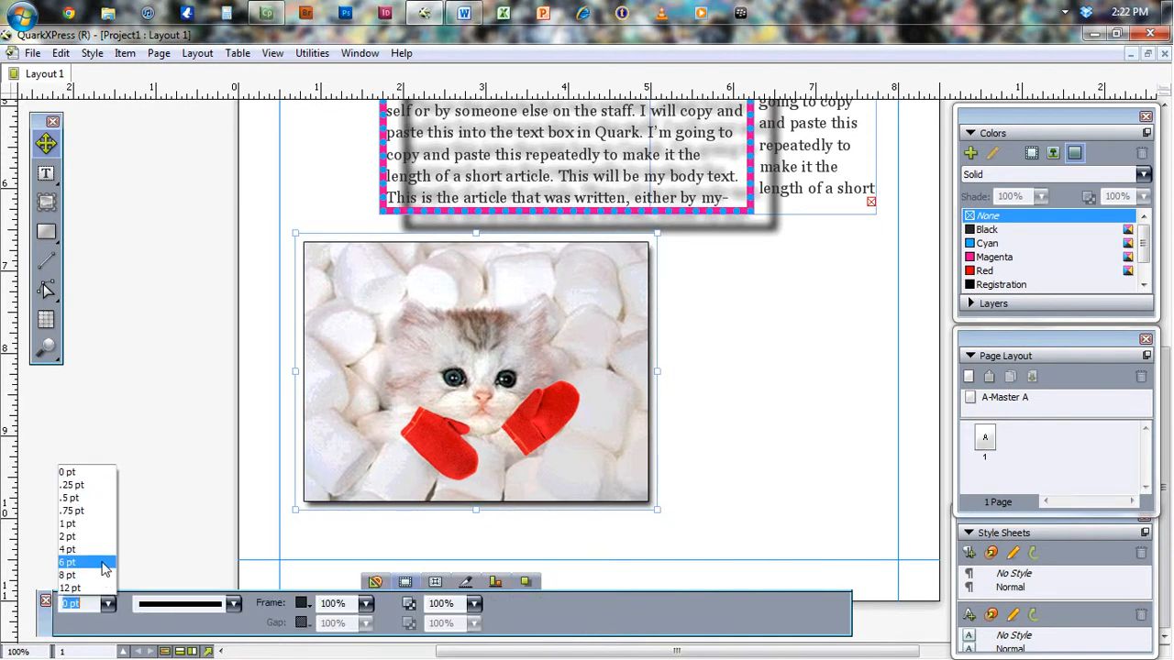
left_click(104, 562)
Step: Review the frame line styles, keep Solid, and color the picture box's frame Red
left_click(234, 603)
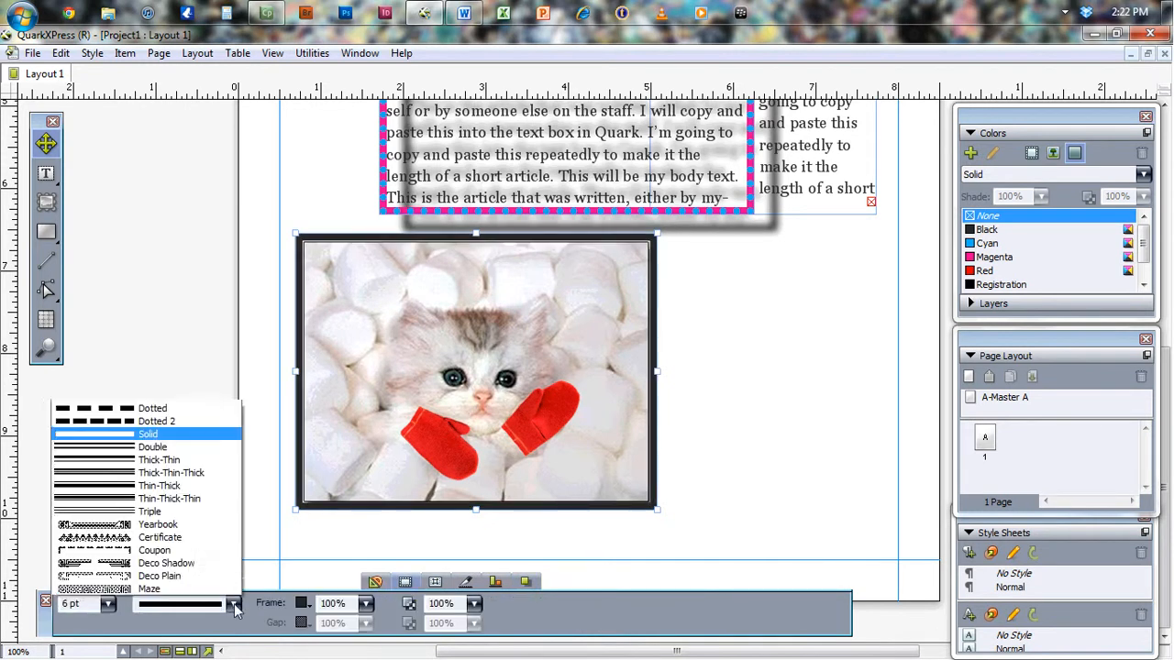
left_click(233, 604)
left_click(304, 605)
left_click(330, 551)
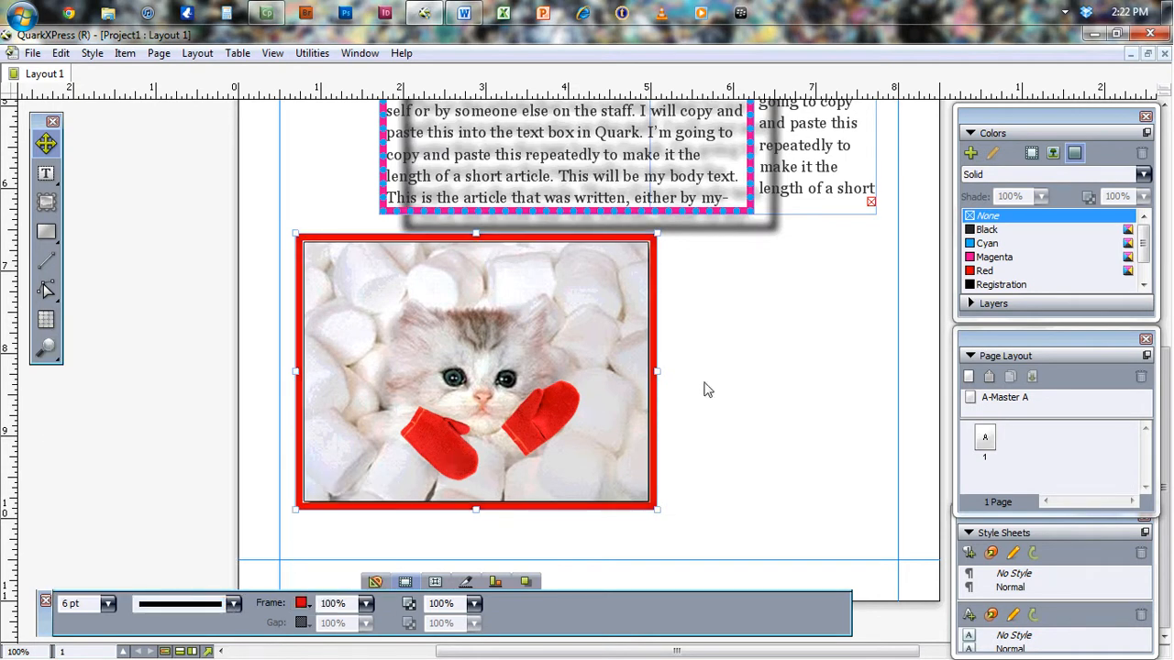
Step: Try different positions for the kitten picture, leave it slightly lower and farther right on the page, and deselect it
left_click_drag(511, 424, 512, 462)
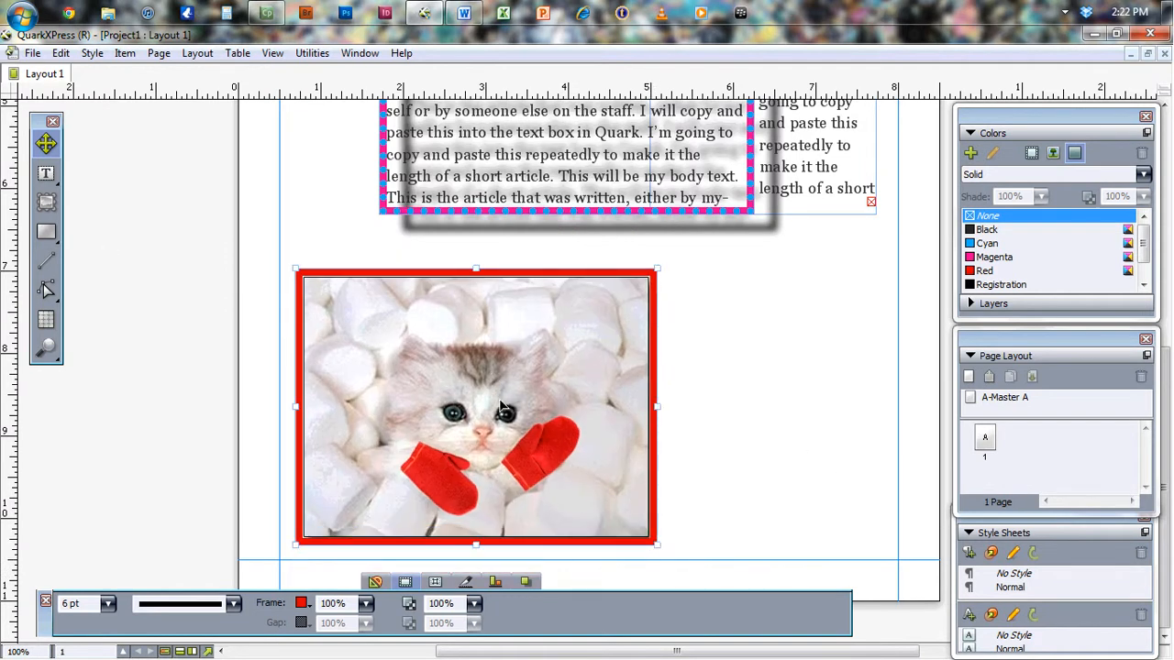
left_click_drag(480, 409, 537, 392)
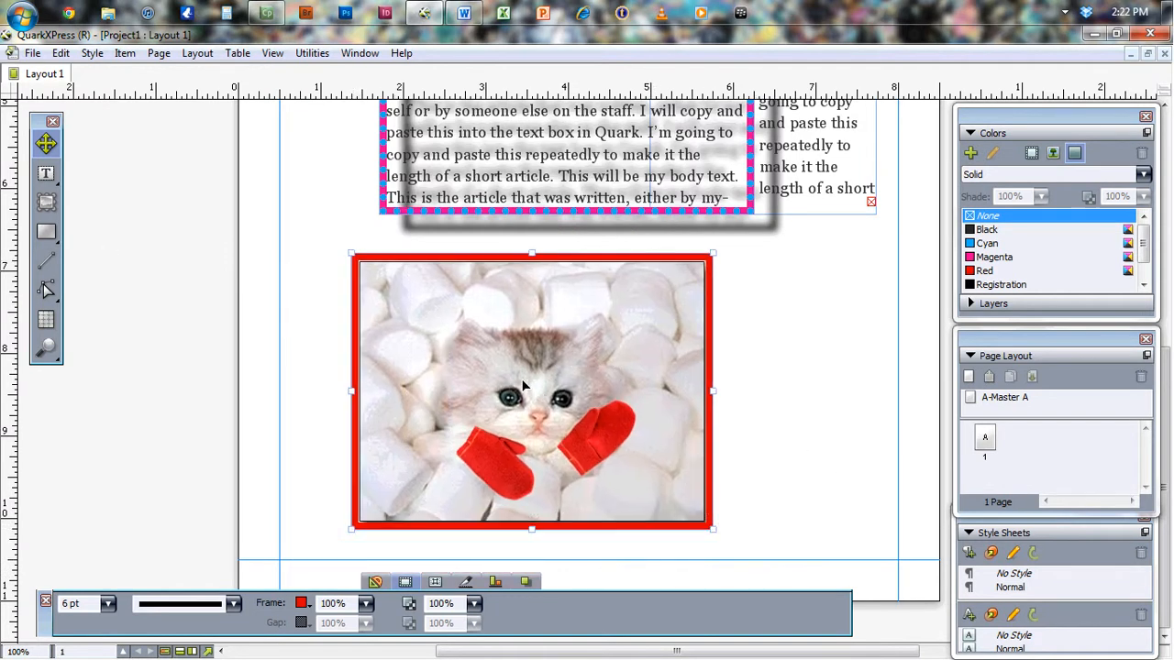
key("ctrl+z")
left_click(717, 427)
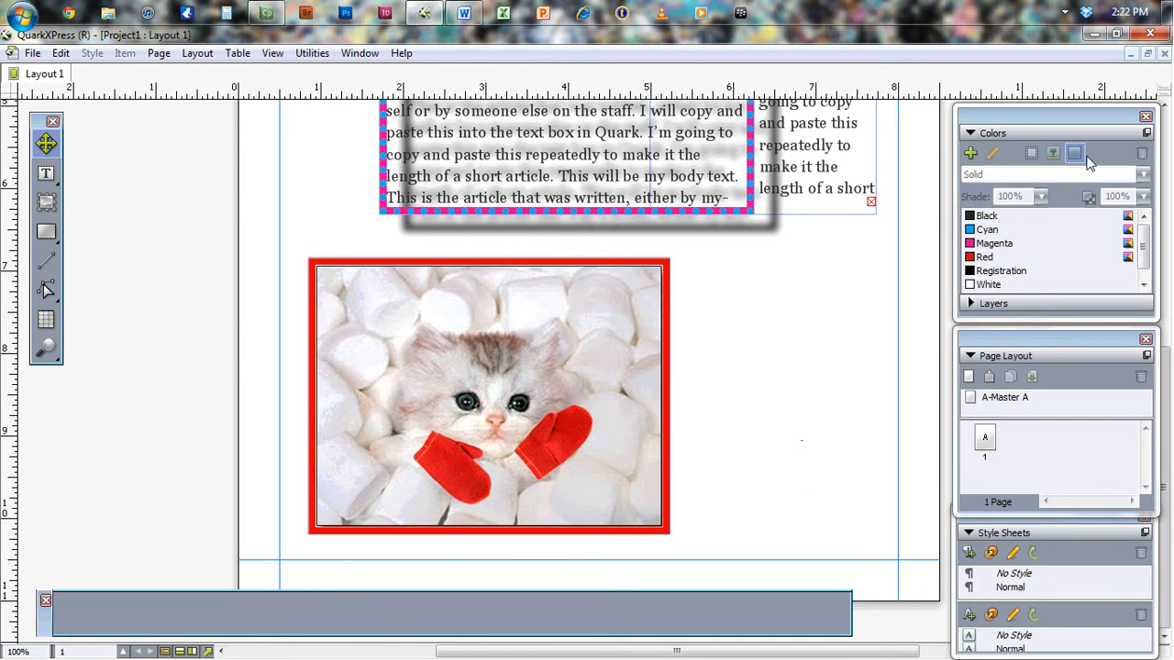
Step: Try a Cyan background on the unframed text box beside the framed one, and return its background to None
scroll(811, 339, "up", 1)
scroll(811, 339, "up", 4)
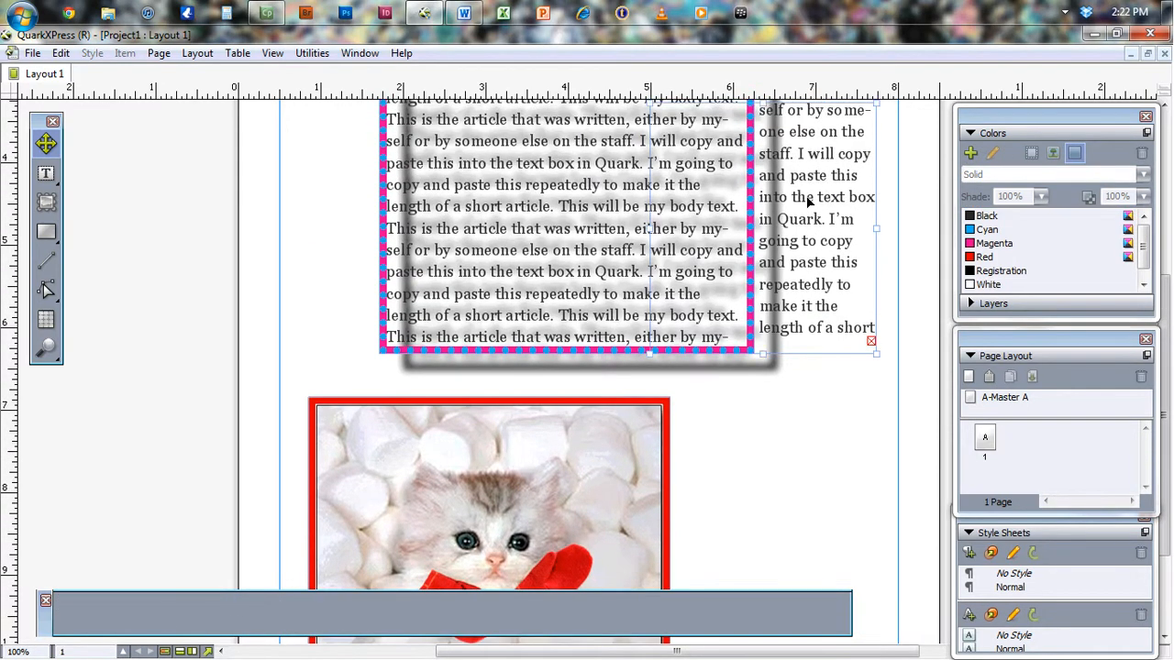
left_click(812, 207)
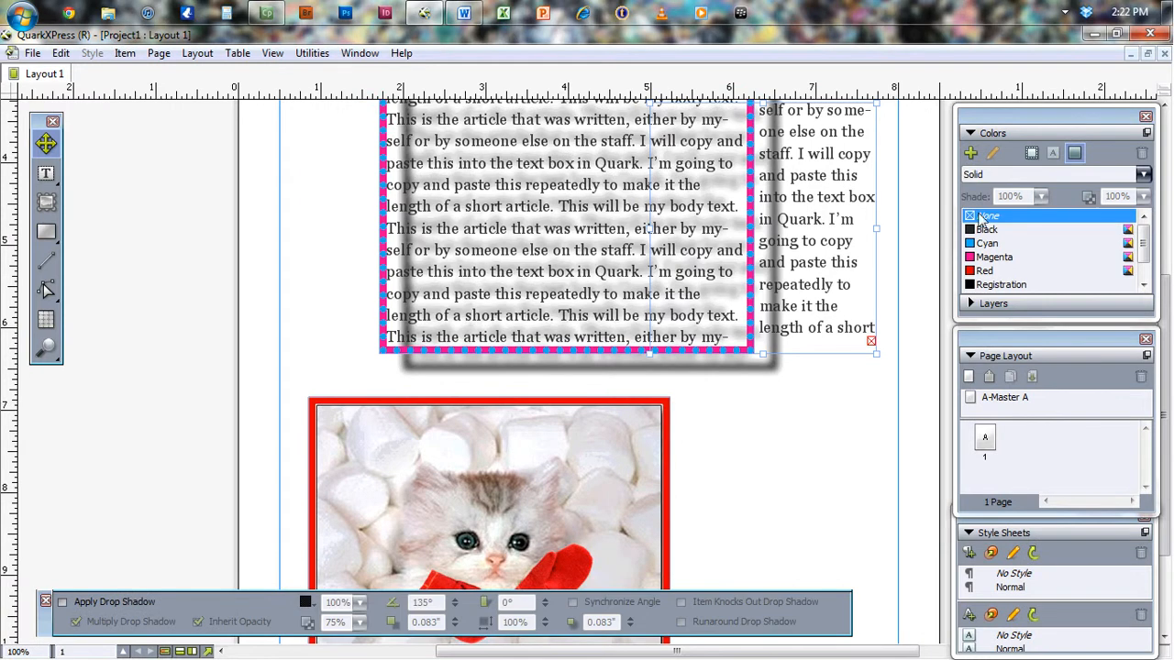
left_click(1031, 154)
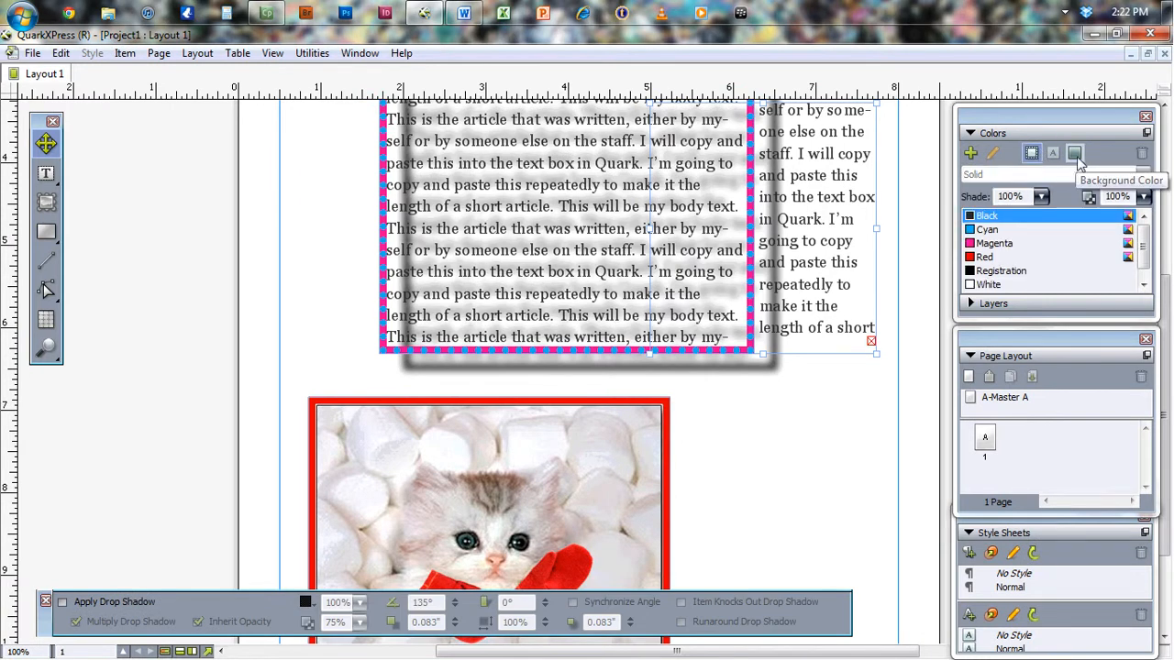
left_click(1077, 156)
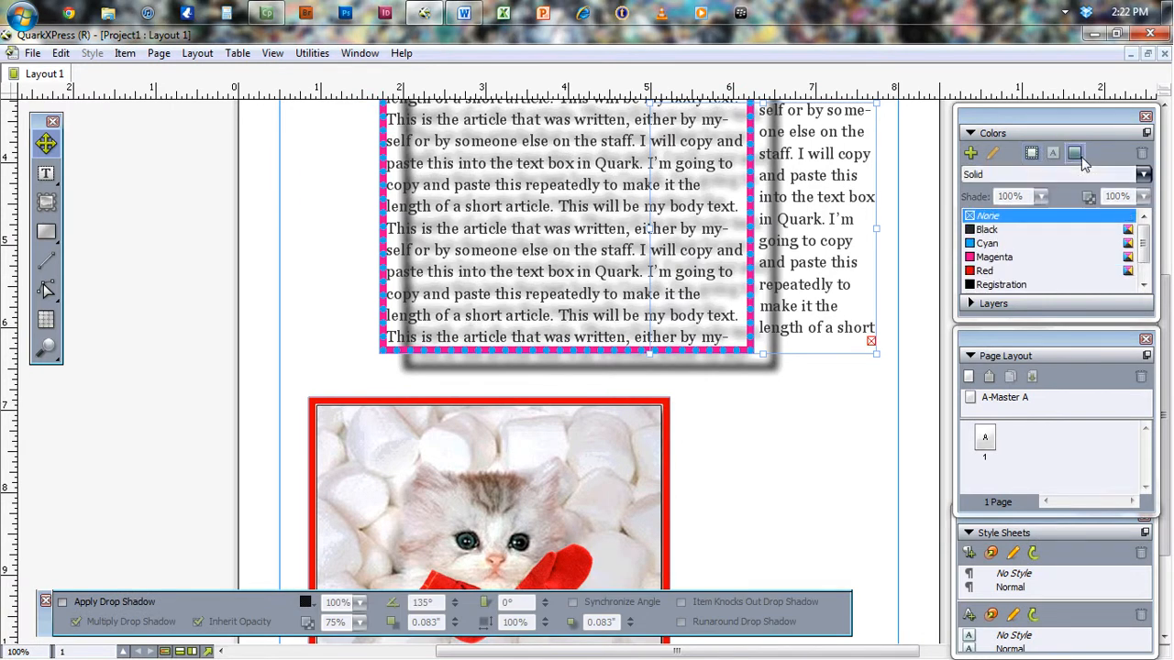
left_click(985, 243)
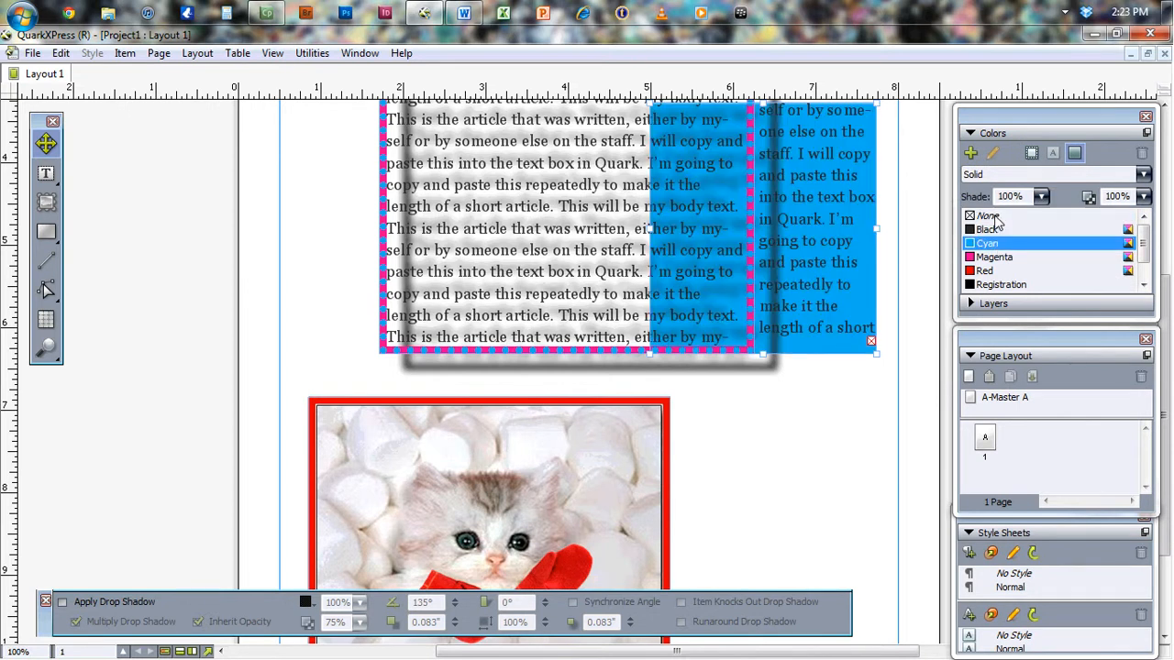
left_click(988, 217)
key("t")
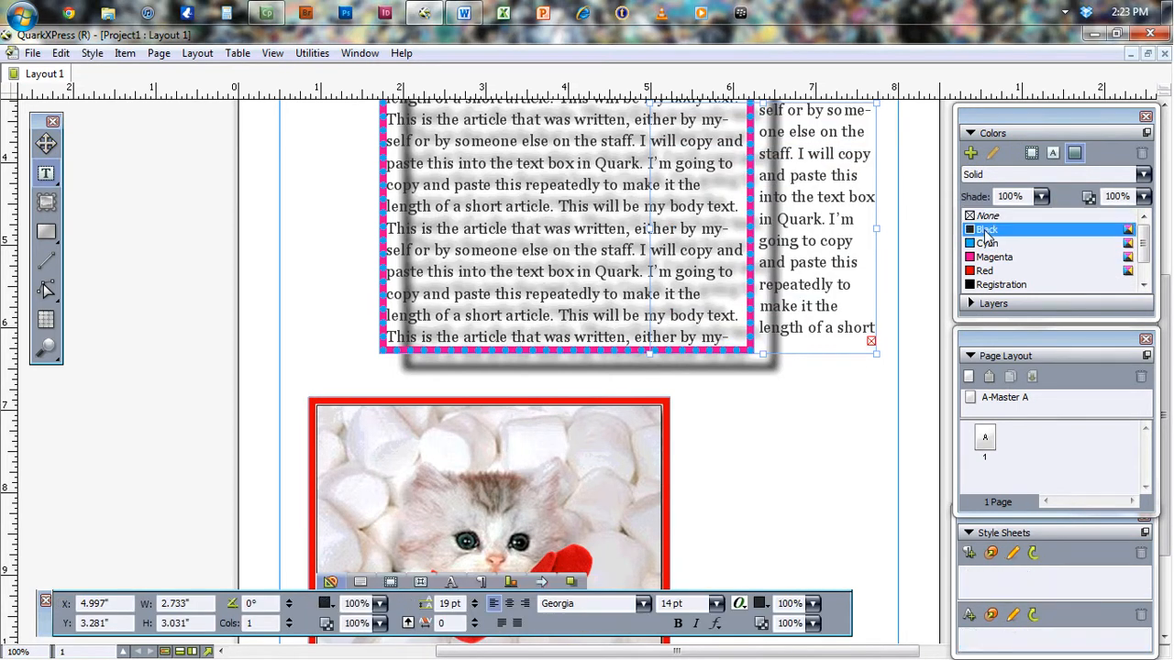
Step: Give the unframed text box a Black background at 44% shade and 35% opacity
left_click(987, 231)
left_click(1044, 198)
left_click_drag(1046, 202, 1048, 249)
left_click_drag(1146, 199, 1144, 257)
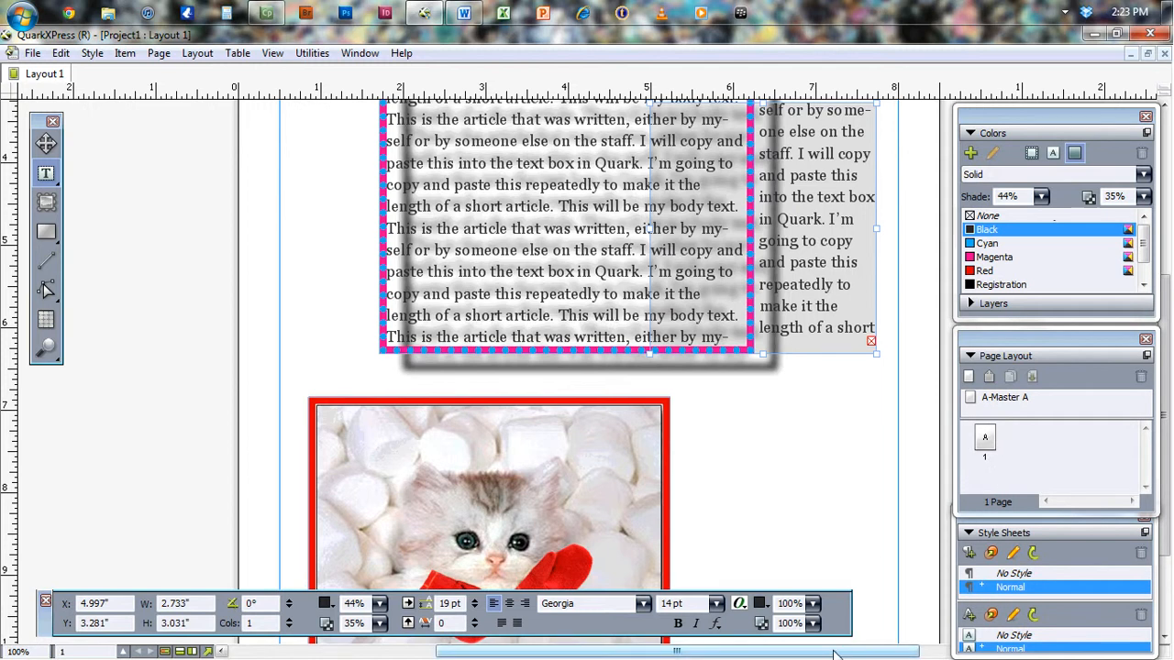
Step: Insert one page after page 1 based on A-Master A, and place page 2 beside page 1 as a spread
key("ctrl+0")
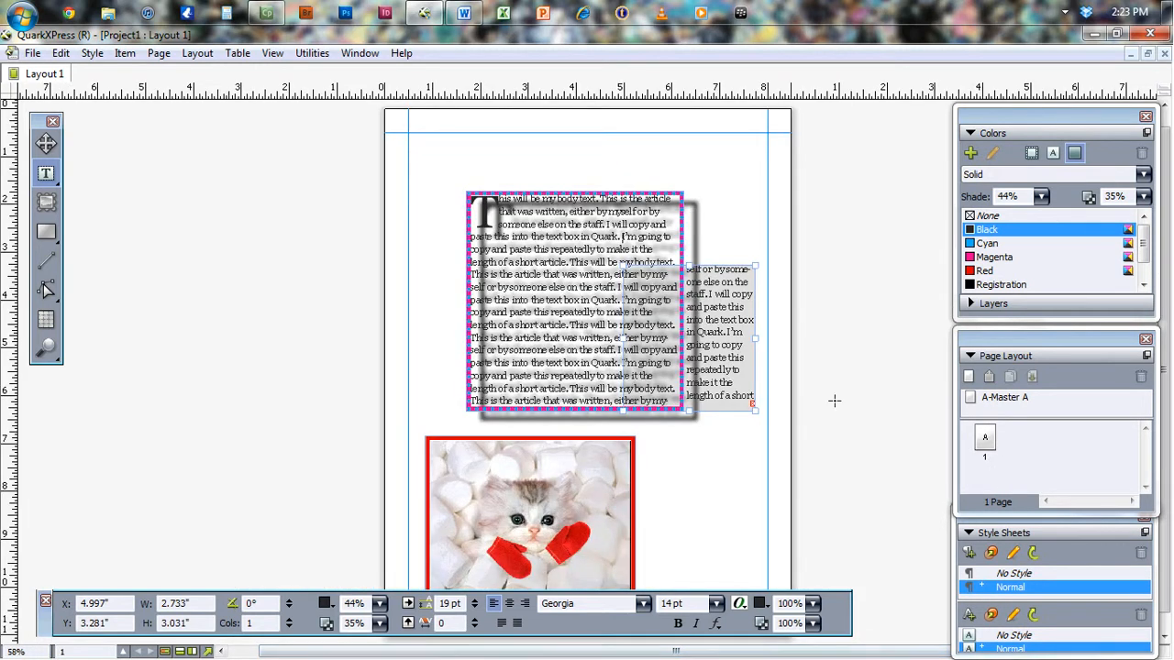
right_click(986, 439)
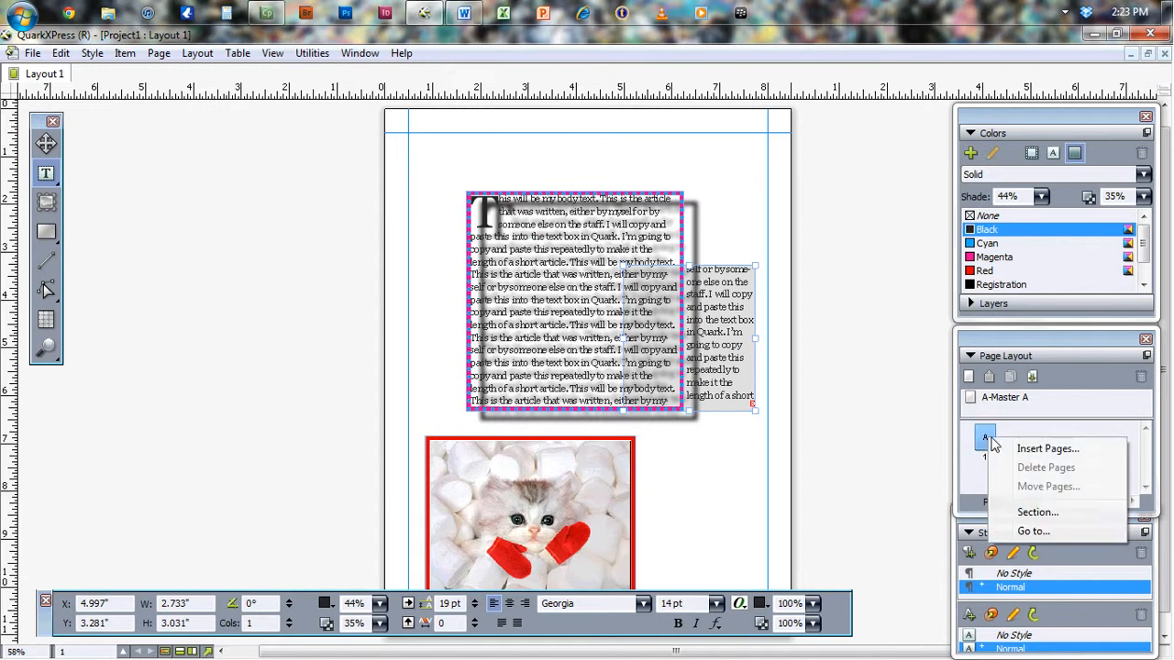
left_click(1014, 449)
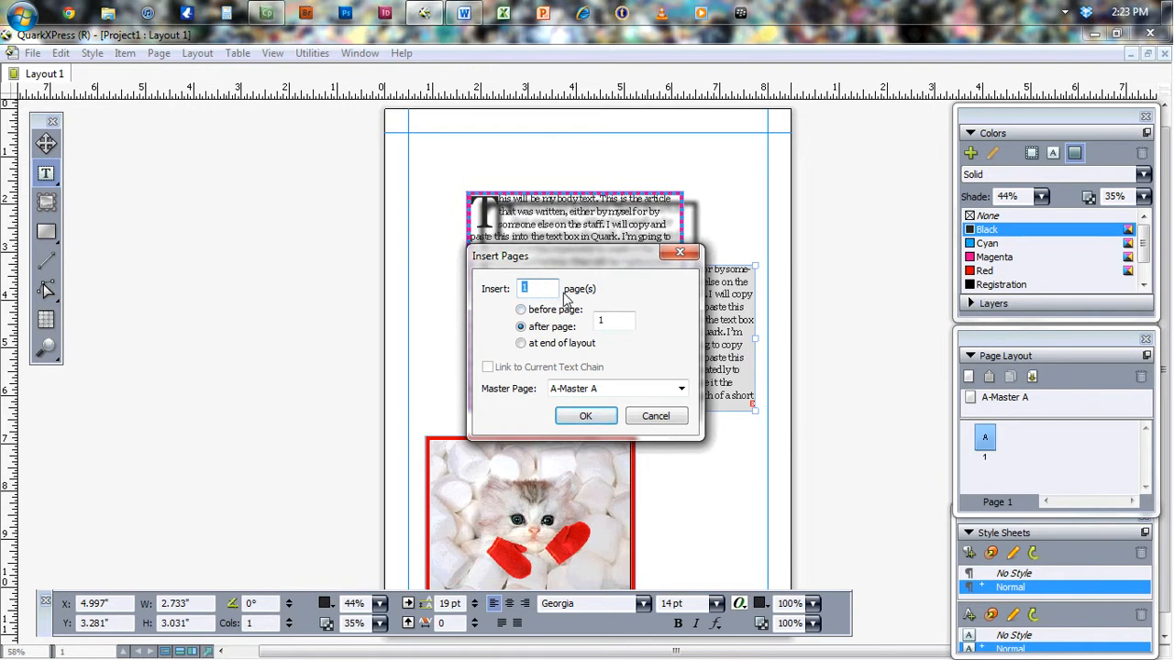
left_click(602, 418)
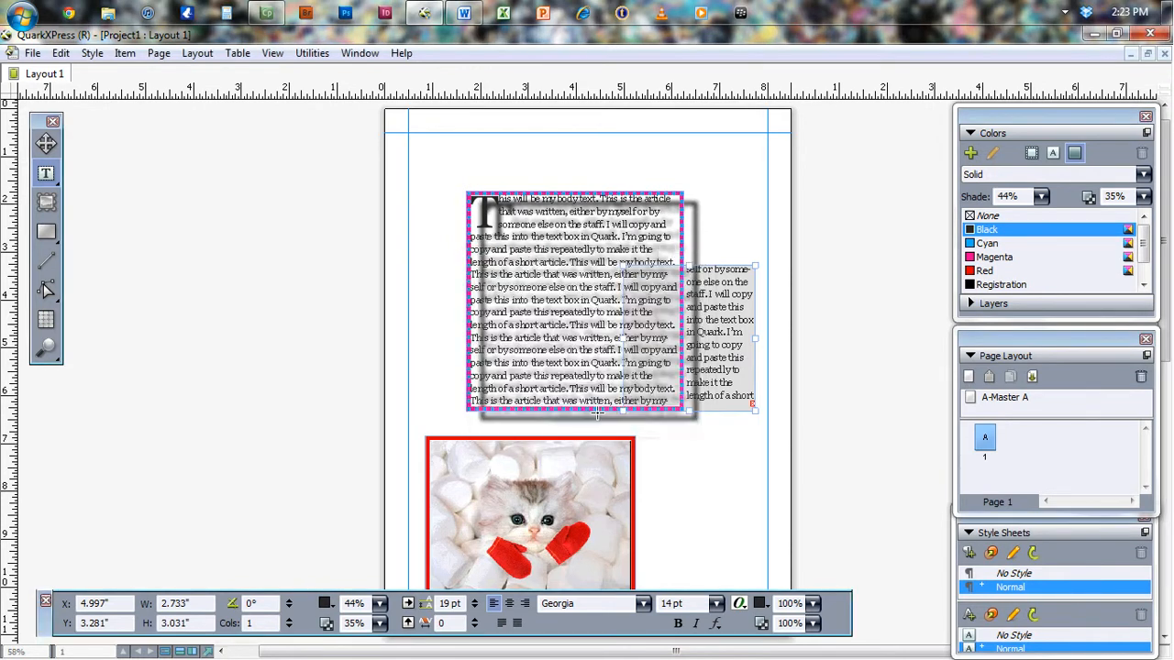
left_click_drag(985, 489, 1009, 440)
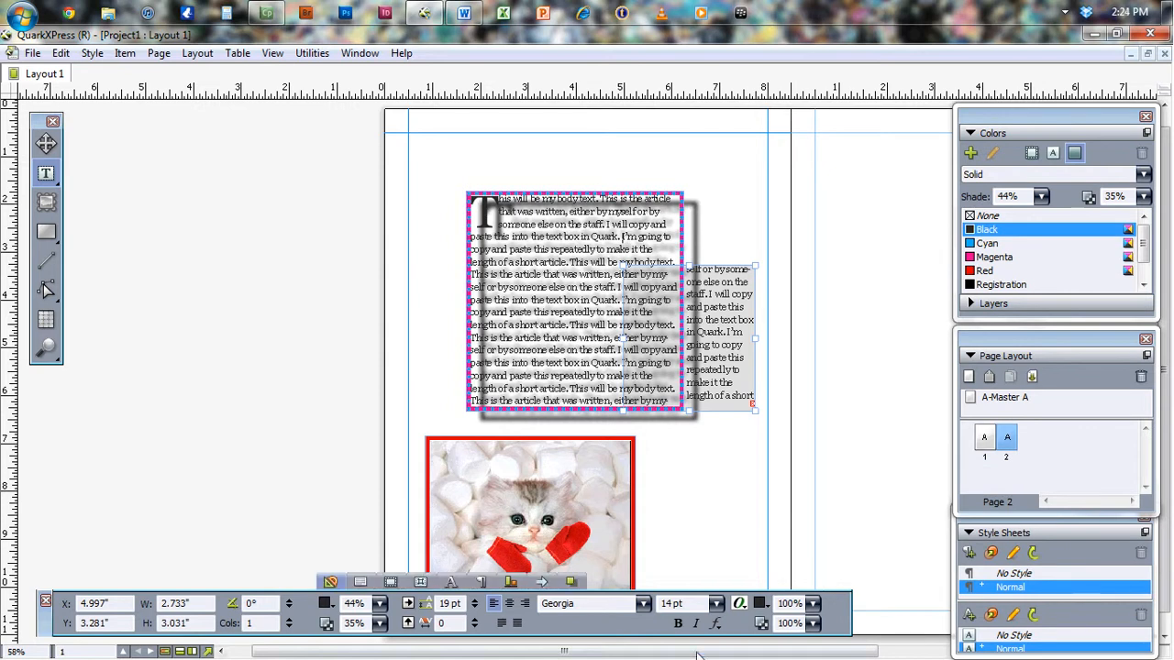
Step: Move the gray text box from page 1 onto page 2, at about X 1.35" and Y 2.59"
left_click_drag(678, 653, 829, 656)
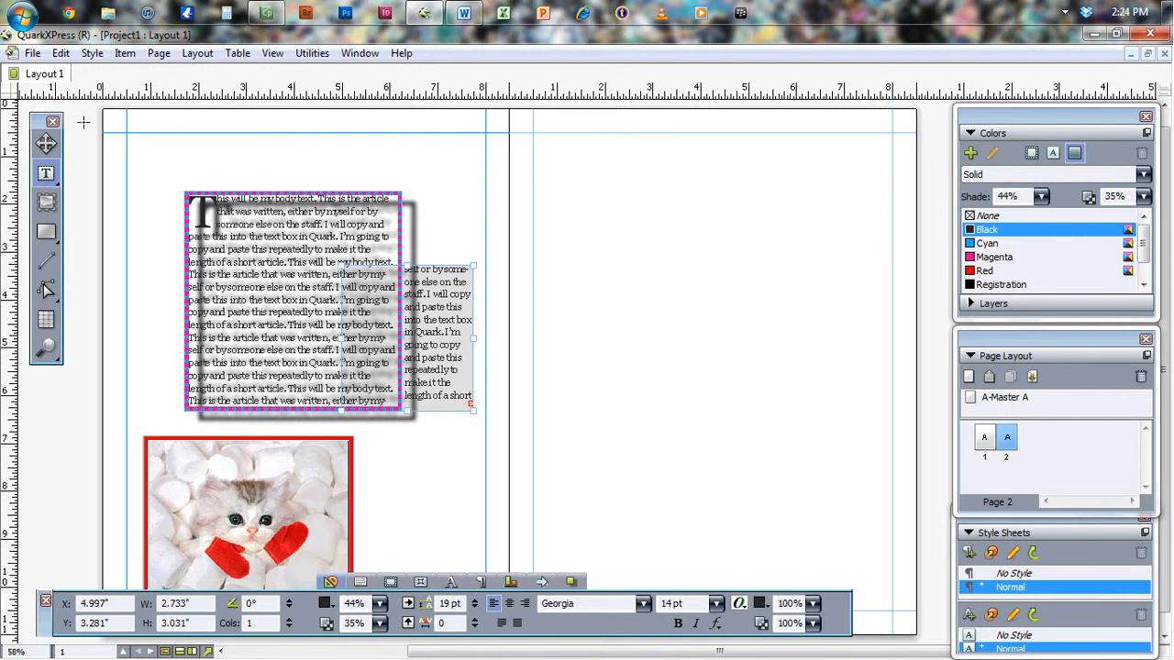
left_click(47, 143)
left_click_drag(432, 331, 664, 298)
Step: Center the gray text box horizontally and vertically relative to the two-page spread
mouse_move(532, 632)
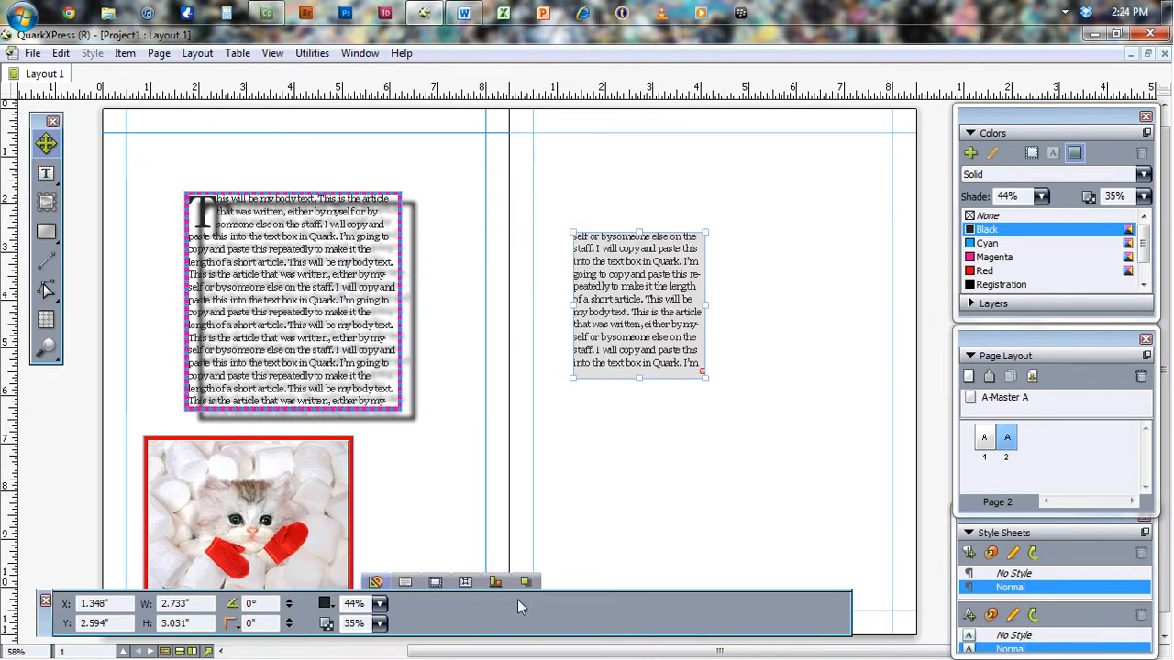
left_click(495, 582)
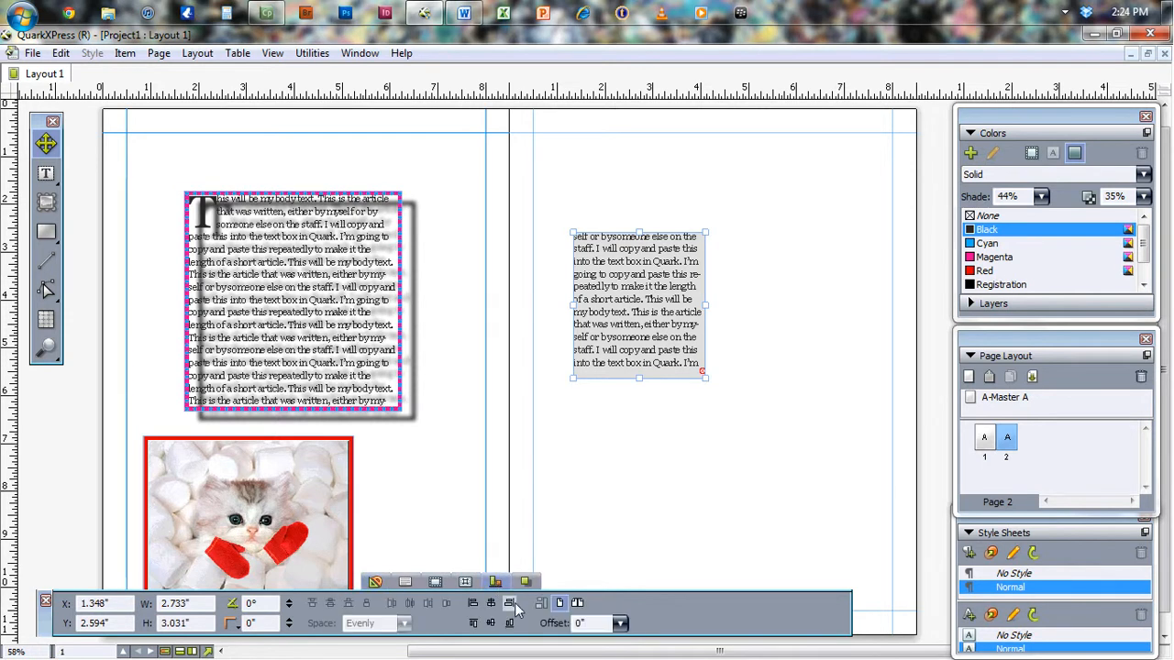
left_click(577, 604)
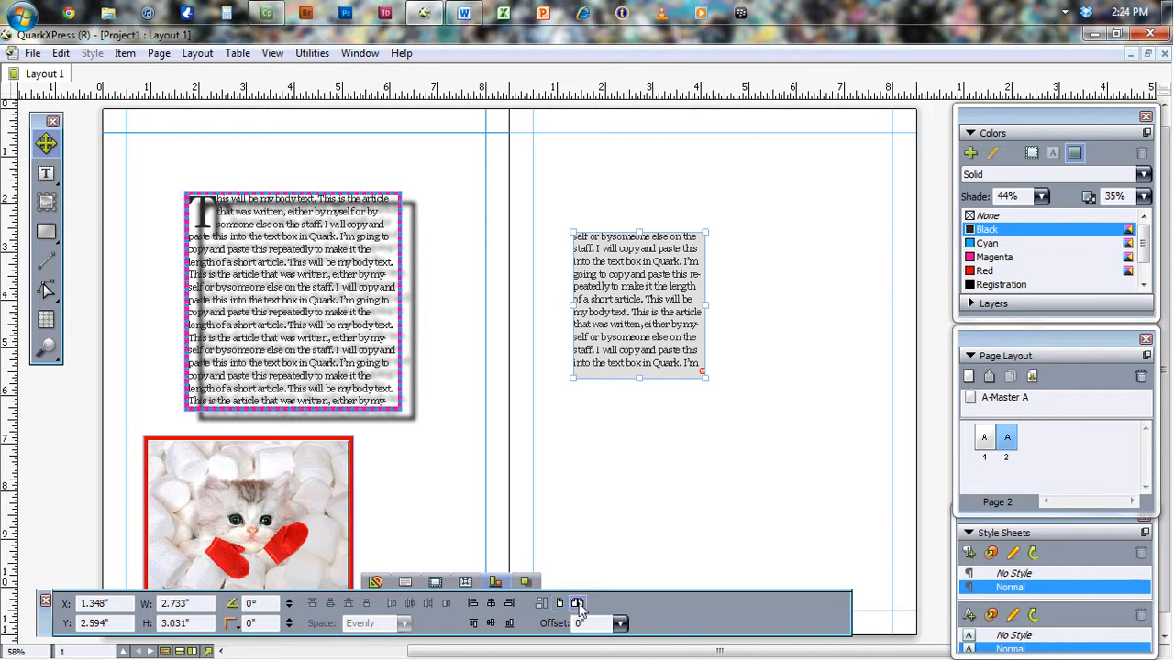
left_click(490, 604)
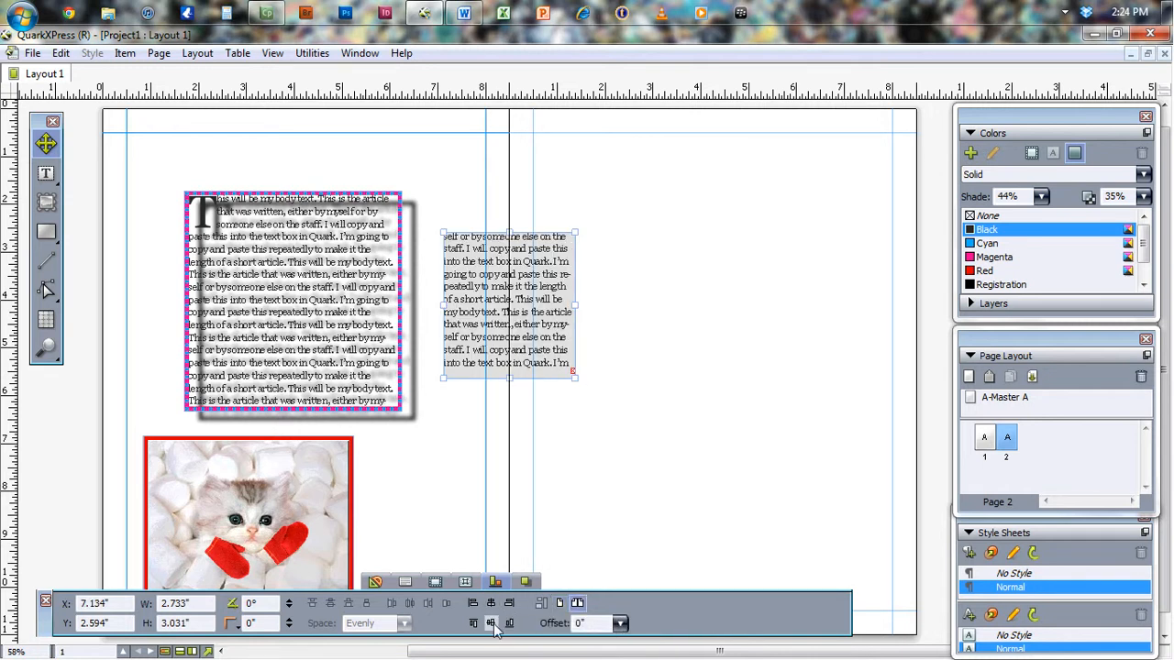
left_click(491, 623)
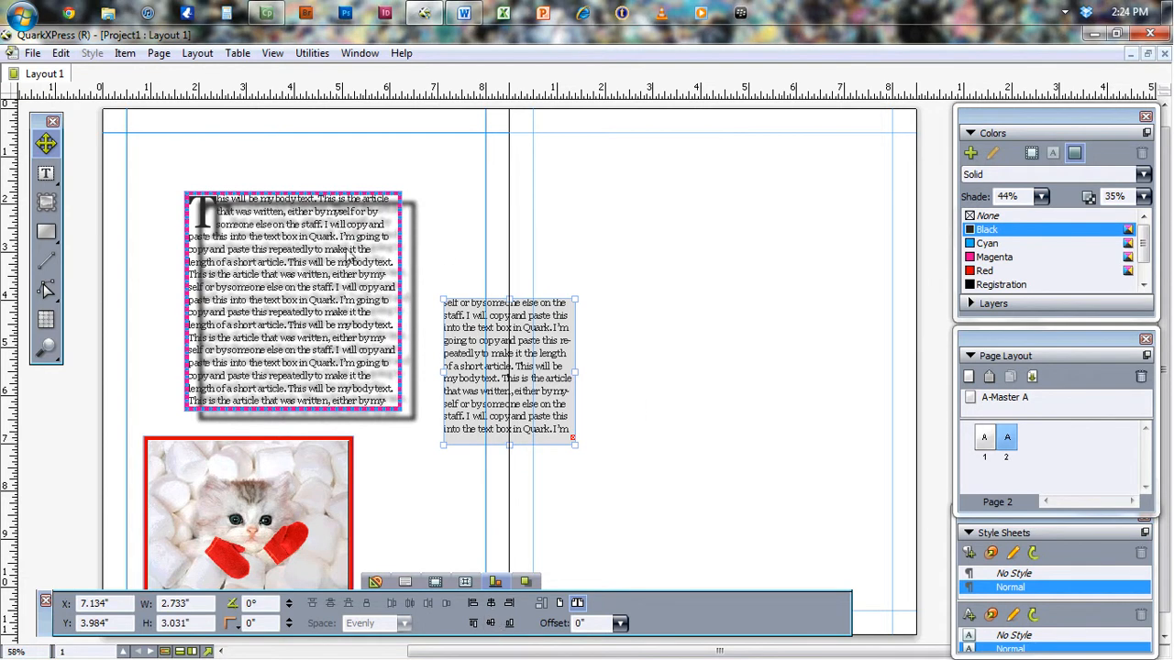
Step: Widen the gray text box to about 4.99", center it horizontally on the spread again, and deselect it
left_click_drag(575, 373, 683, 375)
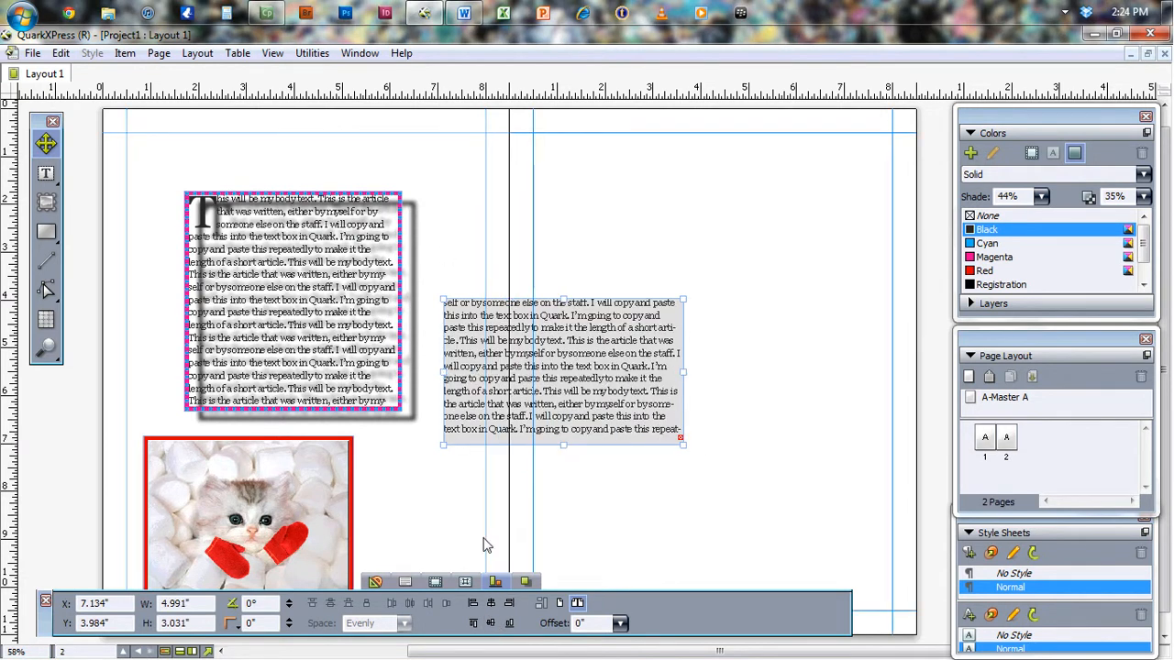
left_click(491, 604)
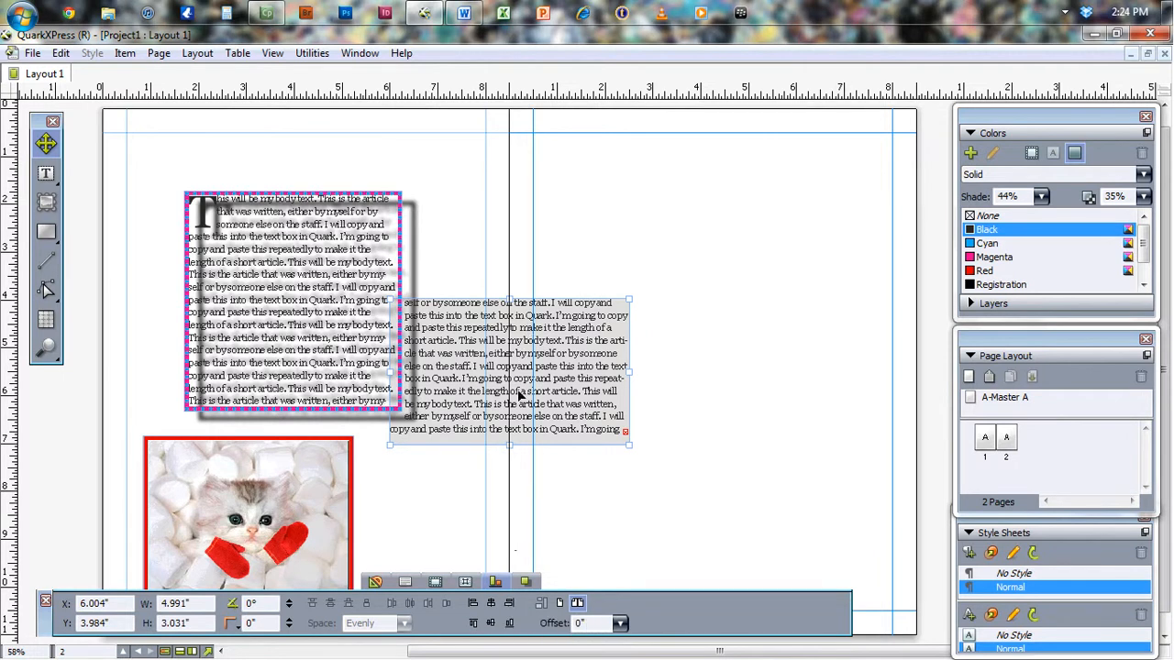
left_click(776, 316)
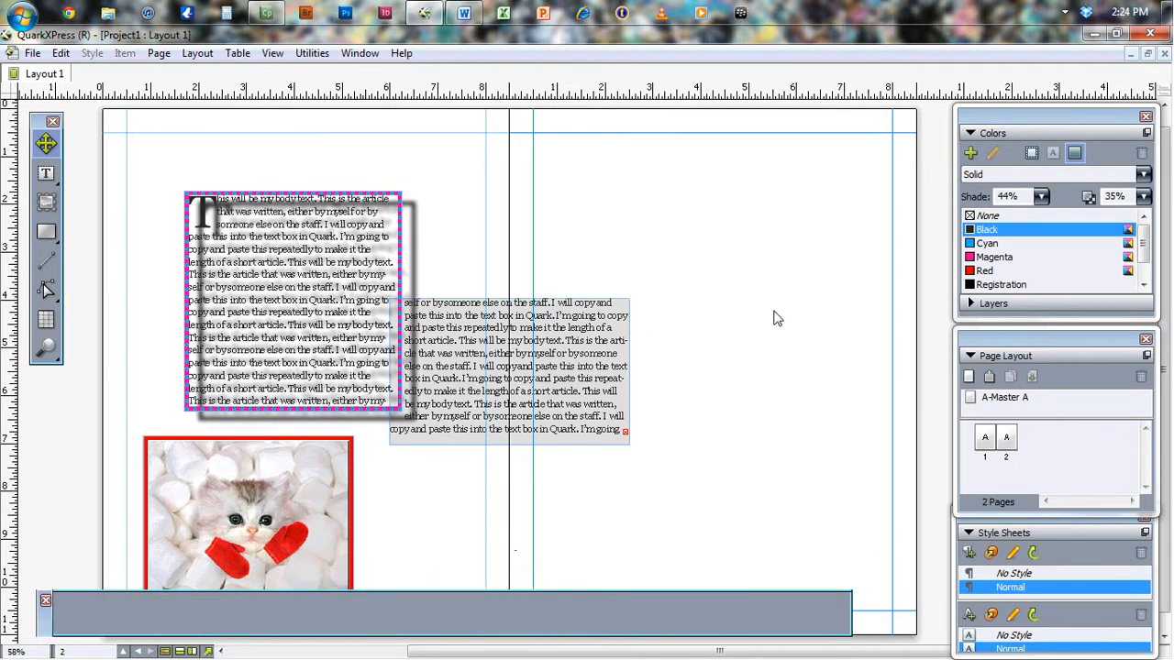